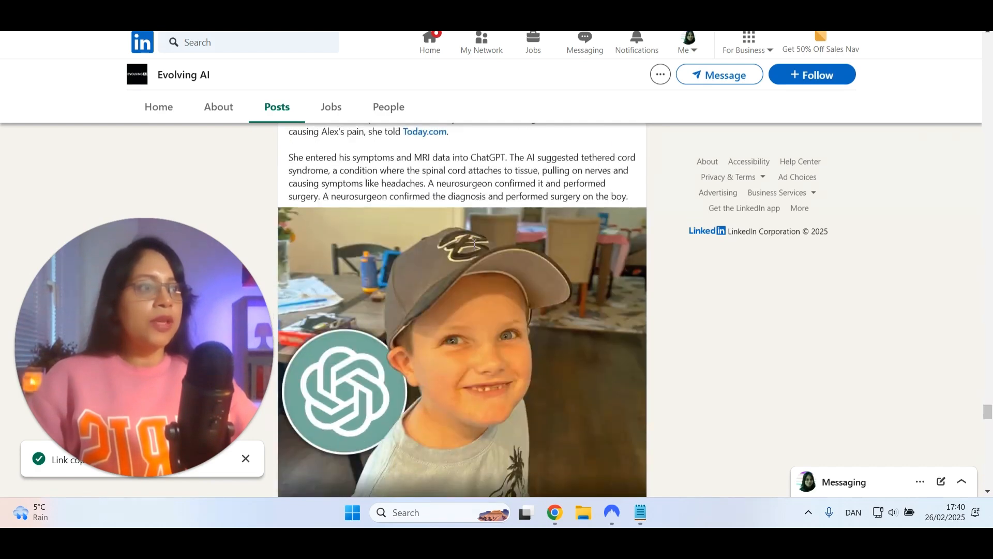
# Copy the link to the Evolving AI post about Alex's chronic pain and ChatGPT's diagnosis
pyautogui.scroll(2, 517, 235)
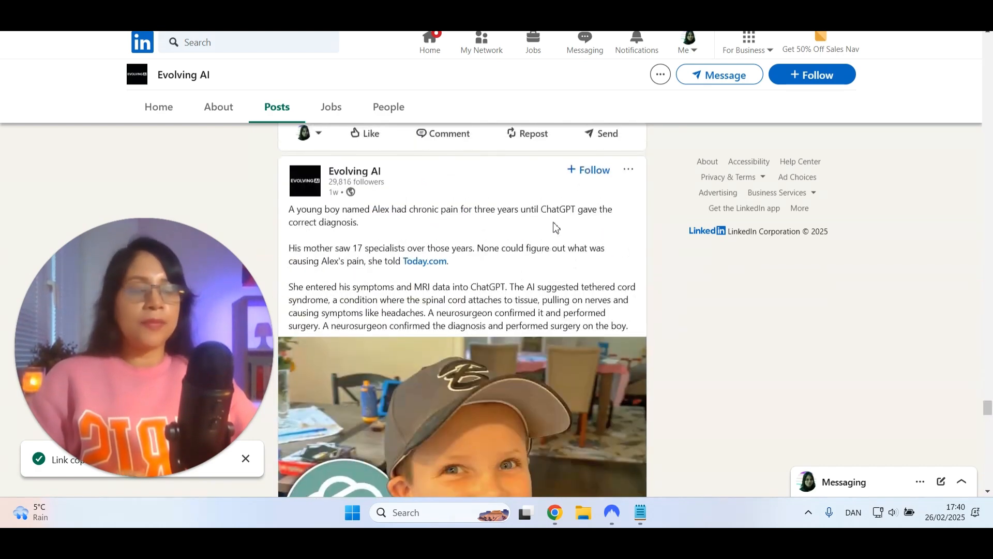
pyautogui.click(628, 170)
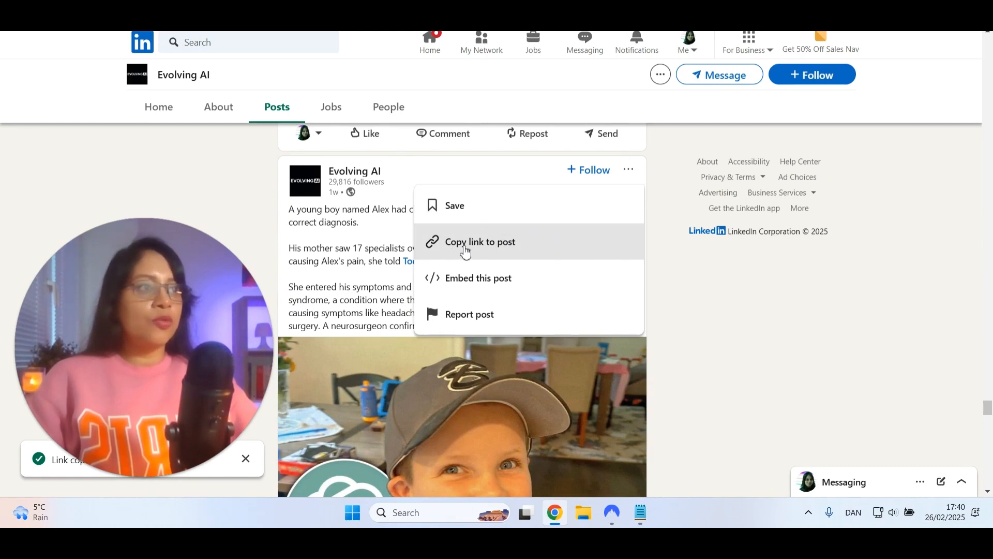
pyautogui.click(484, 254)
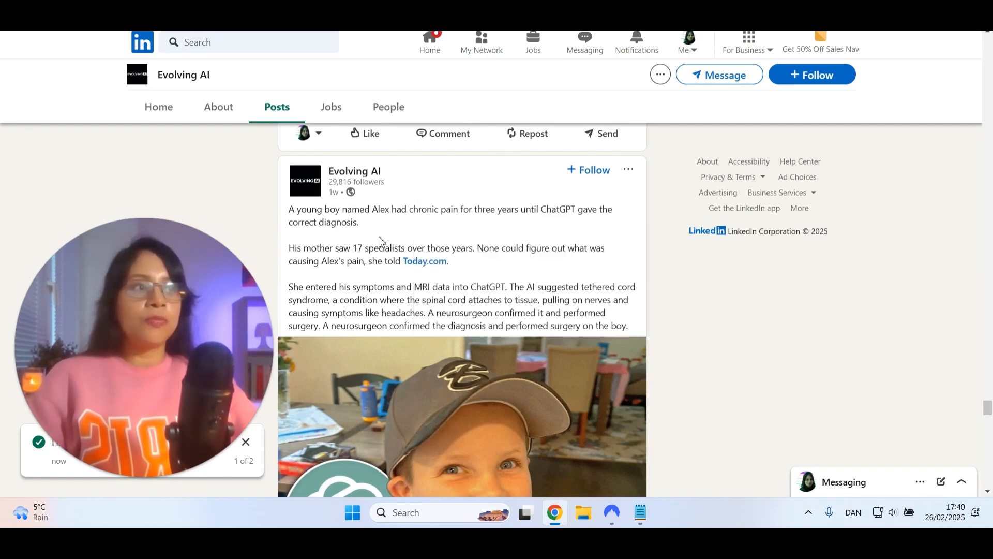
# Switch to the Post Links spreadsheet in Google Sheets and paste the copied post link into cell A5 of Sheet1
pyautogui.hotkey('ctrl', 'Tab')
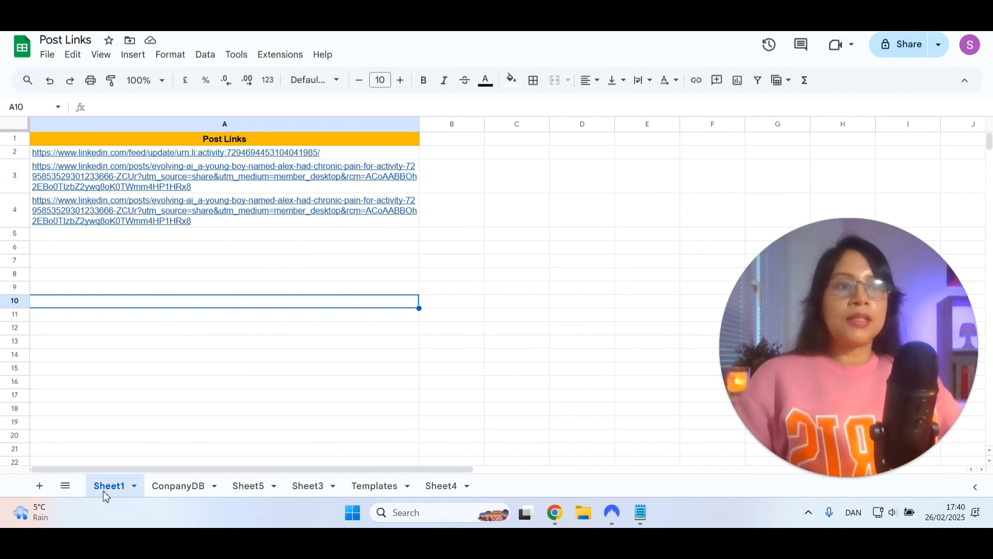
pyautogui.click(73, 239)
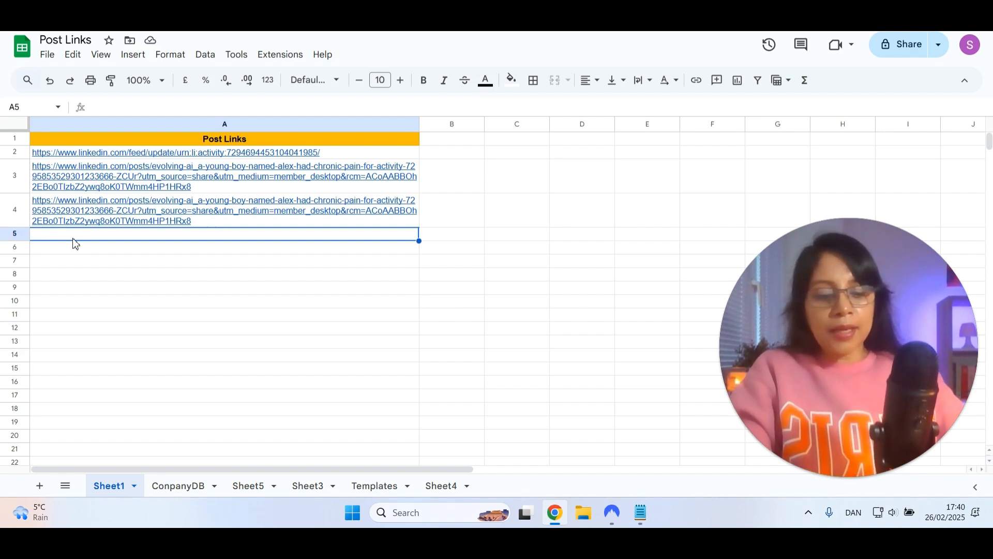
pyautogui.hotkey('ctrl', 'v')
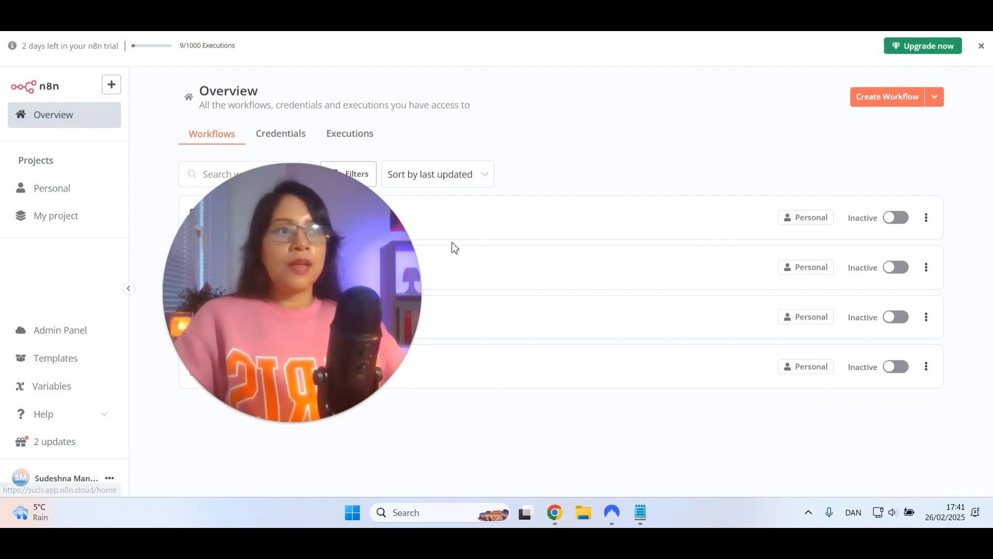
# In a new n8n workflow, add the Google Sheets "On row added" trigger as the first step
pyautogui.click(691, 209)
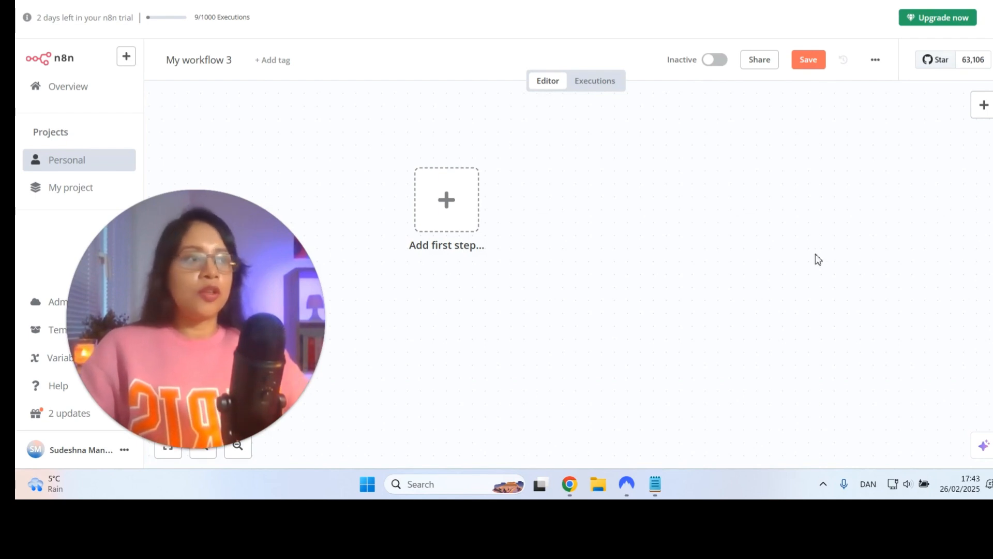
pyautogui.click(446, 202)
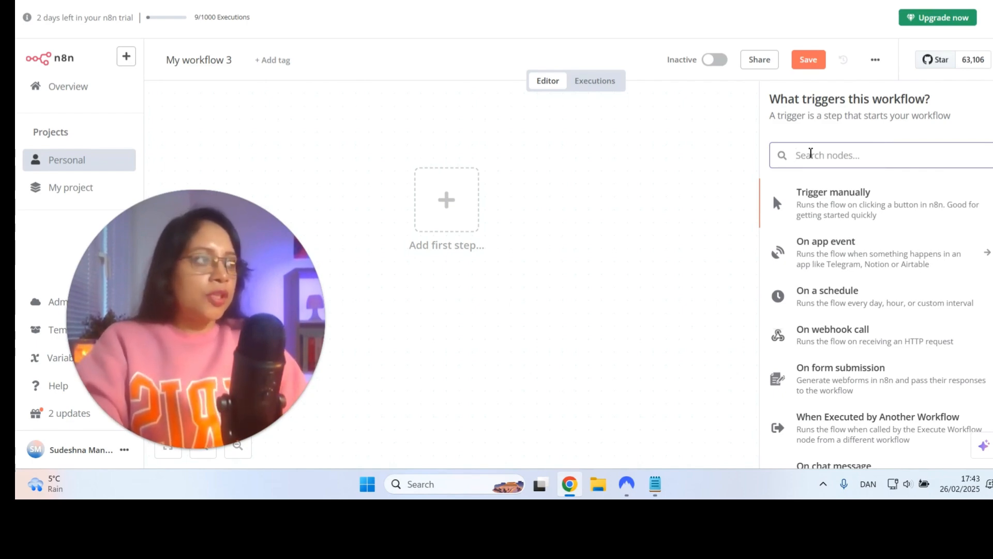
pyautogui.write('goo')
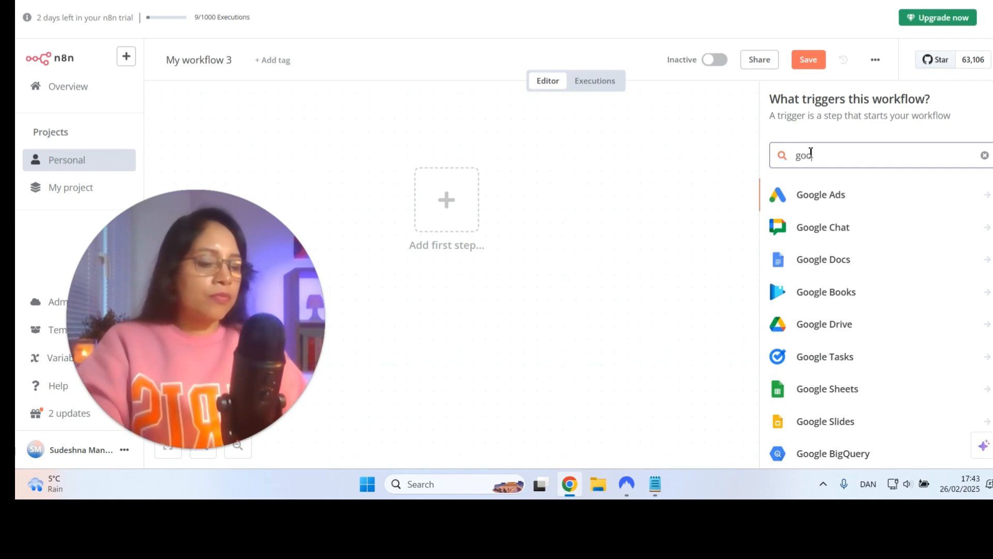
pyautogui.write('gle')
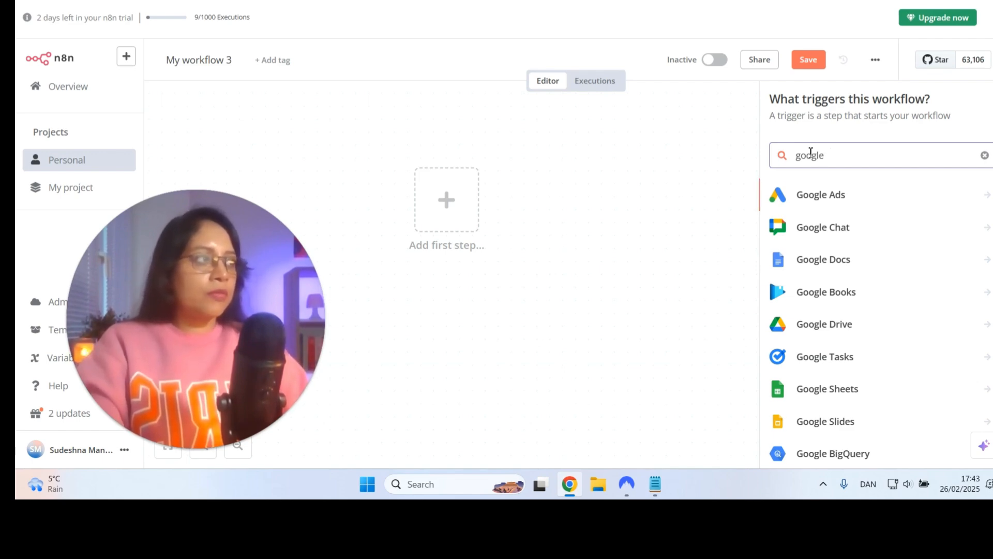
pyautogui.write(' shee')
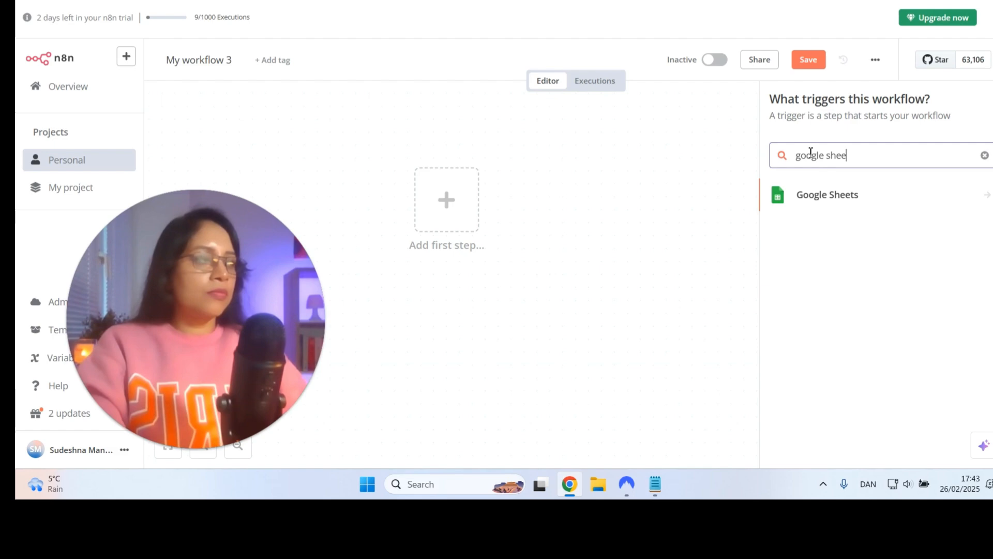
pyautogui.click(852, 194)
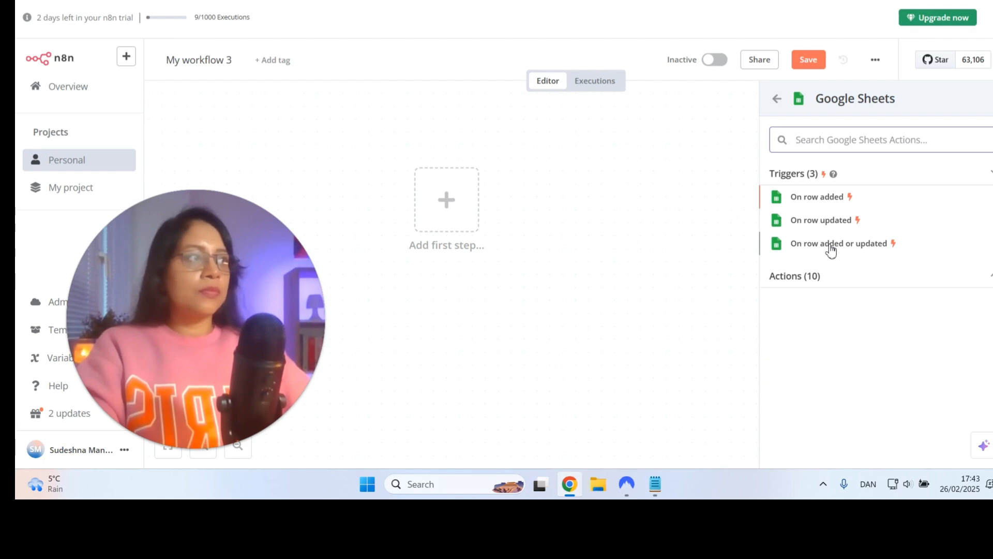
pyautogui.click(819, 201)
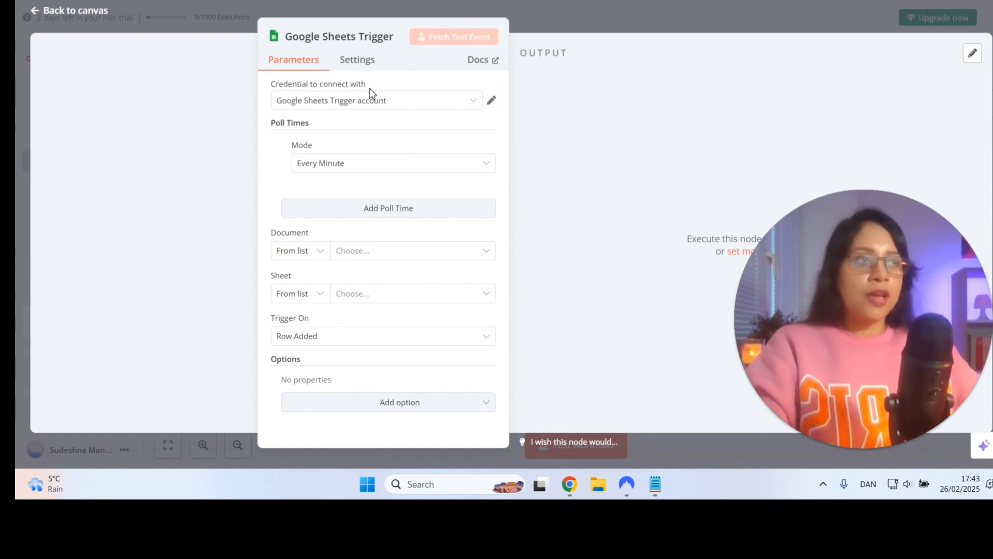
# Create a new Google Sheets Trigger OAuth2 credential by signing in with the Google account and granting n8n.cloud access
pyautogui.click(427, 113)
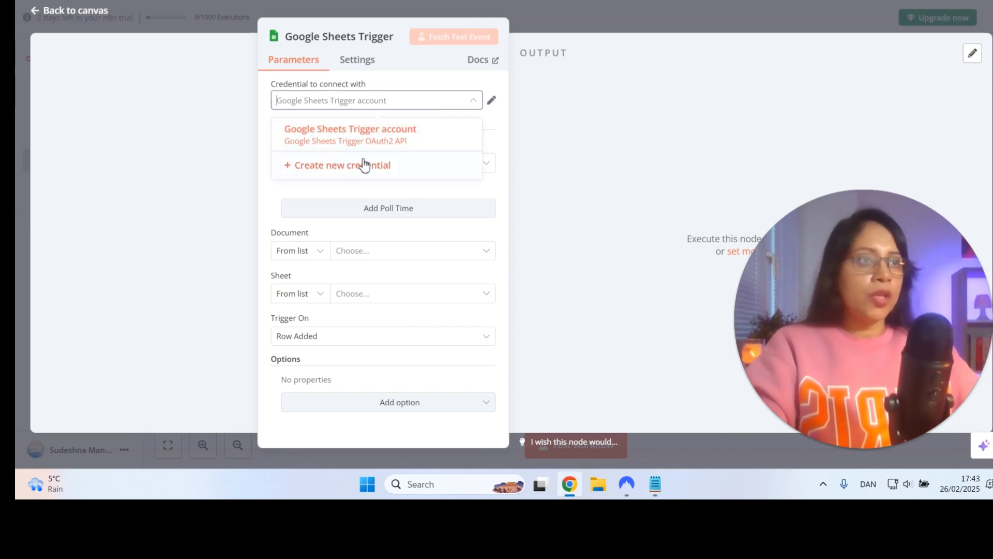
pyautogui.click(358, 165)
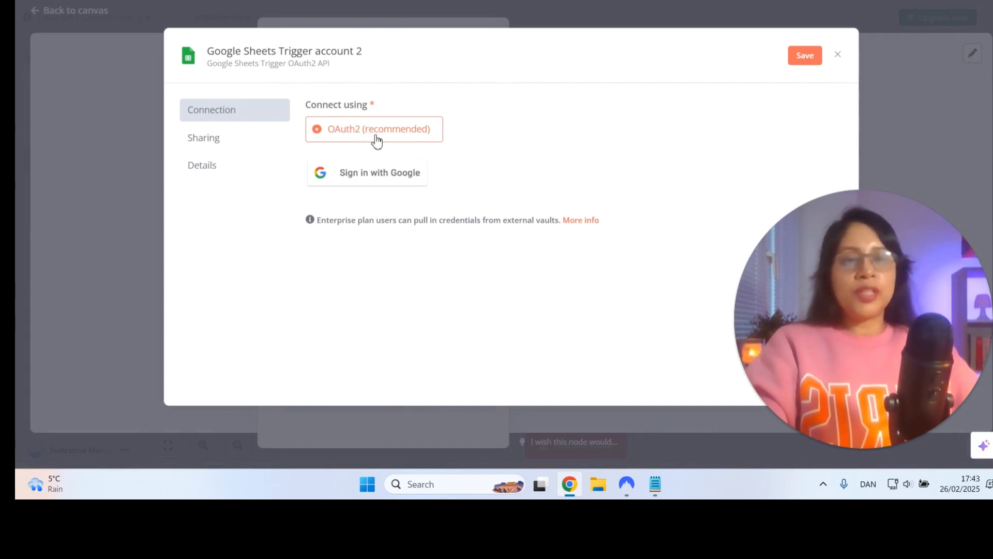
pyautogui.click(400, 177)
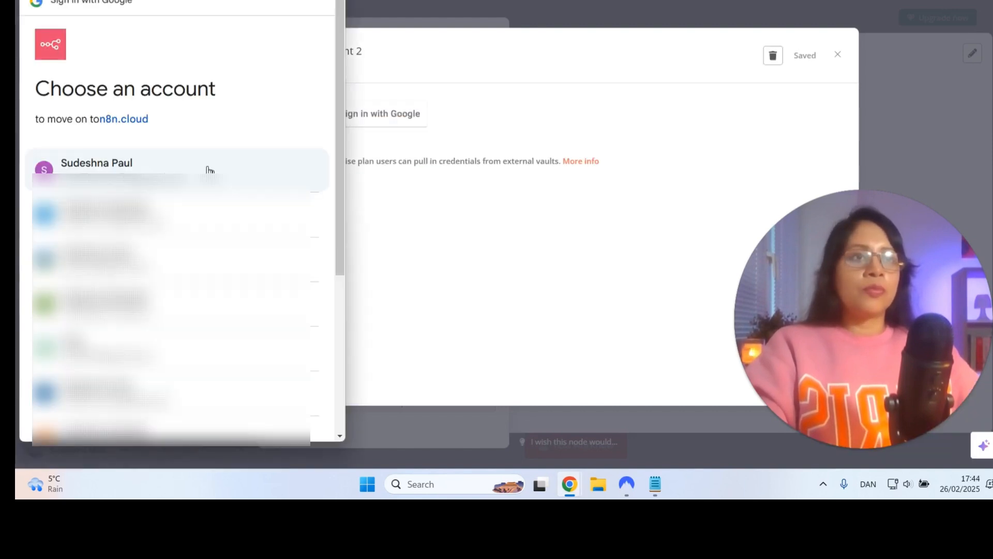
pyautogui.click(209, 170)
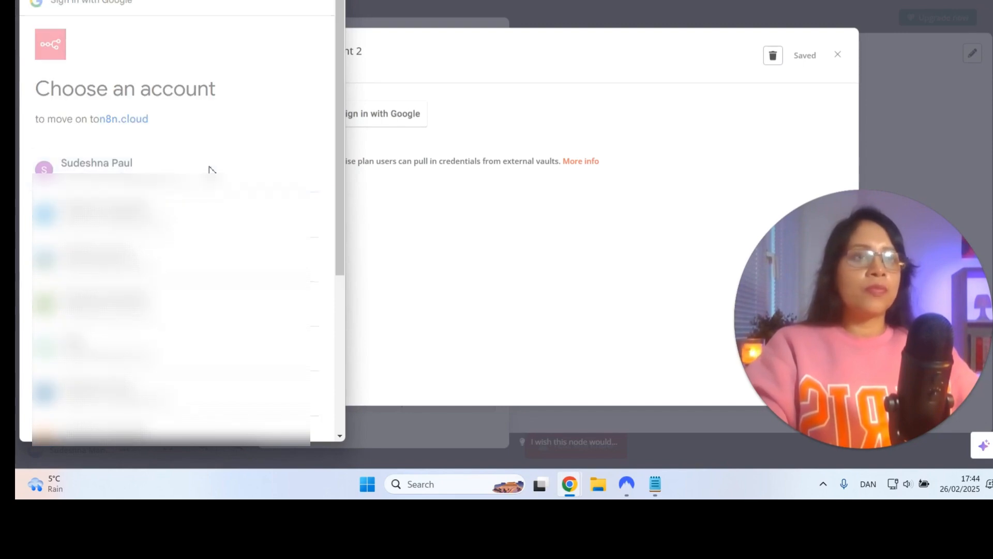
pyautogui.scroll(-3, 175, 227)
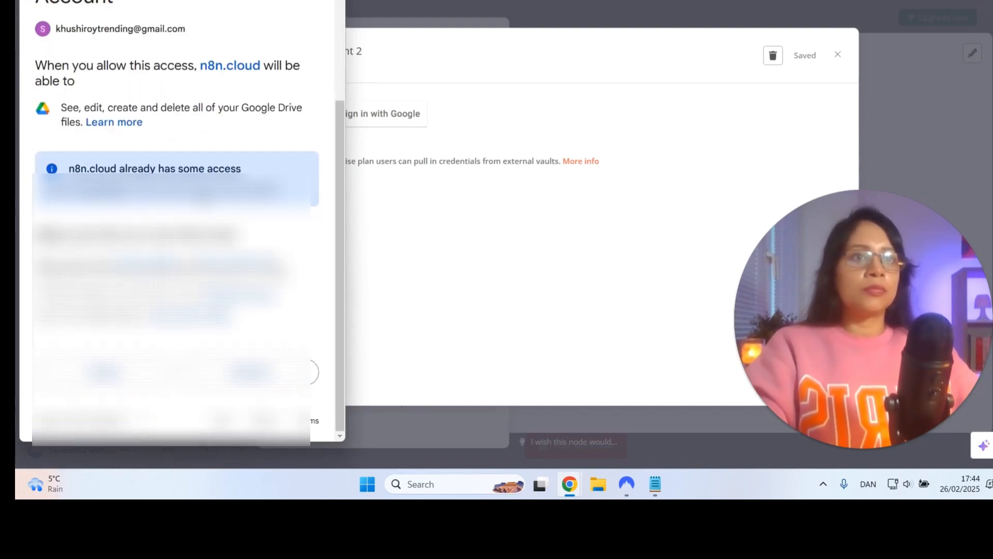
pyautogui.click(254, 376)
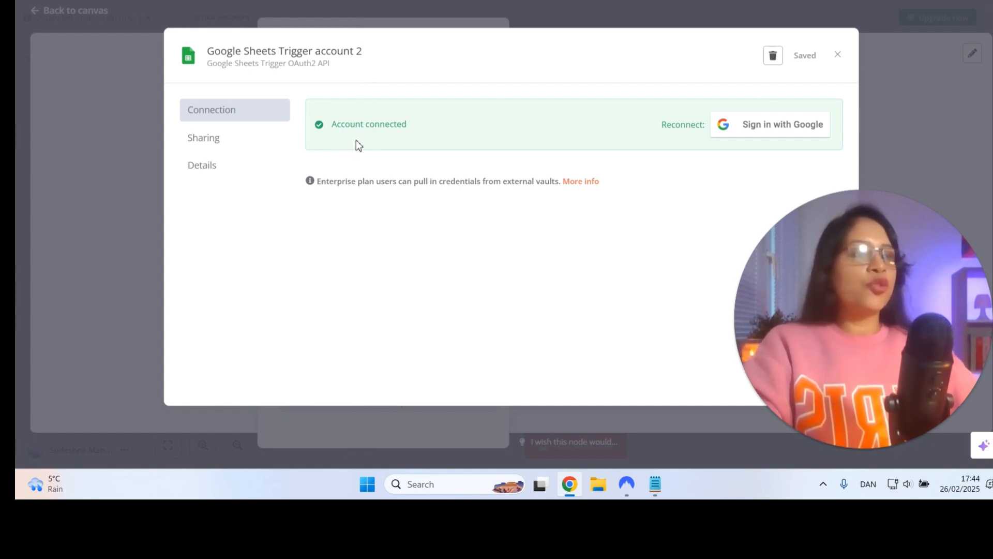
pyautogui.click(838, 55)
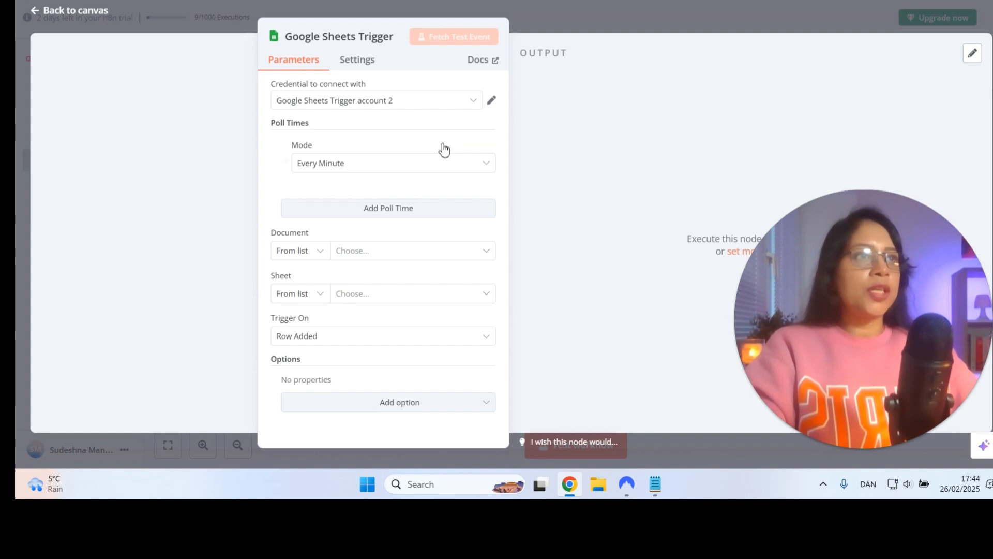
# Set the trigger's credential to "Google Sheets Trigger account" and keep its poll mode at Every Minute
pyautogui.click(335, 104)
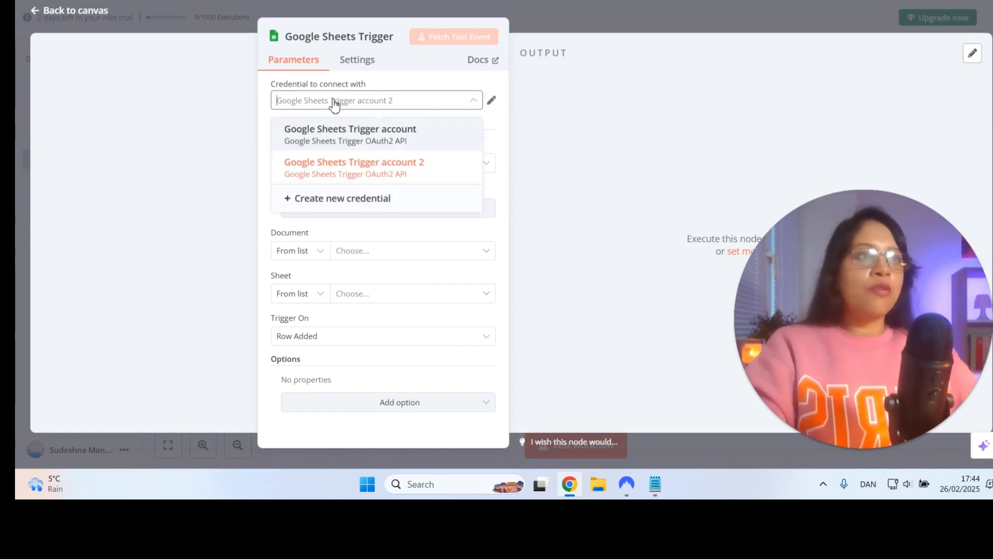
pyautogui.click(336, 135)
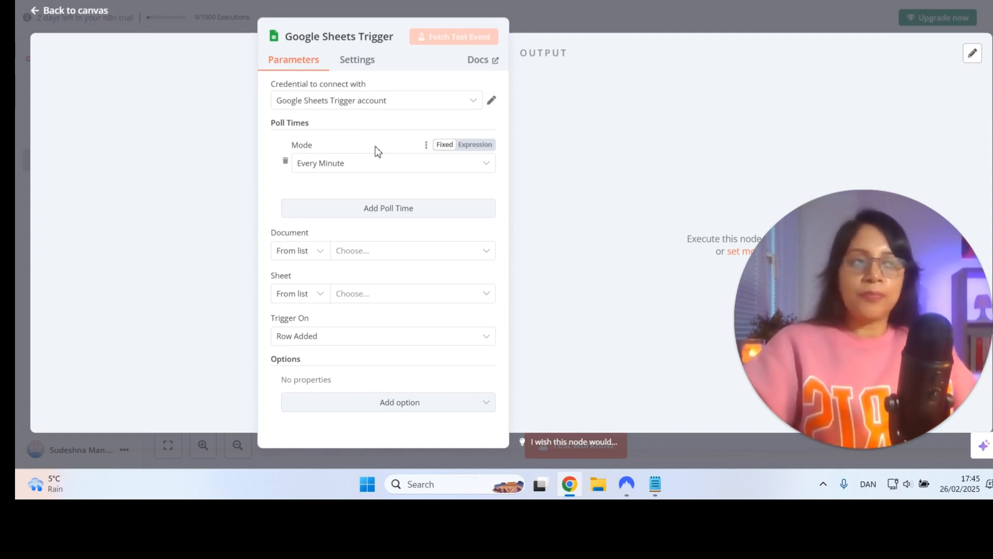
pyautogui.moveTo(319, 146)
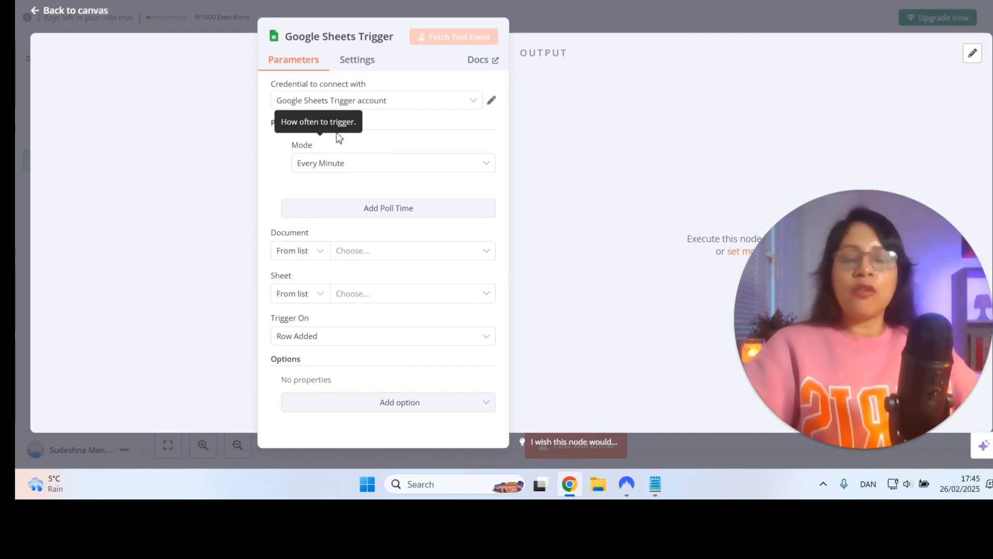
pyautogui.click(346, 164)
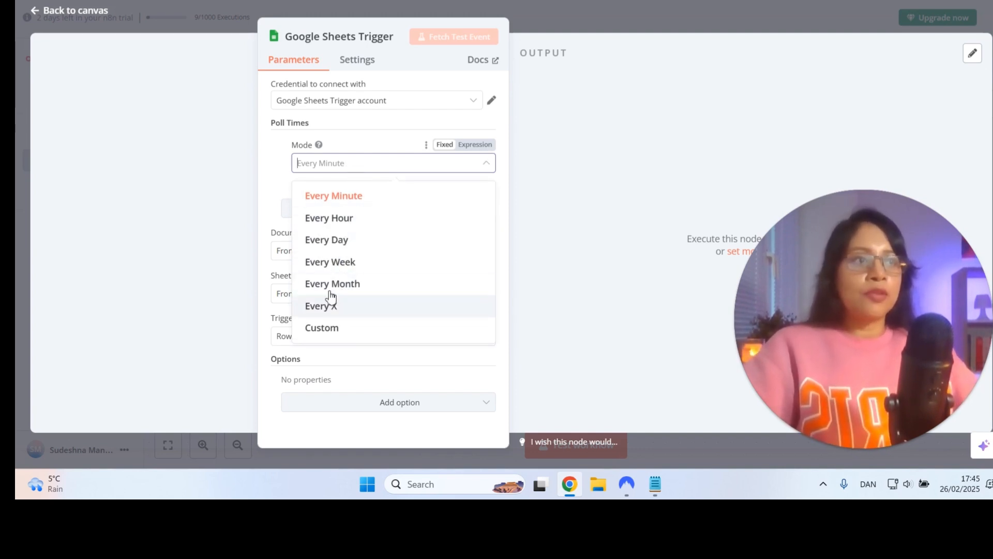
pyautogui.click(346, 161)
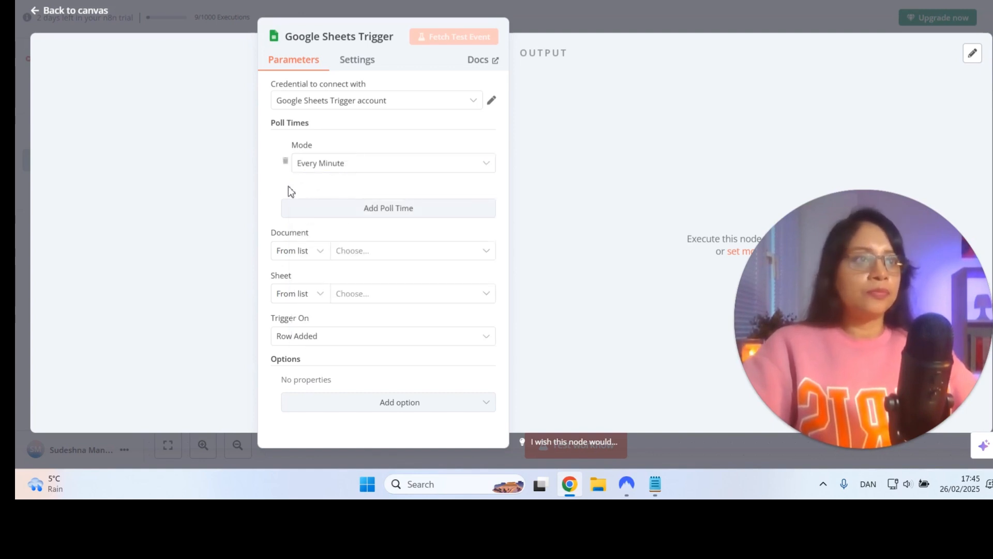
# Add a second poll time to the trigger with mode Every Day, hour 14 and minute 0
pyautogui.click(355, 210)
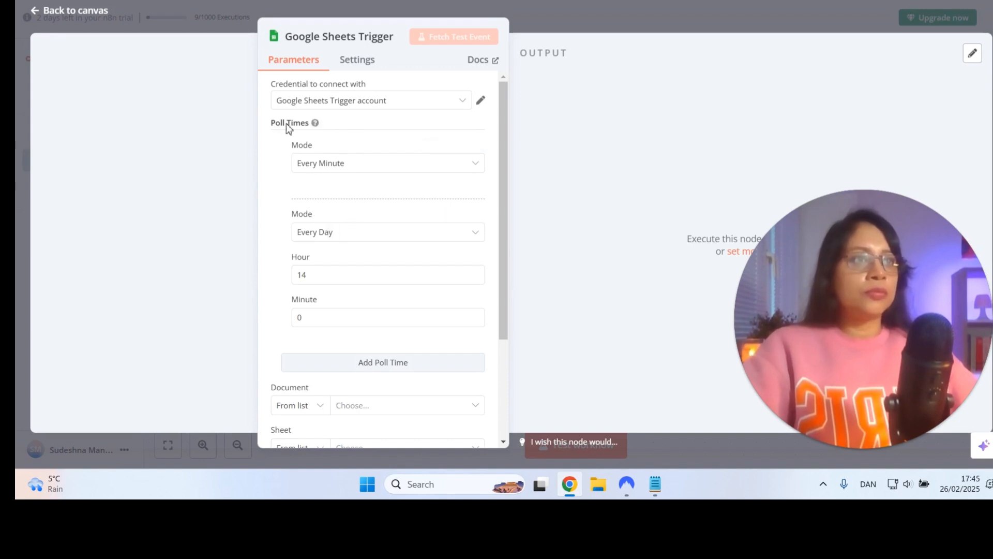
pyautogui.moveTo(316, 126)
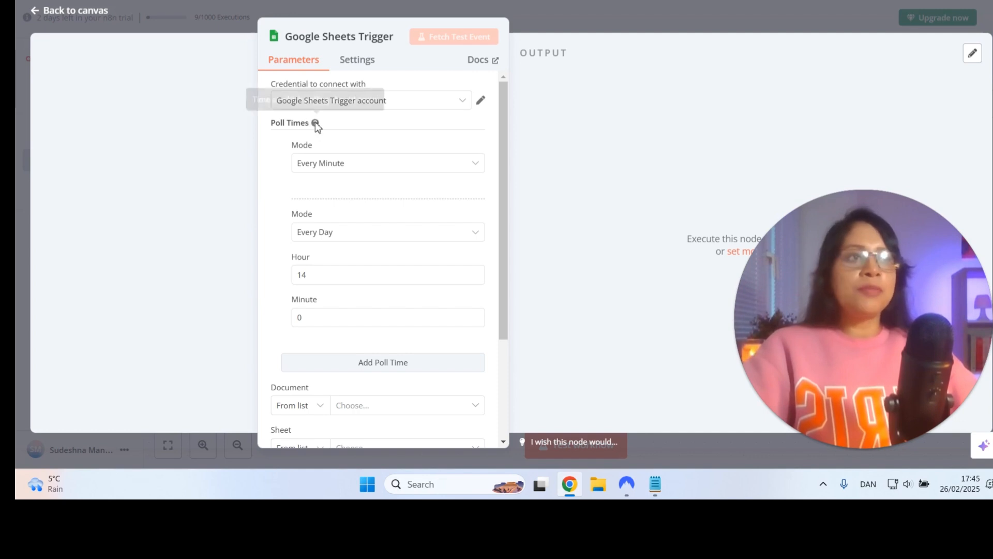
pyautogui.click(337, 238)
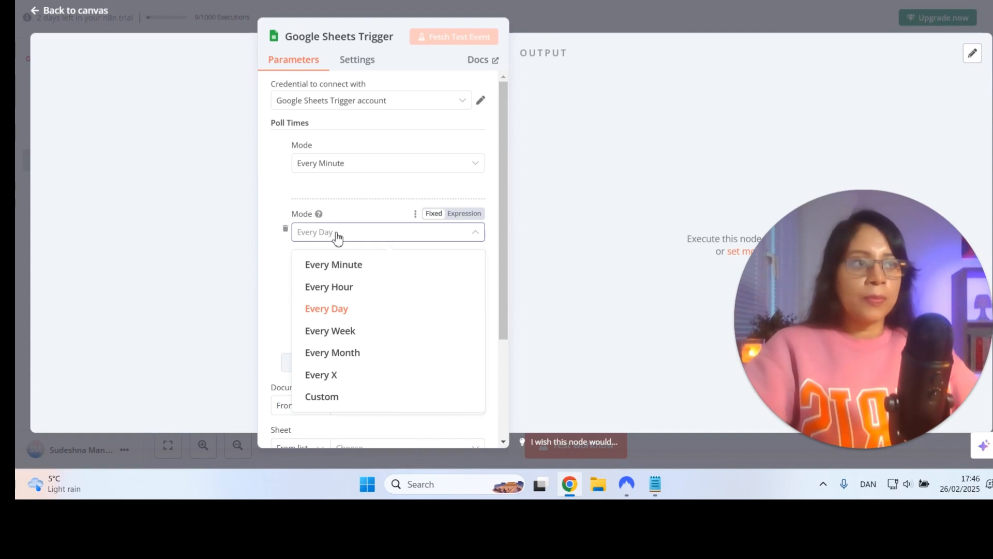
pyautogui.click(350, 207)
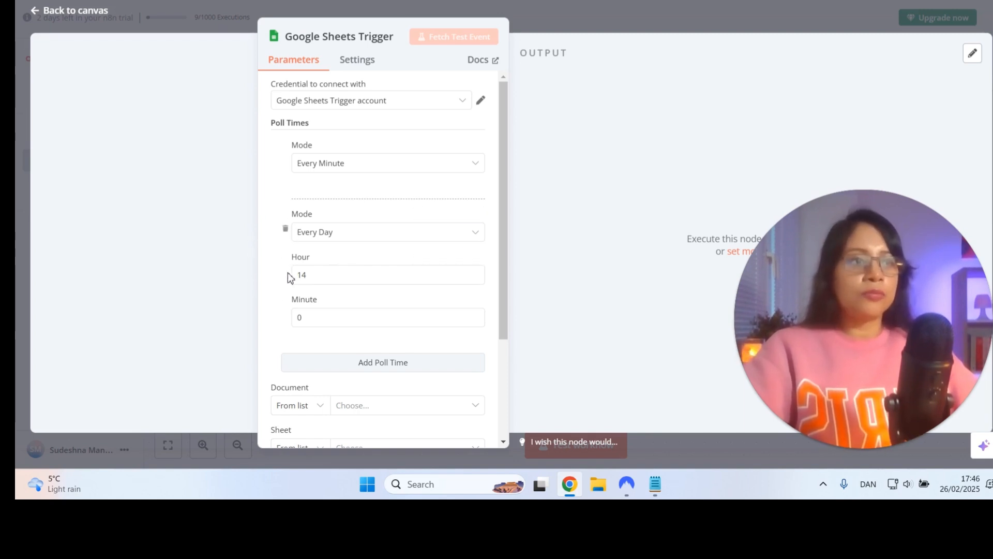
# Try to choose the trigger's document using the From list option
pyautogui.scroll(-1, 279, 285)
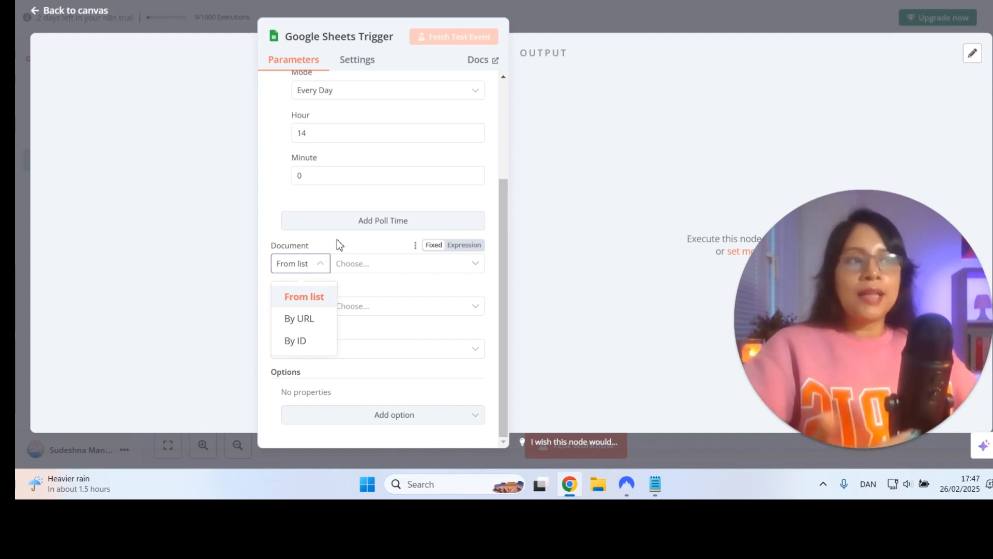
pyautogui.click(349, 246)
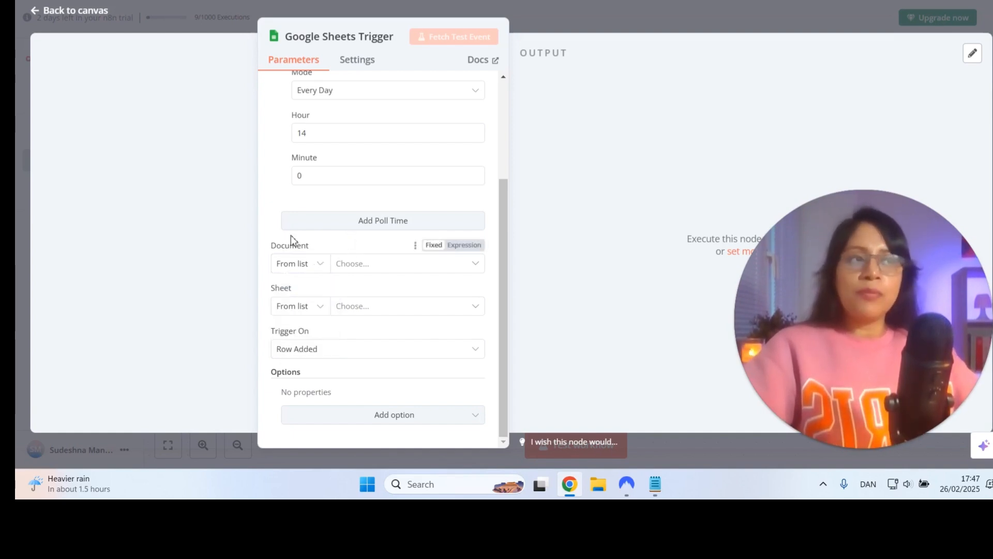
pyautogui.click(360, 266)
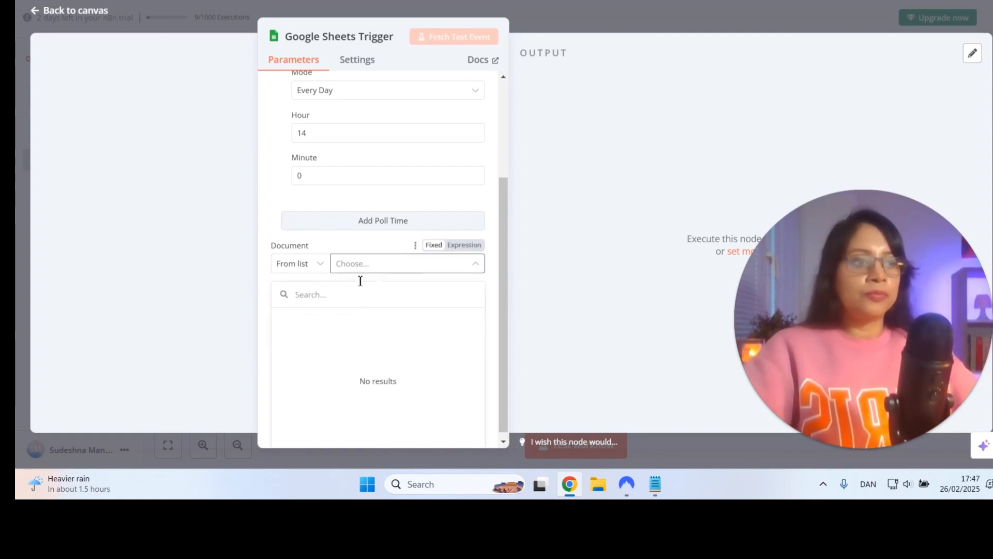
pyautogui.click(354, 244)
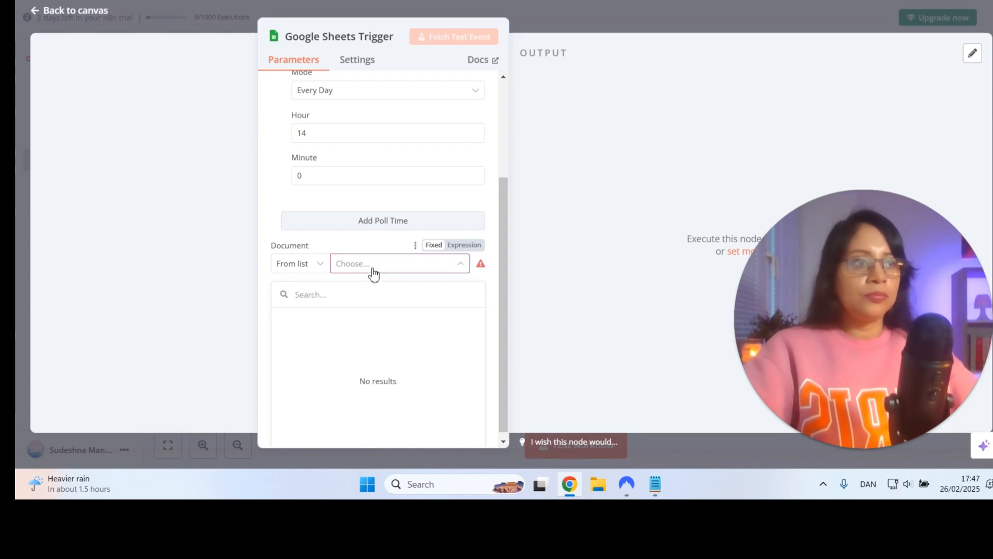
pyautogui.click(280, 117)
# Switch the Google Sheets Trigger's credential to "Google Sheets Trigger account 2"
pyautogui.scroll(3, 279, 121)
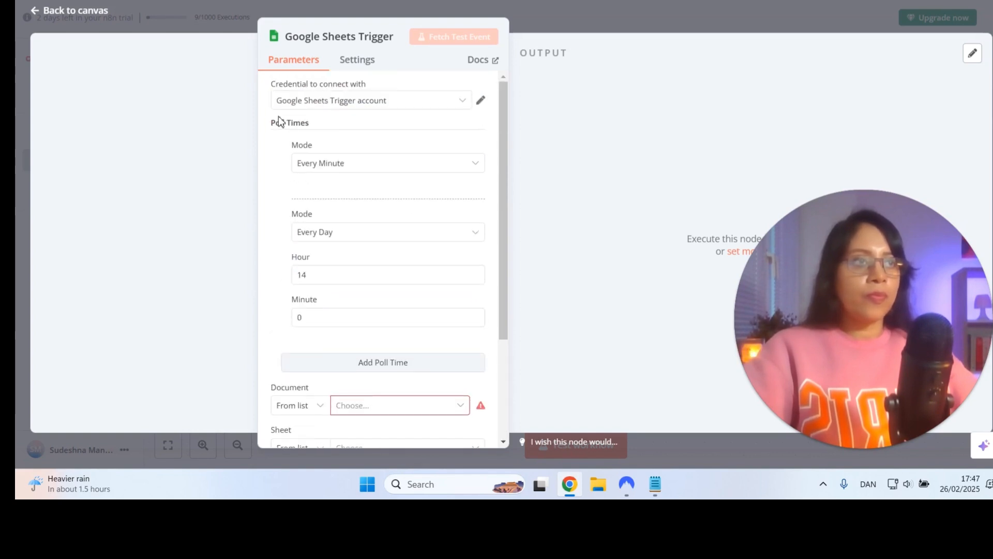
pyautogui.click(306, 103)
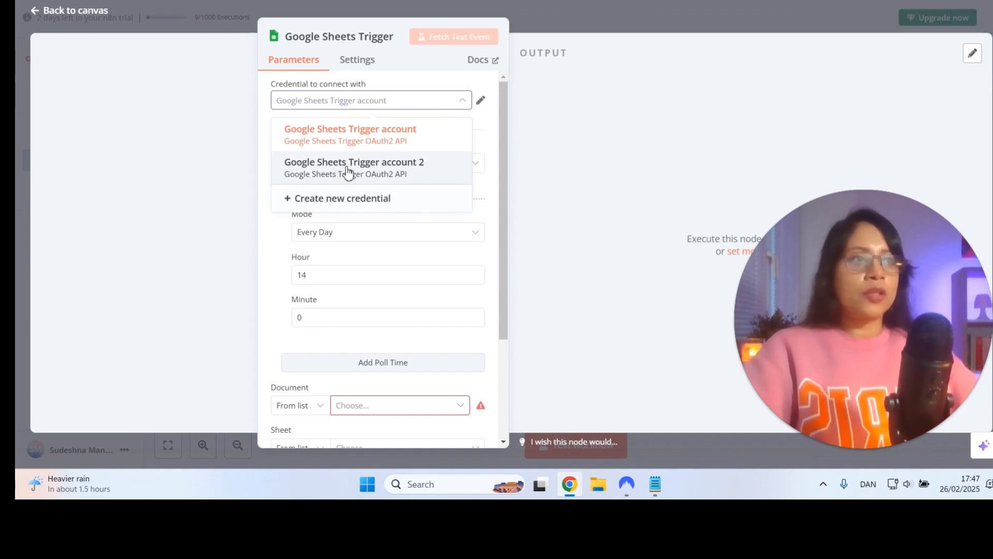
pyautogui.click(348, 168)
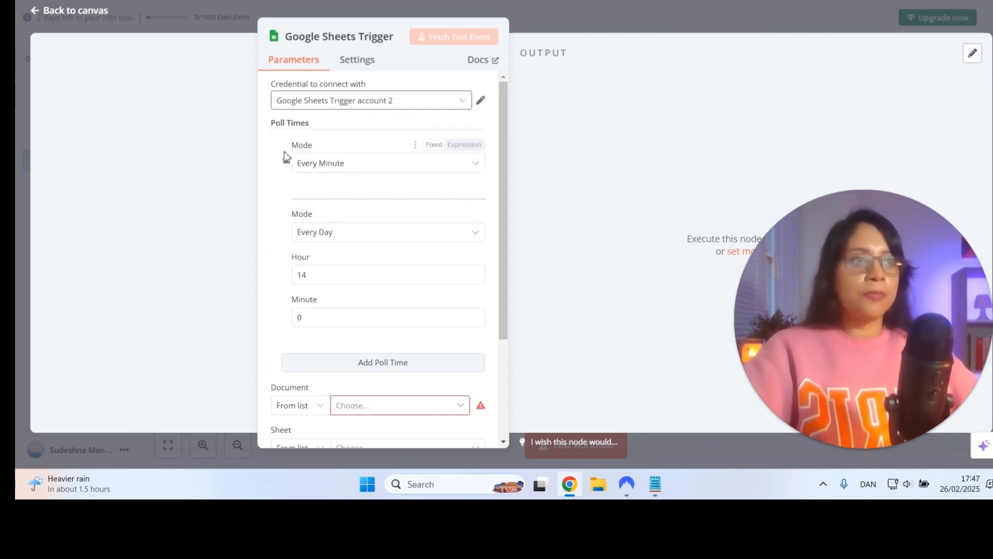
# Set the trigger's document to the "Post Links" spreadsheet, searching the From list options by the spreadsheet's title
pyautogui.scroll(-3, 288, 191)
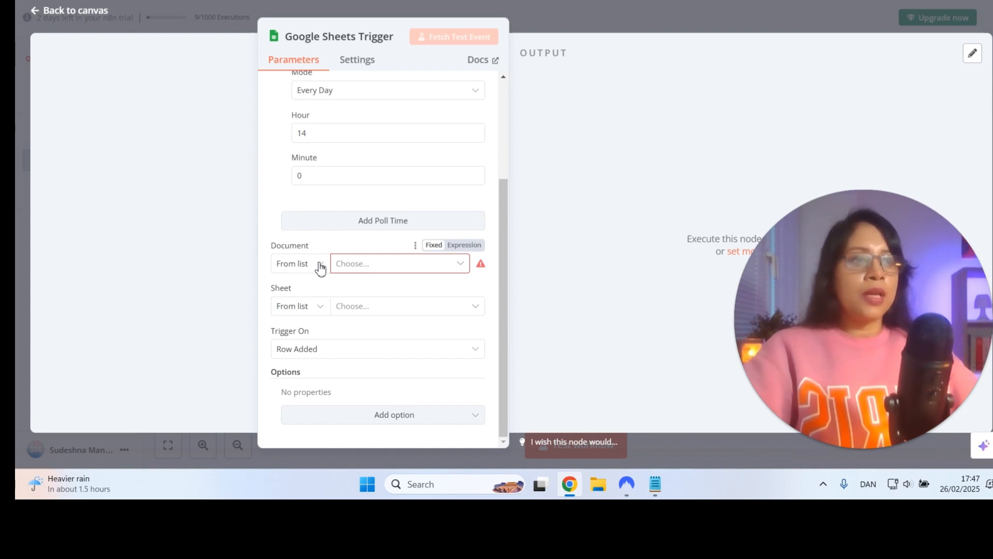
pyautogui.click(346, 265)
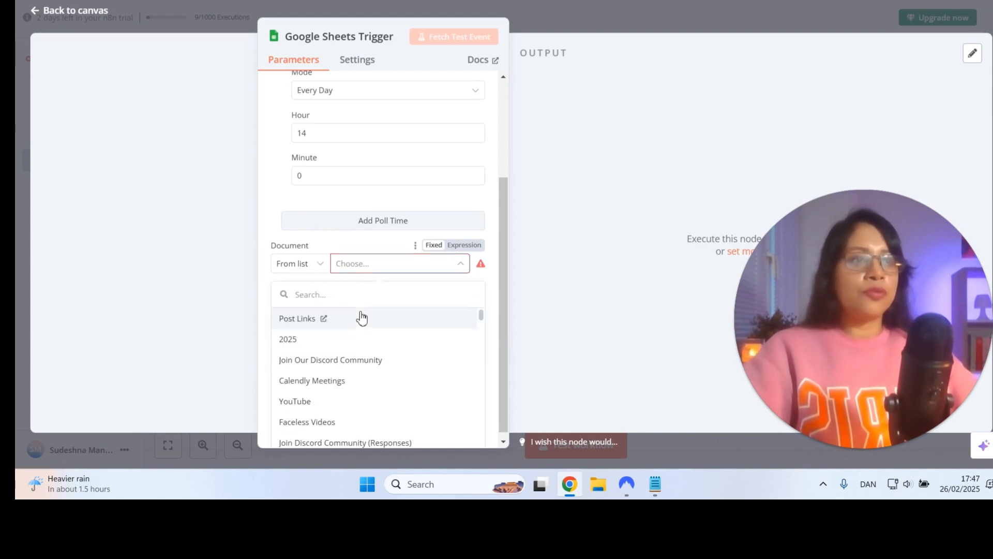
pyautogui.scroll(-1, 361, 318)
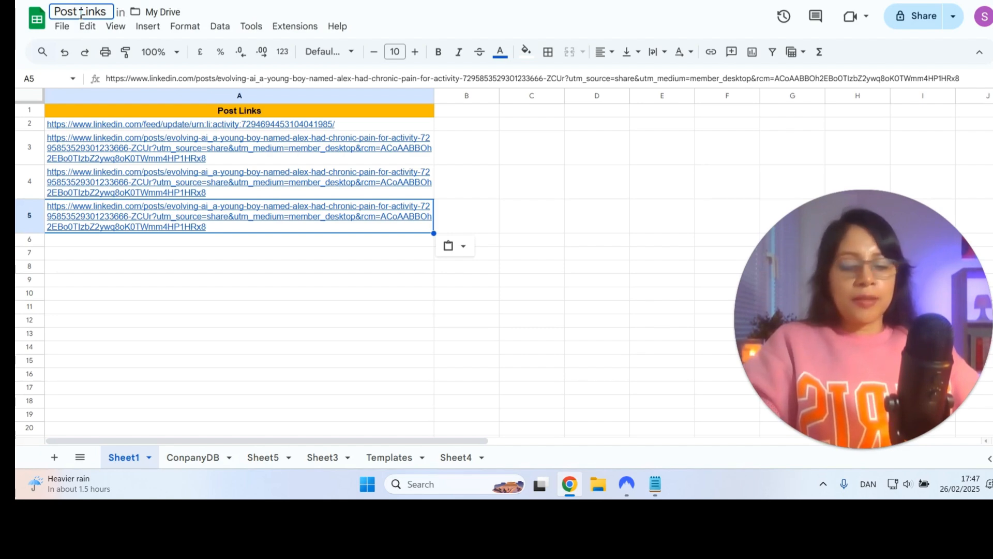
pyautogui.click(78, 15)
pyautogui.hotkey('ctrl', 'c')
pyautogui.click(278, 308)
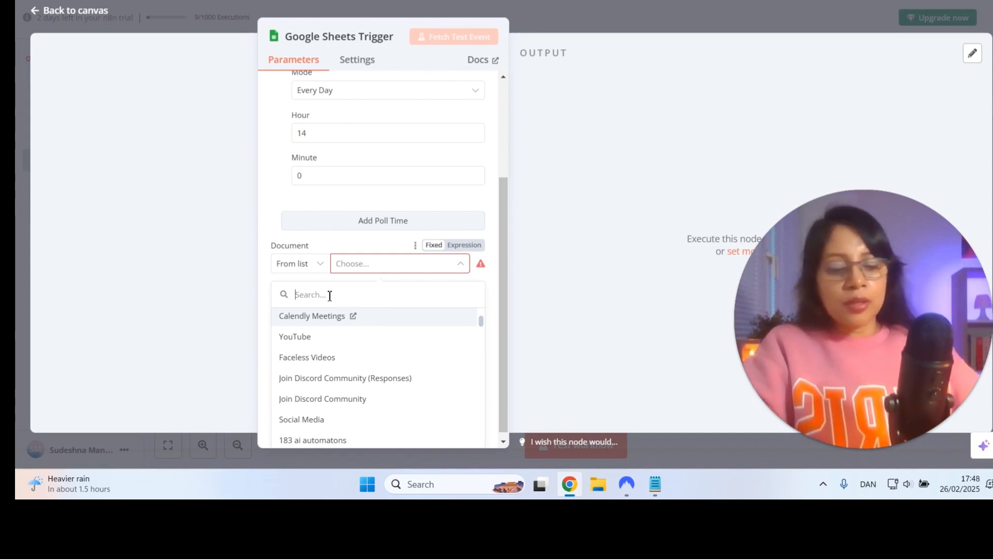
pyautogui.hotkey('ctrl', 'v')
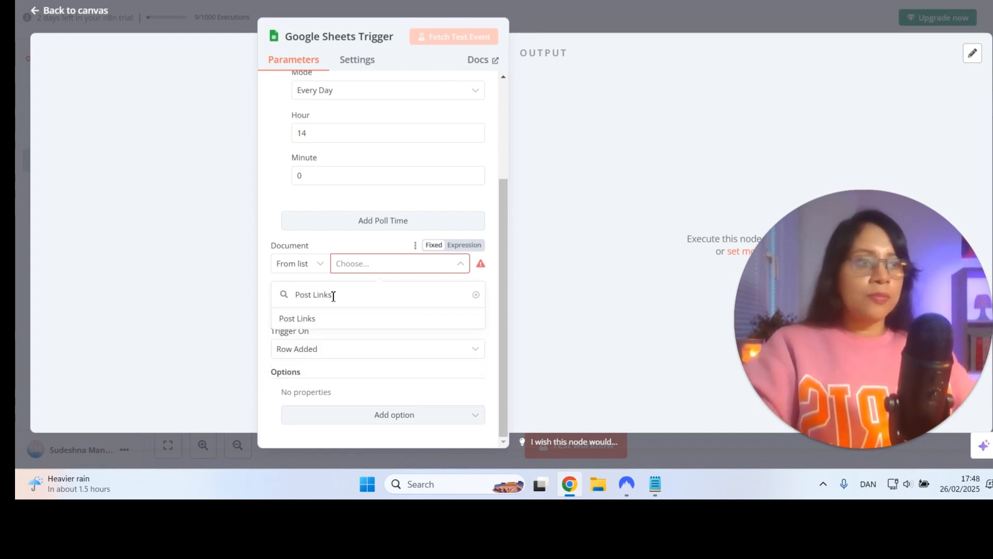
pyautogui.click(304, 323)
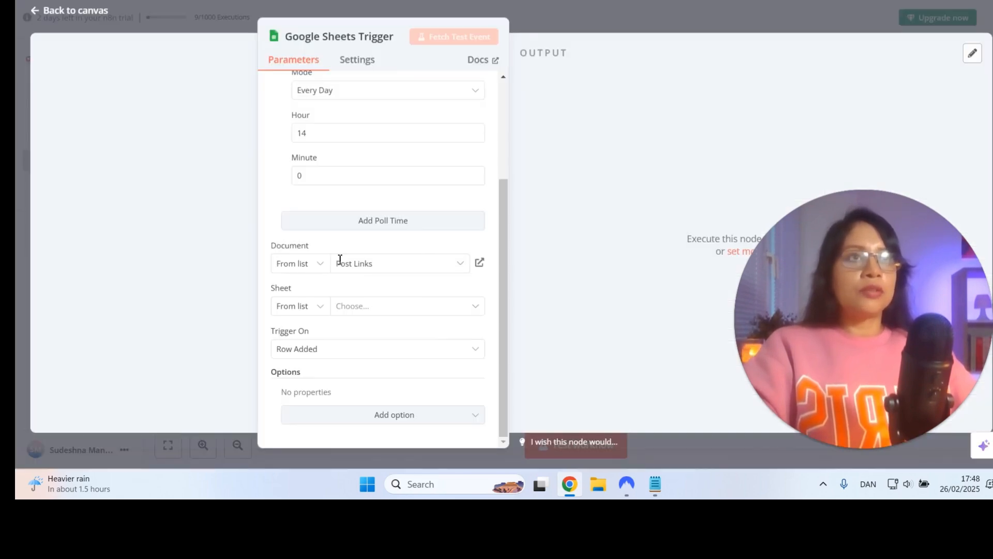
# Set the trigger's sheet to Sheet1 of the Post Links document, keeping Trigger On at Row Added
pyautogui.click(350, 308)
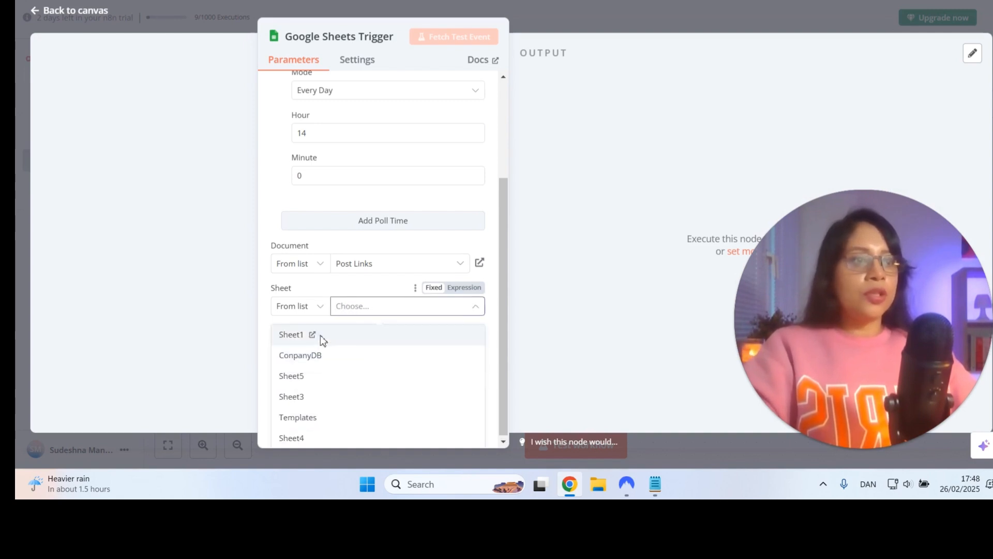
pyautogui.click(321, 337)
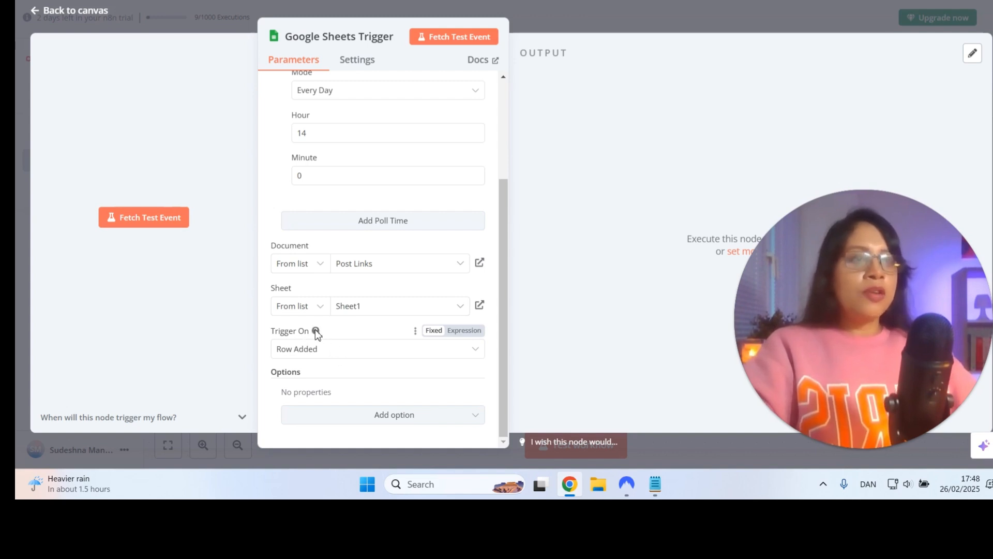
pyautogui.moveTo(316, 332)
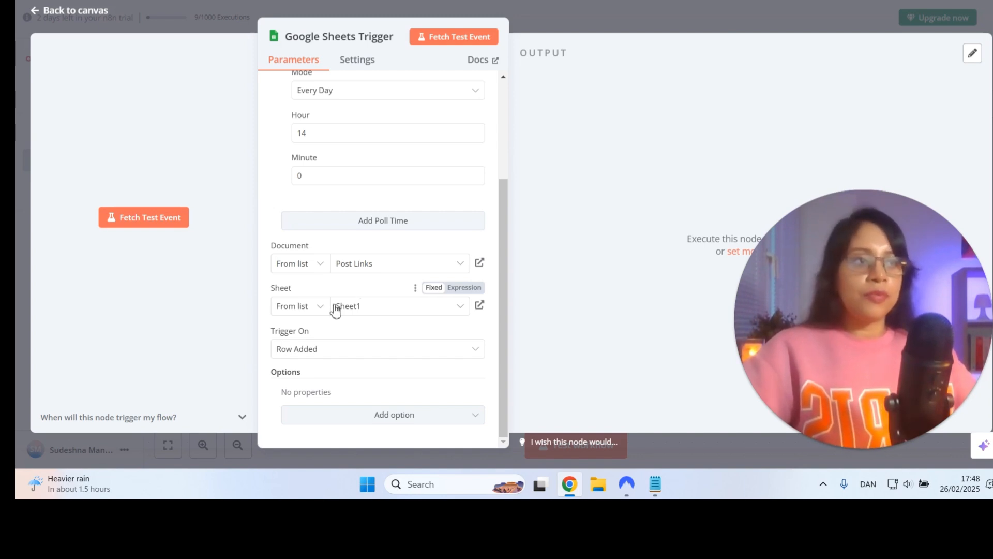
# Fetch a test event for the trigger and compare its output in Table view with the rows in the Post Links spreadsheet
pyautogui.click(449, 43)
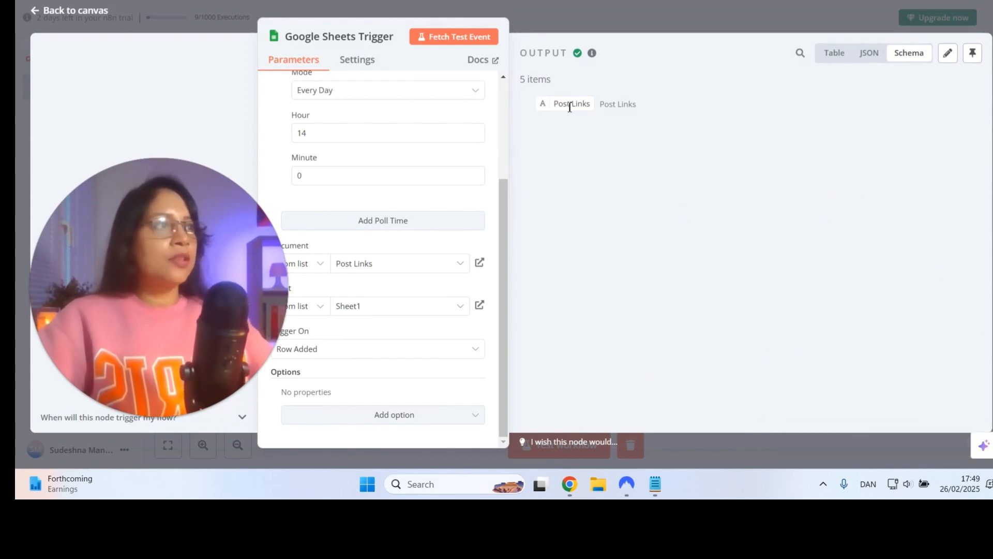
pyautogui.click(831, 53)
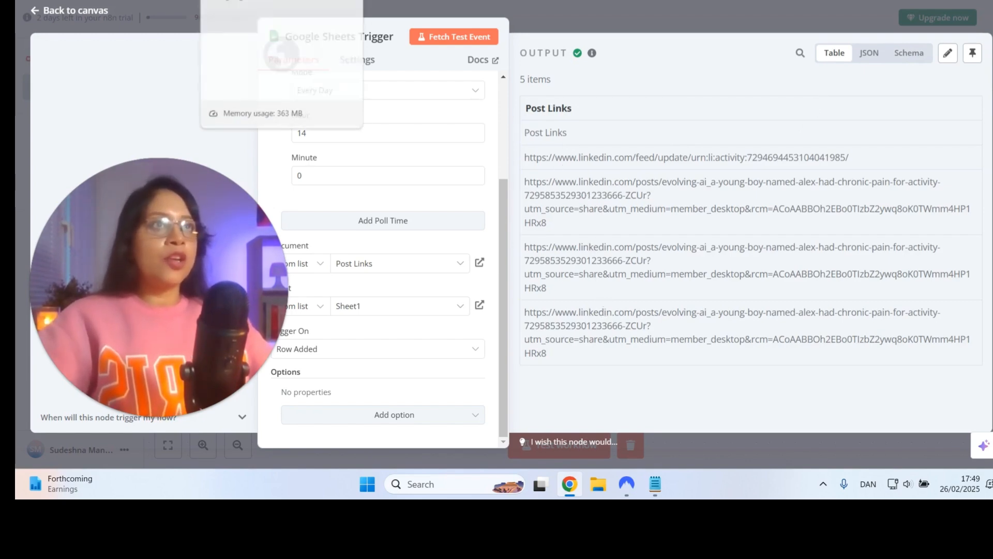
pyautogui.click(227, 1)
pyautogui.moveTo(145, 230); pyautogui.dragTo(834, 330)
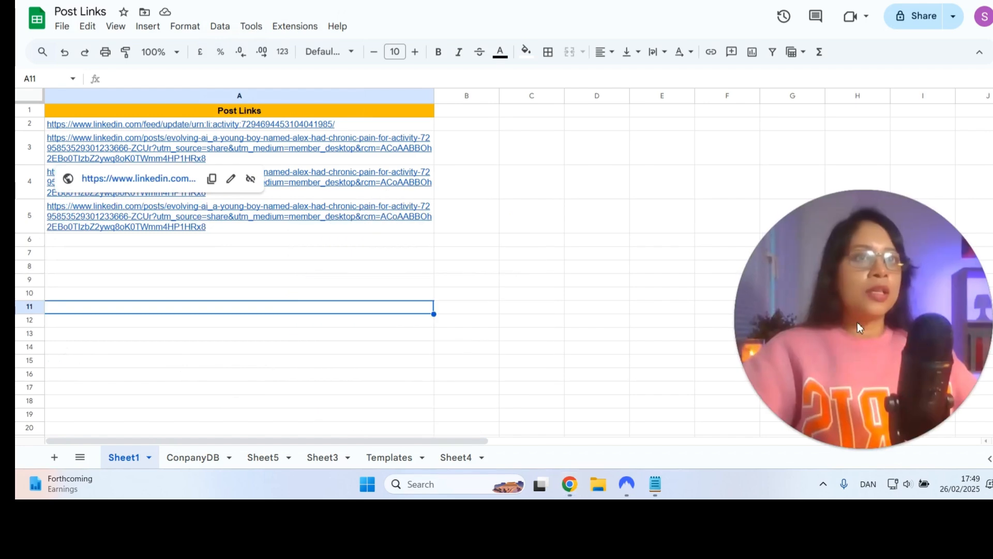
pyautogui.click(466, 240)
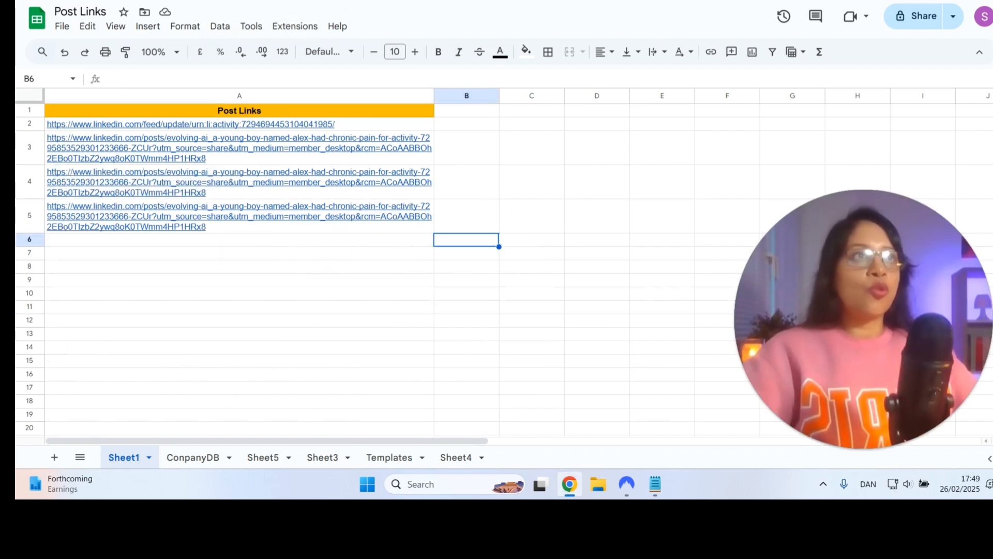
pyautogui.click(315, 1)
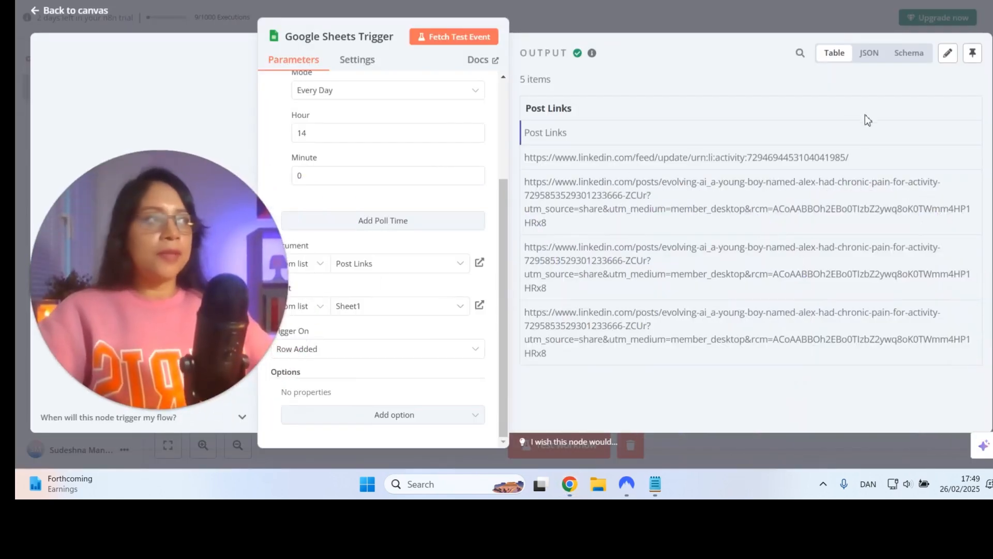
# Return to the canvas, move the Google Sheets Trigger node toward its upper left, and add a Code node after it
pyautogui.click(101, 9)
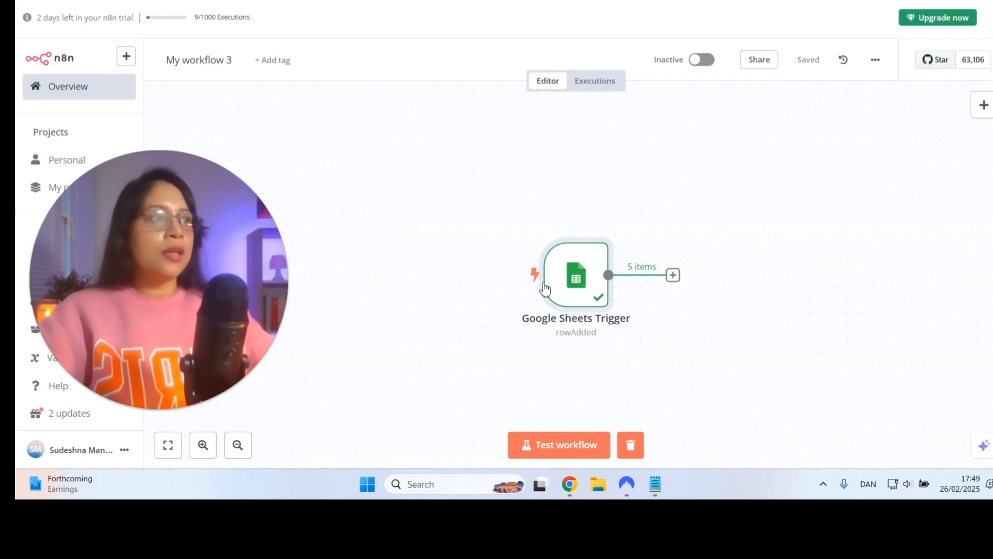
pyautogui.moveTo(587, 305); pyautogui.dragTo(356, 177)
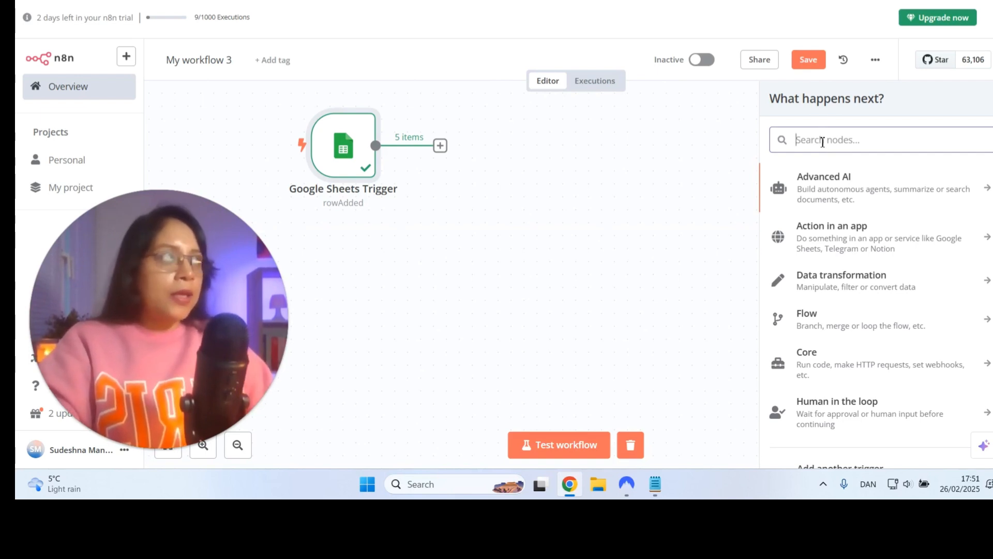
pyautogui.click(828, 281)
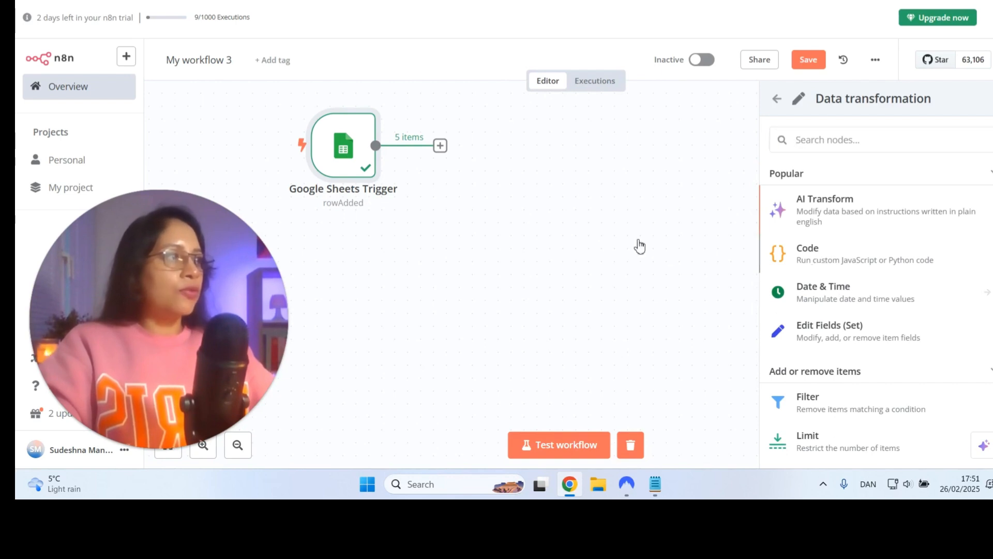
pyautogui.click(781, 251)
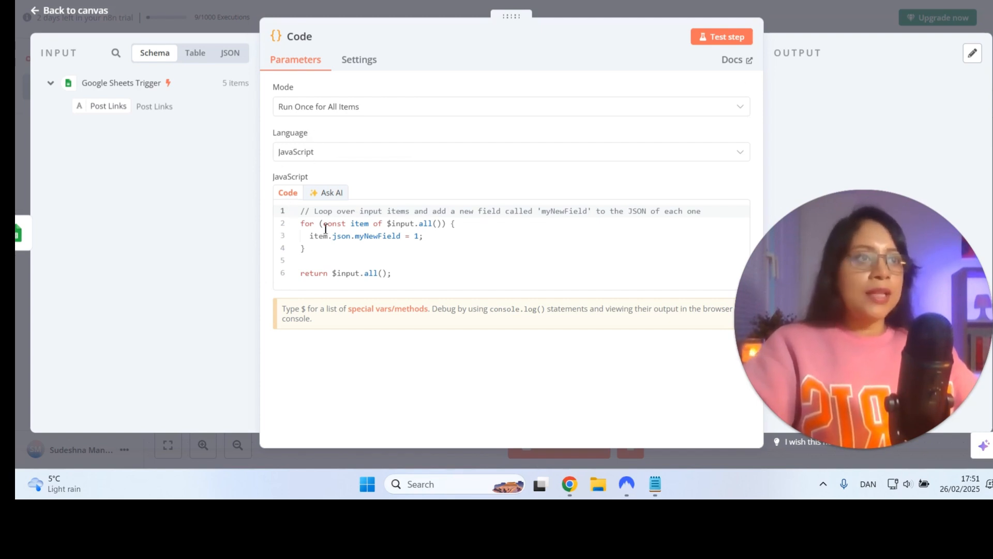
# Replace the Code node's default JavaScript with code that returns only the most recent article, articles[articles.length - 1]
pyautogui.click(401, 270)
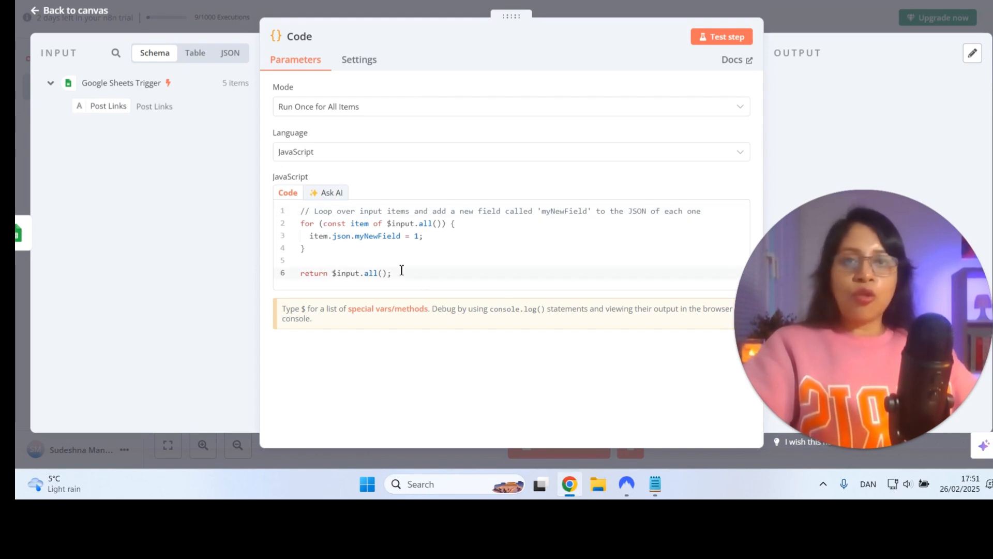
pyautogui.hotkey('ctrl', 'a')
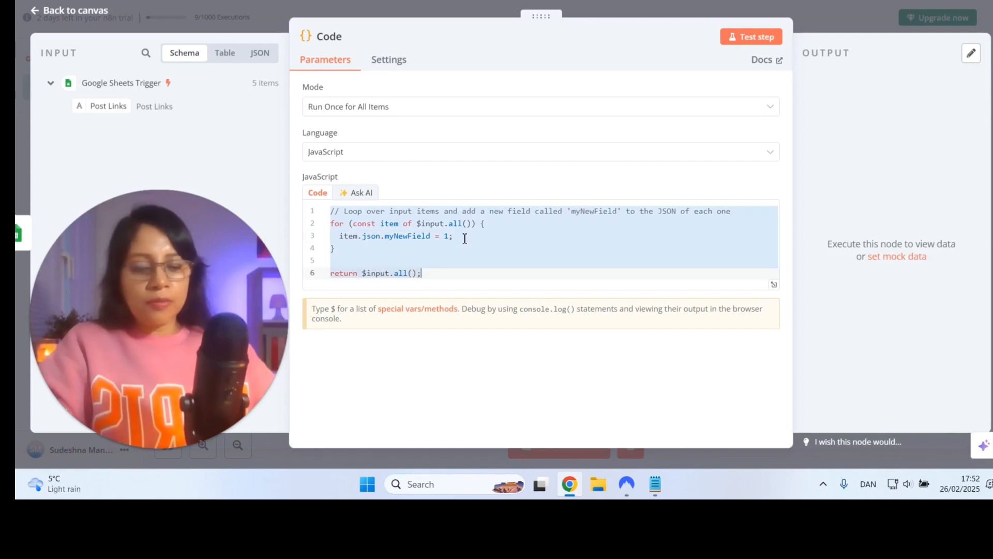
pyautogui.press('BackSpace')
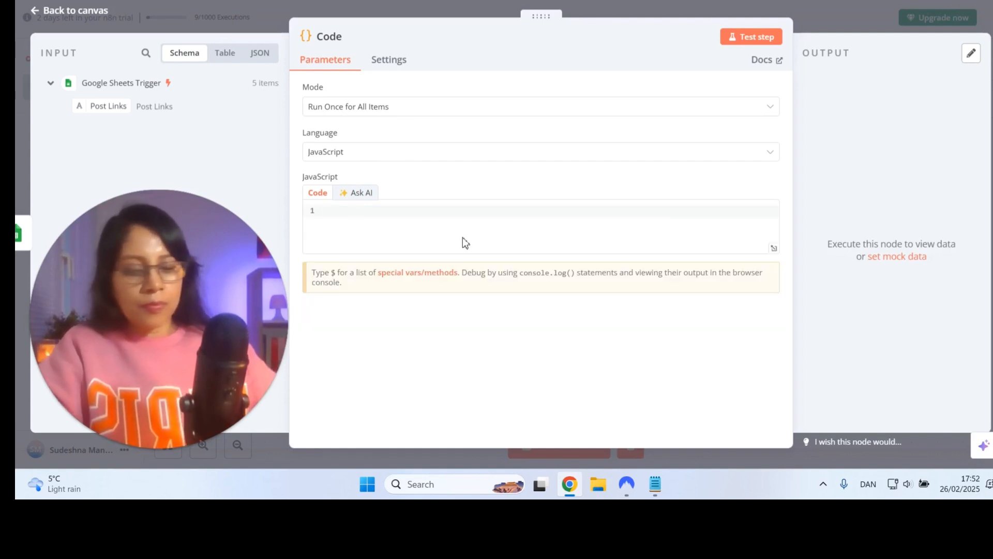
pyautogui.write("// Get all the input items (articles) const articles = $input.all();  // Get the most recent article (assuming it's the last one in the array) const latestArticle = articles[articles.length - 1];  // Return the most recent article as the output for the next node return [latestArticle];")
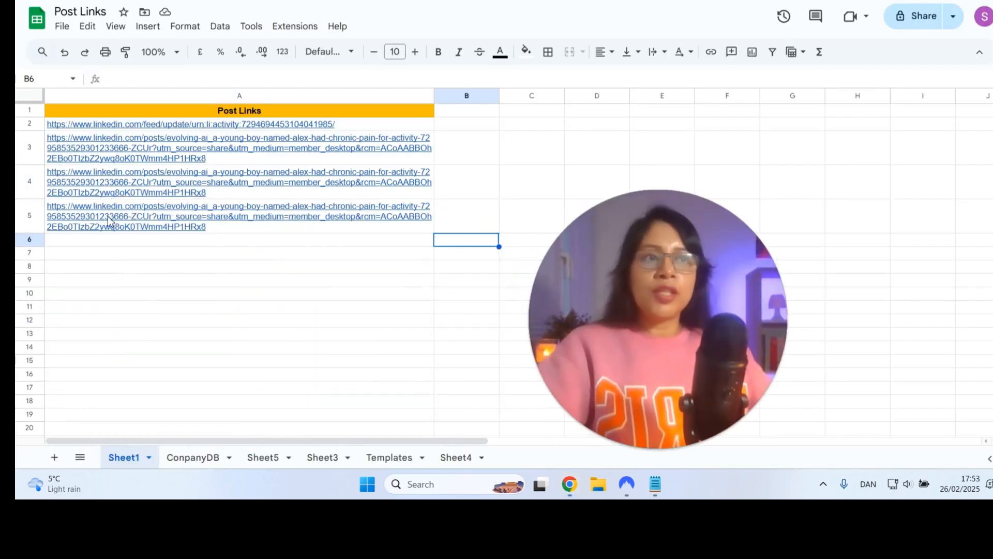
pyautogui.moveTo(159, 234)
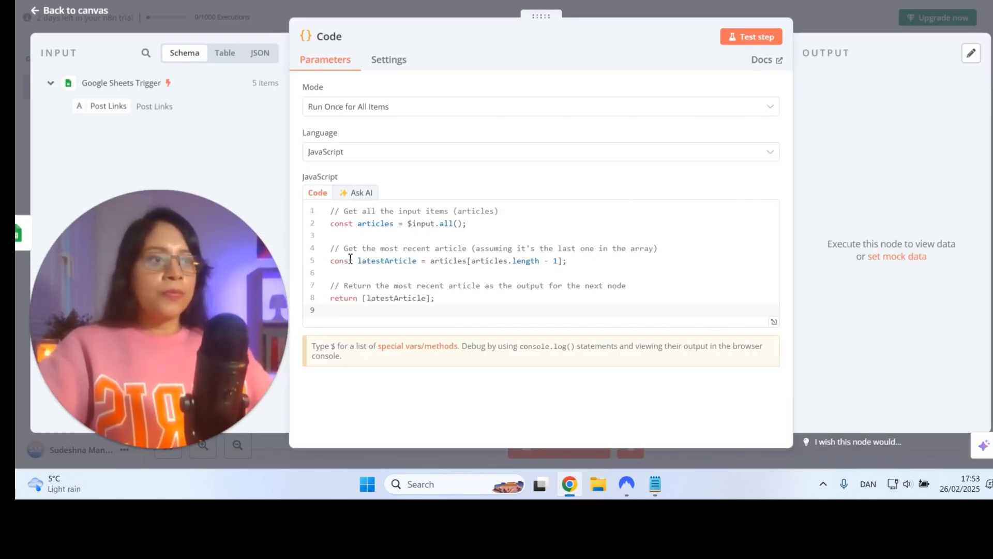
pyautogui.moveTo(387, 264)
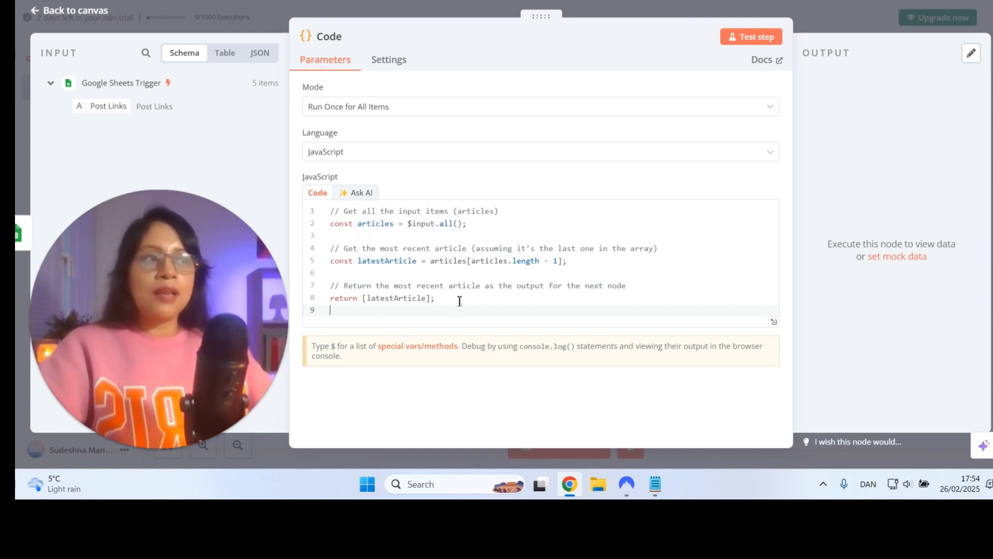
# Test the Code node, widen its output area to read the returned link, and go back to the canvas
pyautogui.click(760, 37)
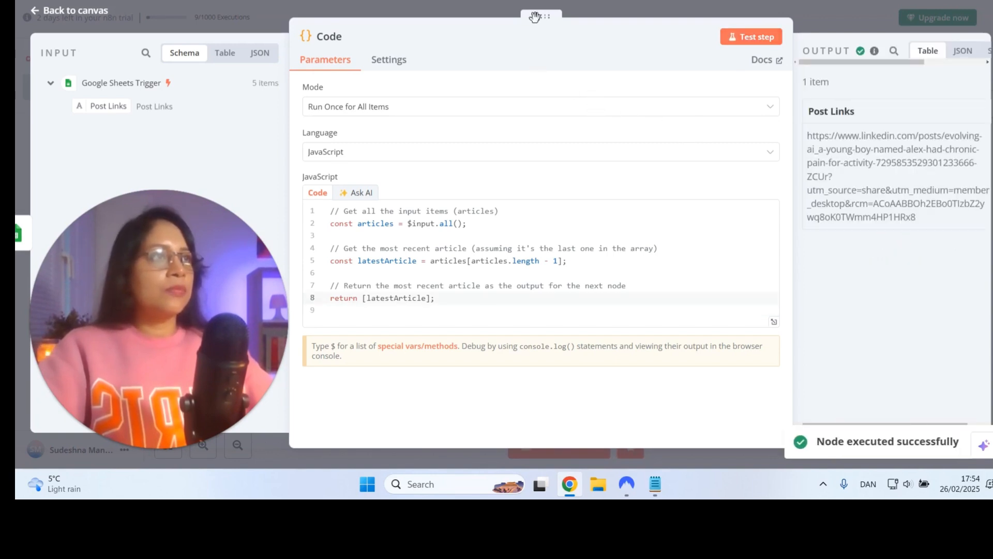
pyautogui.moveTo(535, 19); pyautogui.dragTo(464, 21)
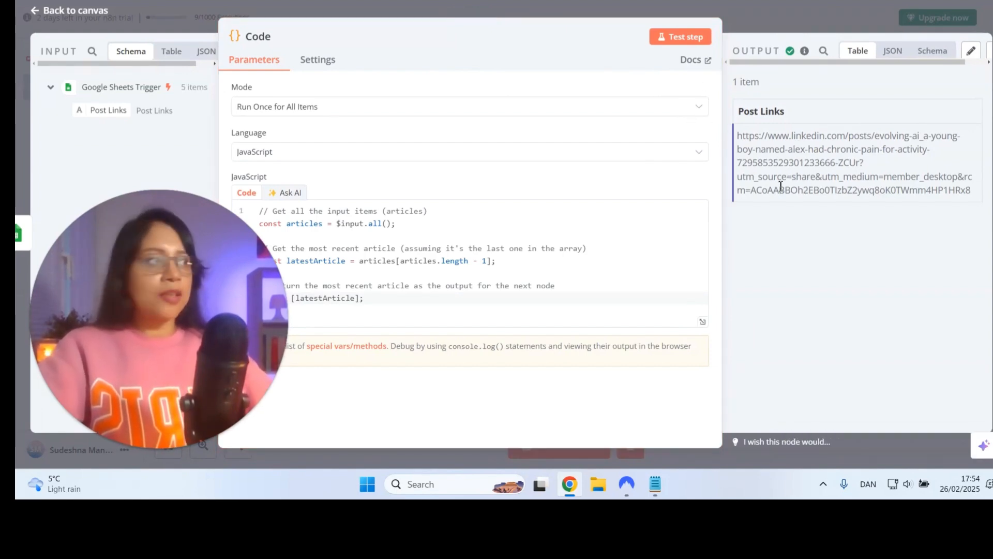
pyautogui.click(75, 11)
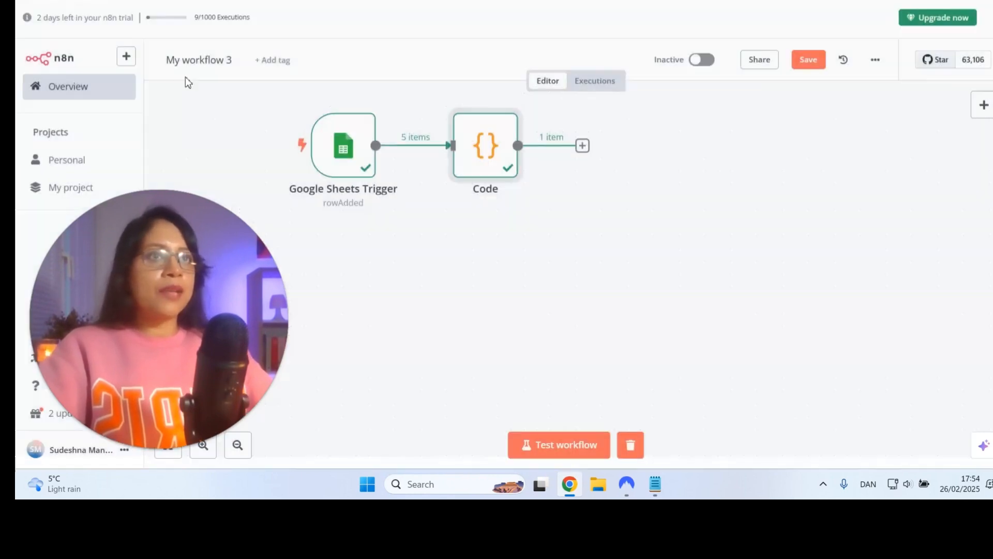
# Add an OpenAI node with the Message an assistant action after the Code node
pyautogui.click(582, 145)
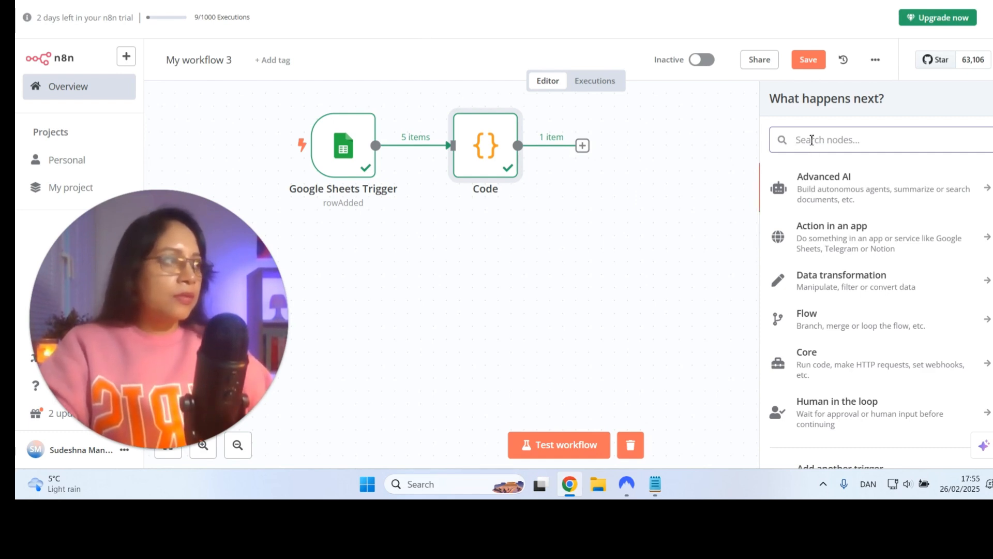
pyautogui.write('open')
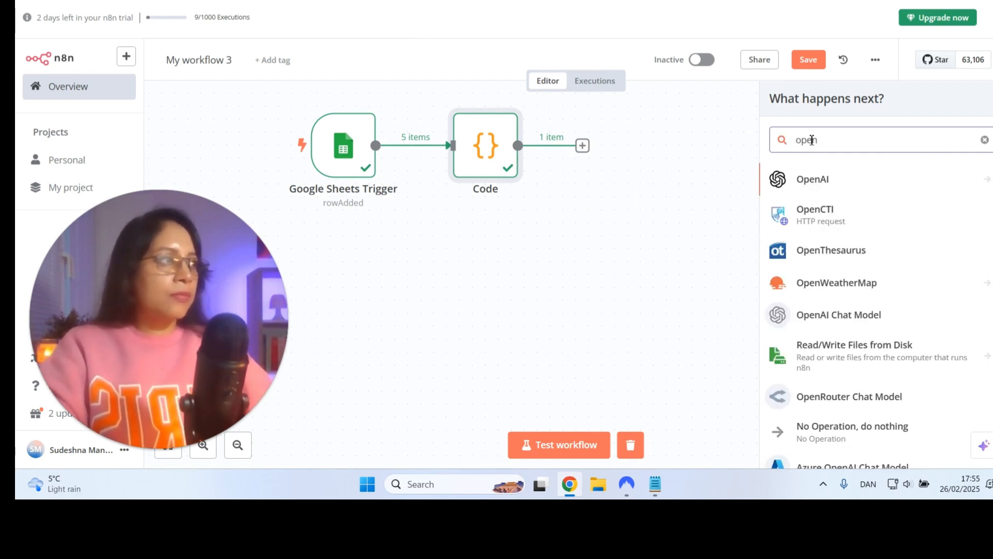
pyautogui.click(838, 190)
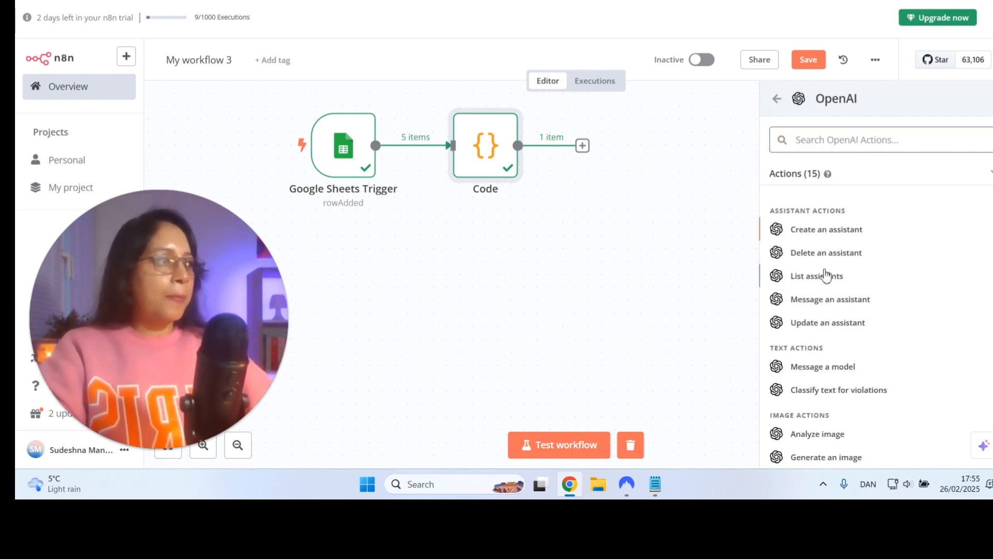
pyautogui.scroll(-5, 826, 276)
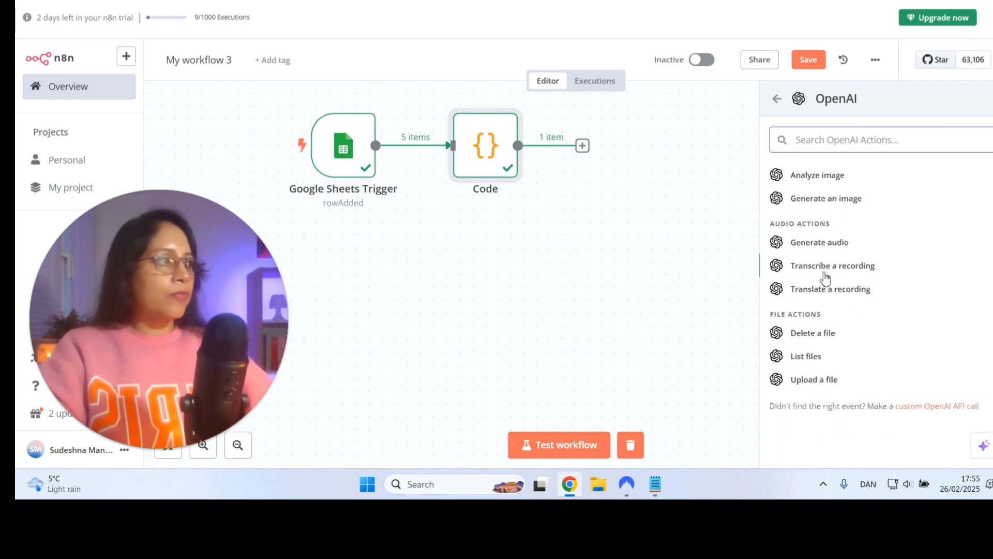
pyautogui.scroll(5, 826, 331)
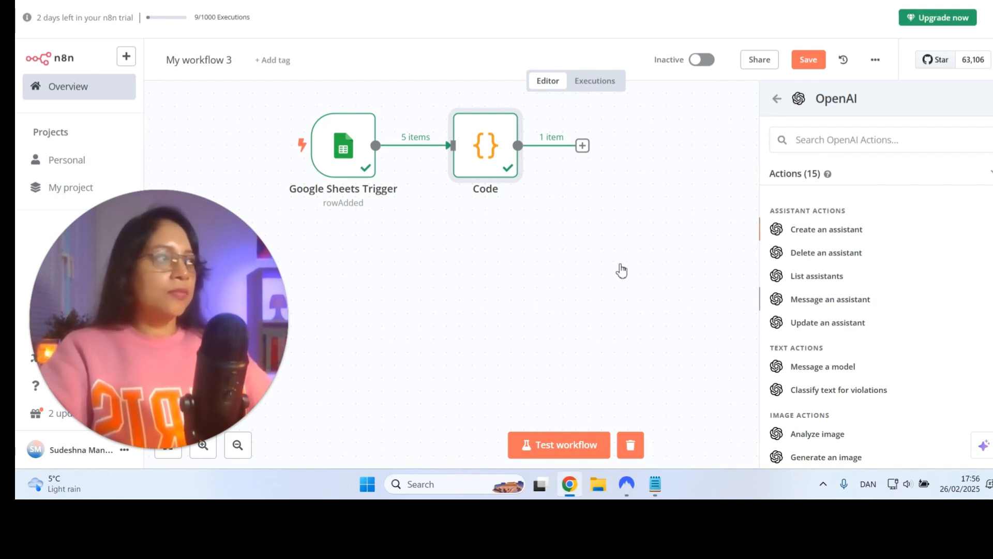
pyautogui.click(792, 301)
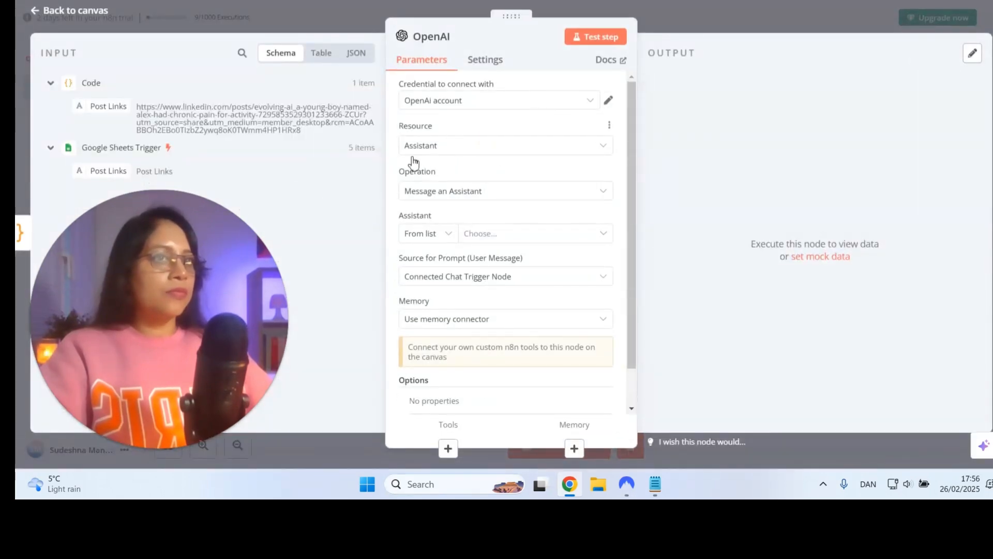
# Examine the API key and other fields of a new OpenAI credential, and close the form without saving
pyautogui.click(484, 109)
pyautogui.click(469, 164)
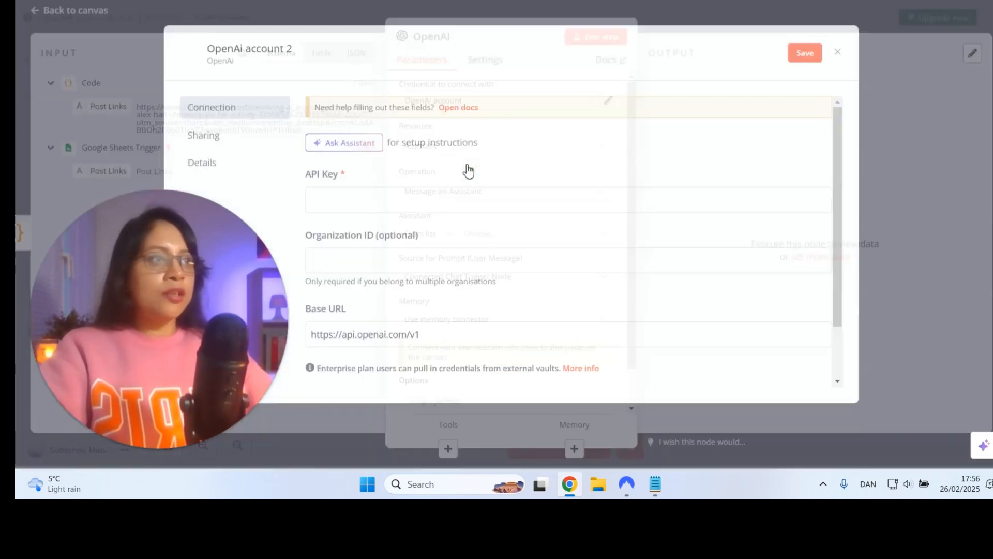
pyautogui.moveTo(456, 171); pyautogui.dragTo(497, 151)
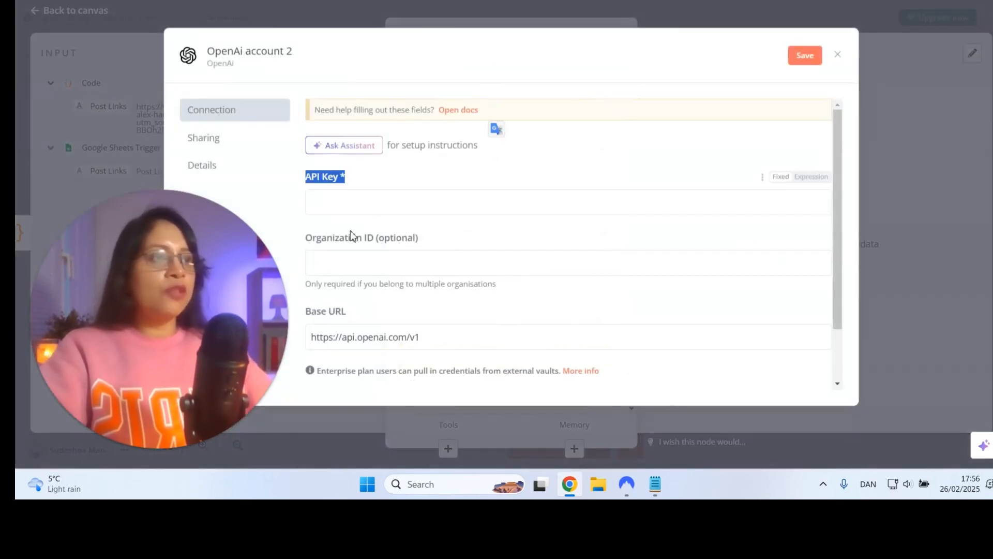
pyautogui.click(409, 184)
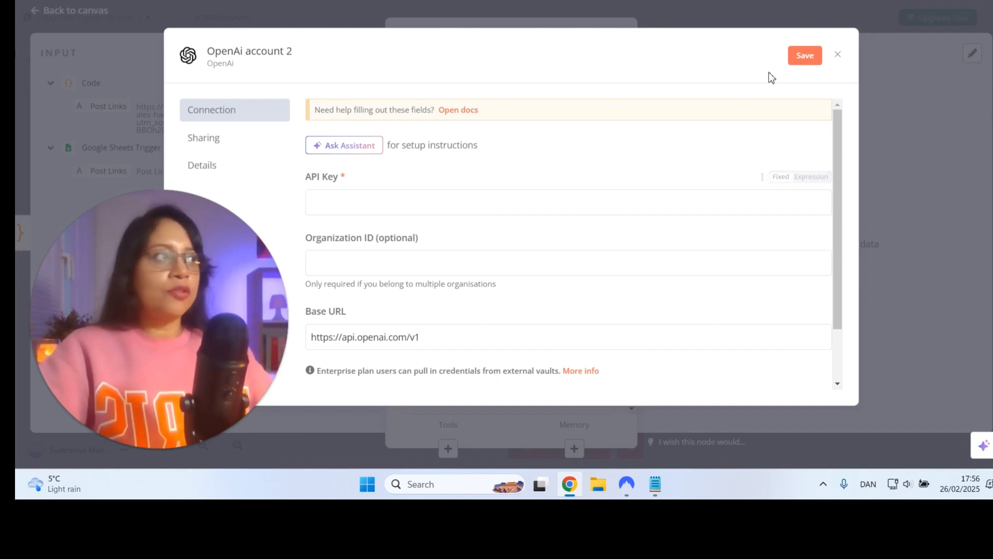
pyautogui.click(838, 57)
# Keep the existing OpenAi account credential and set the node's resource to Text with the Message a Model operation
pyautogui.click(457, 100)
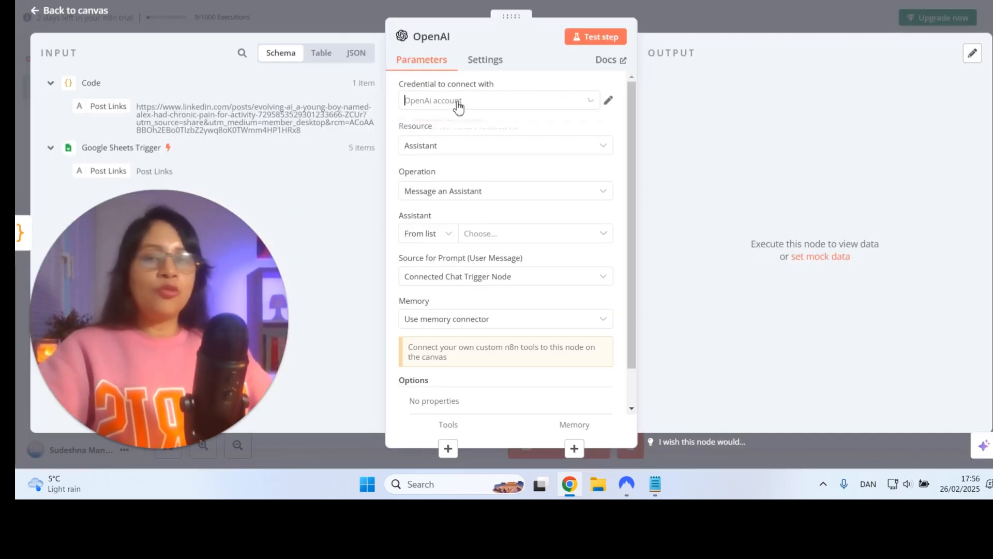
pyautogui.click(454, 132)
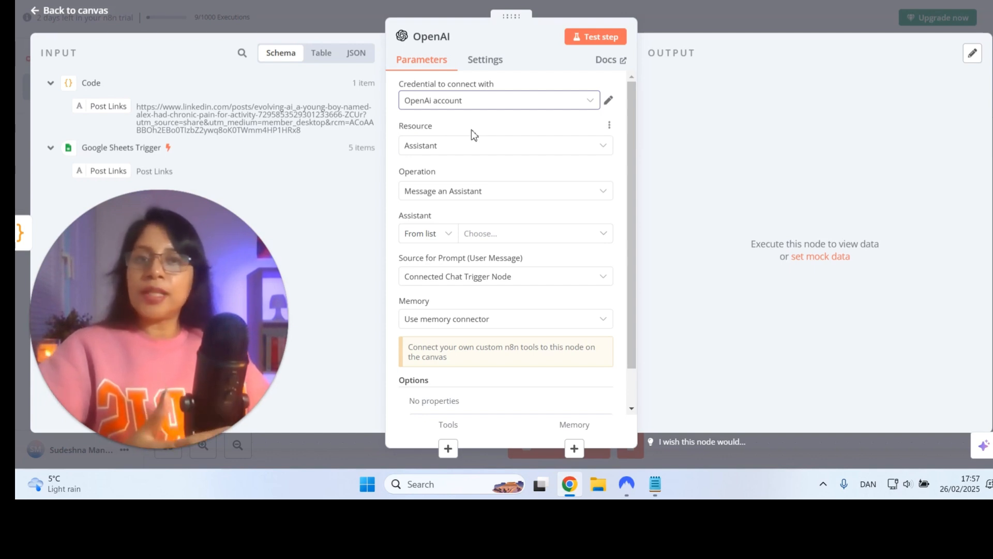
pyautogui.click(464, 146)
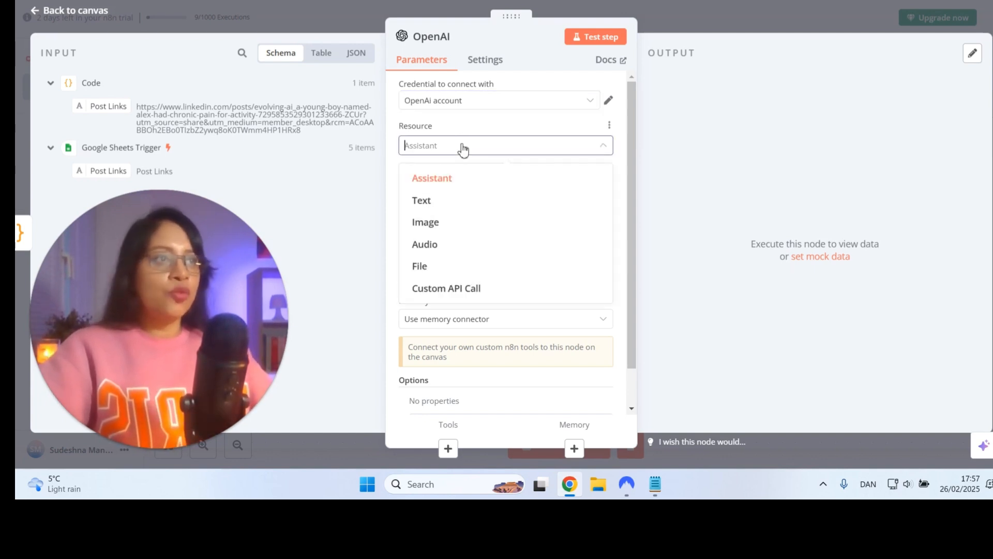
pyautogui.click(429, 206)
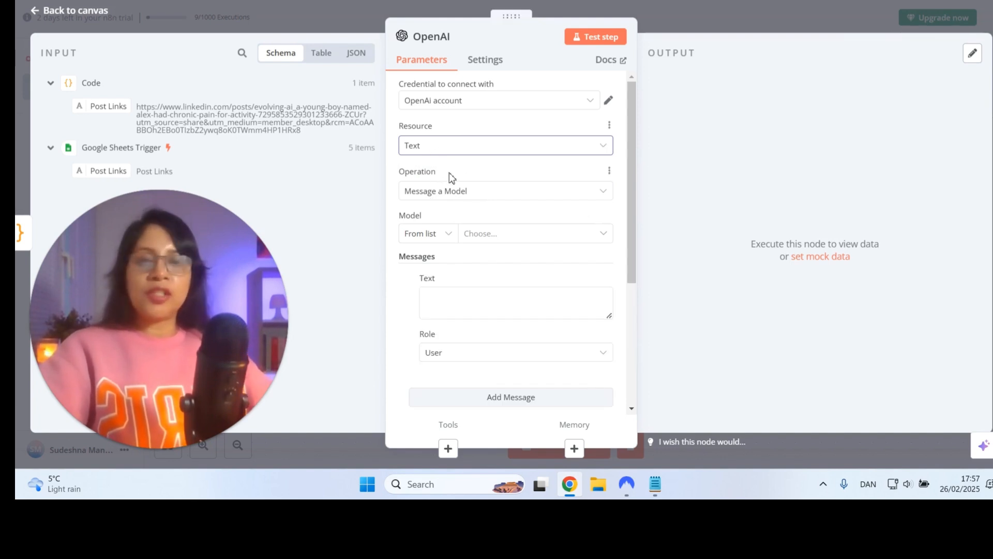
pyautogui.click(441, 195)
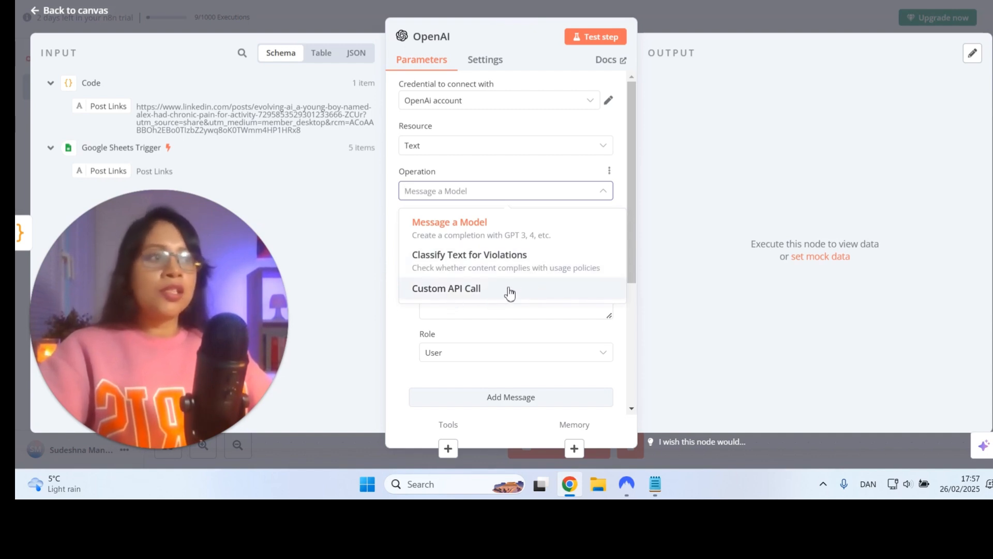
pyautogui.click(489, 237)
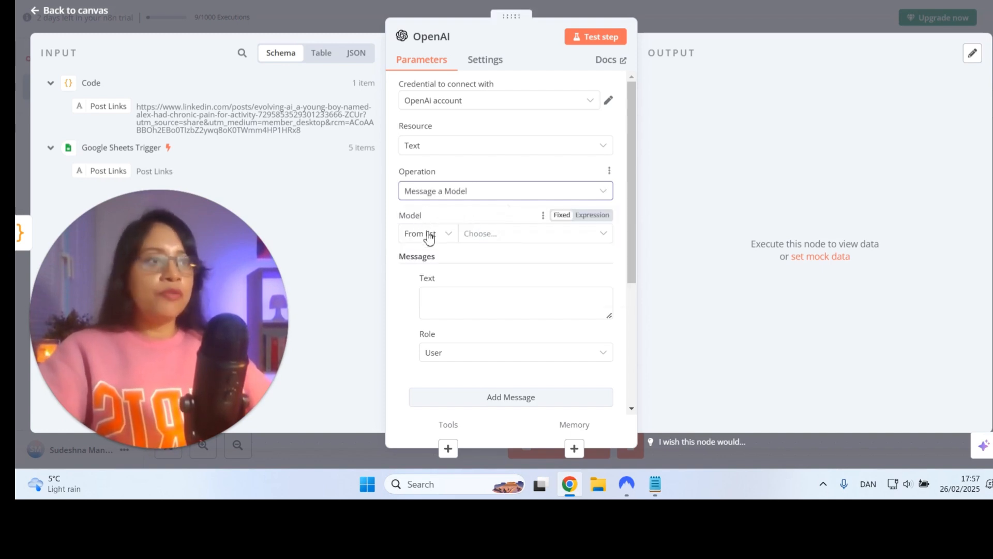
# Choose GPT-4O-MINI from the list as the OpenAI node's model
pyautogui.click(473, 236)
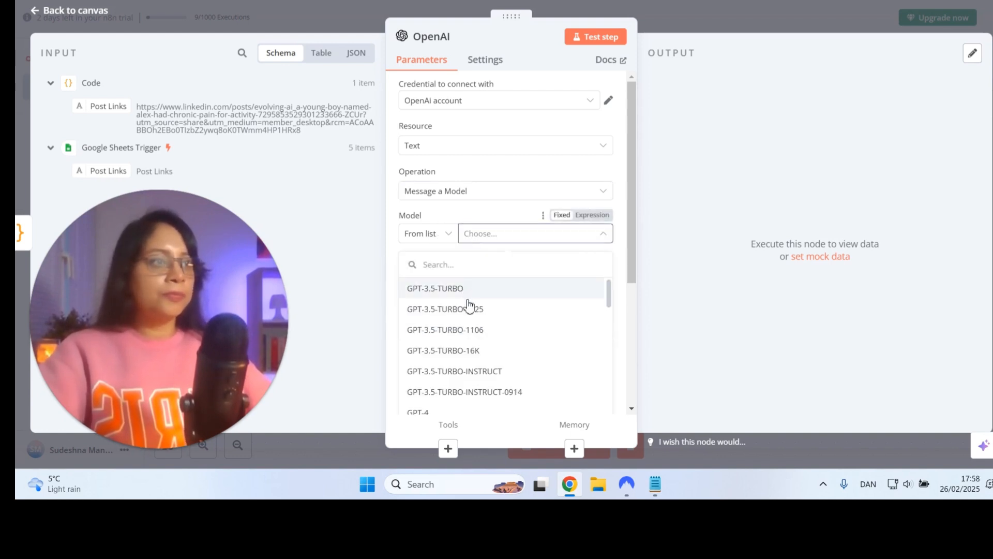
pyautogui.scroll(-3, 455, 310)
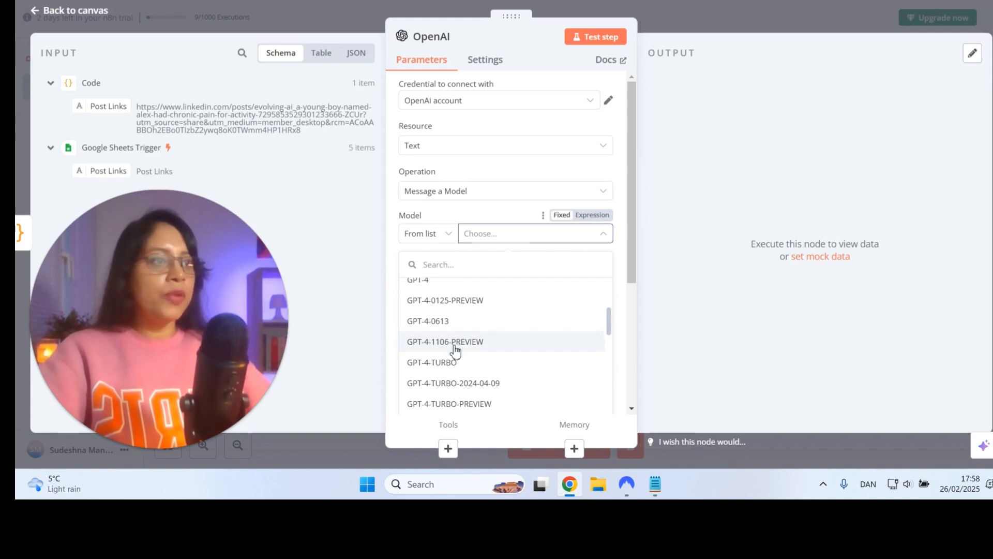
pyautogui.scroll(-4, 454, 357)
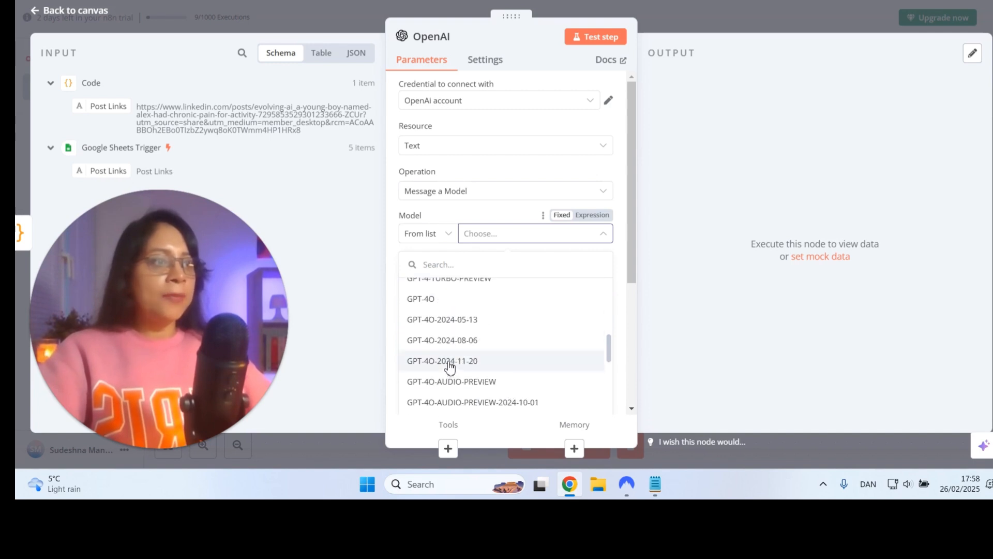
pyautogui.scroll(-2, 449, 367)
pyautogui.click(449, 381)
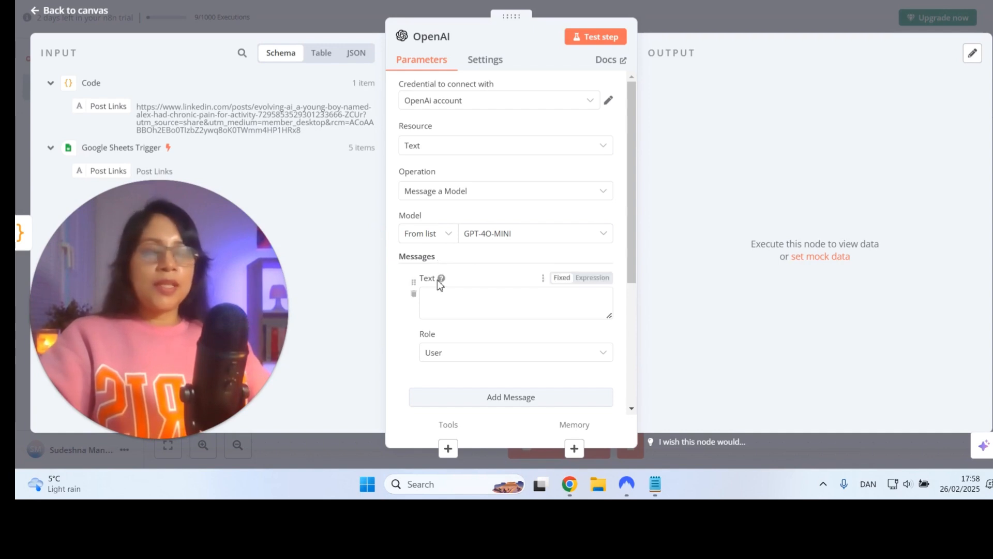
# Paste the prepared prompt for personalized LinkedIn, Instagram, and Facebook posts into the user message text
pyautogui.moveTo(440, 279)
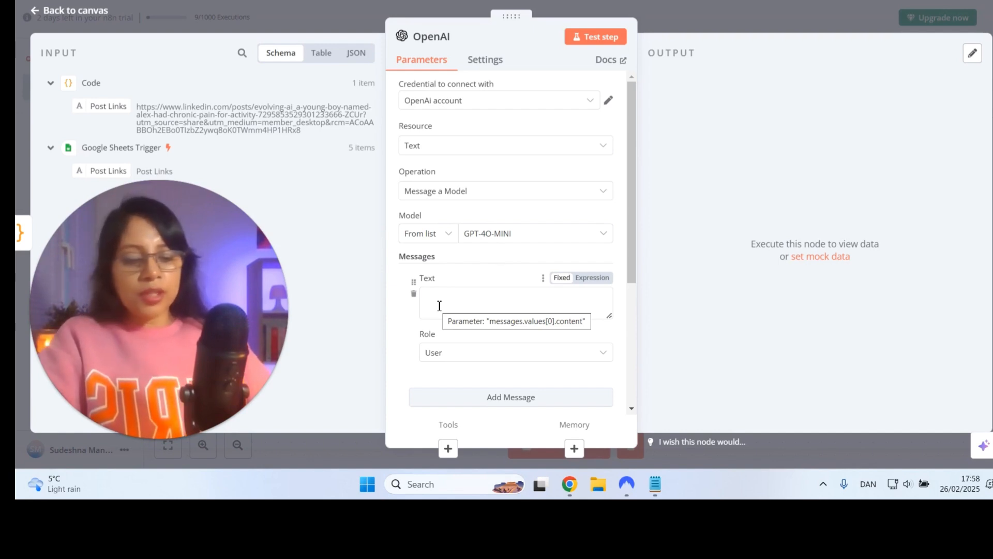
pyautogui.click(439, 306)
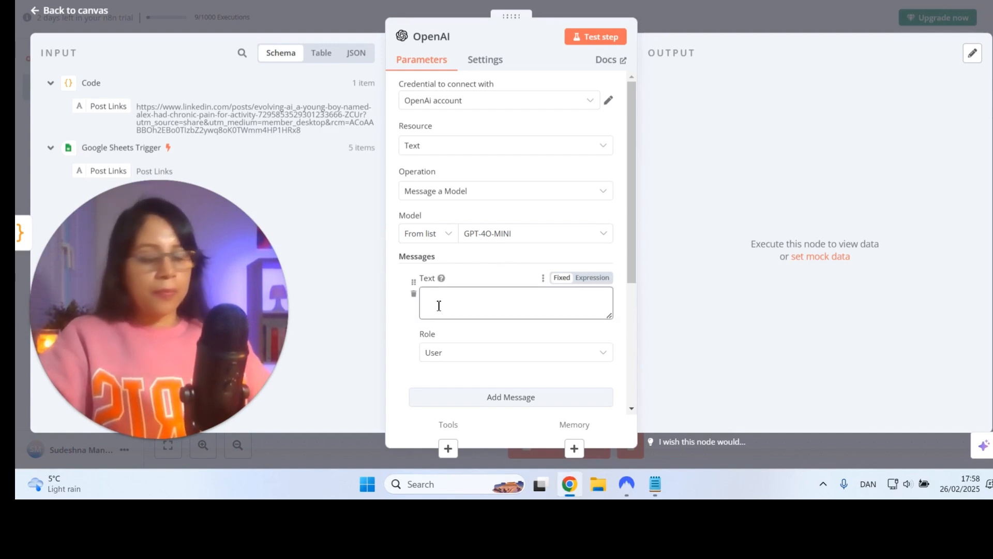
pyautogui.hotkey('ctrl', 'v')
pyautogui.scroll(5, 465, 300)
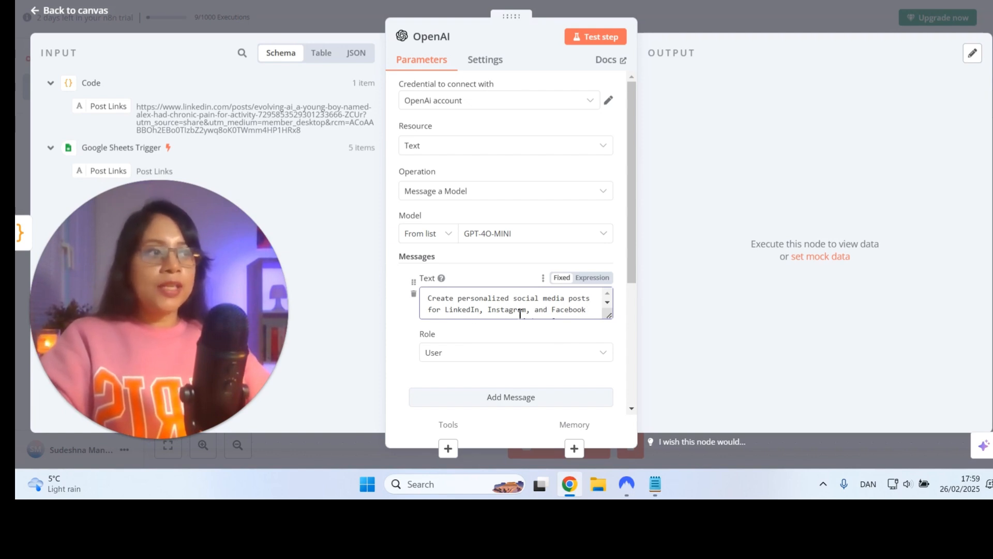
pyautogui.scroll(-1, 586, 312)
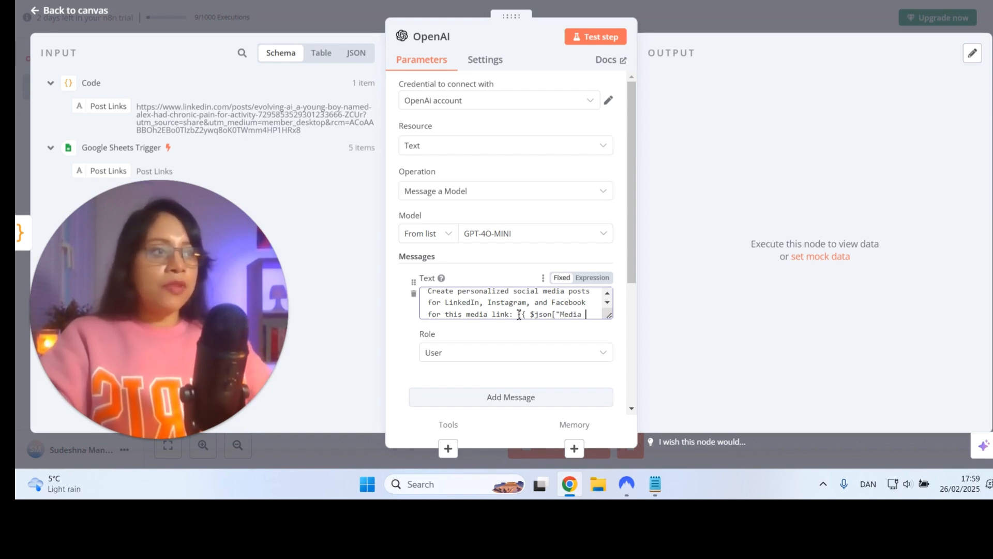
# Replace the prompt's placeholder expression after "for this media link:" with the Google Sheets Trigger's Post Links field
pyautogui.press('Delete')
pyautogui.press('Delete')
pyautogui.press('Delete')
pyautogui.press('Delete')
pyautogui.press('Delete')
pyautogui.press('Delete')
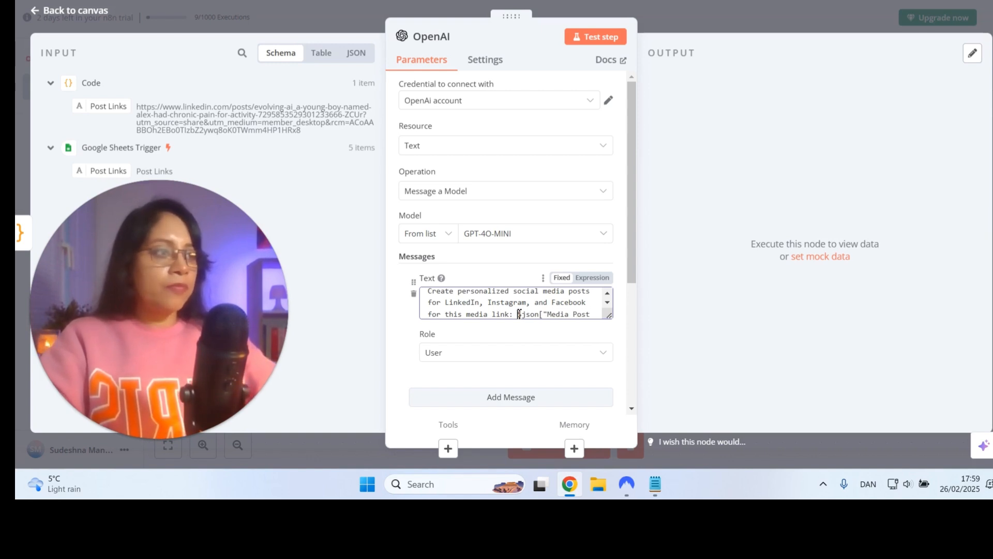
pyautogui.press('Delete')
pyautogui.press('Delete')
pyautogui.press('Delete')
pyautogui.press('Delete')
pyautogui.press('Delete')
pyautogui.press('Delete')
pyautogui.press('Delete')
pyautogui.press('Delete')
pyautogui.press('Delete')
pyautogui.press('Delete')
pyautogui.press('Delete')
pyautogui.press('Delete')
pyautogui.press('Delete')
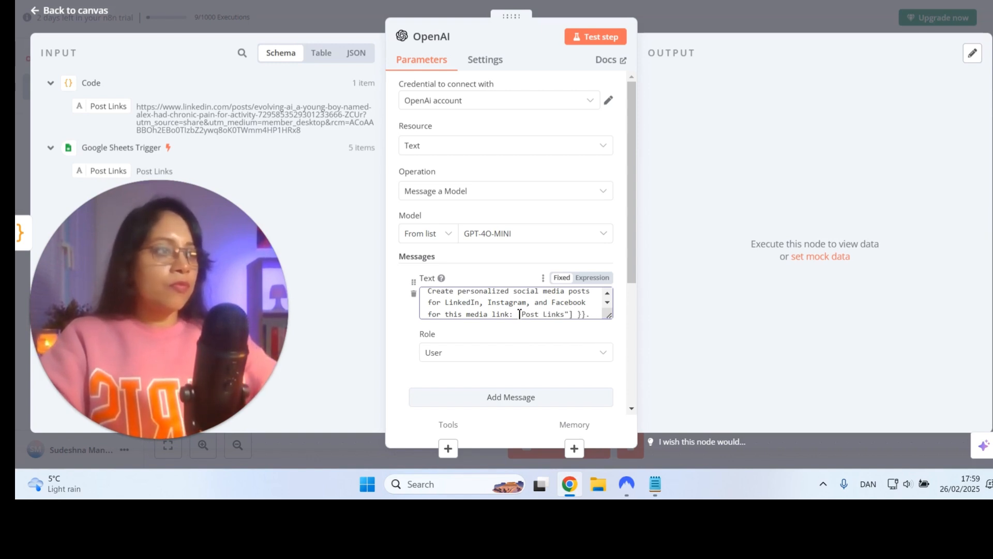
pyautogui.press('Delete')
pyautogui.press('Delete')
pyautogui.press('Delete')
pyautogui.press('Delete')
pyautogui.press('Delete')
pyautogui.press('Delete')
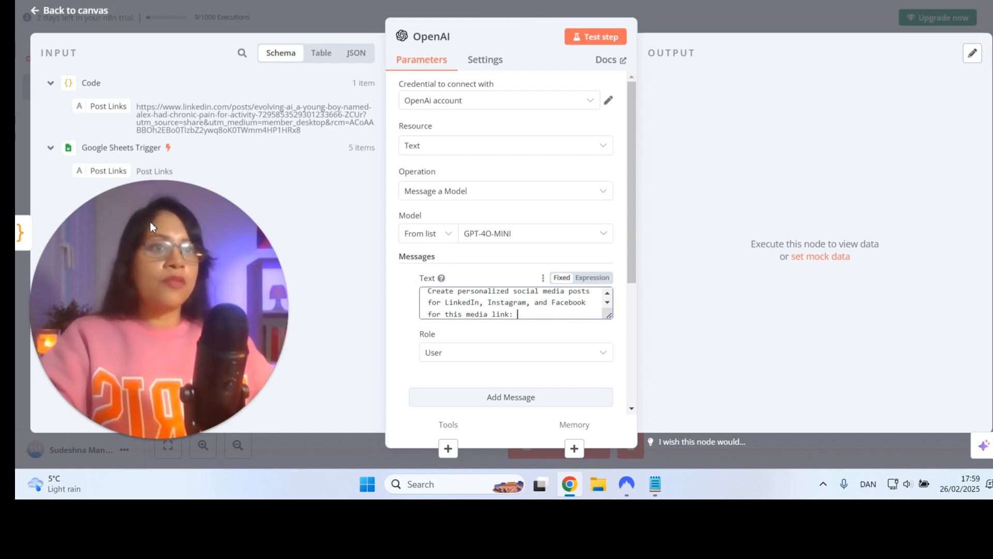
pyautogui.moveTo(108, 107); pyautogui.dragTo(537, 314)
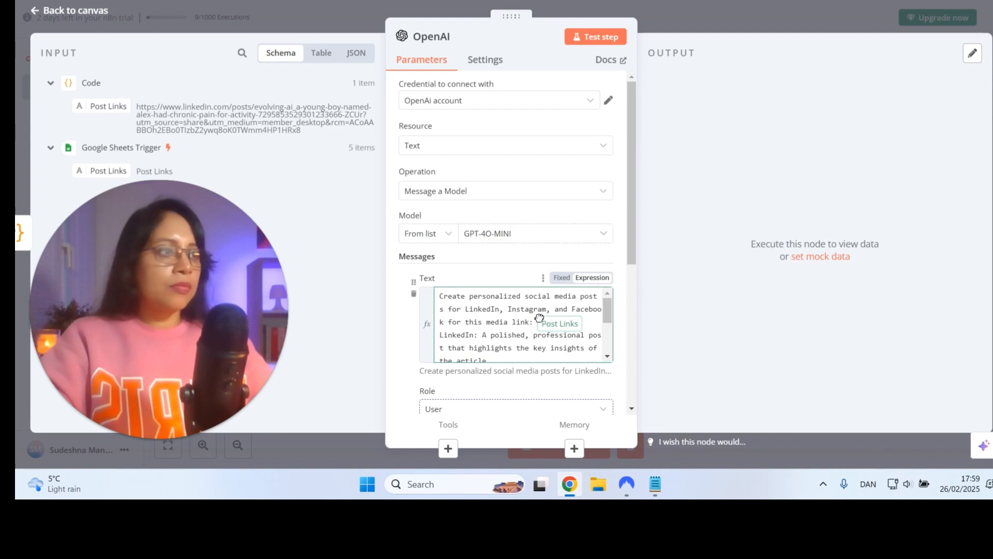
pyautogui.moveTo(539, 318); pyautogui.dragTo(538, 321)
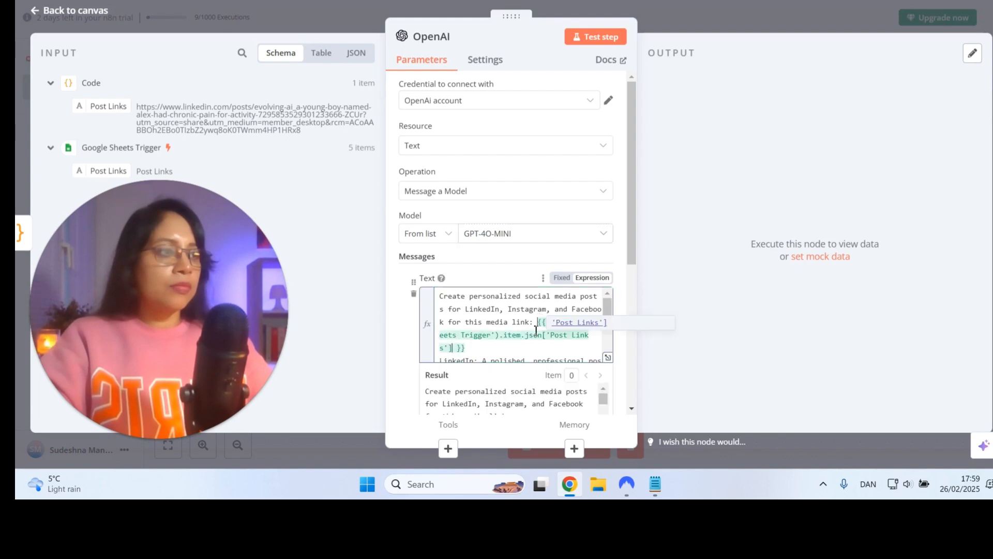
# Read through the prompt's platform instructions and delete the stray {{ $json['Post Links'] }} expression after its final sentence
pyautogui.click(510, 355)
pyautogui.press('Down')
pyautogui.press('Down')
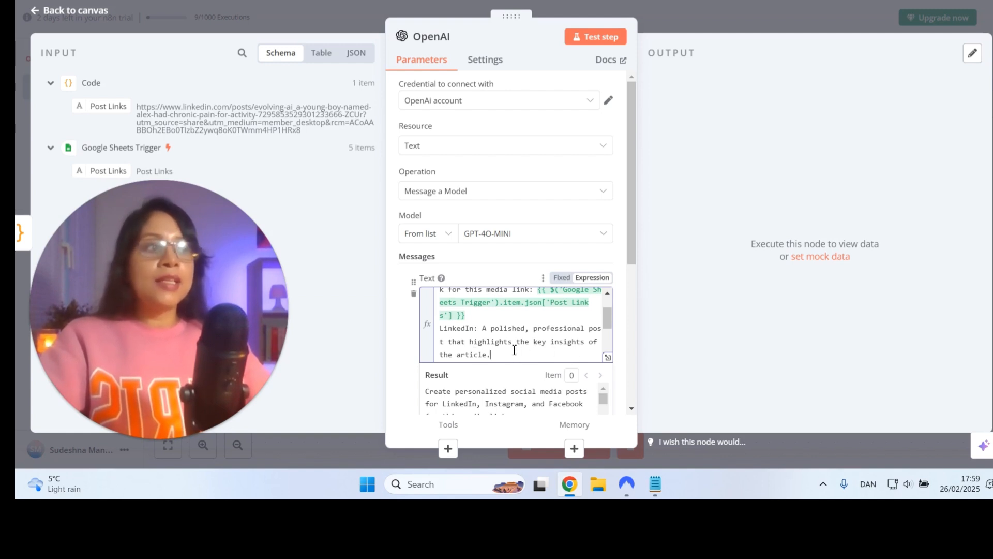
pyautogui.write('Instagram: A concise, visually engaging post with a call to action, using 2-3 relevant hashtags.')
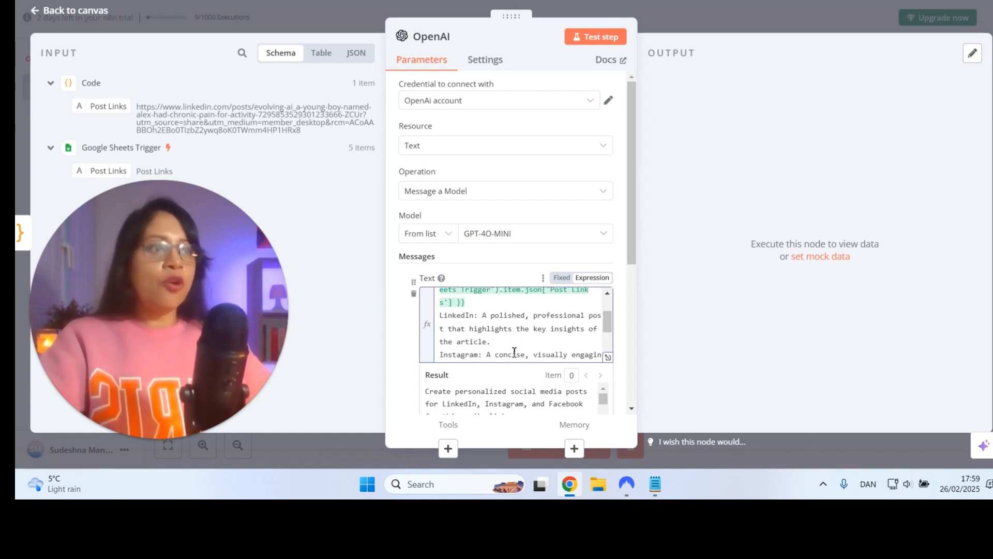
pyautogui.hotkey('ctrl', 'v')
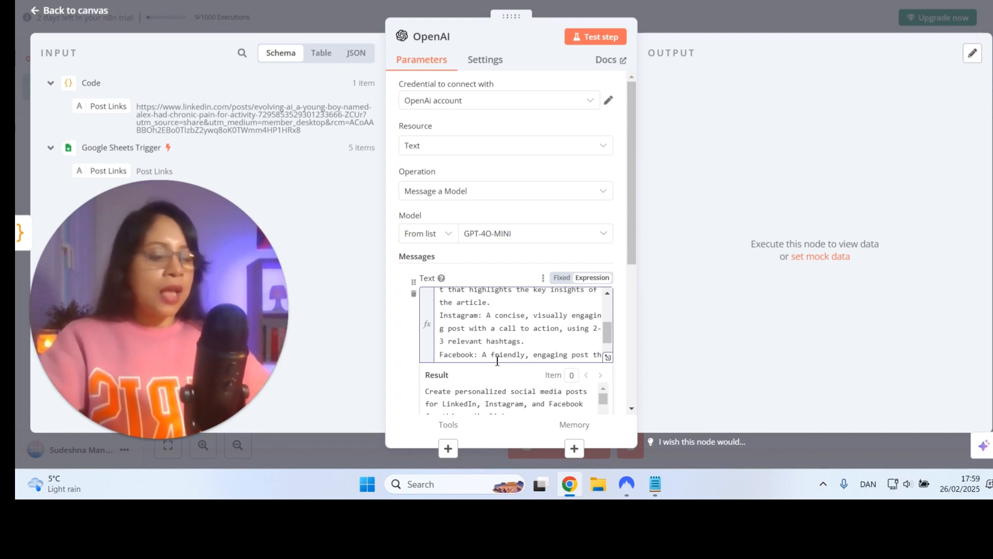
pyautogui.press('Down')
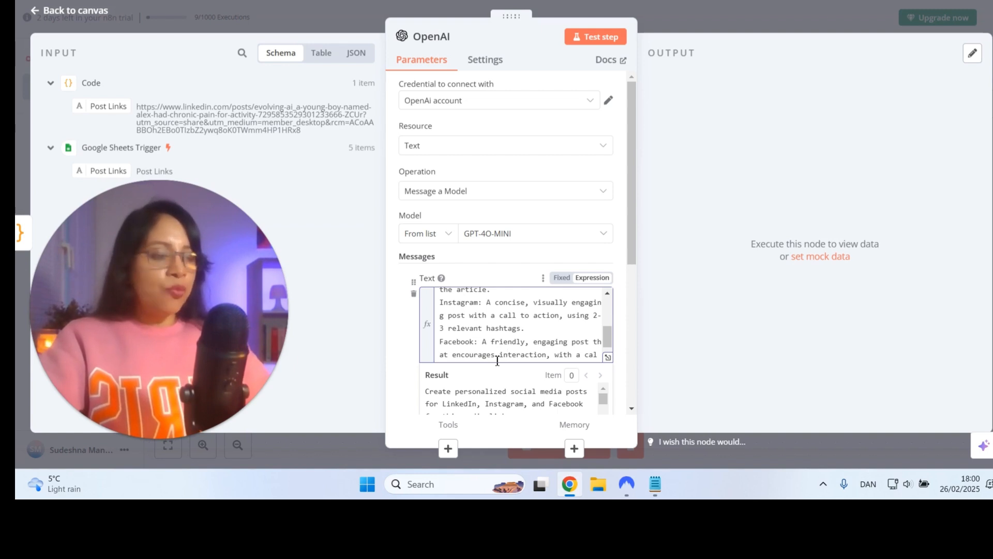
pyautogui.press('Down')
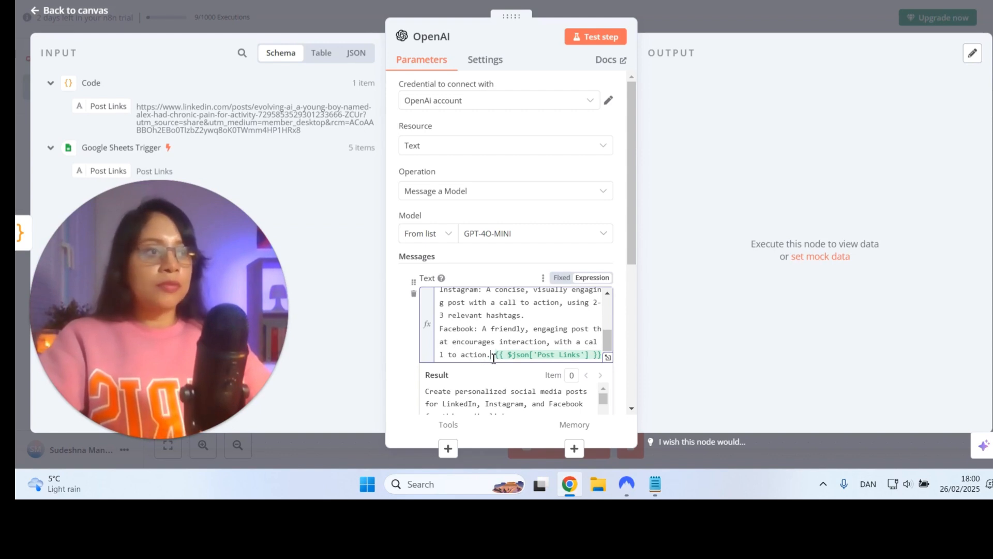
pyautogui.press('Delete')
pyautogui.press('Delete')
pyautogui.press('Delete')
pyautogui.press('Delete')
pyautogui.press('Delete')
pyautogui.press('Delete')
pyautogui.press('Delete')
pyautogui.press('Delete')
pyautogui.press('Delete')
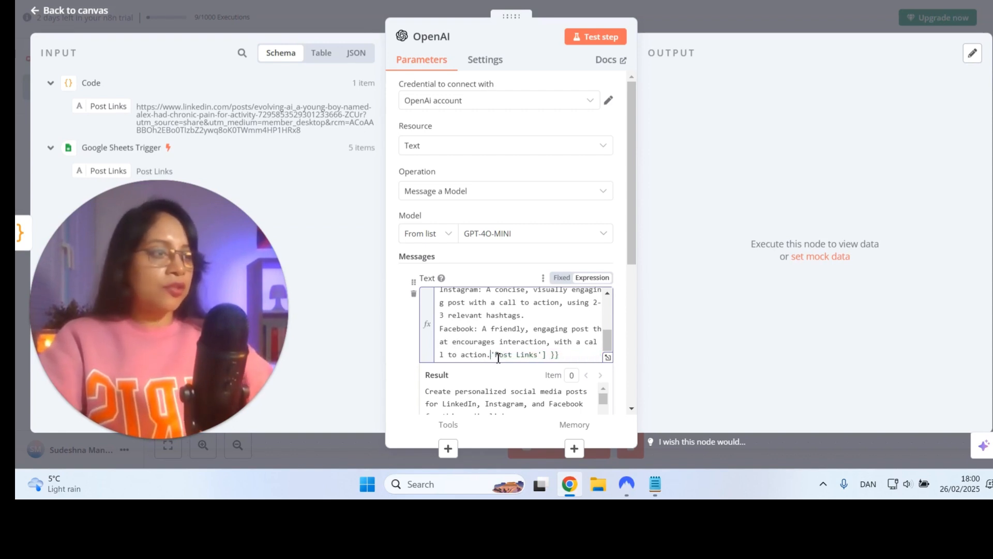
pyautogui.press('Delete')
pyautogui.press('Delete')
pyautogui.press('Delete')
pyautogui.press('Delete')
pyautogui.press('Delete')
pyautogui.press('Delete')
pyautogui.press('Delete')
pyautogui.press('Delete')
pyautogui.press('Delete')
pyautogui.press('Delete')
pyautogui.press('Delete')
pyautogui.press('Delete')
pyautogui.press('Delete')
pyautogui.press('Delete')
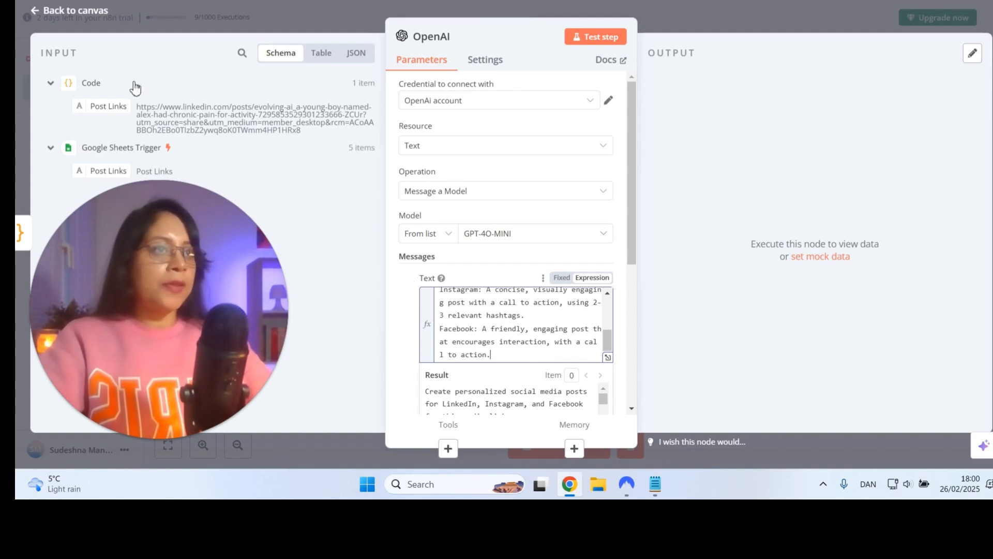
# Set the role of the OpenAI node's prompt message to Assistant
pyautogui.click(675, 297)
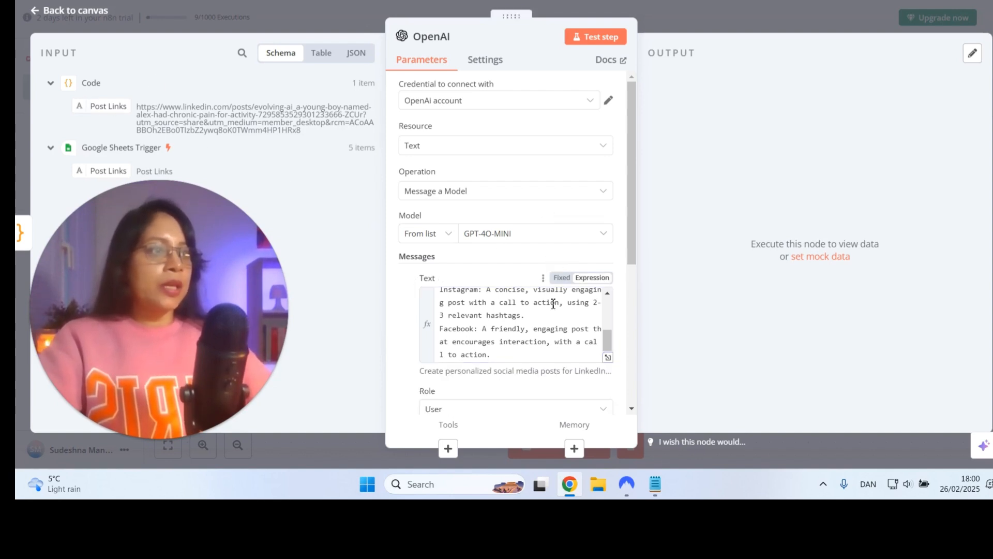
pyautogui.scroll(-1, 432, 343)
pyautogui.click(435, 344)
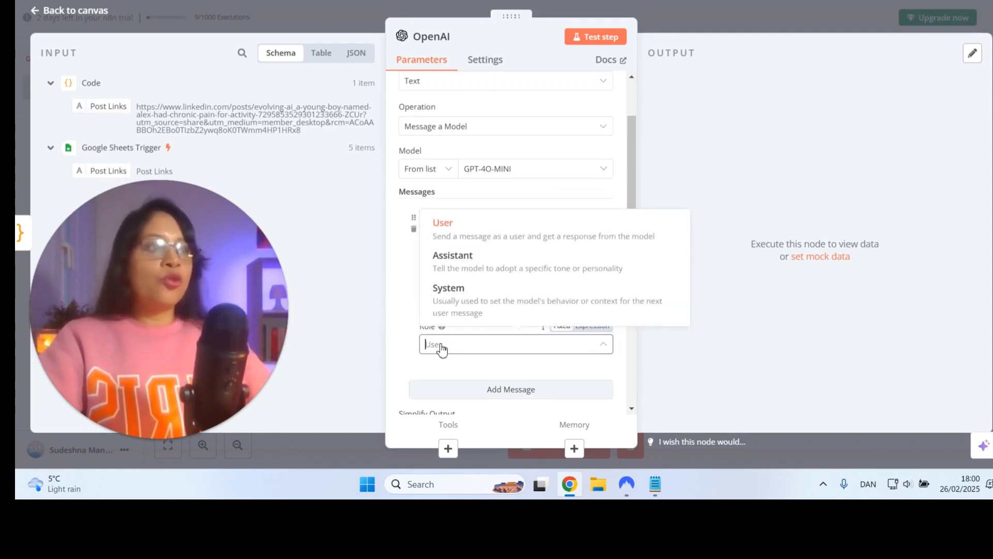
pyautogui.click(467, 276)
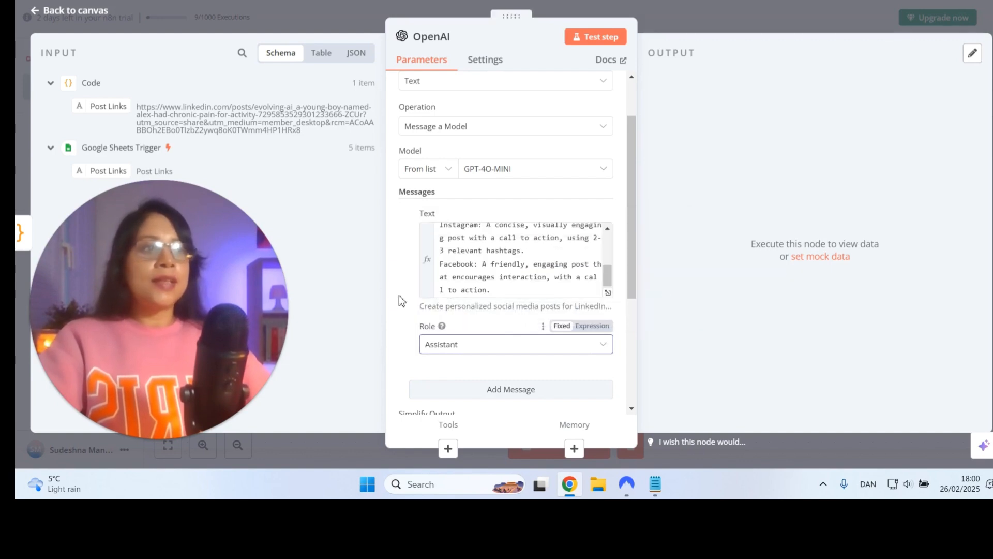
pyautogui.click(460, 354)
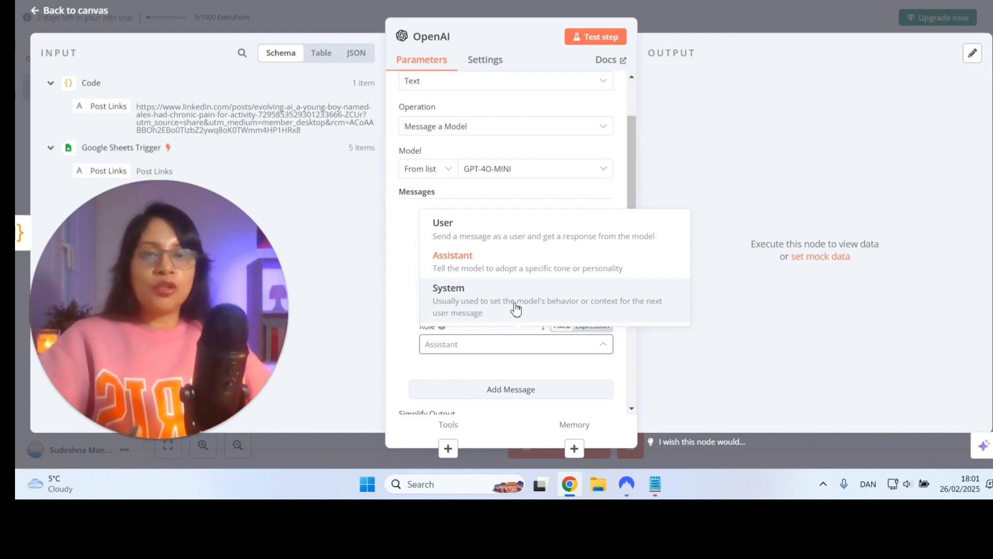
pyautogui.click(481, 260)
# Enable Output Content as JSON for the OpenAI node, keeping Simplify Output on
pyautogui.scroll(-1, 401, 326)
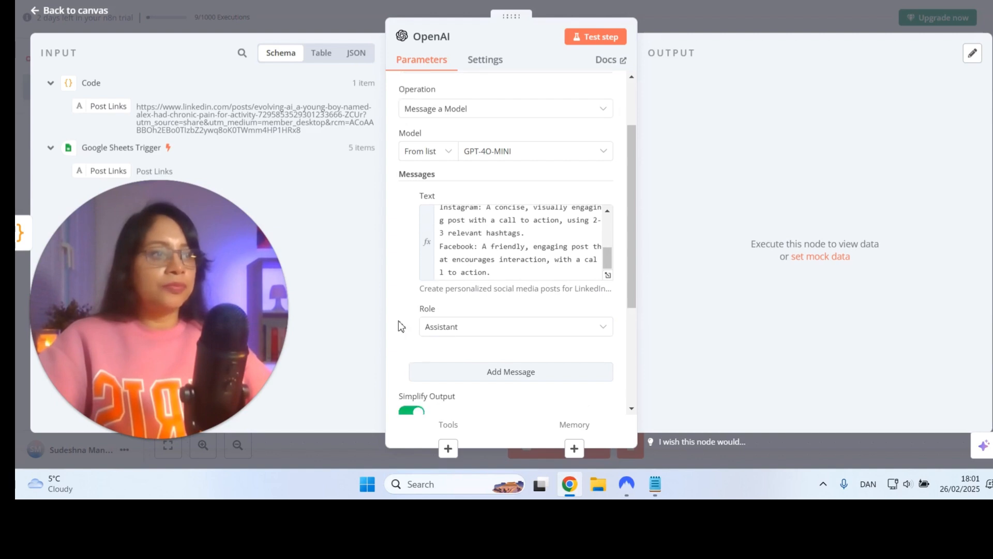
pyautogui.scroll(-3, 401, 326)
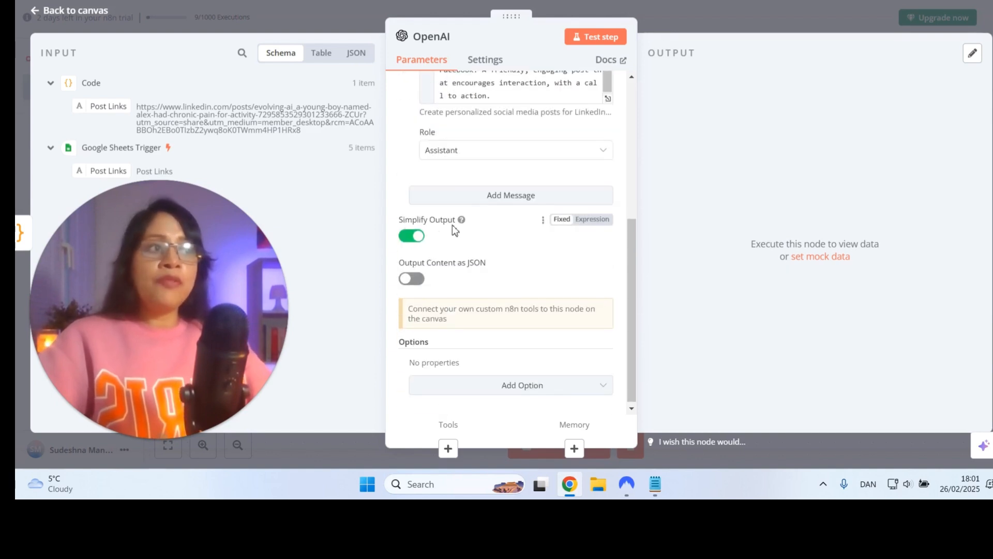
pyautogui.moveTo(460, 221)
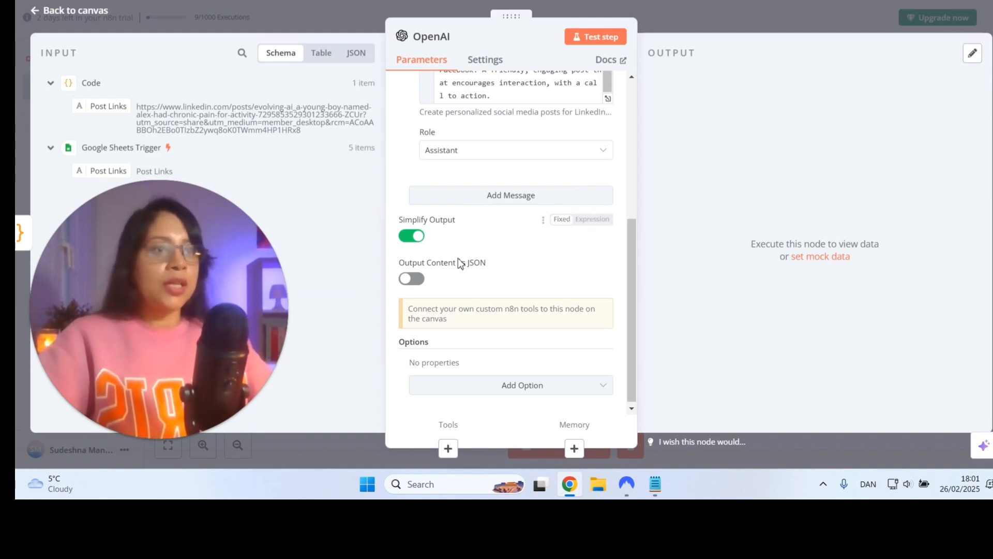
pyautogui.click(417, 280)
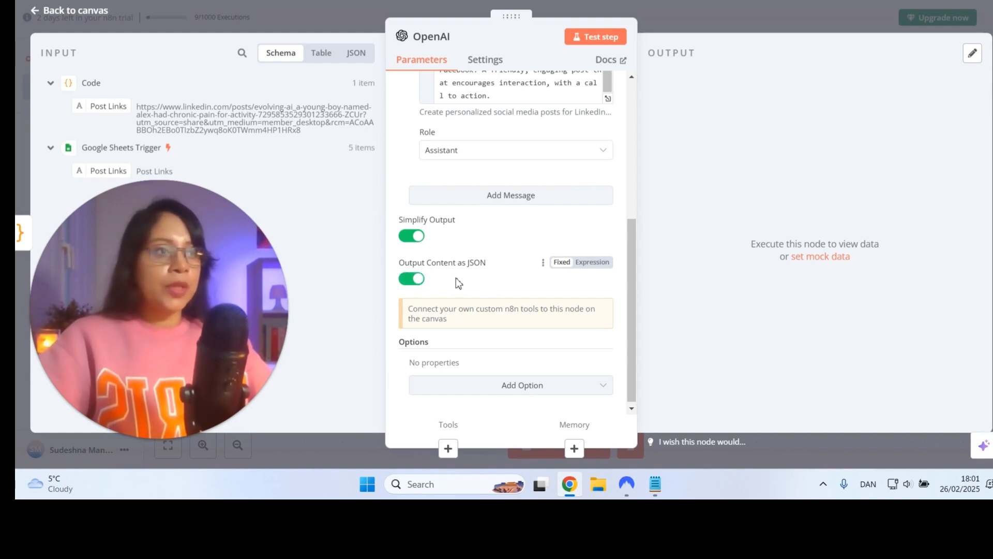
pyautogui.scroll(-1, 483, 249)
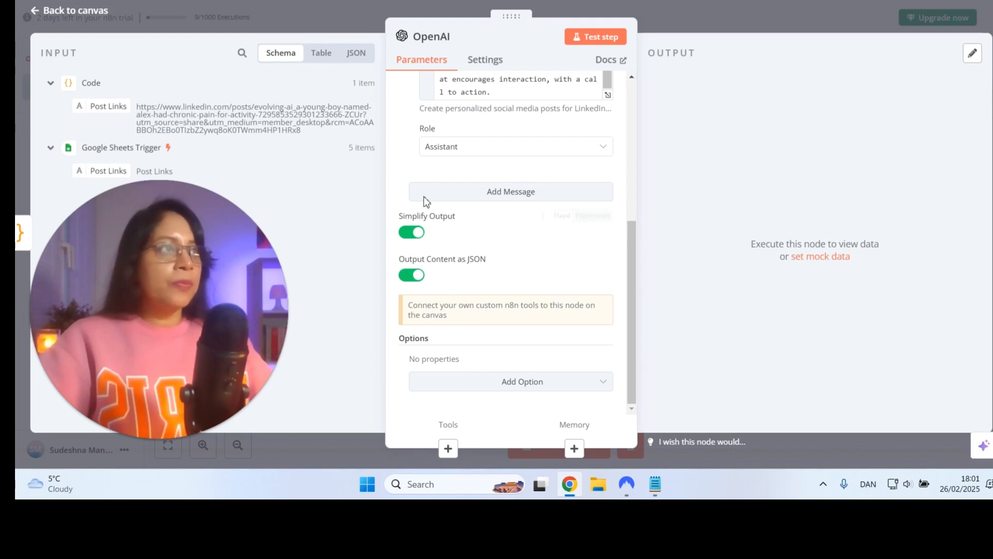
# Test the OpenAI node and read through the generated LinkedIn, Instagram and Facebook posts in the output table
pyautogui.click(592, 46)
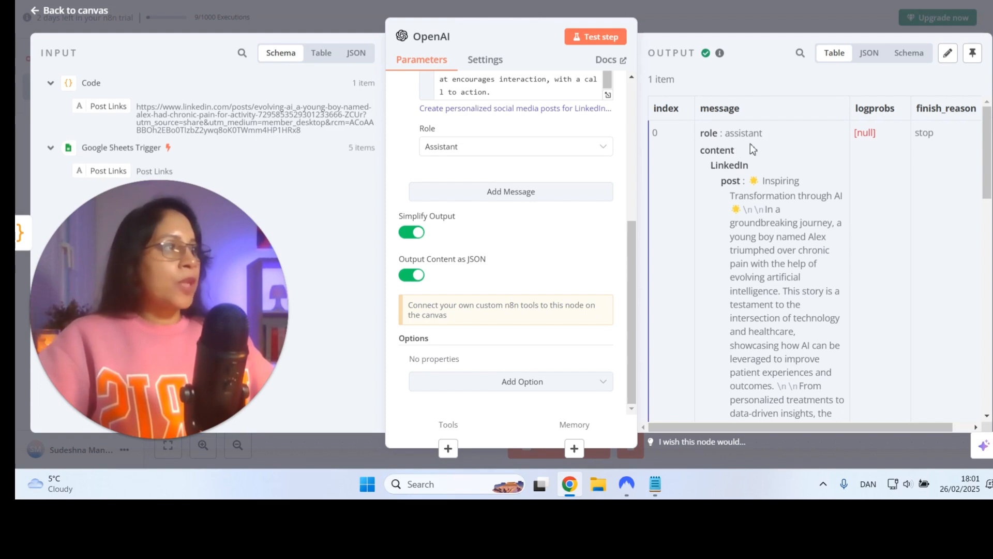
pyautogui.scroll(-5, 745, 193)
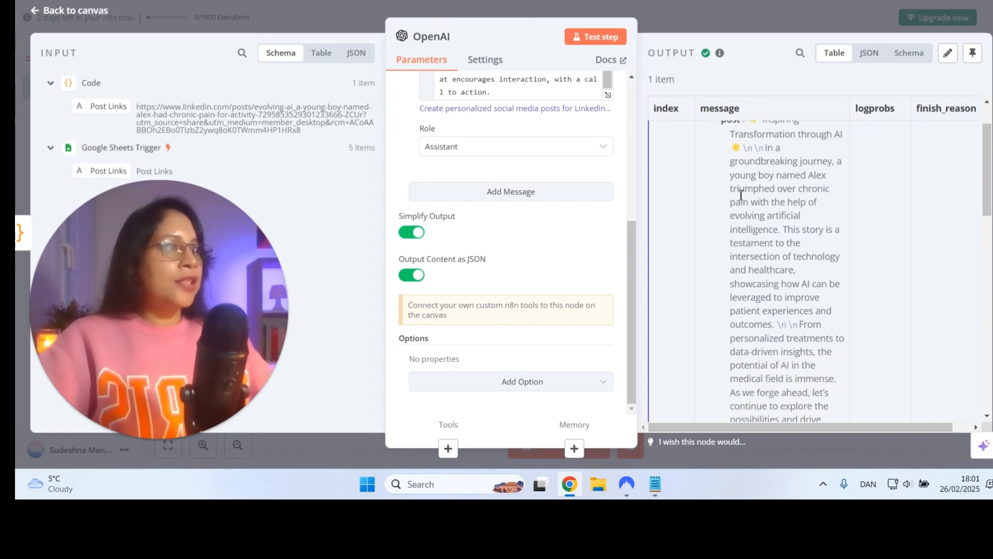
pyautogui.scroll(-5, 740, 194)
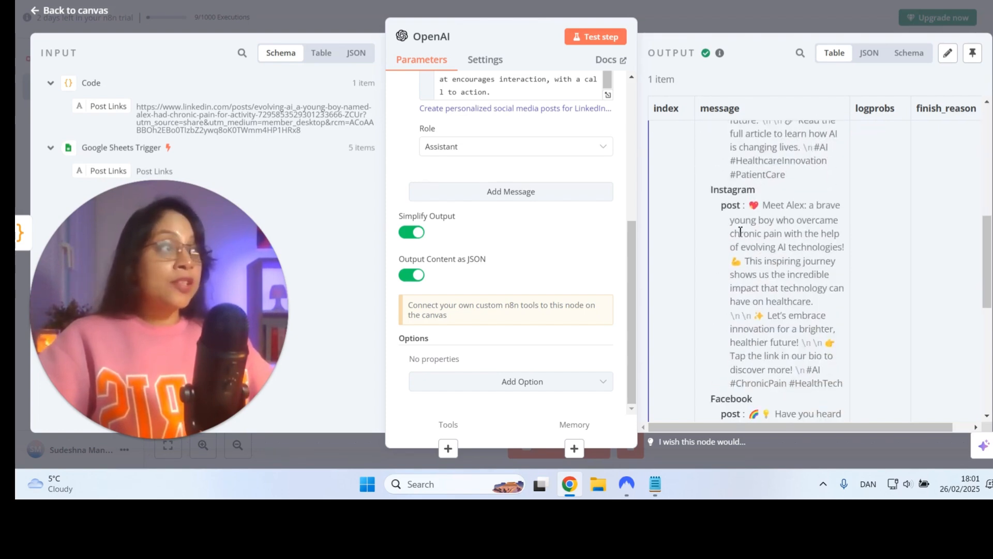
pyautogui.scroll(-3, 744, 264)
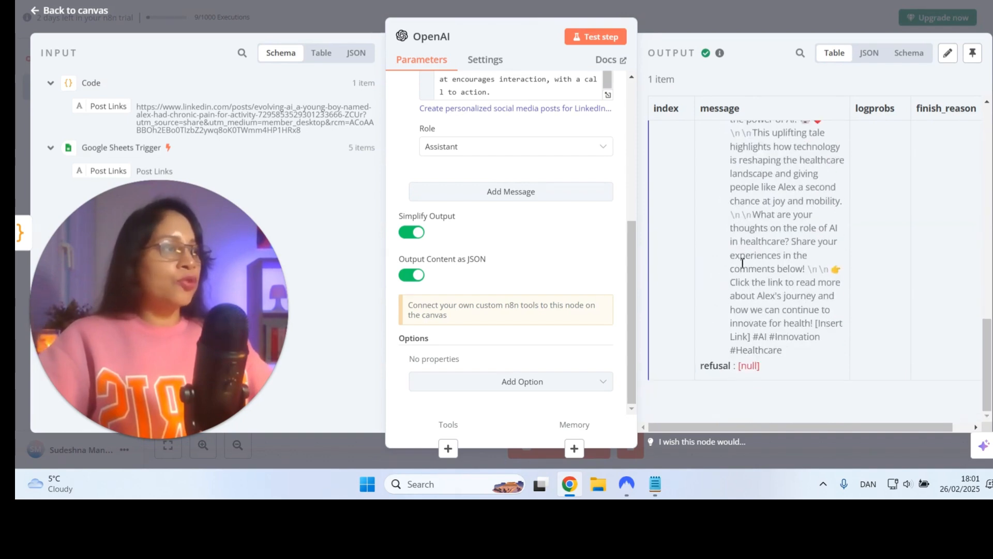
pyautogui.scroll(10, 740, 256)
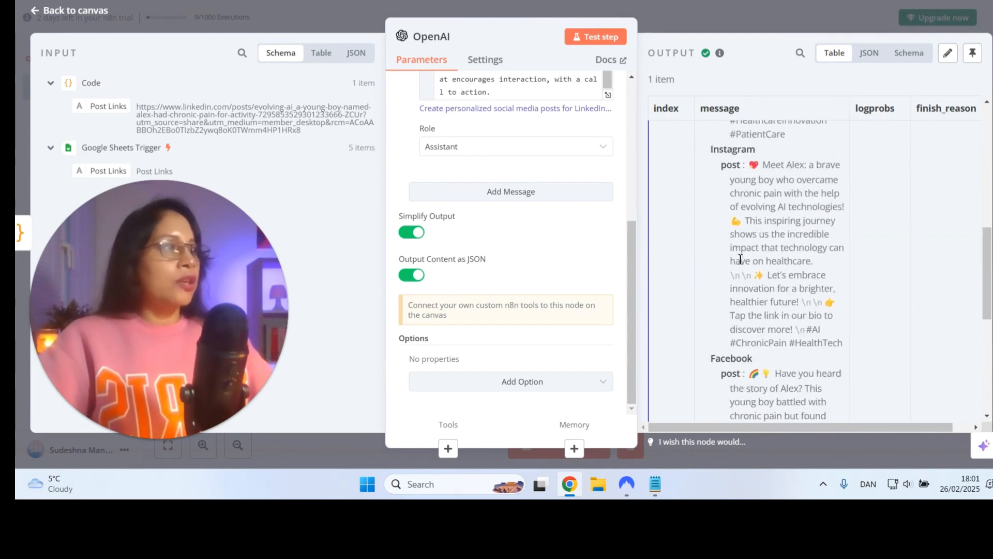
# Examine the generated posts in the JSON and Schema output views, and return to the canvas
pyautogui.click(869, 59)
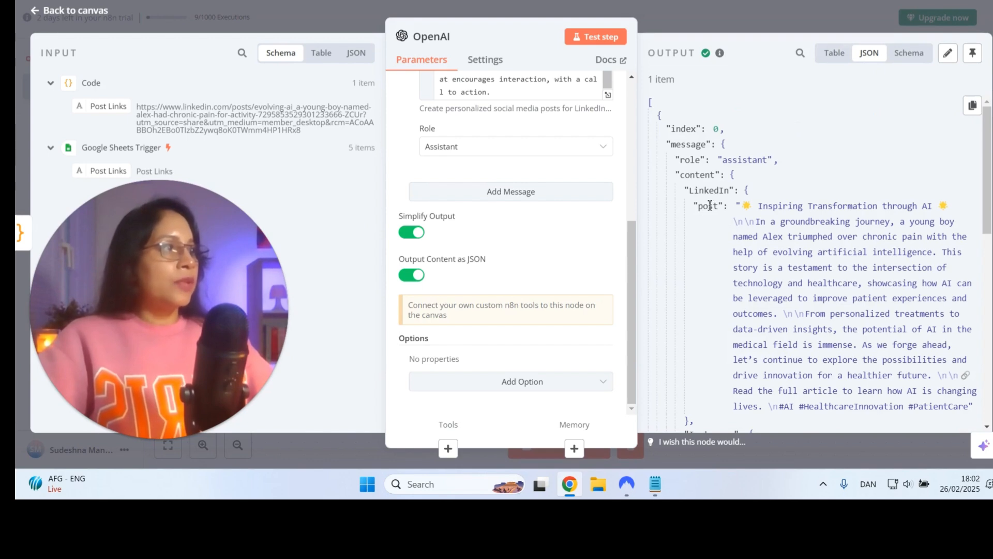
pyautogui.scroll(-5, 727, 215)
pyautogui.scroll(-1, 709, 210)
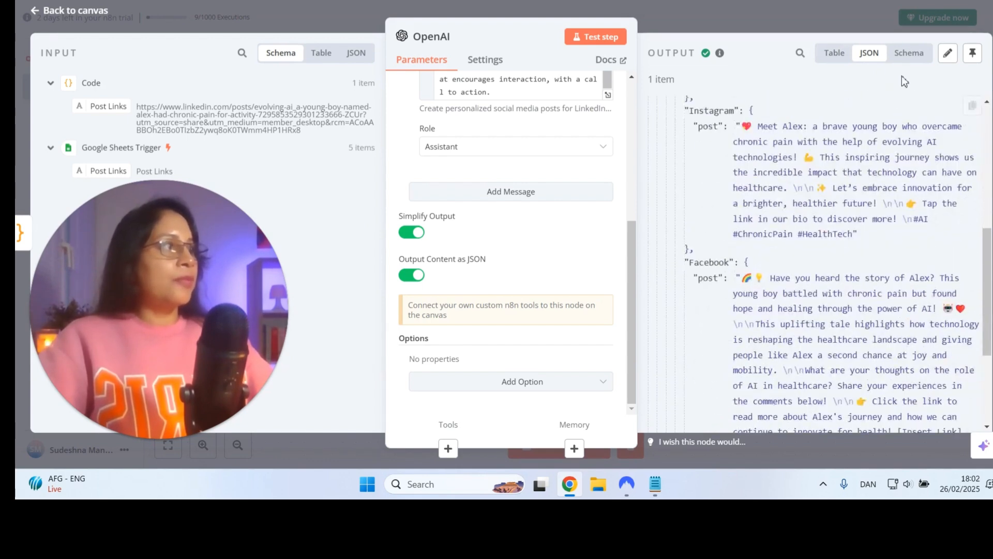
pyautogui.click(909, 54)
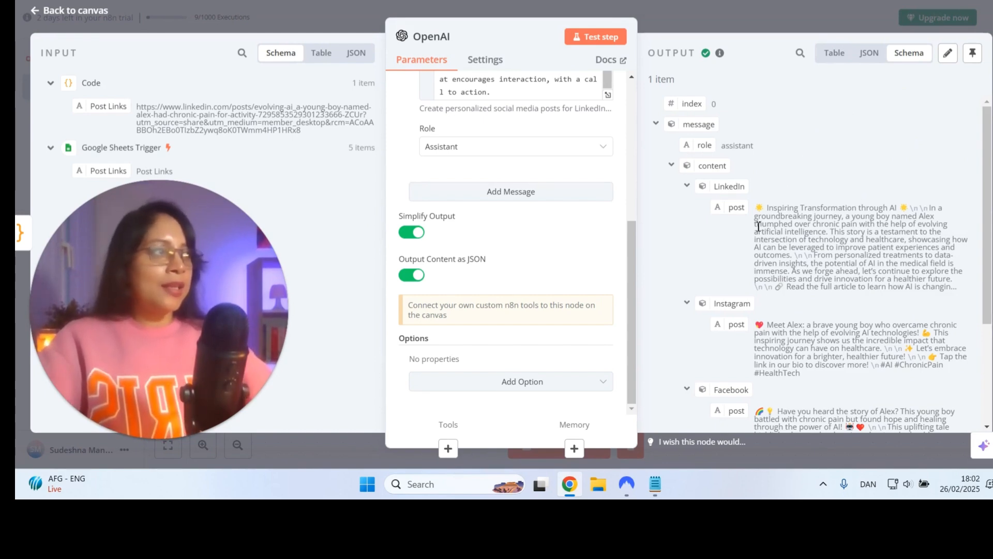
pyautogui.scroll(-3, 758, 226)
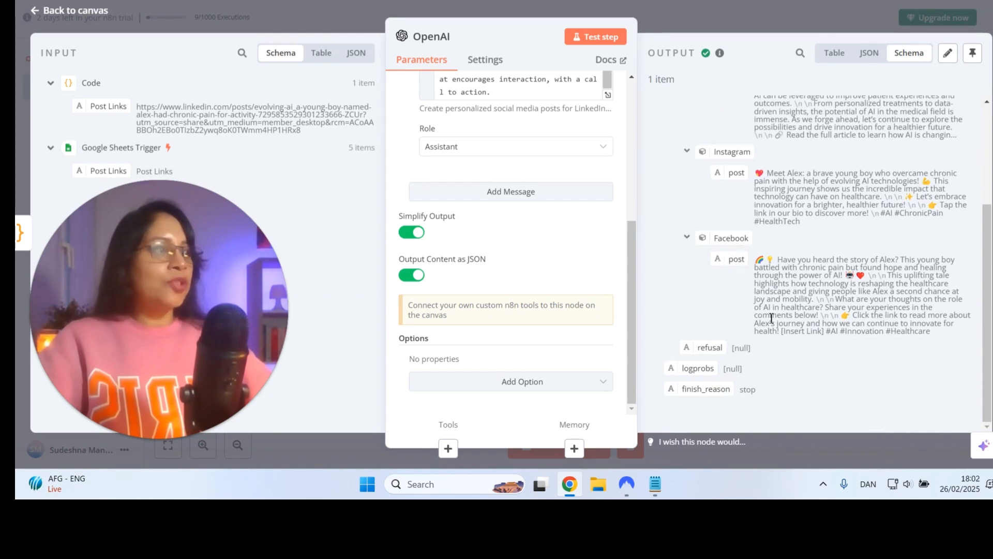
pyautogui.click(75, 11)
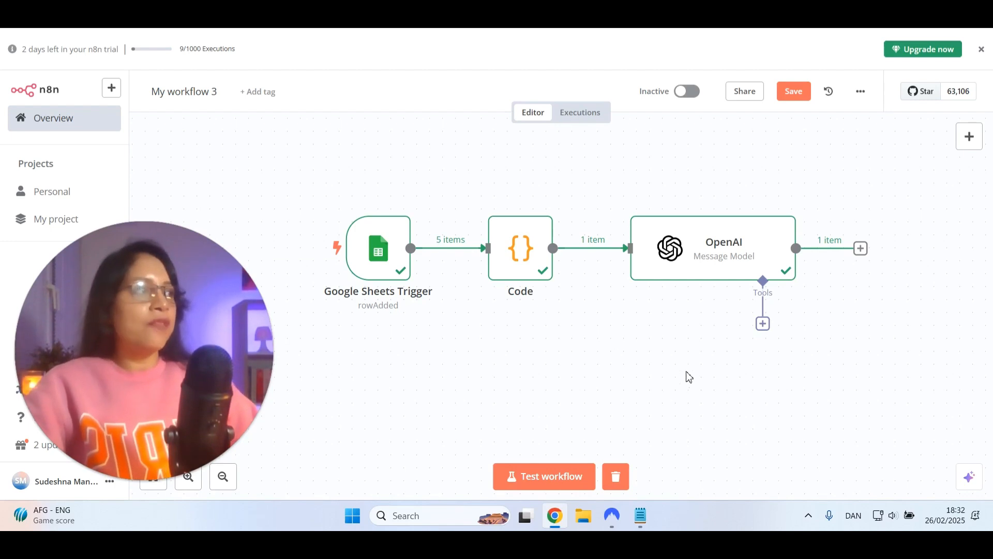
# Add a second OpenAI node with the Generate an image action after the first one, using the OpenAi account credential
pyautogui.moveTo(664, 336); pyautogui.dragTo(577, 291)
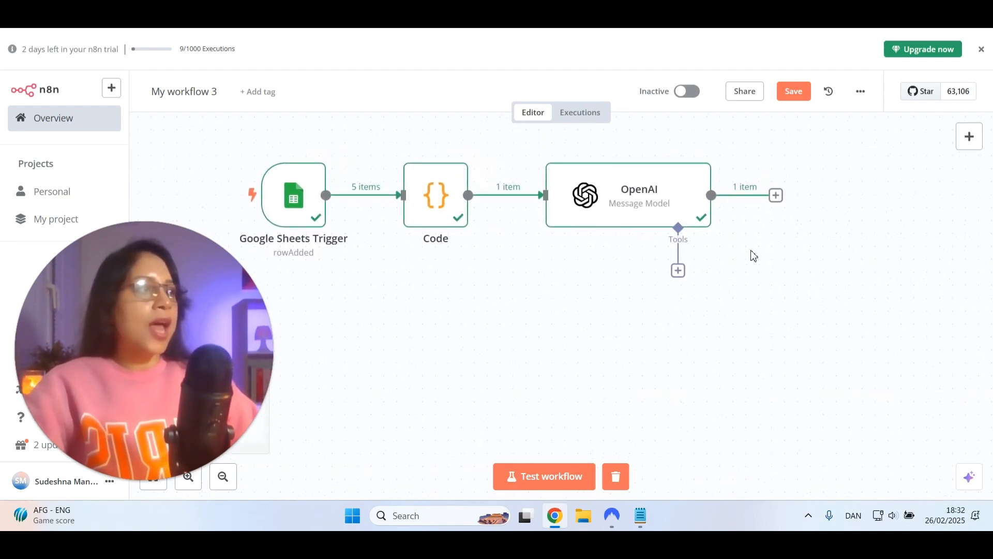
pyautogui.click(776, 195)
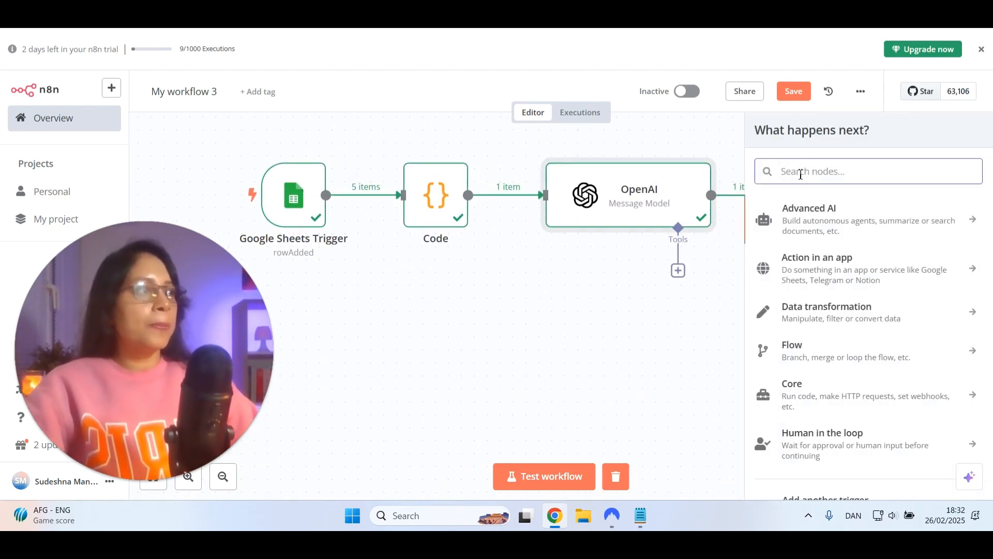
pyautogui.write('op4')
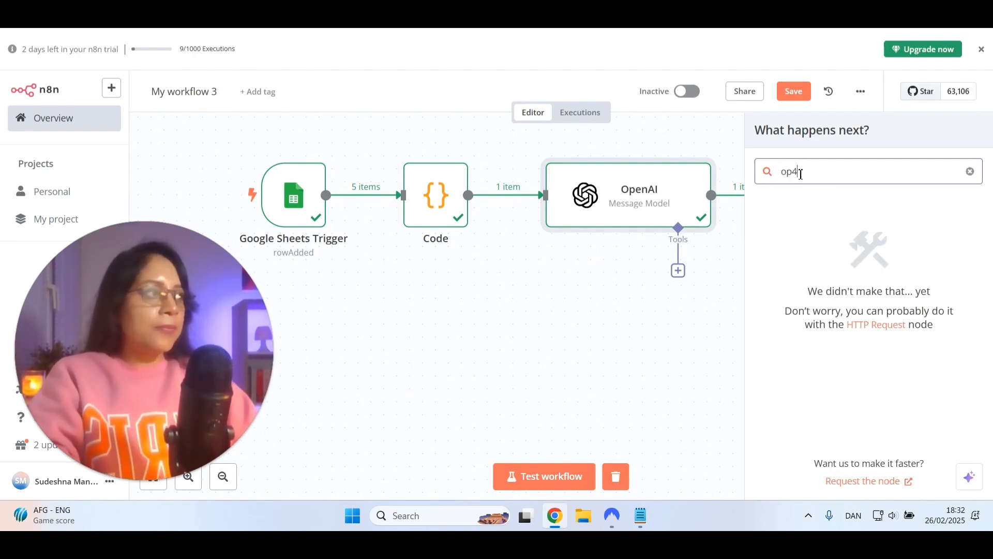
pyautogui.press('BackSpace')
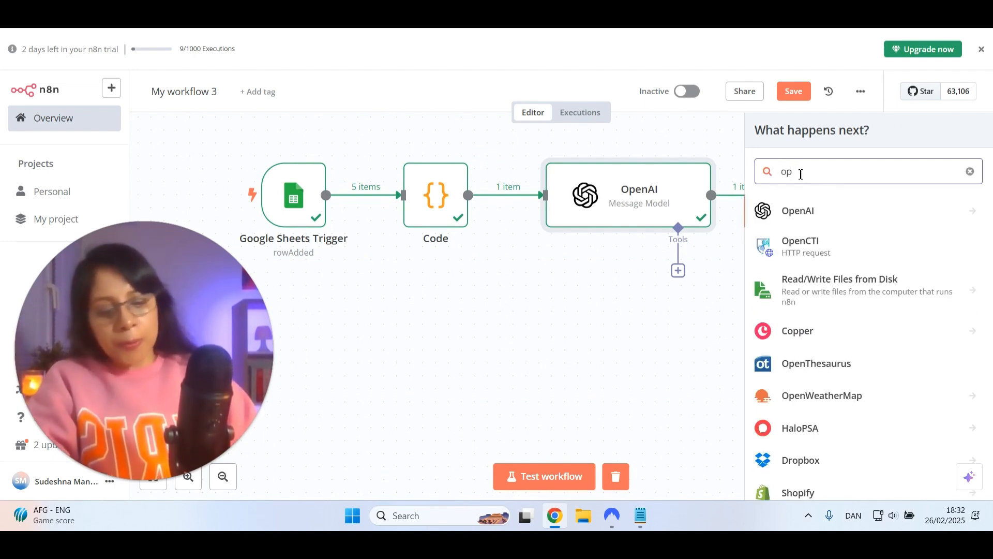
pyautogui.write('en')
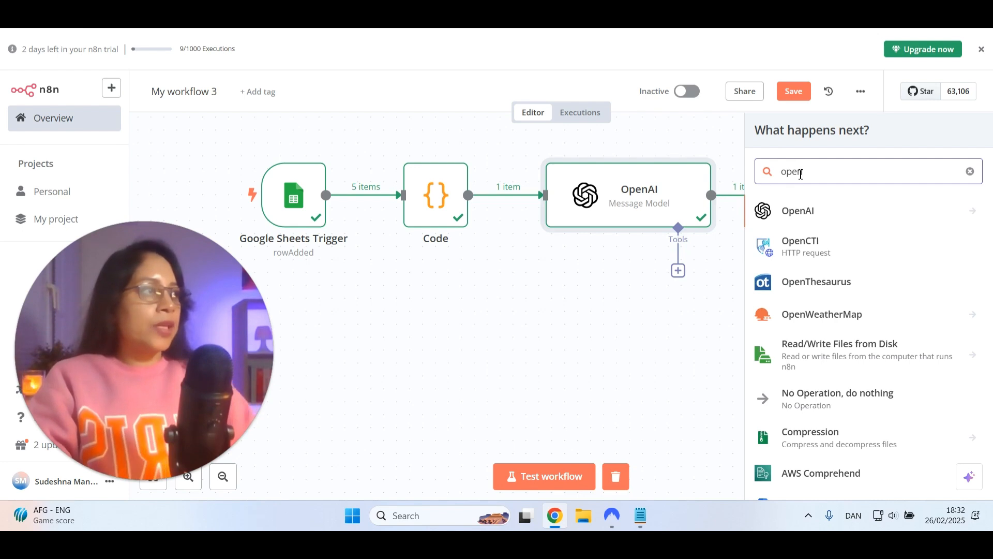
pyautogui.click(820, 224)
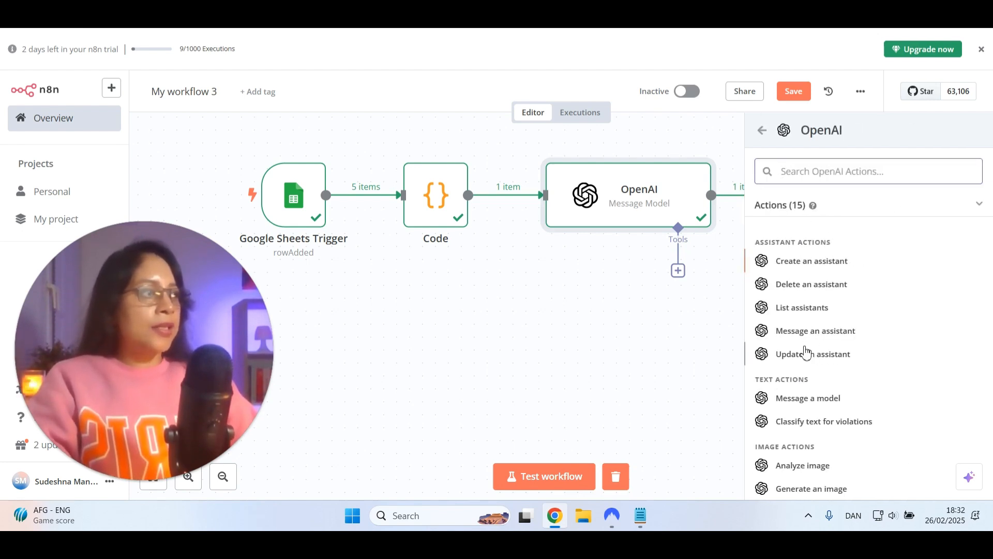
pyautogui.scroll(-3, 806, 356)
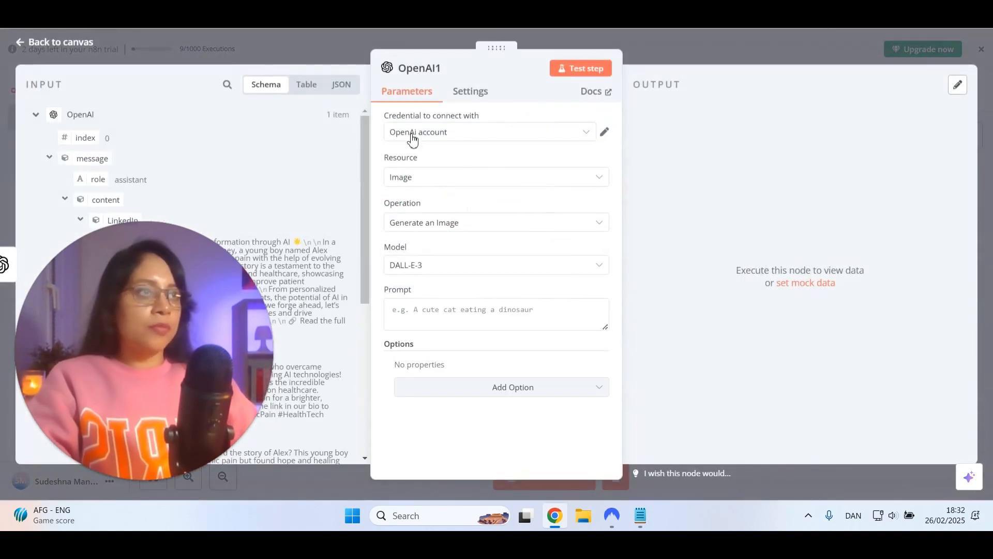
pyautogui.click(412, 135)
pyautogui.click(427, 160)
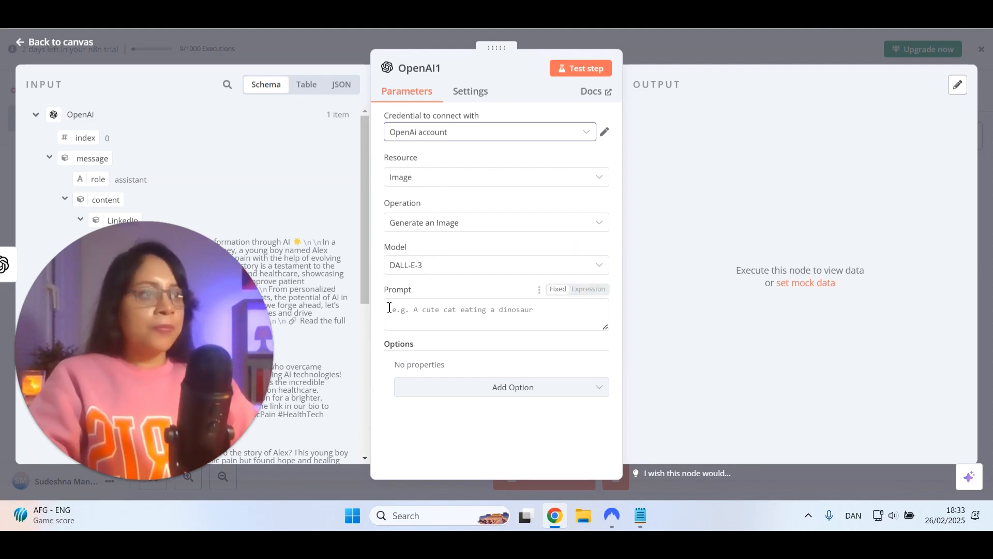
# Paste the prepared image prompt and delete its placeholder expression, keeping only "Create an suitable image for this:"
pyautogui.click(419, 317)
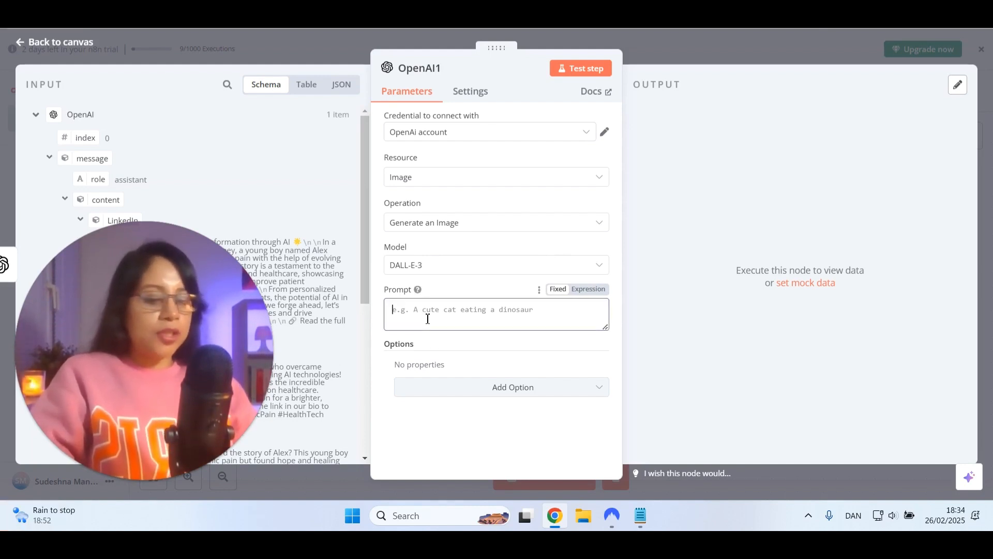
pyautogui.write('Create an suitable image for this: {{ $json.message.content.Instagram.post.image }}')
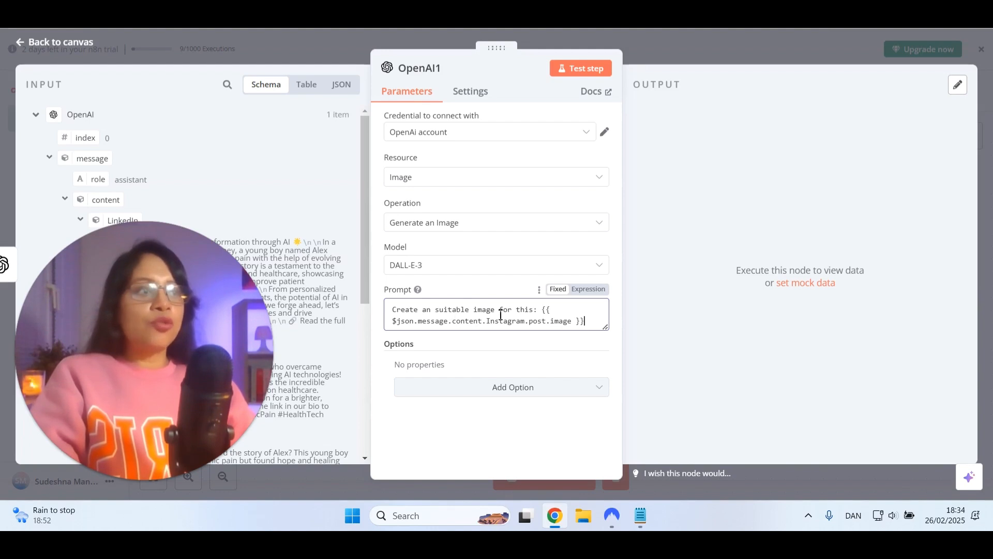
pyautogui.moveTo(542, 309); pyautogui.dragTo(588, 322)
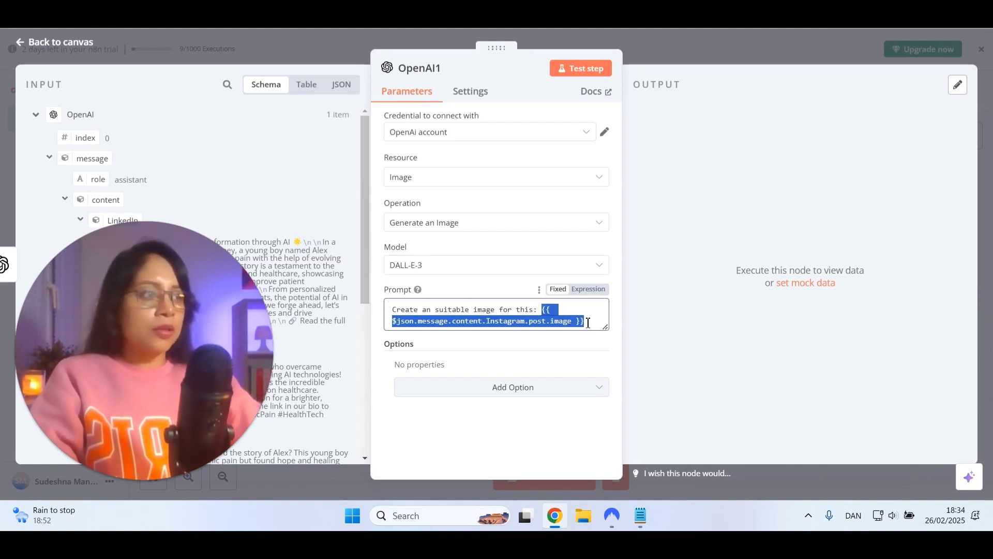
pyautogui.press('BackSpace')
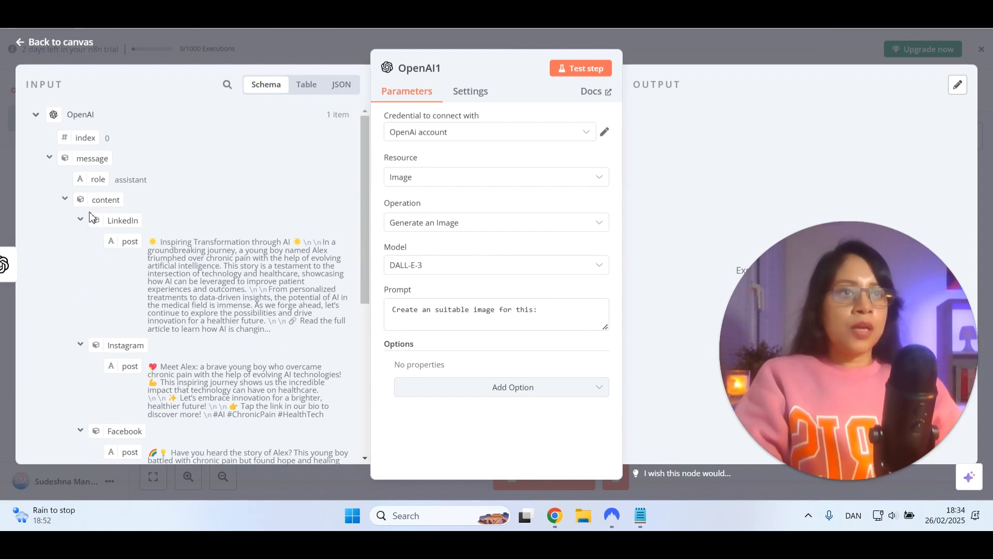
# Append the Instagram post field from the first OpenAI node's output to the end of the image prompt
pyautogui.scroll(-5, 91, 212)
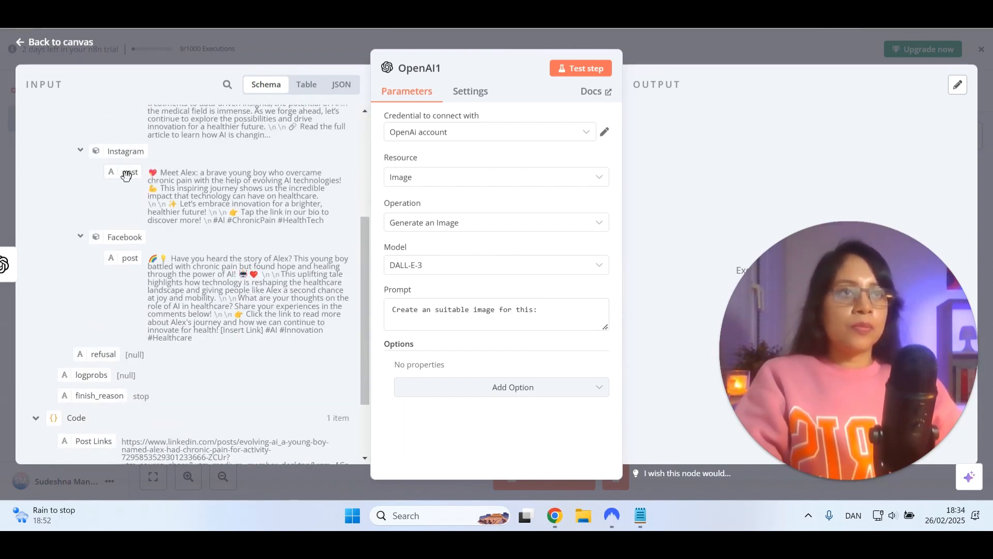
pyautogui.moveTo(127, 174); pyautogui.dragTo(561, 314)
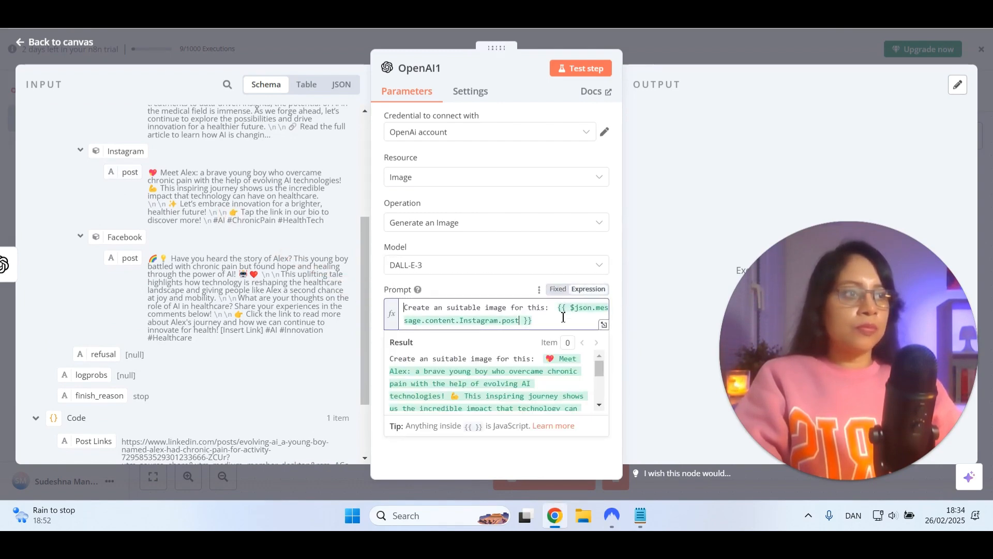
pyautogui.click(457, 307)
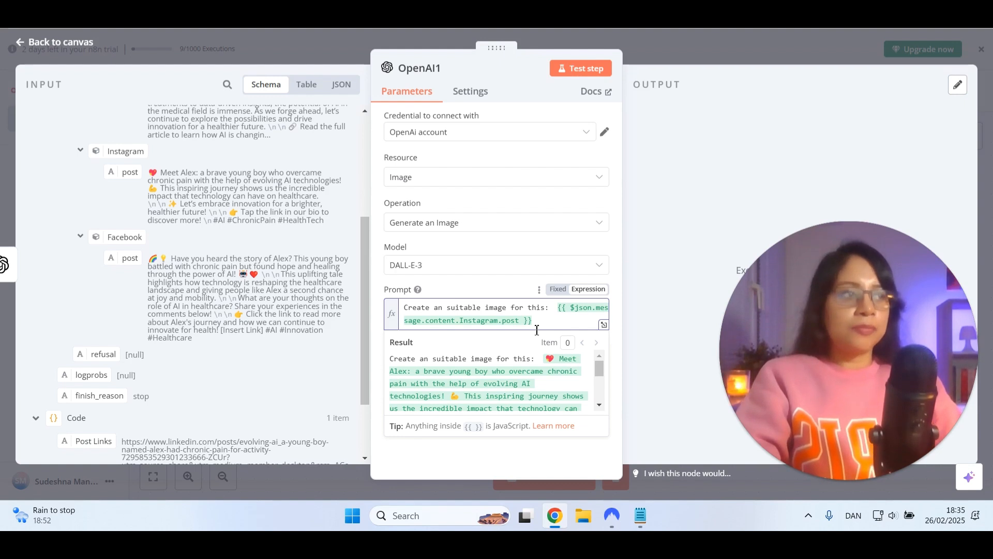
pyautogui.click(641, 303)
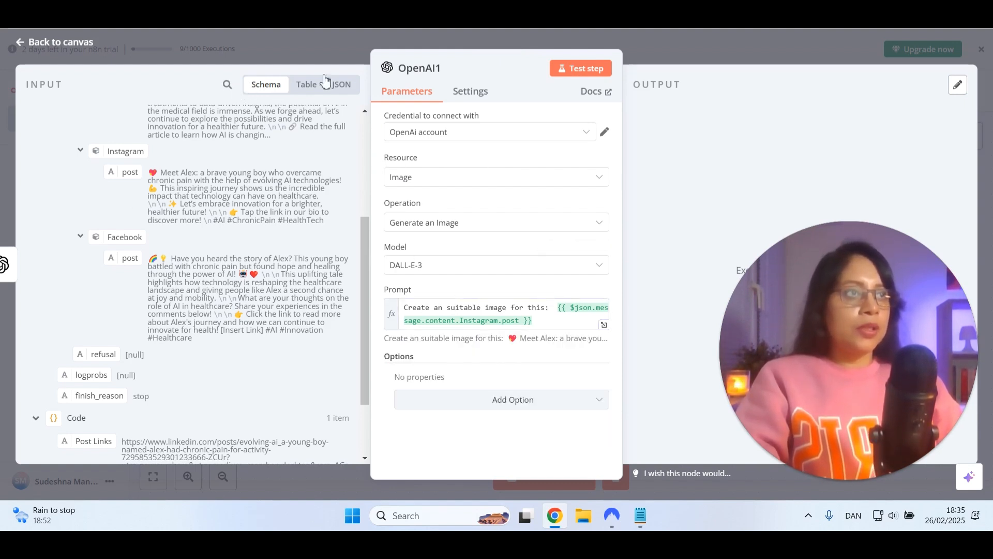
# Test the image generation node, review its image output and the prompt's resolved result, and return to the canvas
pyautogui.click(588, 82)
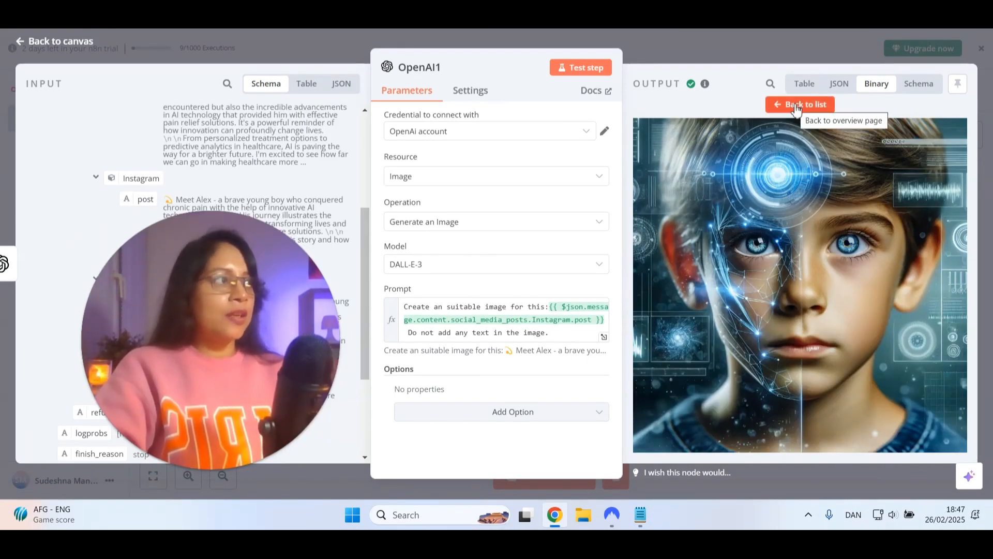
pyautogui.click(796, 106)
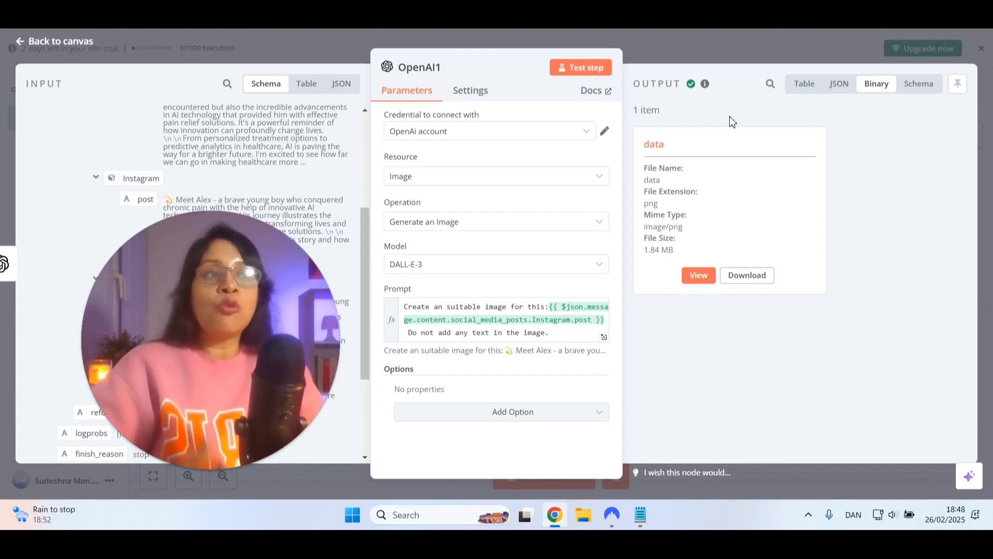
pyautogui.click(482, 312)
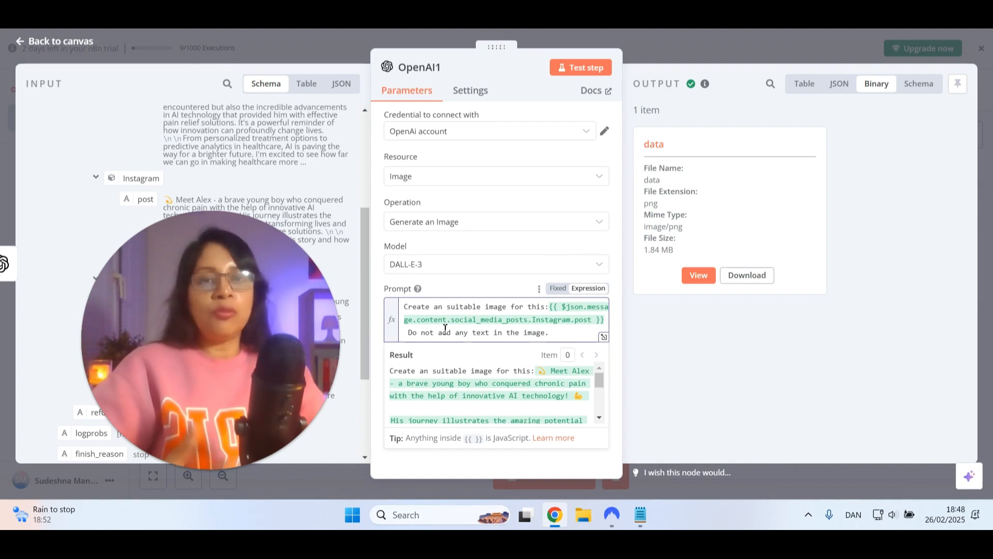
pyautogui.click(727, 349)
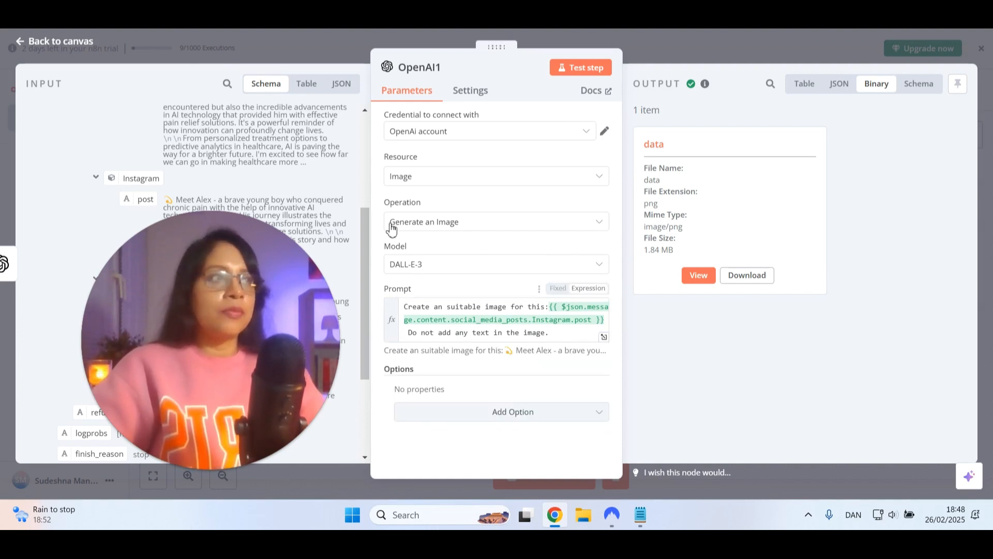
pyautogui.click(64, 47)
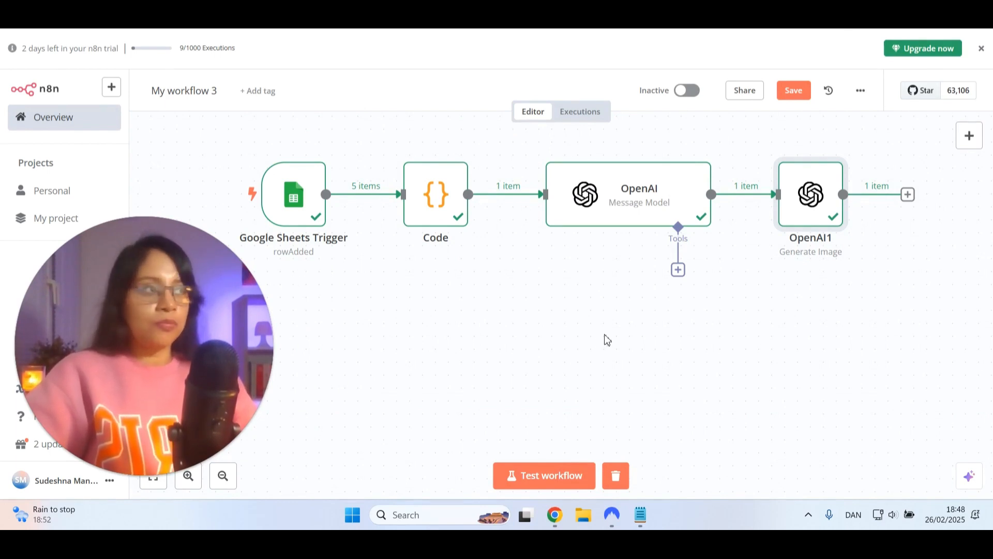
# Move the image generation node below the main row and branch a LinkedIn node with the Create a post action from the first OpenAI node
pyautogui.moveTo(605, 334); pyautogui.dragTo(550, 321)
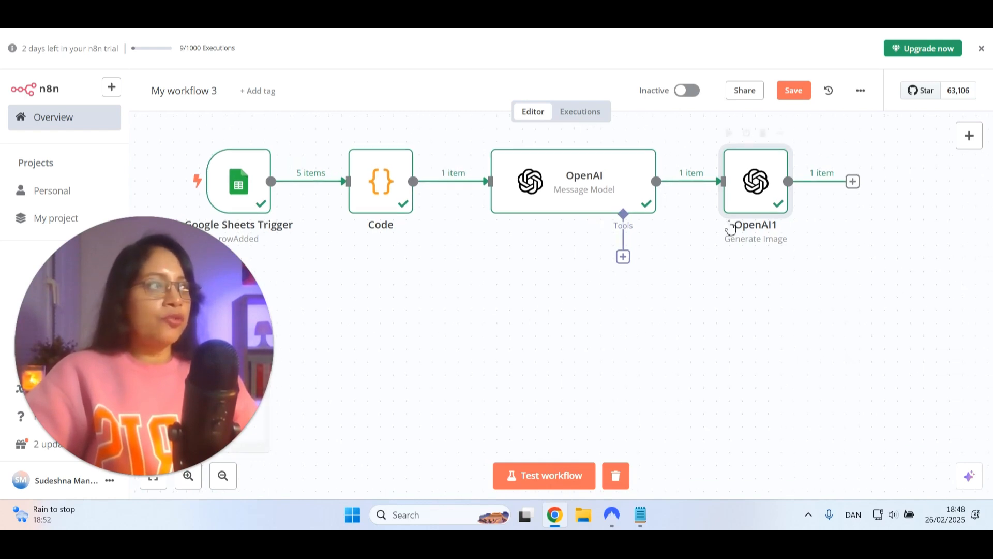
pyautogui.moveTo(745, 209); pyautogui.dragTo(728, 344)
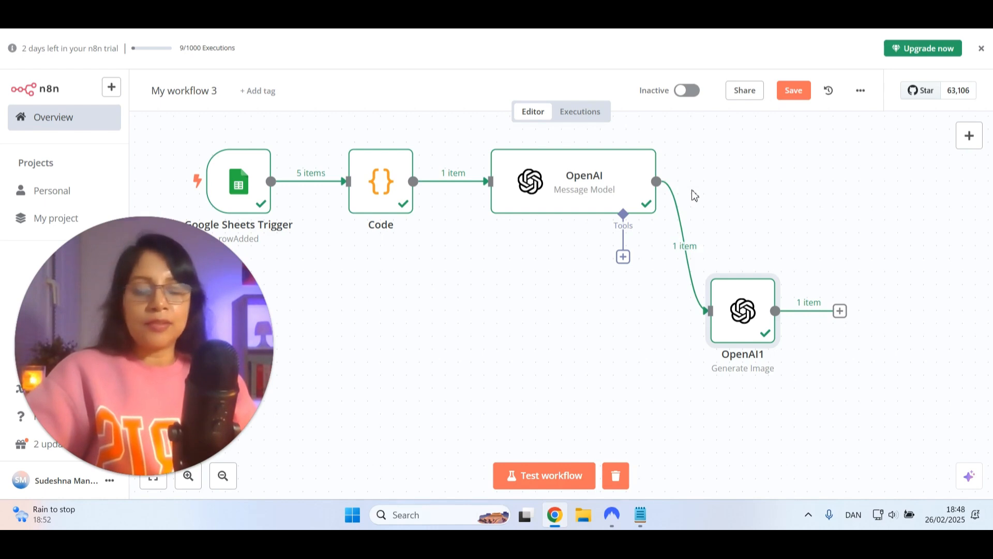
pyautogui.moveTo(657, 181); pyautogui.dragTo(778, 175)
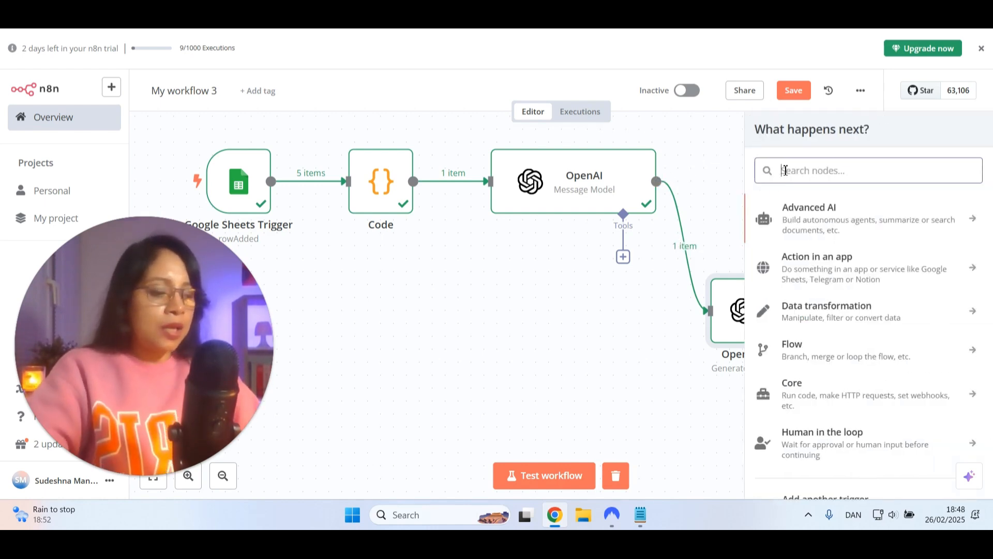
pyautogui.write('link')
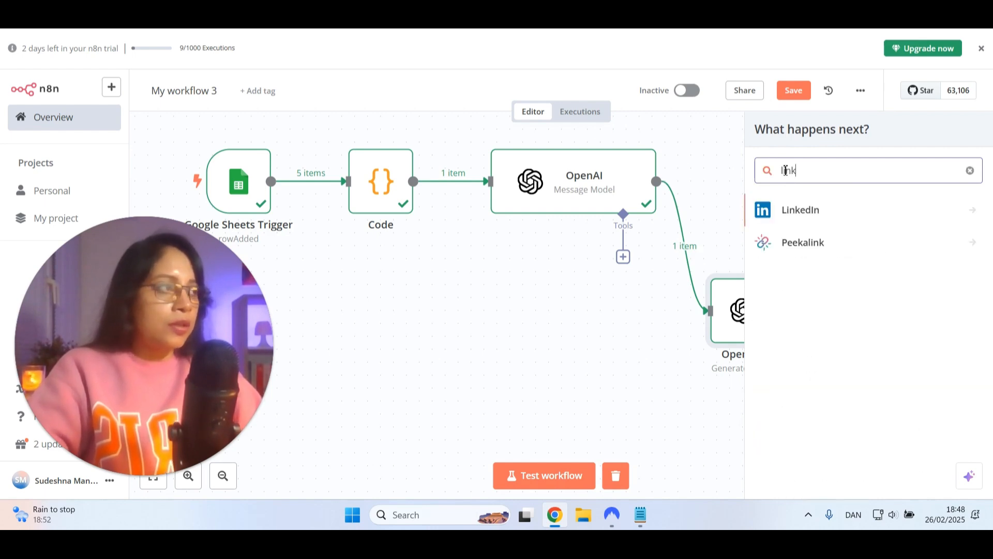
pyautogui.click(806, 211)
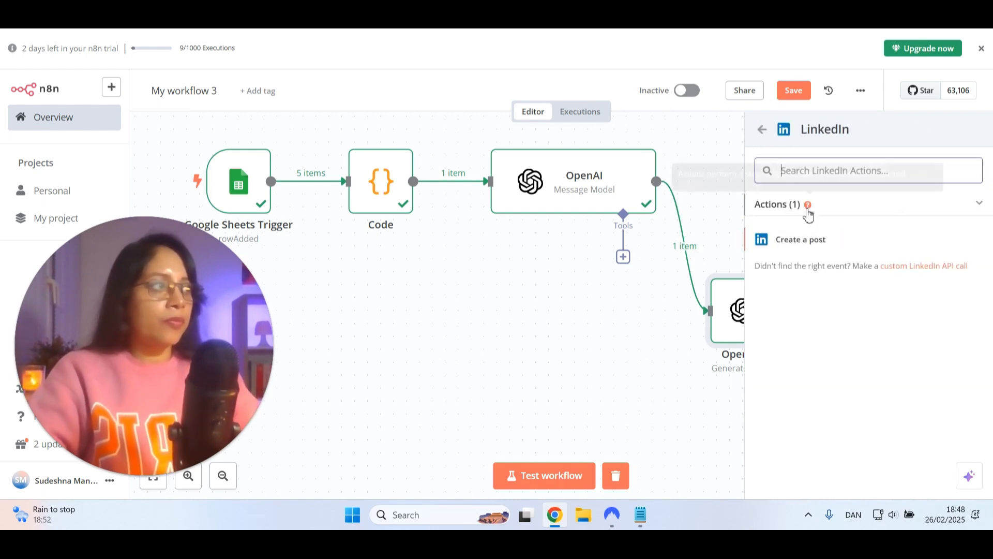
pyautogui.click(818, 244)
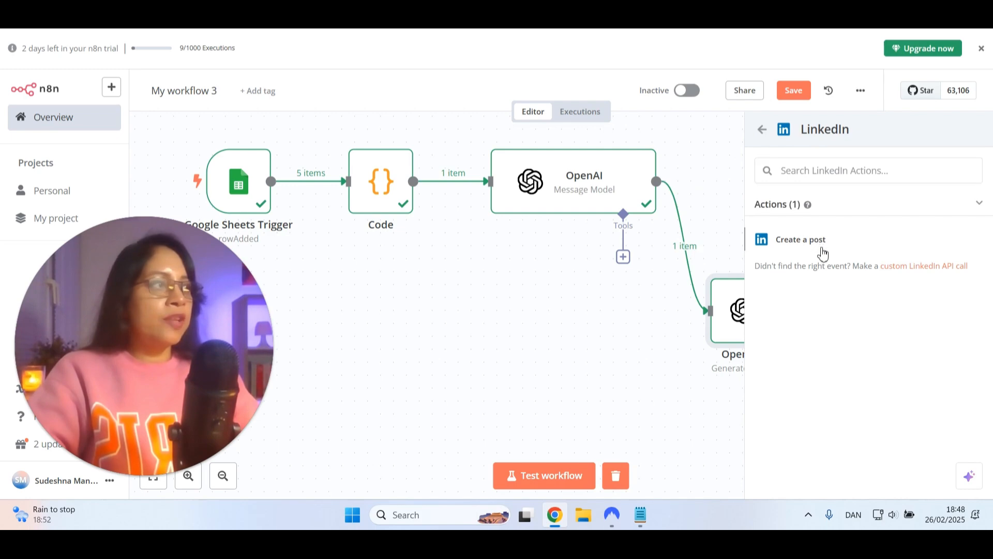
pyautogui.click(821, 254)
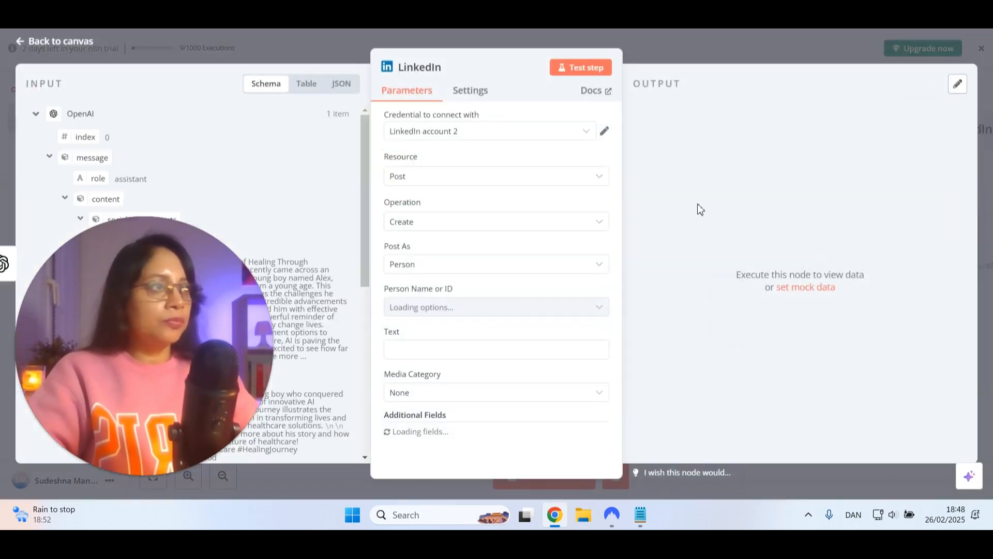
# Create a new LinkedIn OAuth2 credential, start the LinkedIn sign-in, and close the credential dialog without connecting
pyautogui.click(469, 134)
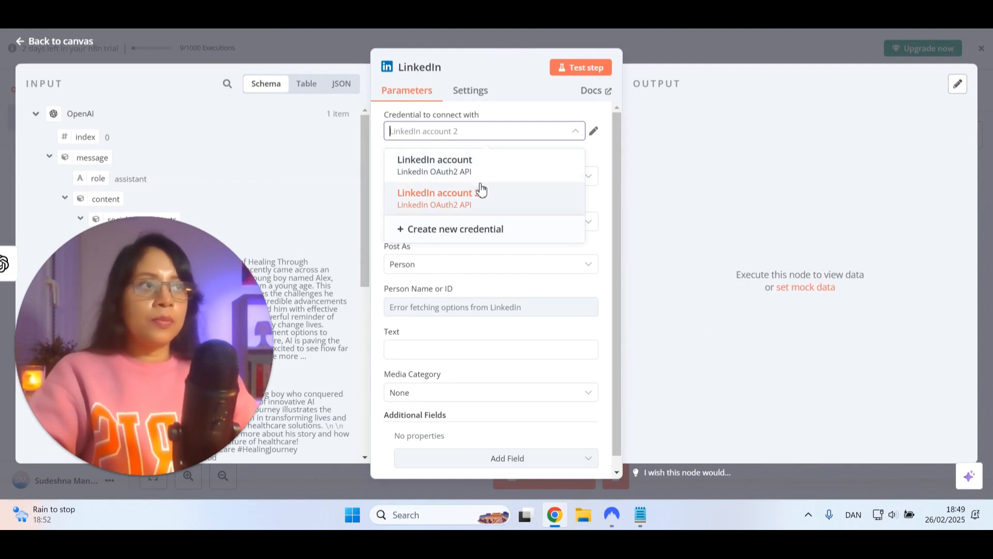
pyautogui.click(514, 123)
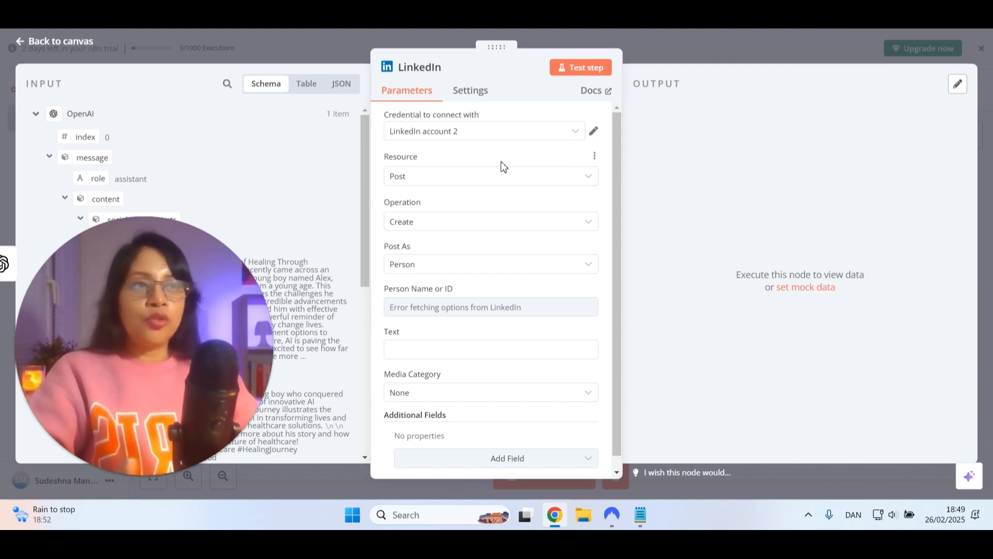
pyautogui.click(458, 132)
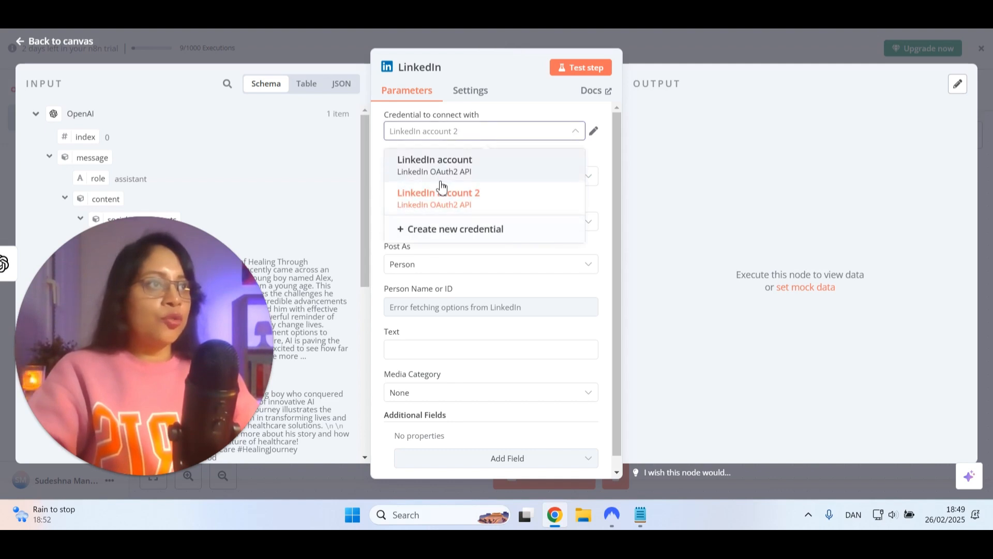
pyautogui.click(439, 232)
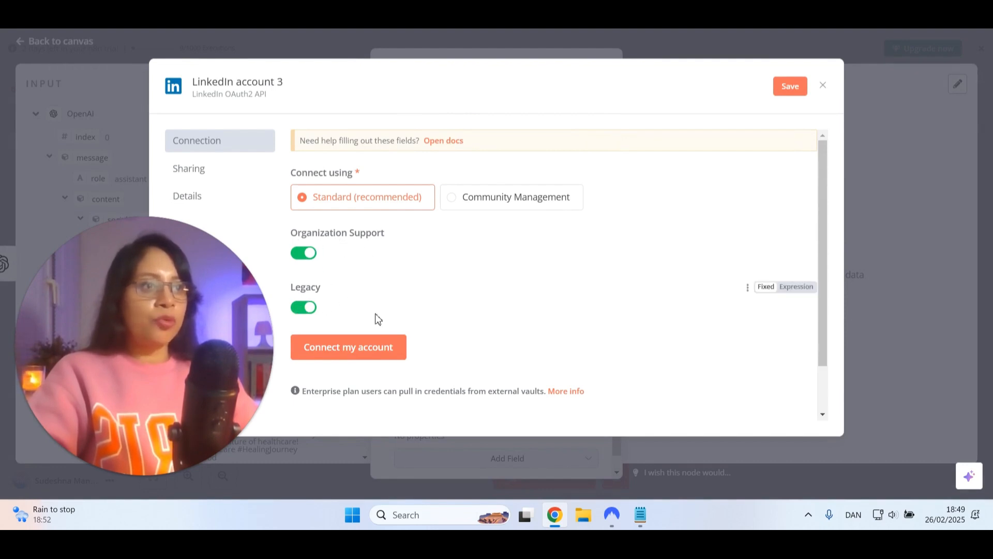
pyautogui.click(355, 355)
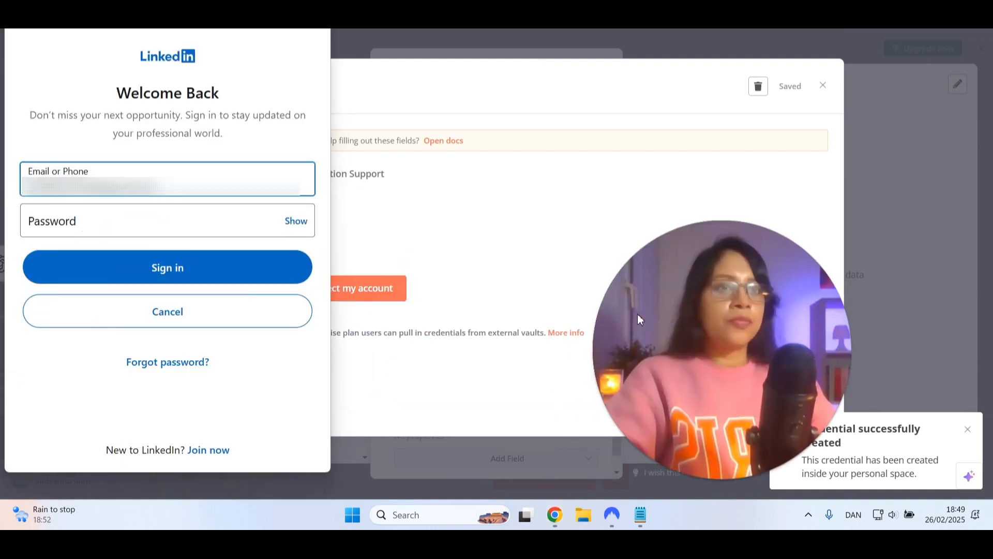
pyautogui.click(157, 221)
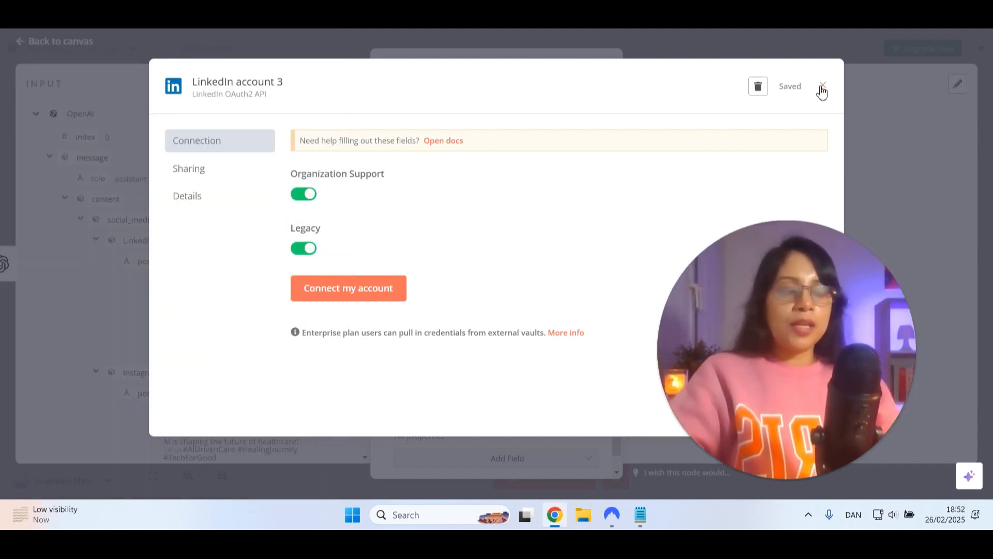
pyautogui.click(821, 87)
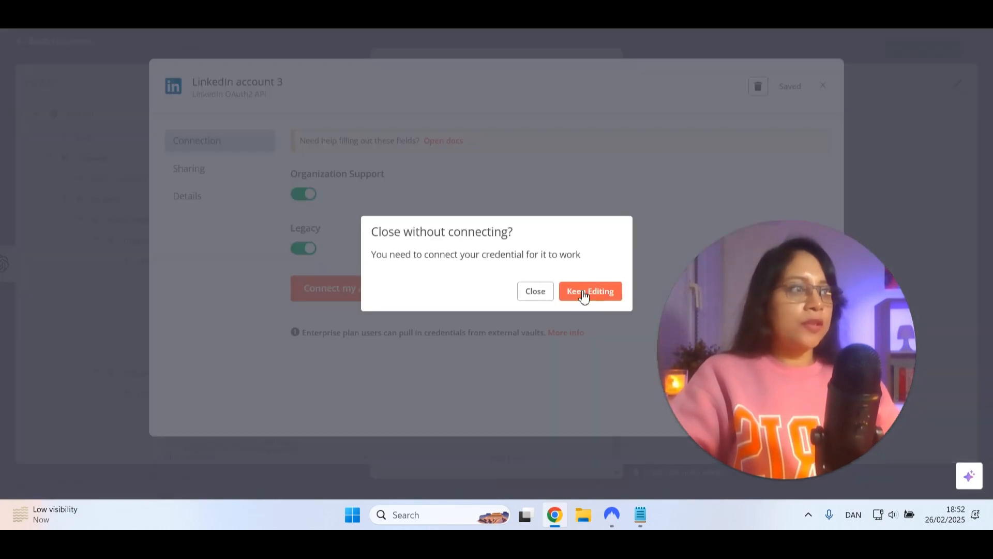
pyautogui.click(535, 293)
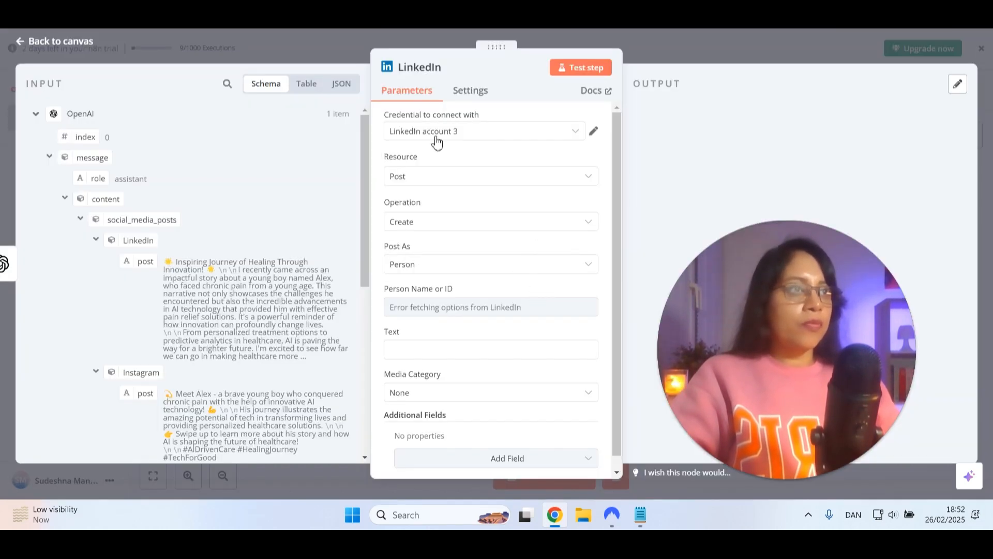
# Set the LinkedIn node to use the "LinkedIn account" credential with resource Post and operation Create
pyautogui.click(437, 133)
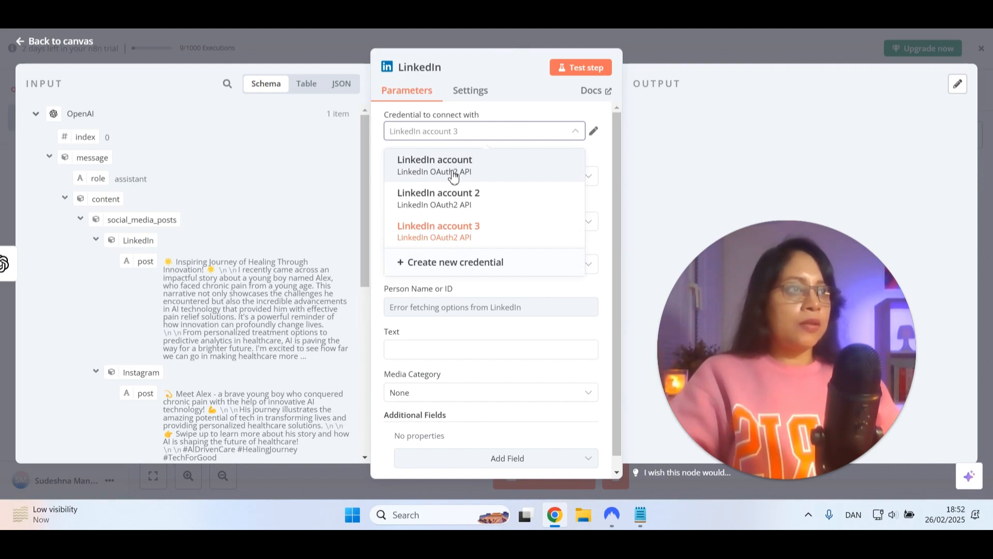
pyautogui.click(454, 175)
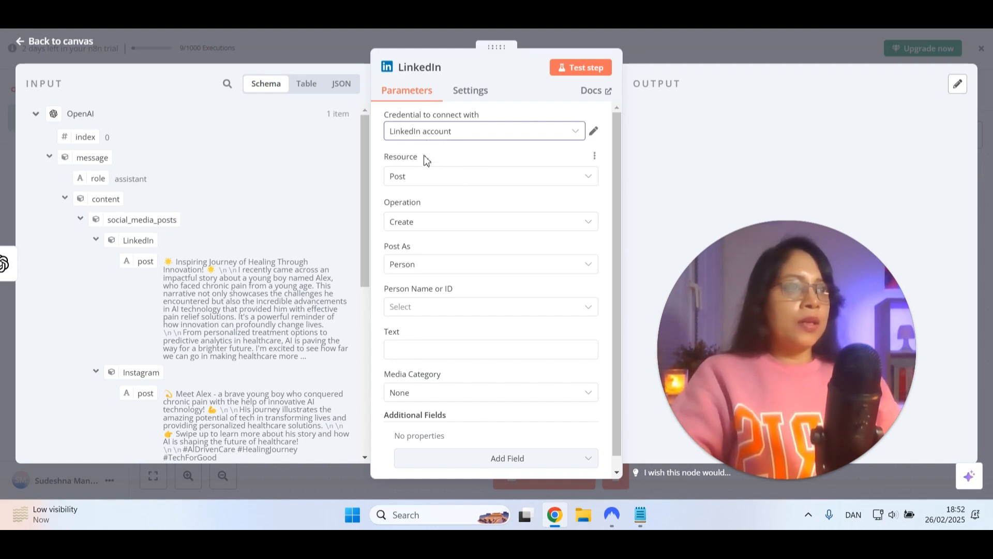
pyautogui.click(417, 184)
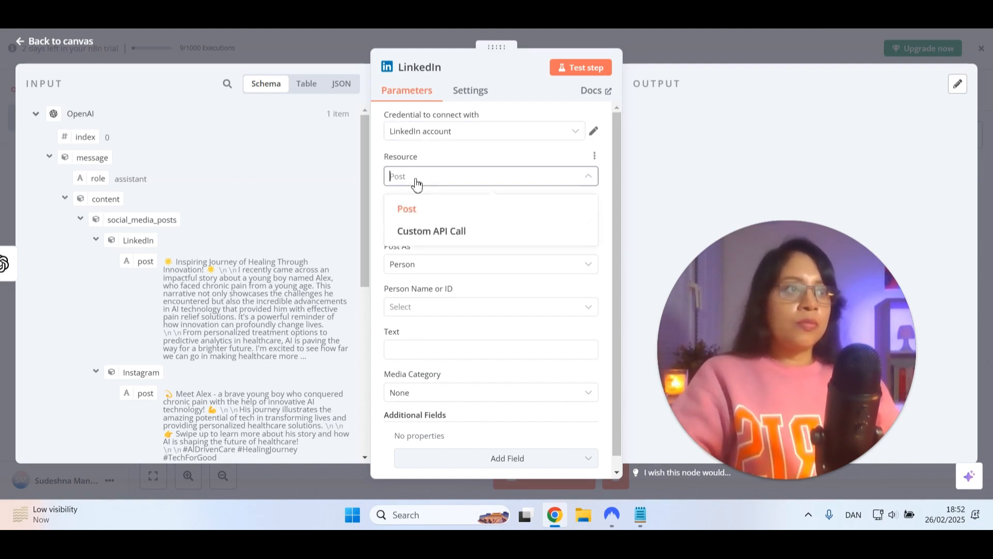
pyautogui.click(418, 180)
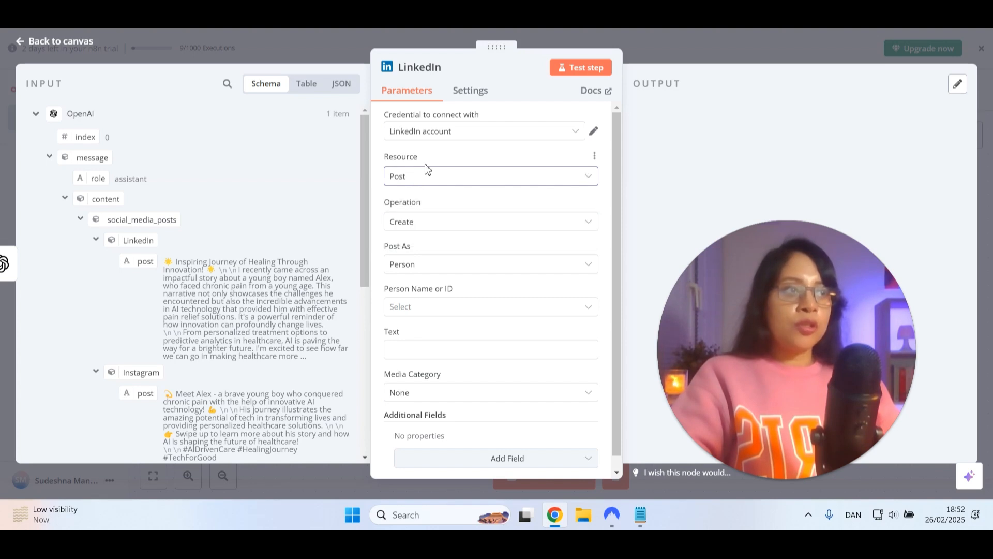
pyautogui.click(437, 228)
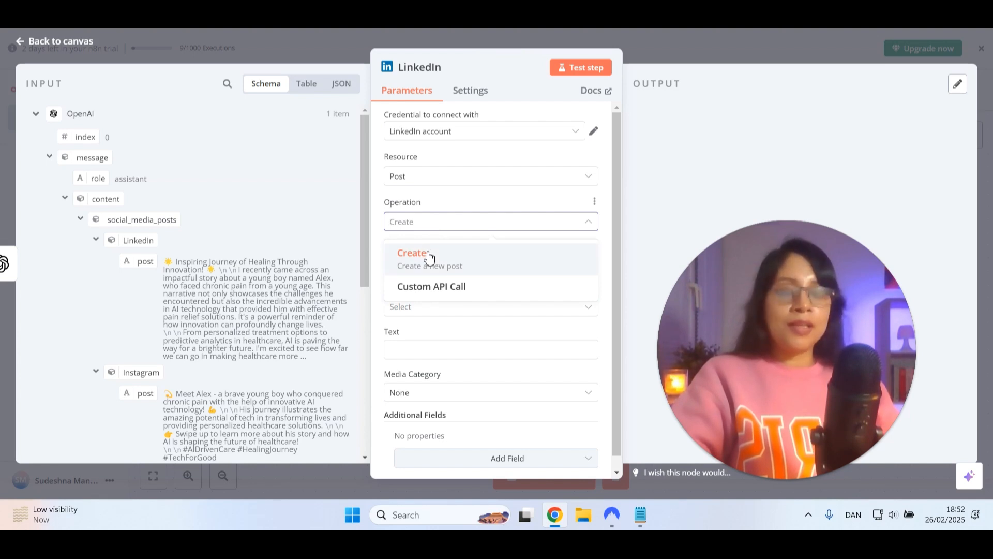
pyautogui.click(430, 257)
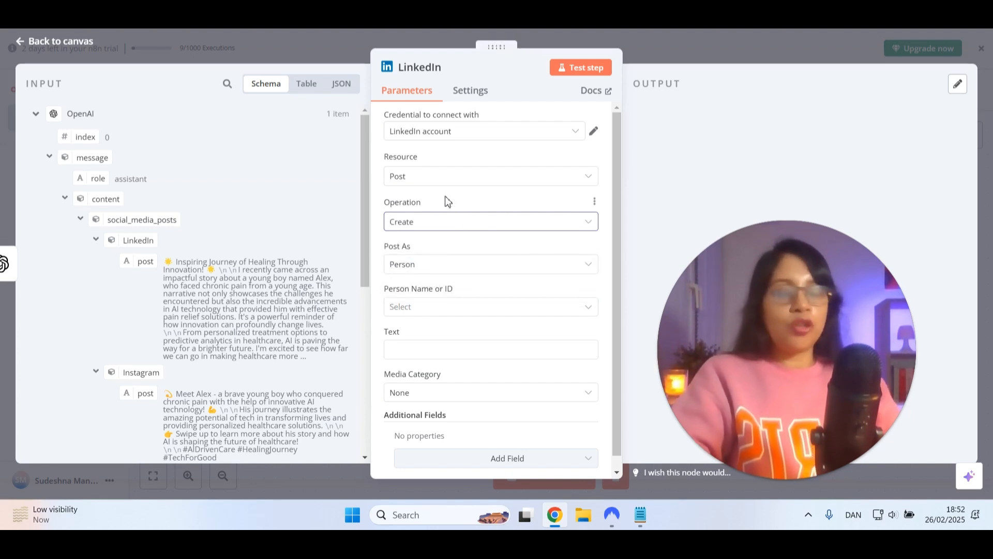
# Check the Post As options, consult the LinkedIn node's documentation page, and return to the node settings
pyautogui.click(426, 268)
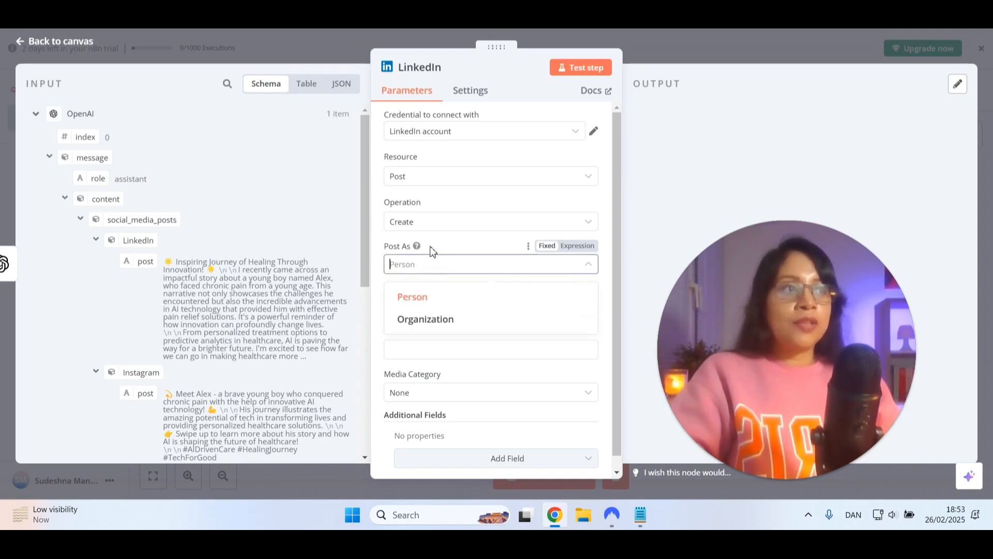
pyautogui.moveTo(418, 248)
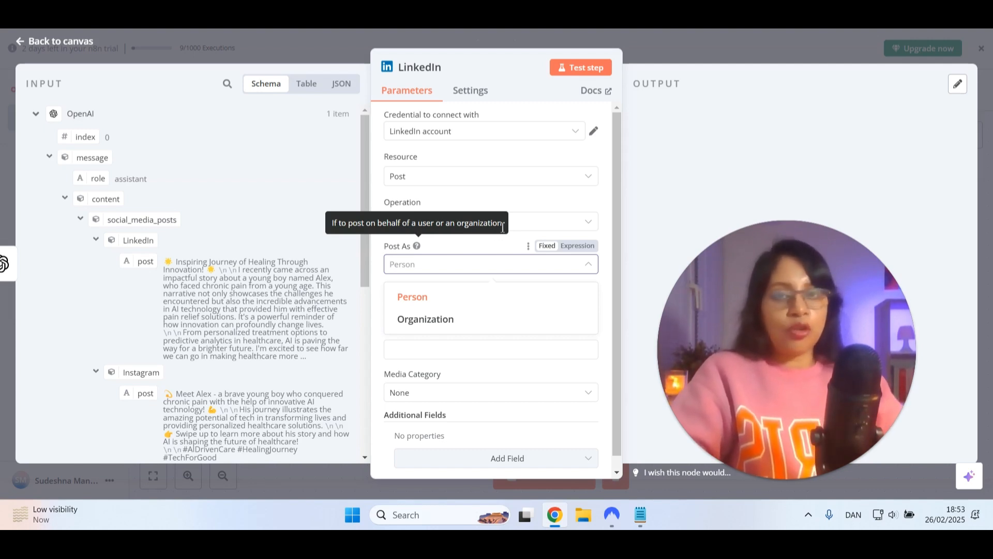
pyautogui.click(527, 158)
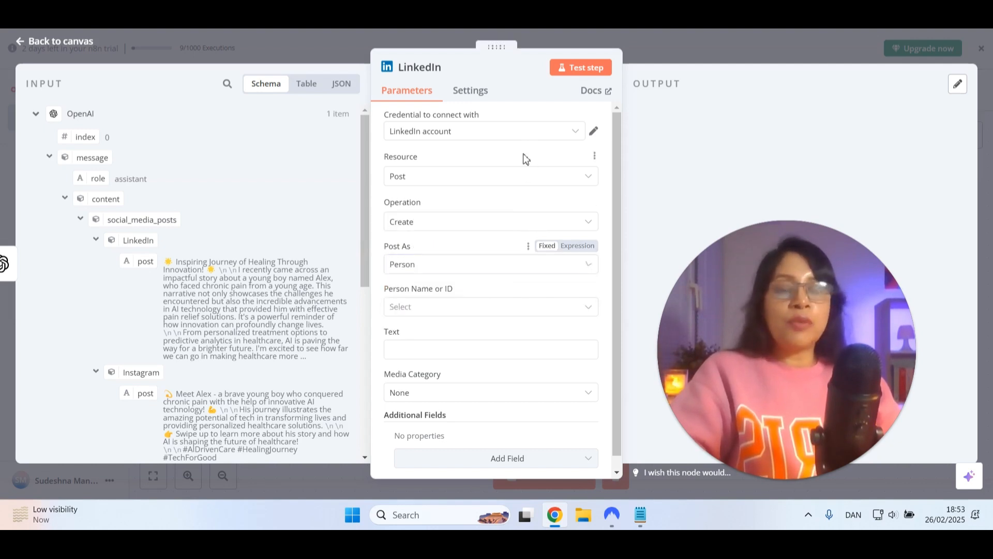
pyautogui.click(590, 92)
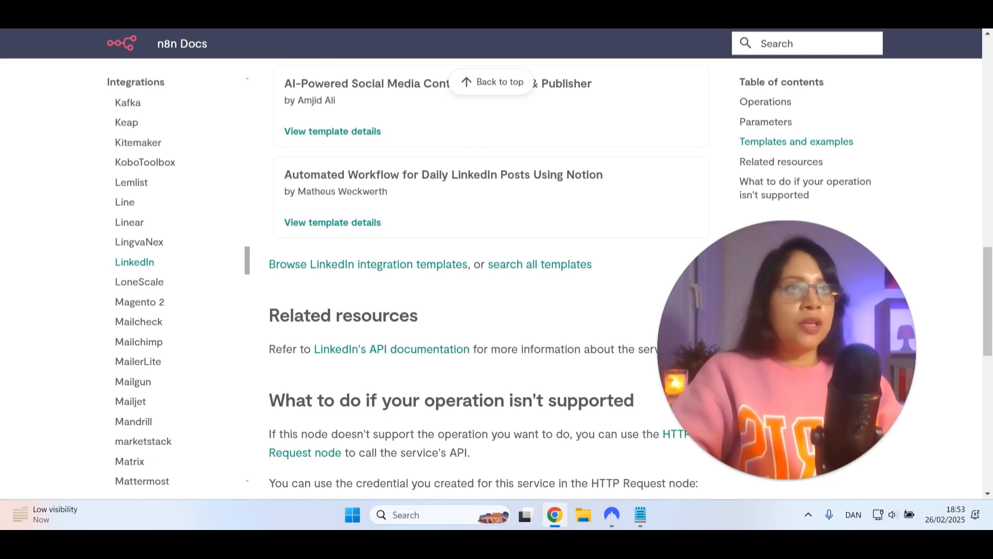
pyautogui.hotkey('ctrl', 'shift', 'Tab')
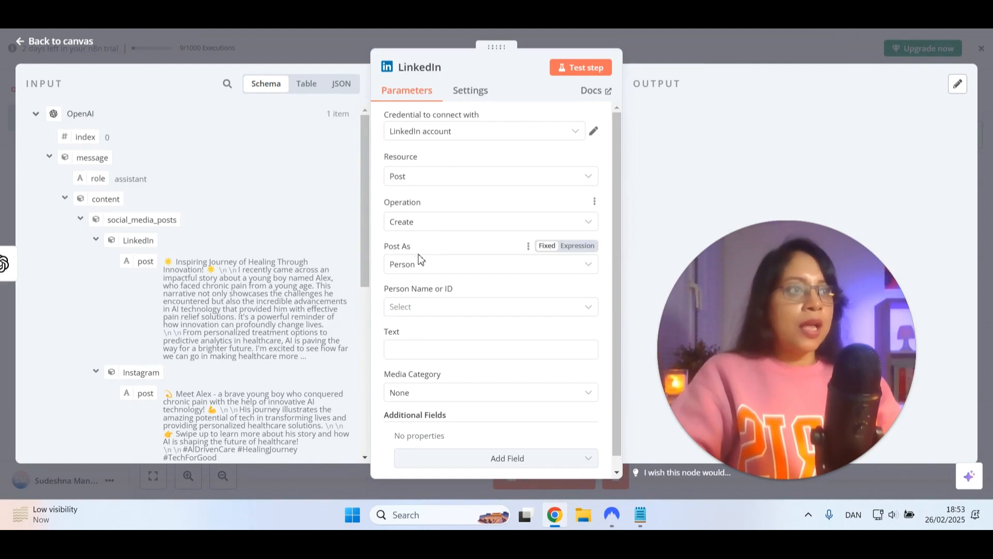
# Choose the account holder's name as the person to post as in the LinkedIn node
pyautogui.scroll(-1, 414, 280)
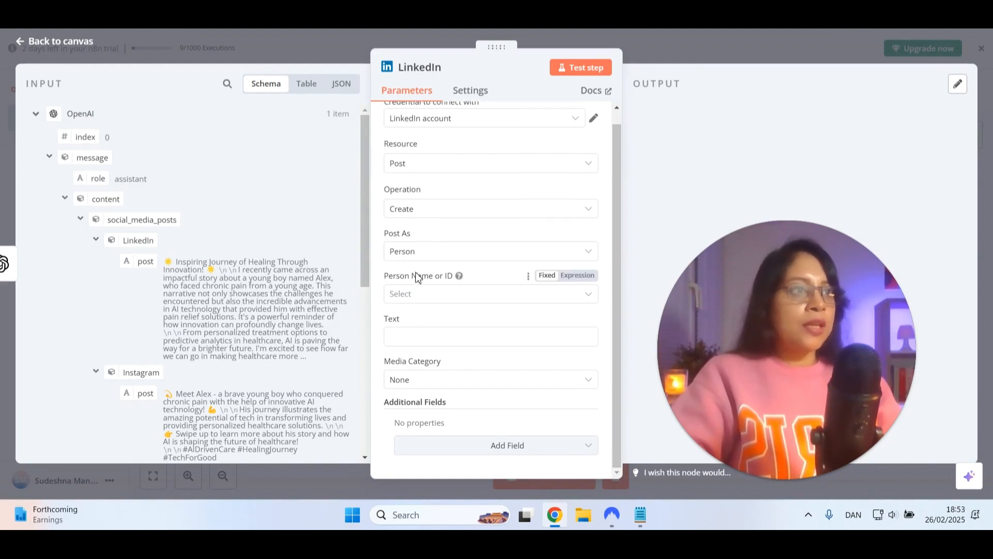
pyautogui.click(434, 301)
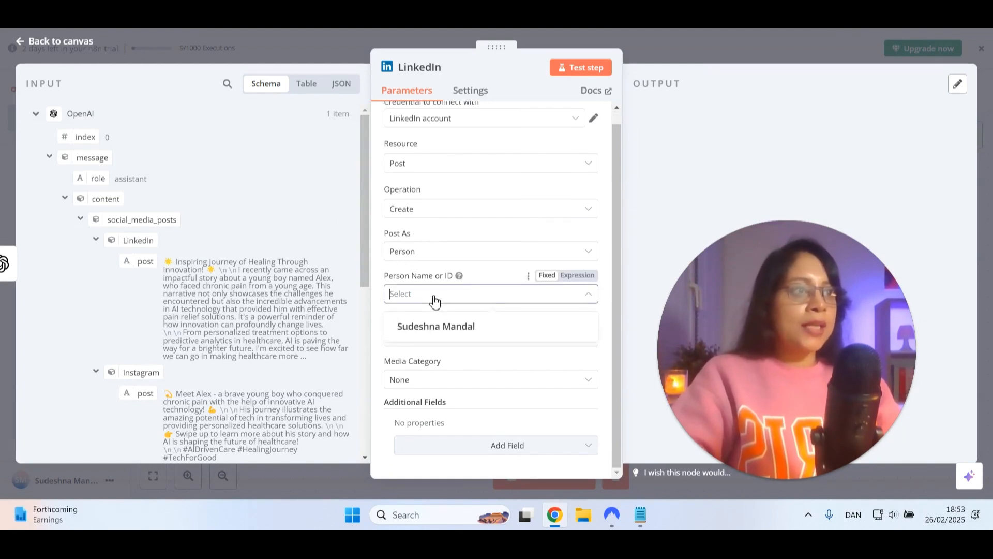
pyautogui.click(436, 326)
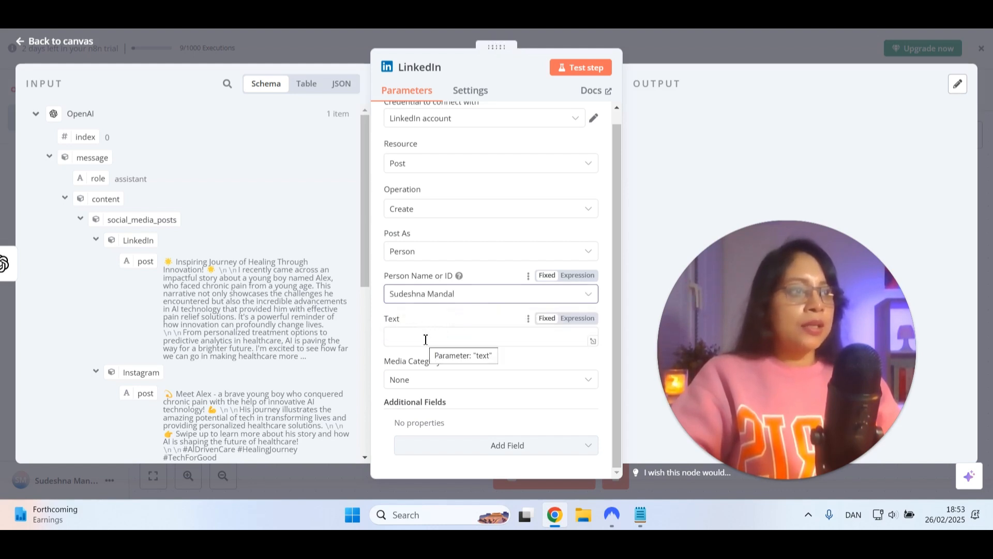
# Map the LinkedIn post from the OpenAI output into the LinkedIn node's Text field and keep the media category as None
pyautogui.click(427, 338)
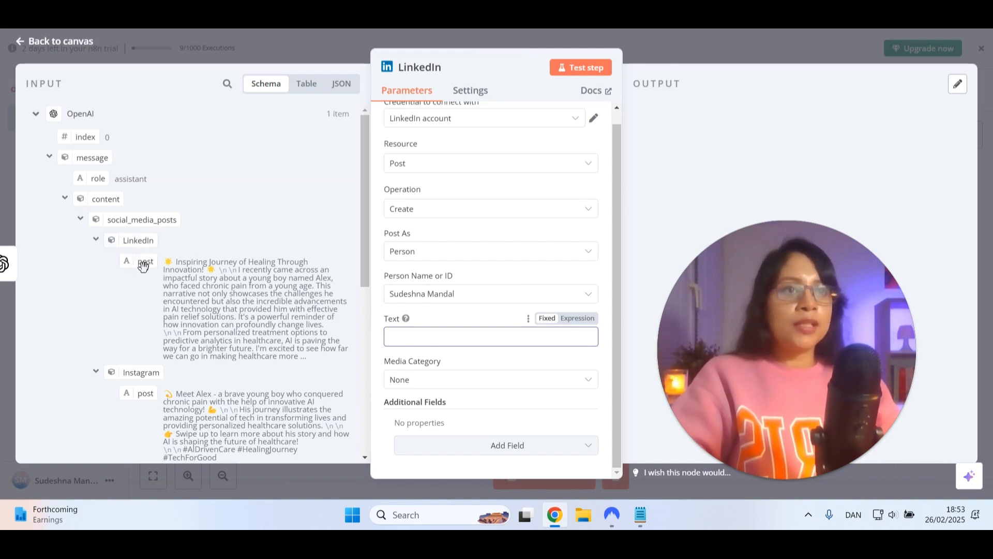
pyautogui.moveTo(144, 266); pyautogui.dragTo(411, 336)
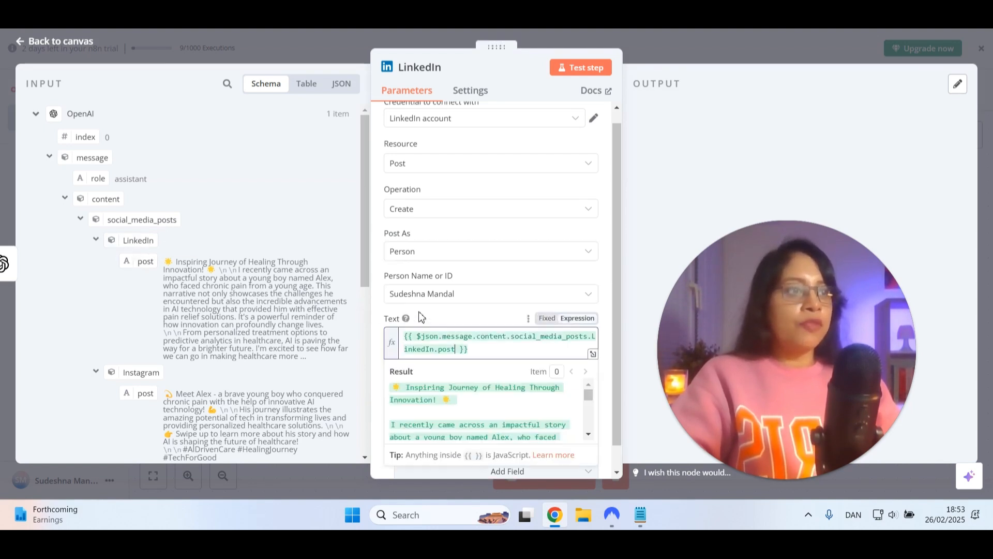
pyautogui.scroll(-1, 420, 315)
pyautogui.click(649, 234)
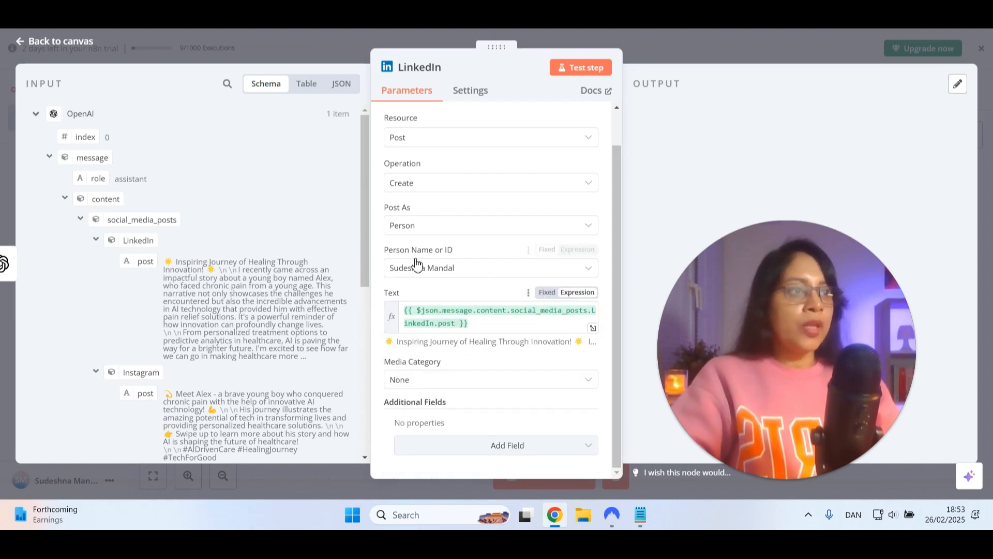
pyautogui.click(430, 384)
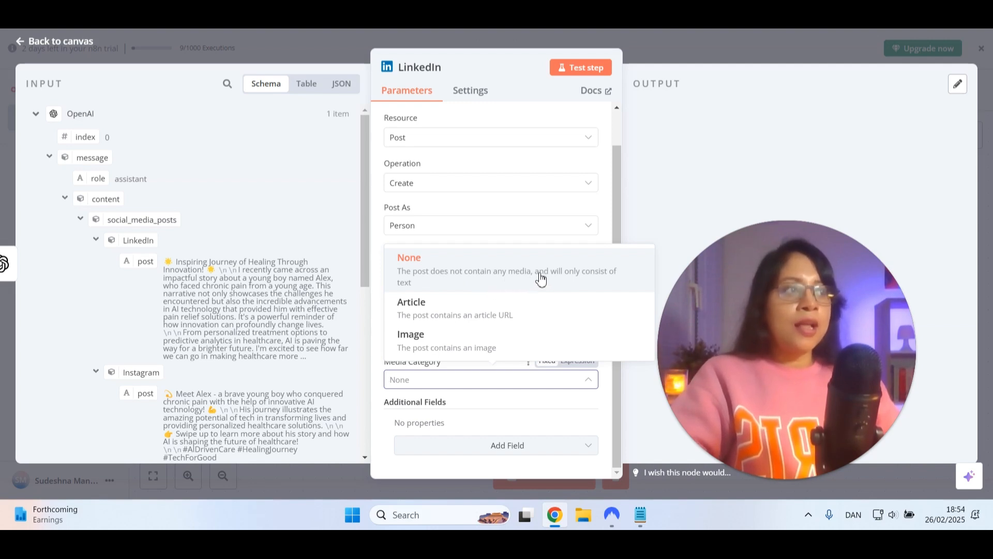
pyautogui.click(444, 285)
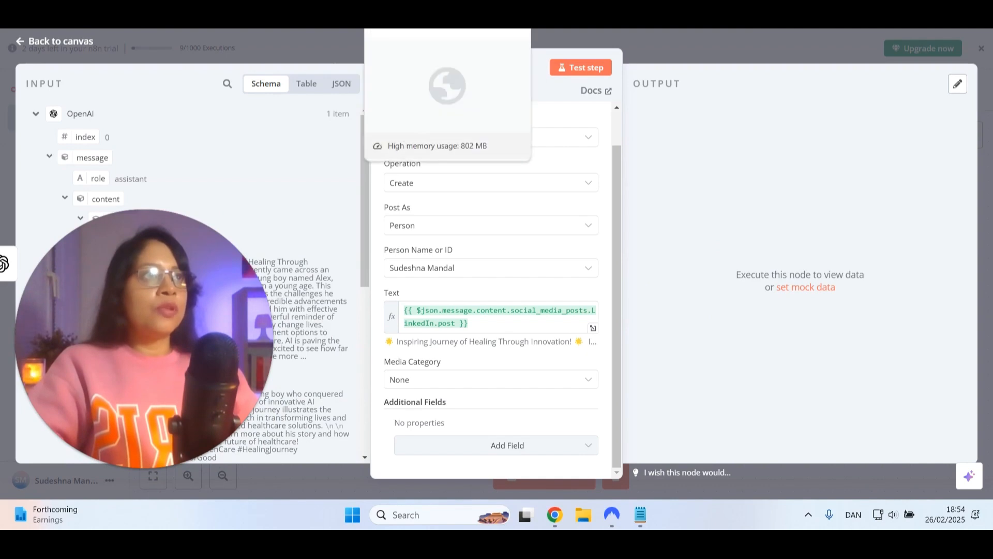
# Open the LinkedIn profile's post activity, examine the newest post's text, and return to the n8n workflow canvas
pyautogui.click(403, 11)
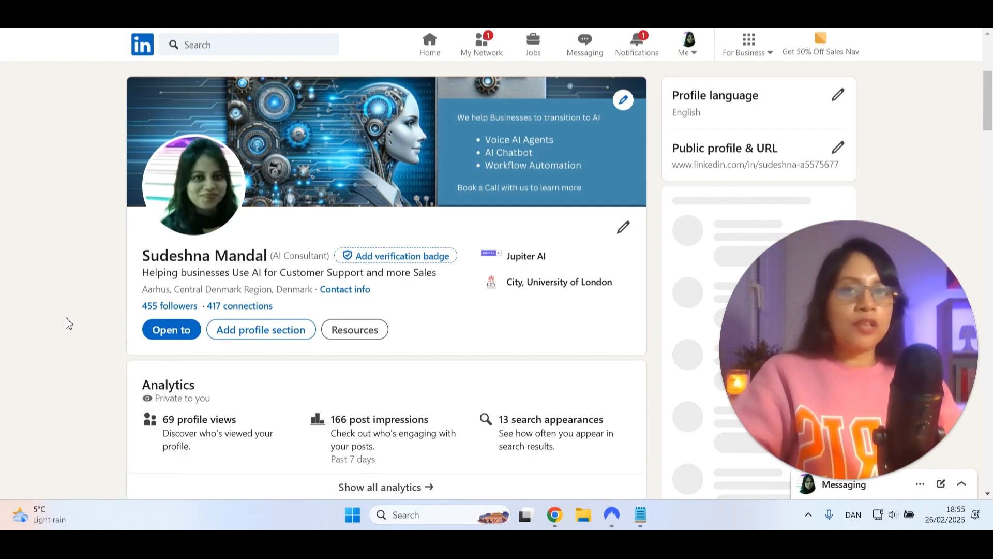
pyautogui.scroll(-5, 69, 323)
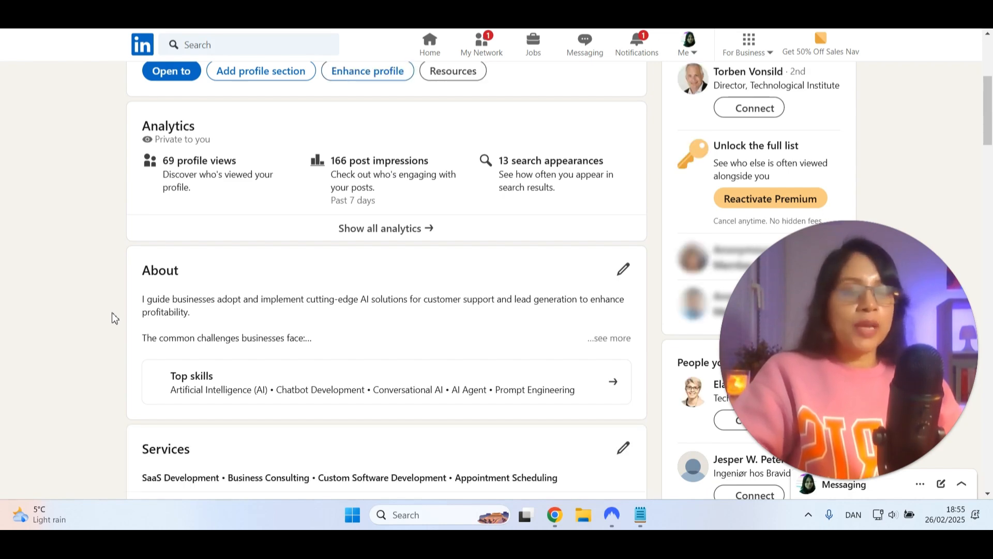
pyautogui.scroll(-10, 172, 314)
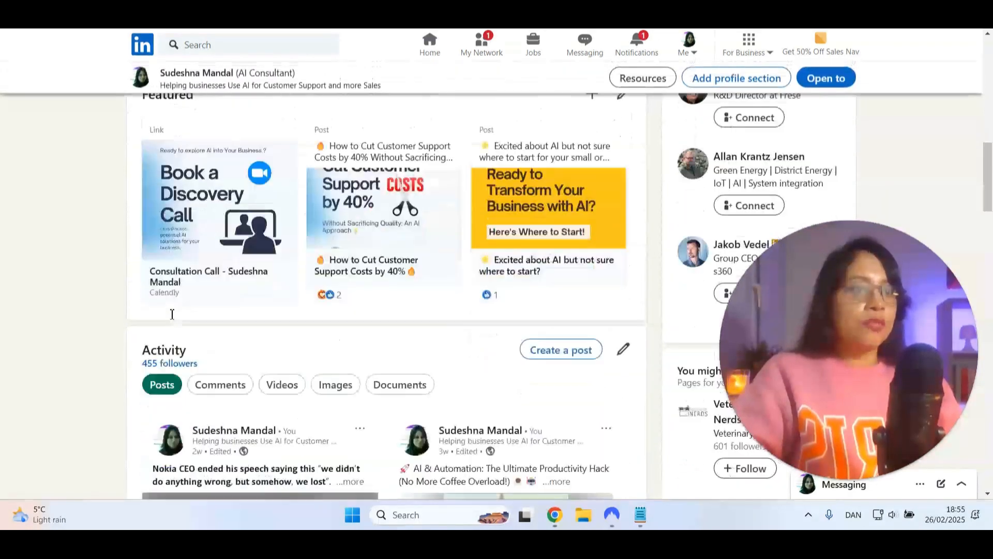
pyautogui.scroll(-7, 328, 313)
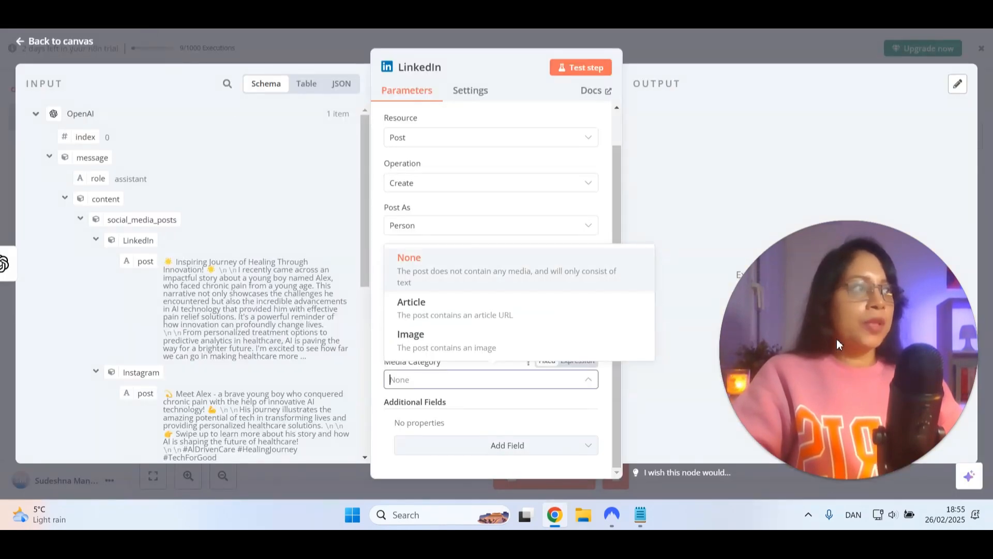
pyautogui.click(256, 370)
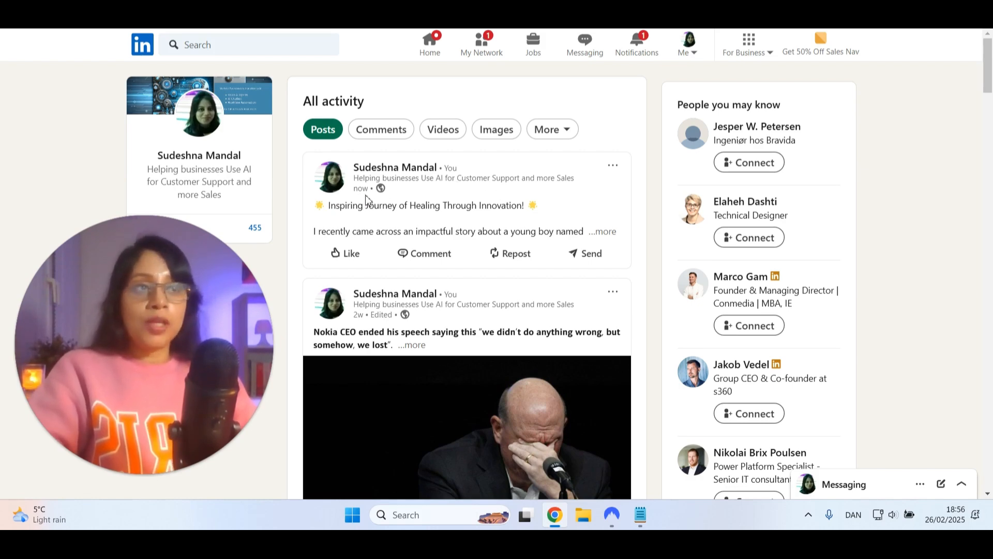
pyautogui.click(420, 227)
pyautogui.scroll(-1, 350, 207)
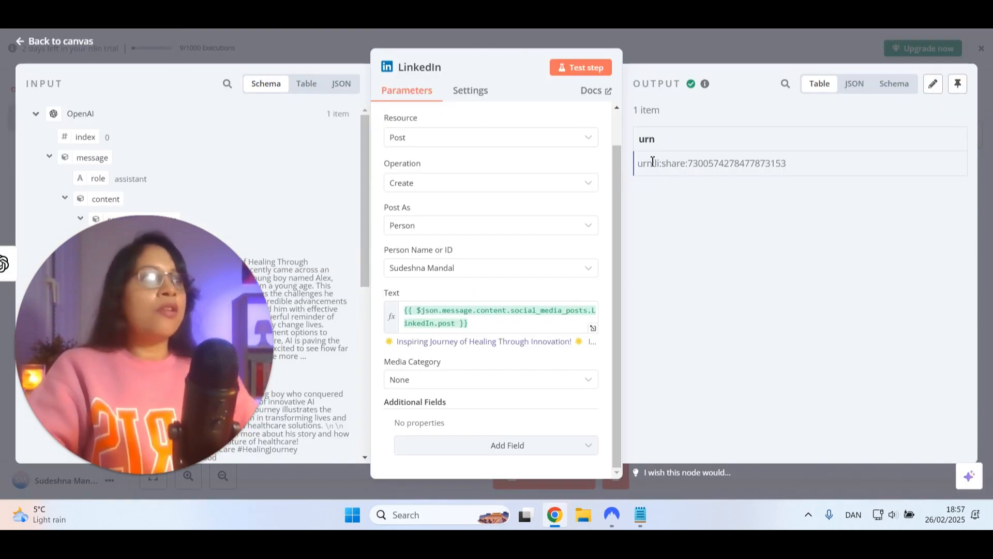
pyautogui.click(72, 46)
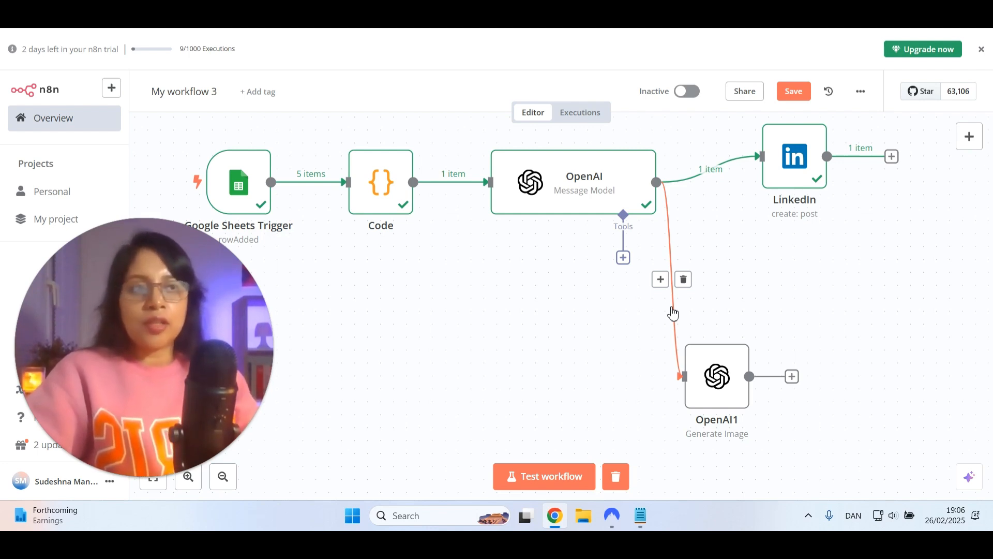
# Add an X (Formerly Twitter) node with the Create Tweet action after the OpenAI message node
pyautogui.click(661, 280)
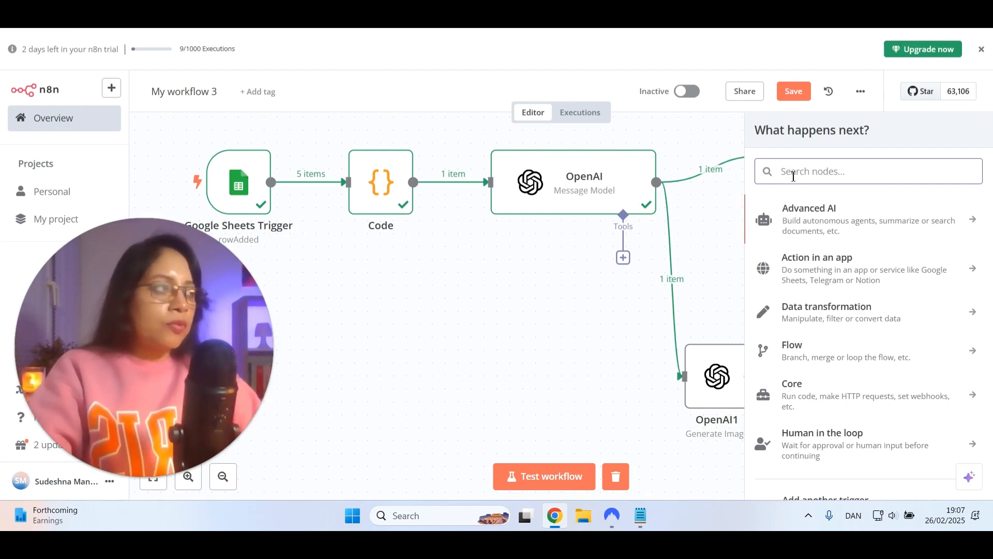
pyautogui.write('twi')
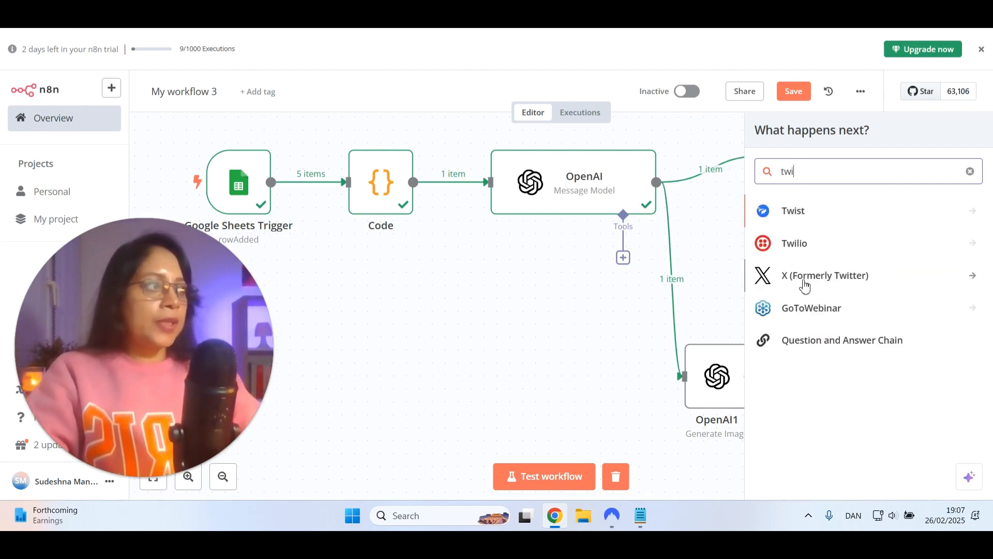
pyautogui.click(810, 287)
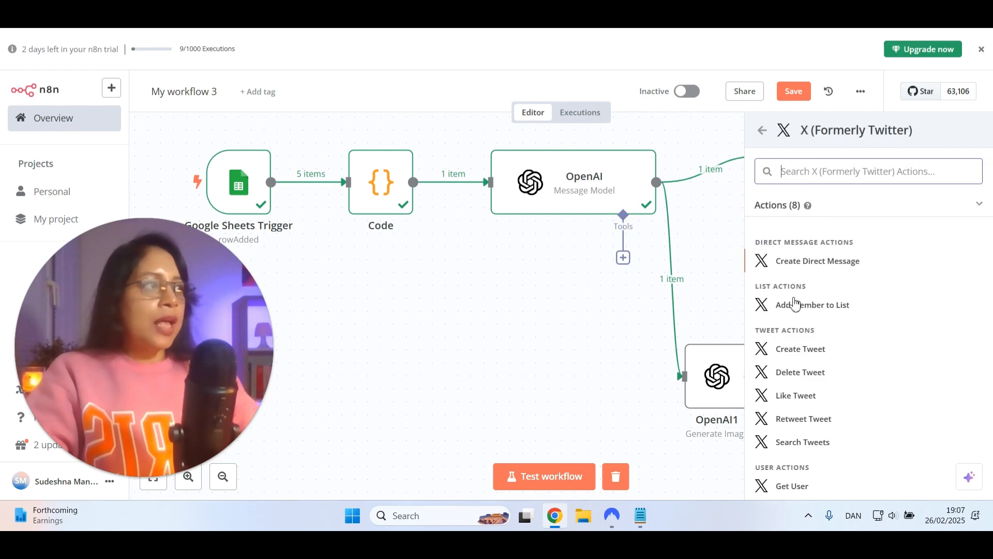
pyautogui.click(792, 352)
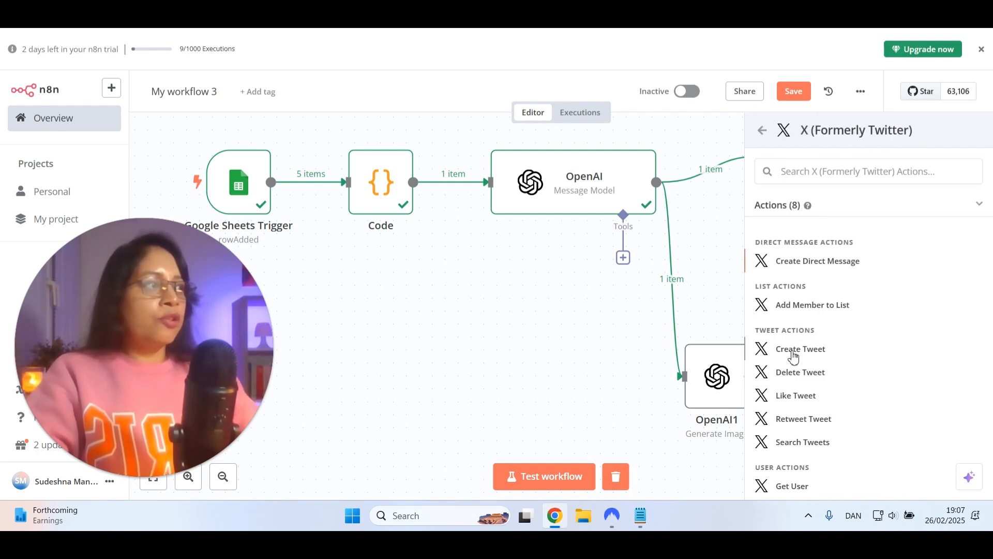
pyautogui.click(794, 352)
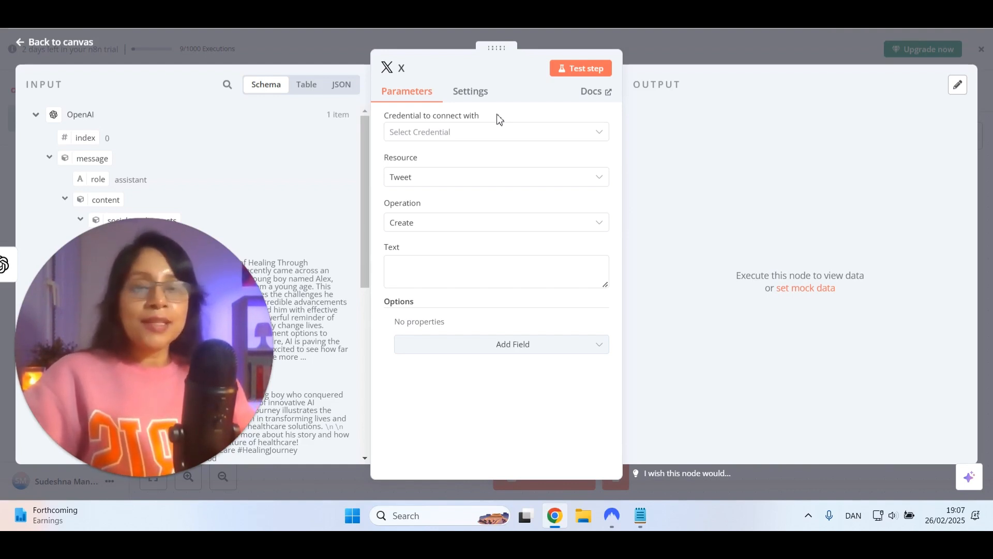
# Look at the connection fields of a new X OAuth2 credential, close it without connecting, and return to the canvas
pyautogui.click(485, 134)
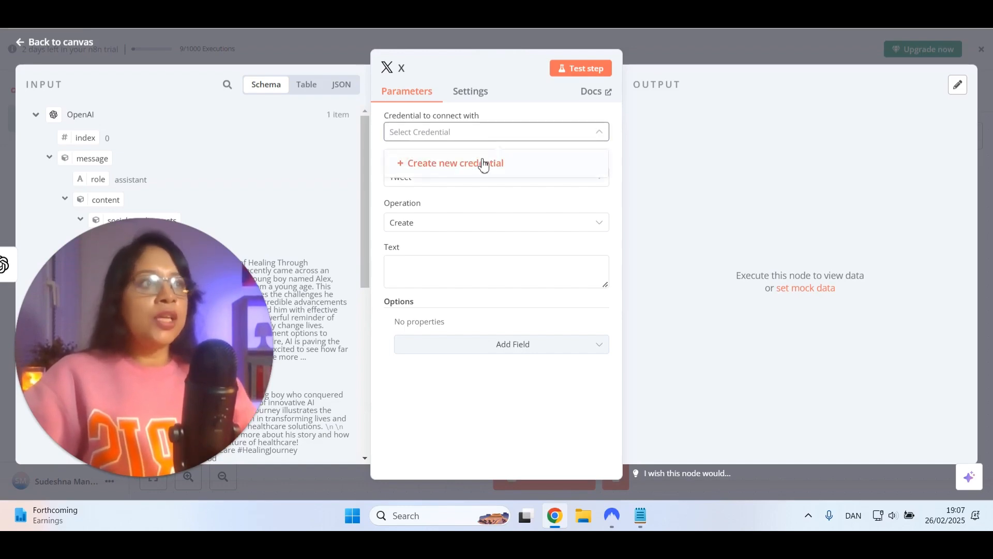
pyautogui.click(483, 165)
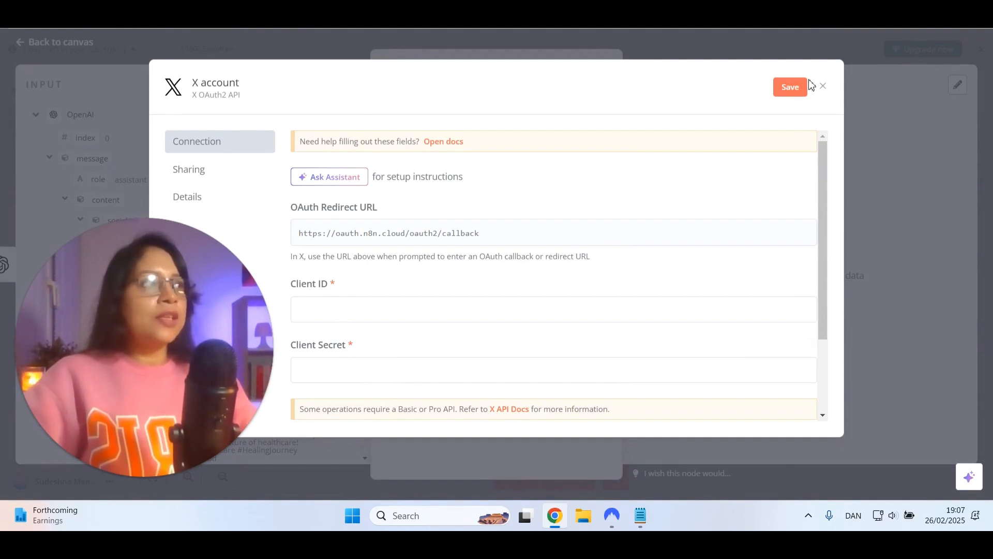
pyautogui.click(822, 87)
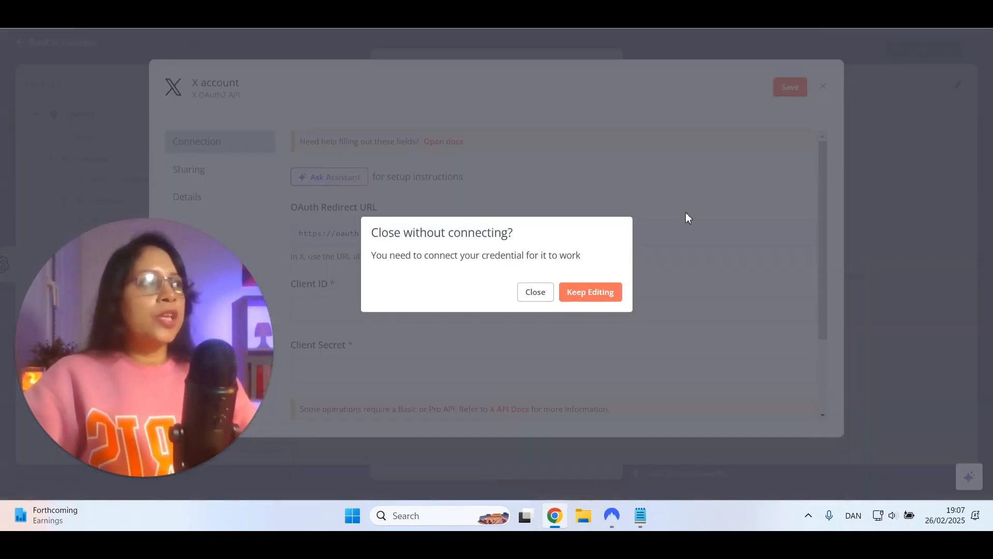
pyautogui.click(524, 293)
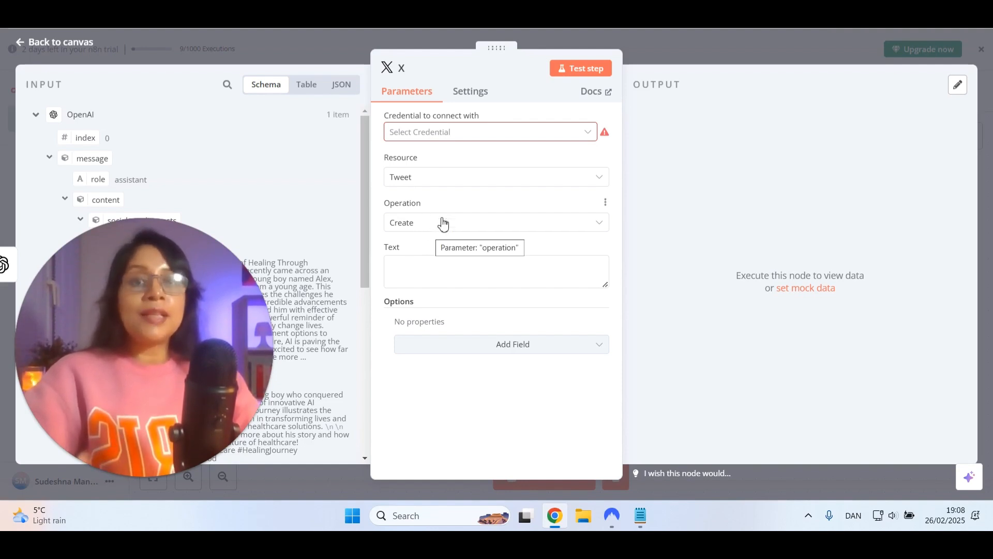
pyautogui.click(431, 274)
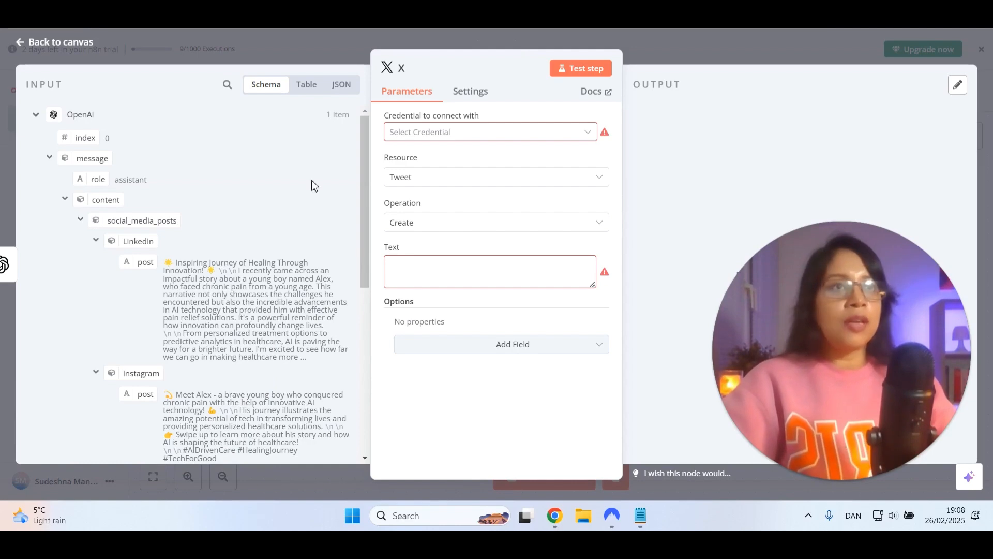
pyautogui.click(51, 45)
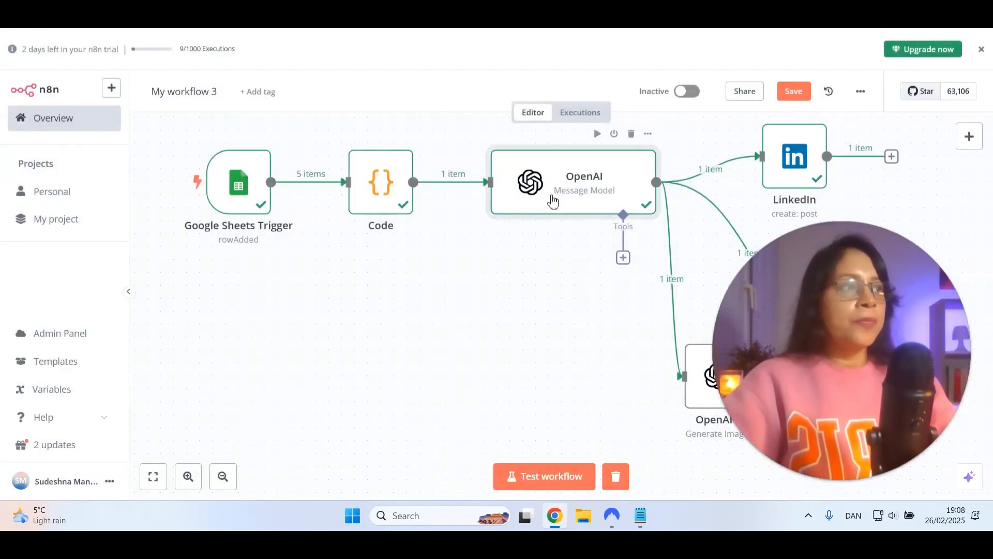
# Add a "Twitter:" line below the LinkedIn instruction in the OpenAI message node's prompt
pyautogui.doubleClick(553, 200)
pyautogui.scroll(-3, 482, 305)
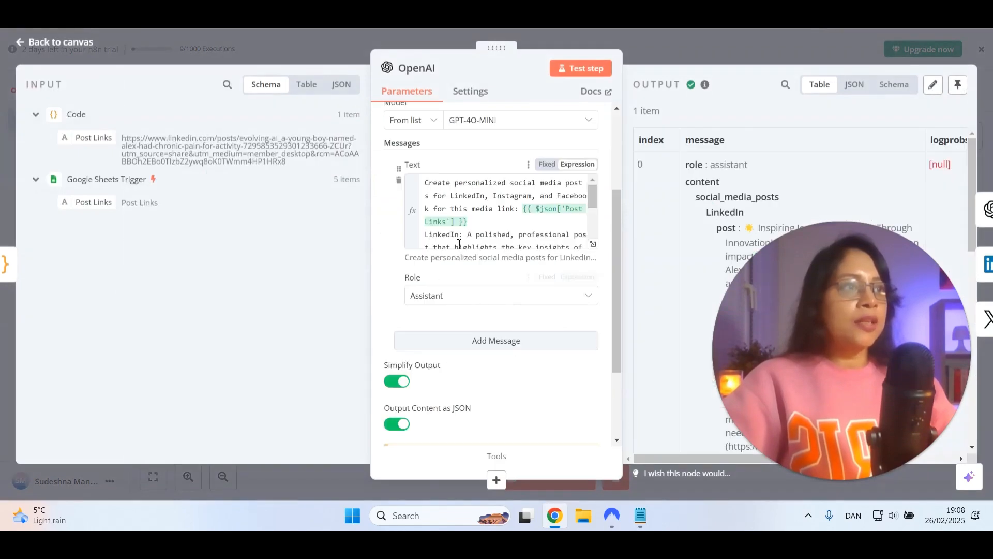
pyautogui.scroll(-2, 441, 222)
pyautogui.scroll(2, 444, 221)
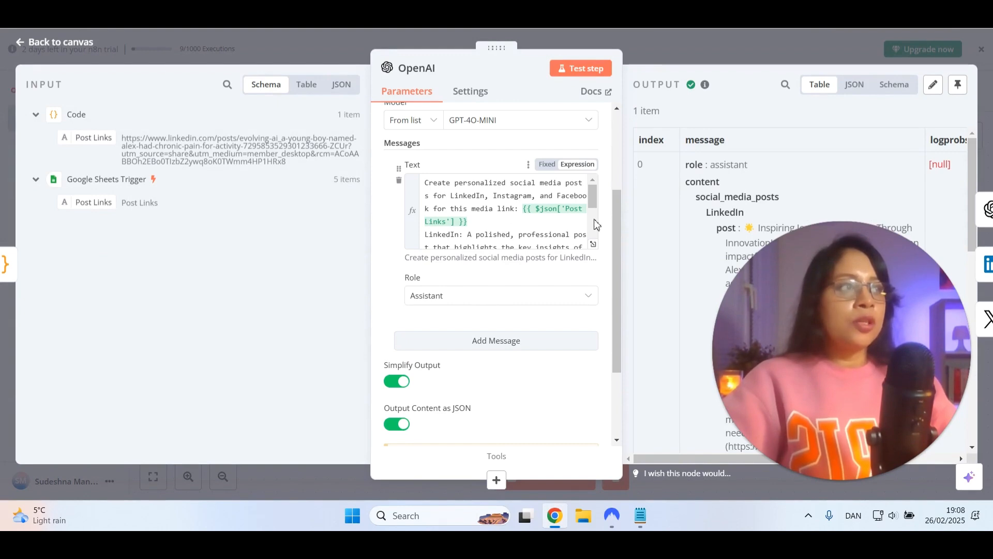
pyautogui.scroll(-1, 595, 200)
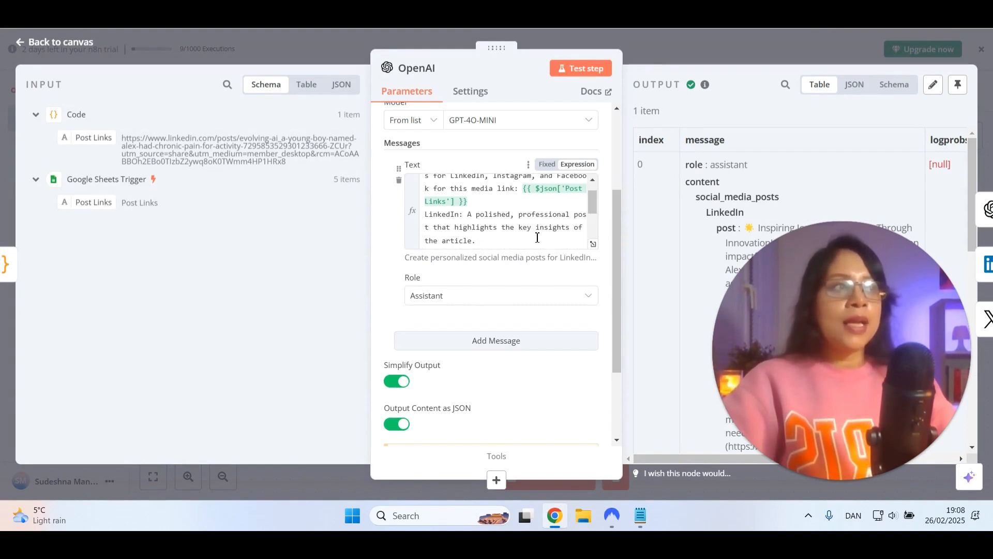
pyautogui.click(485, 241)
pyautogui.press('Return')
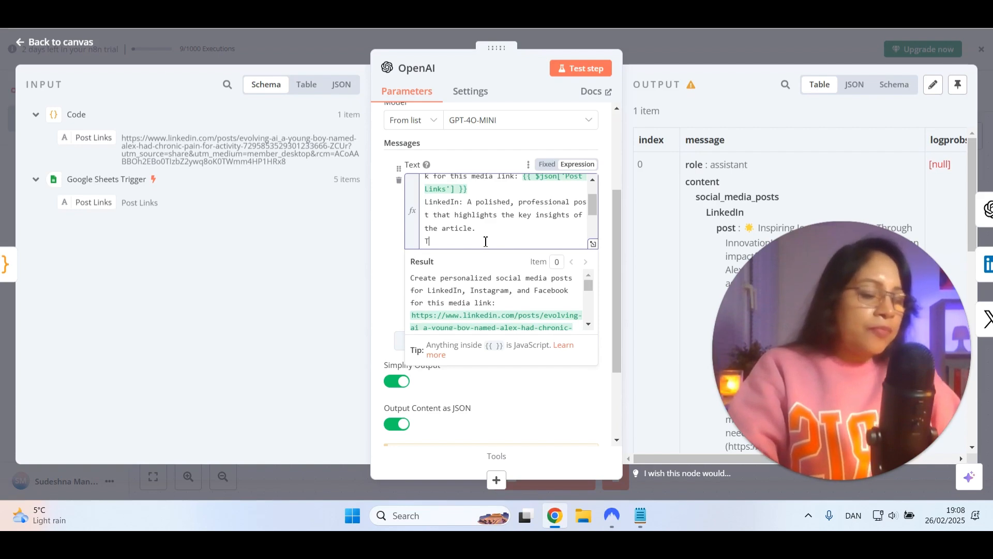
pyautogui.write('Twitter:')
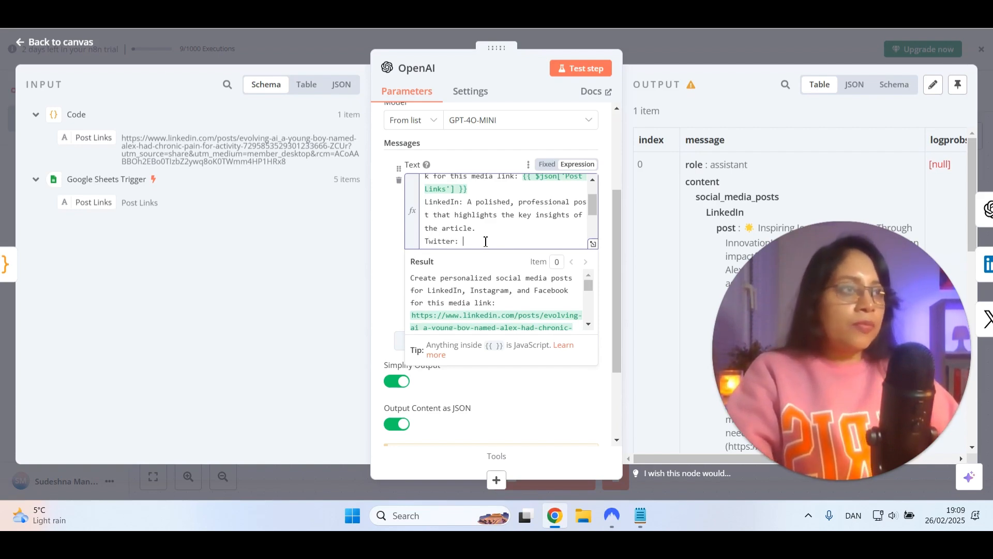
# Copy "A polished, professional post that highlights the key insights of the article." from the LinkedIn line to the Twitter line and leave the node
pyautogui.moveTo(477, 217); pyautogui.dragTo(489, 228)
pyautogui.hotkey('ctrl', 'c')
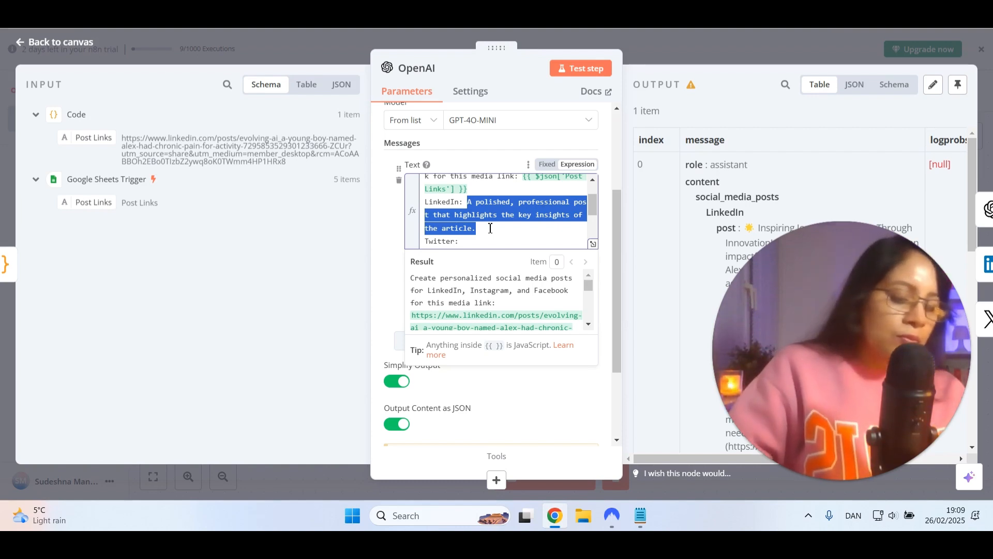
pyautogui.click(495, 242)
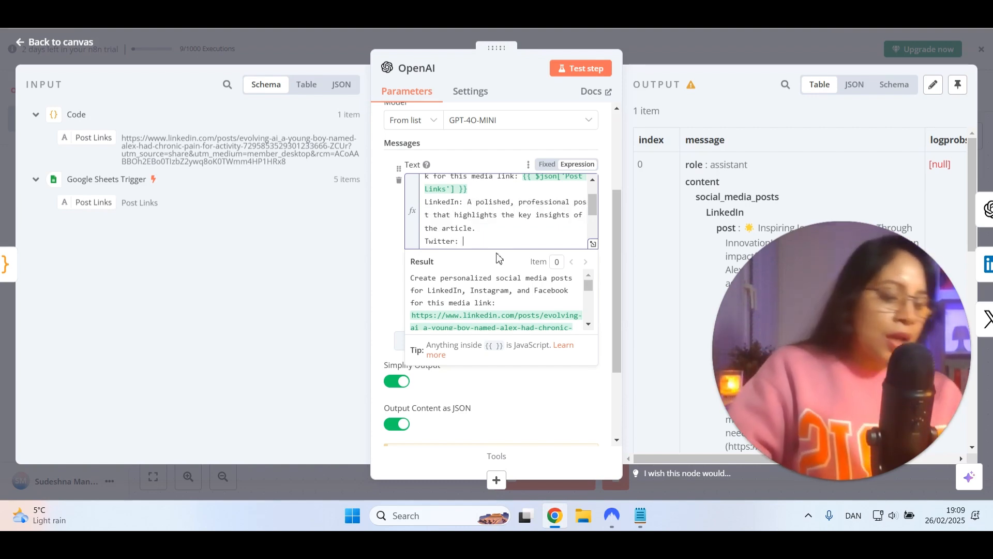
pyautogui.hotkey('ctrl', 'v')
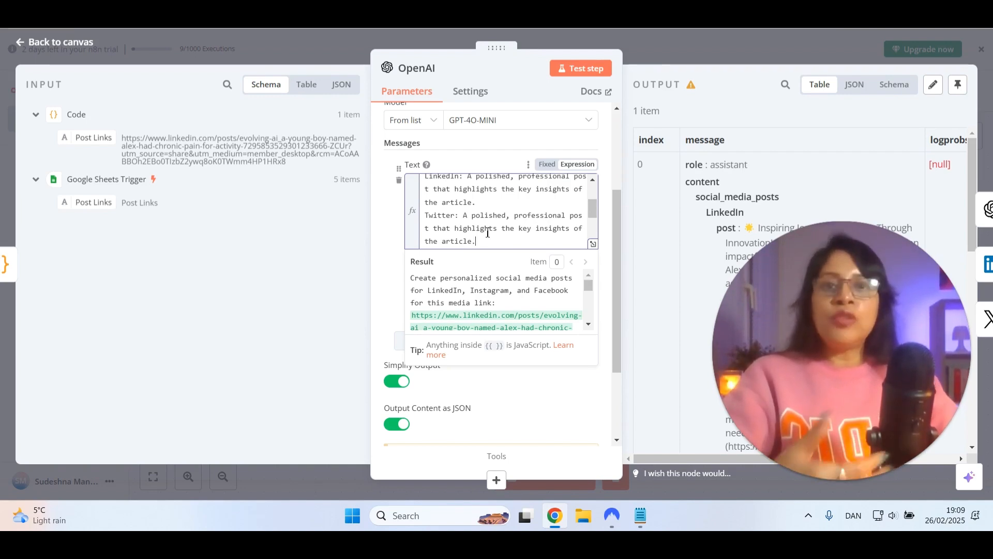
pyautogui.click(58, 42)
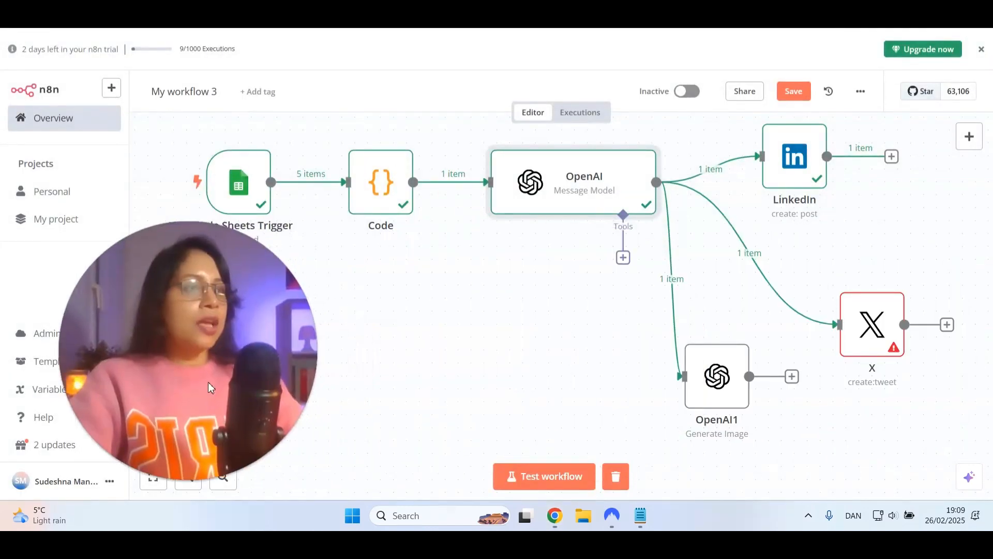
# Map the LinkedIn post from the OpenAI output into the X node's tweet Text field
pyautogui.click(869, 323)
pyautogui.doubleClick(868, 323)
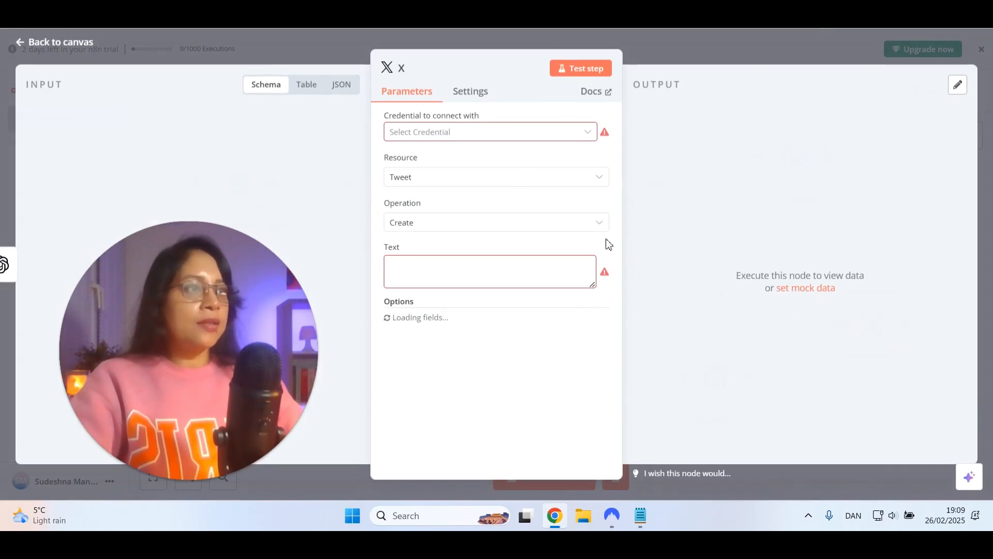
pyautogui.click(426, 275)
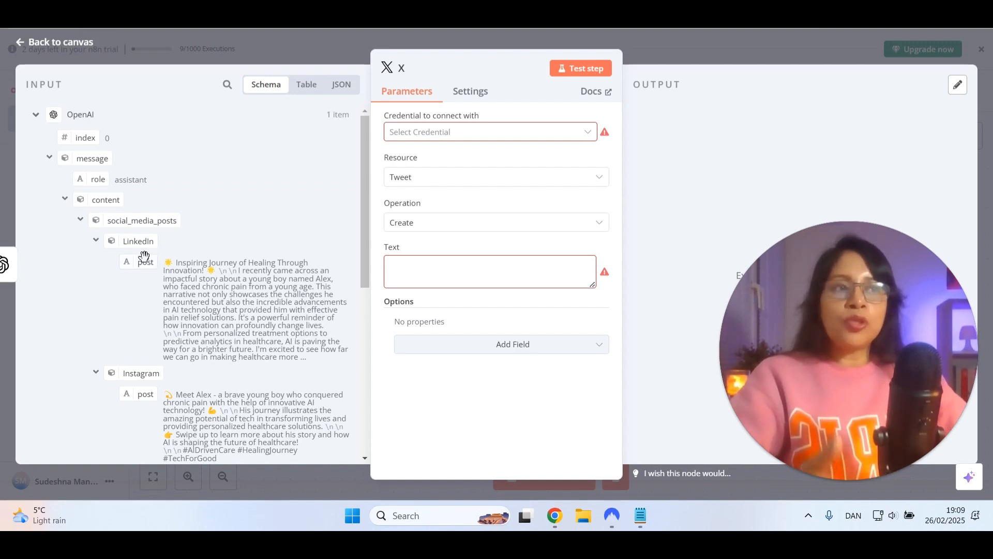
pyautogui.moveTo(145, 258); pyautogui.dragTo(443, 285)
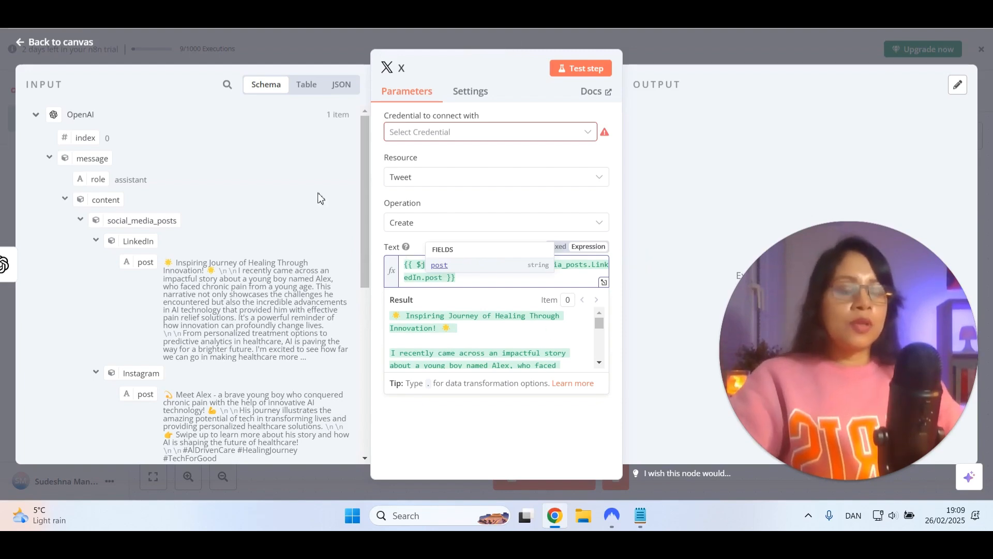
# Return to the canvas and move the X node up to sit just below the LinkedIn node
pyautogui.click(74, 46)
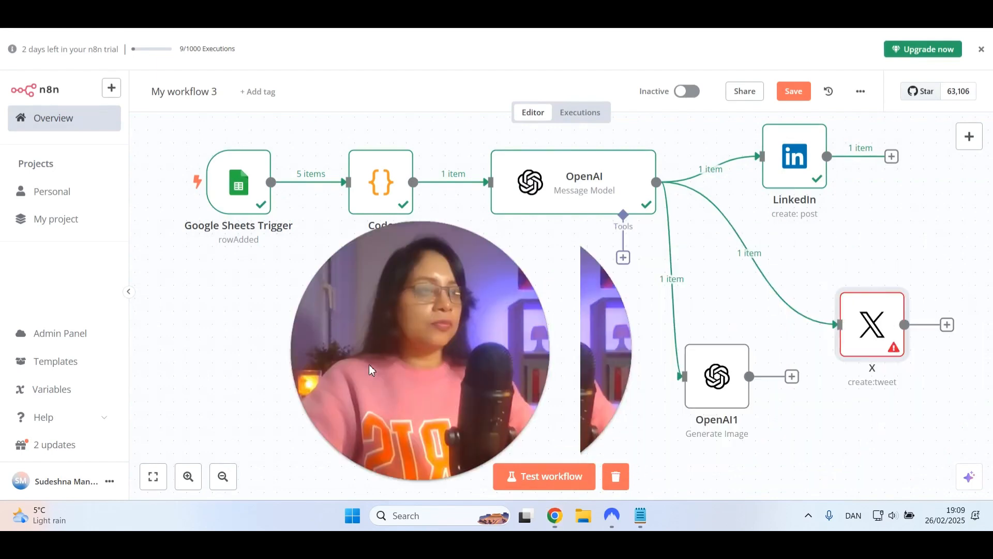
pyautogui.moveTo(853, 306); pyautogui.dragTo(866, 215)
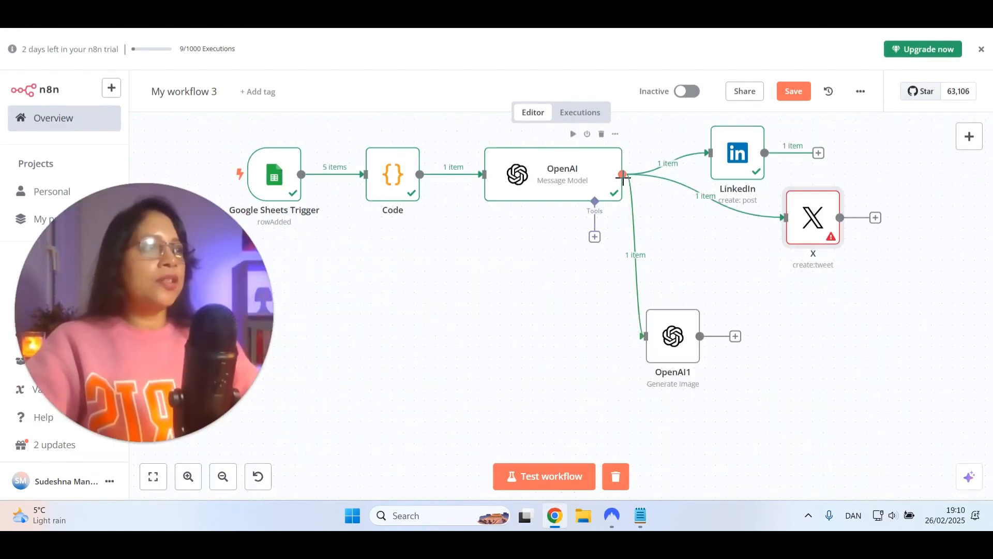
# Branch a Medium node with the "Create a post" action off the OpenAI message node's output
pyautogui.moveTo(623, 175); pyautogui.dragTo(706, 272)
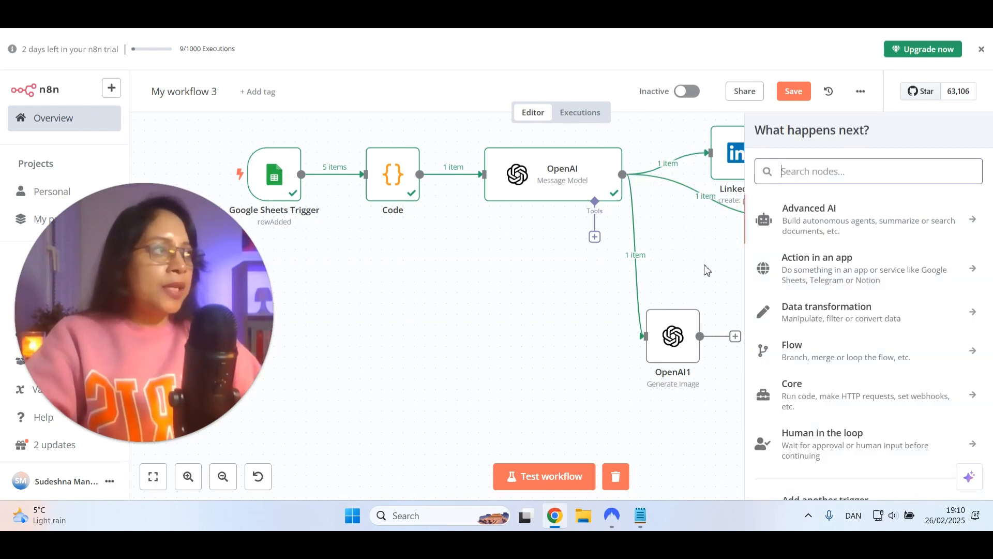
pyautogui.write('media')
pyautogui.press('BackSpace')
pyautogui.press('BackSpace')
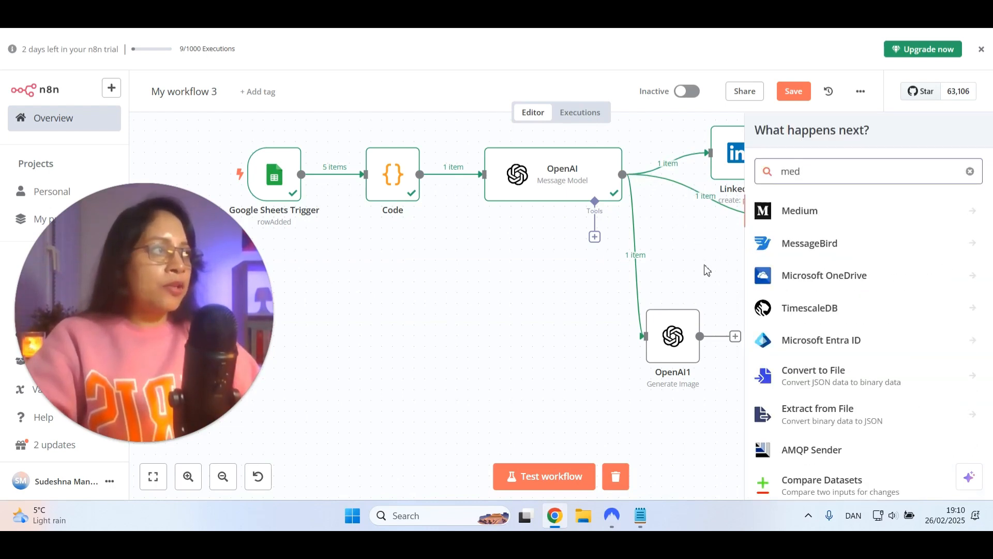
pyautogui.write('i')
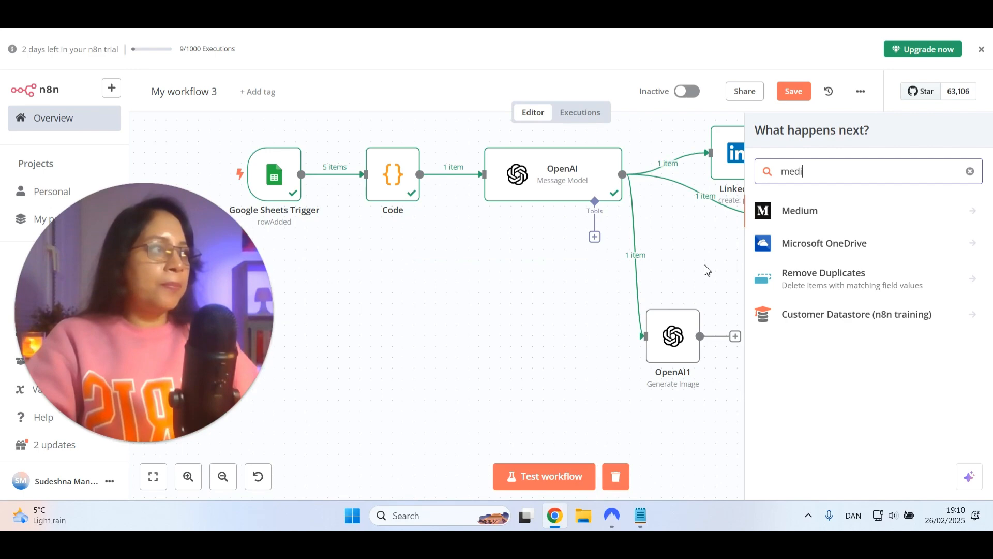
pyautogui.click(802, 214)
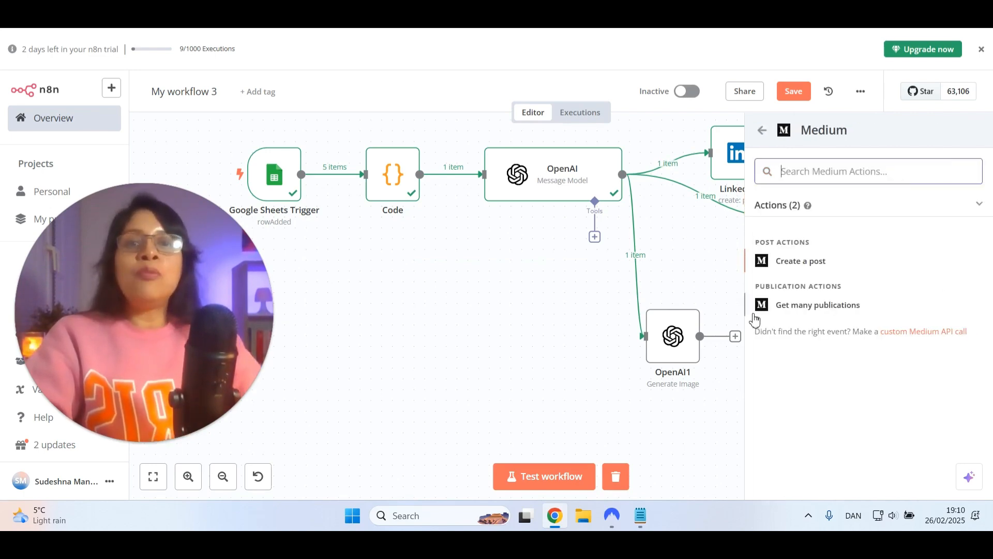
pyautogui.click(797, 265)
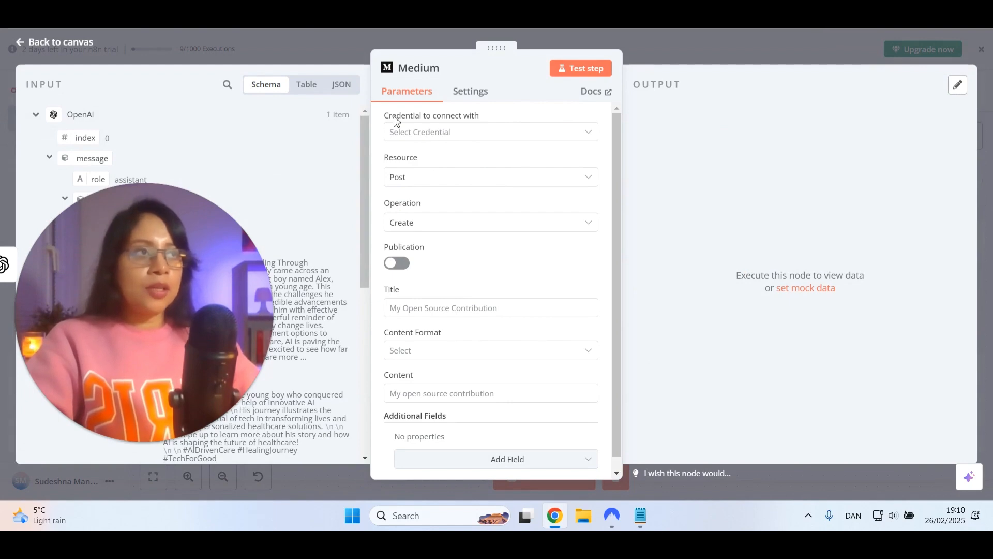
# Look at the connection fields of a new Medium credential, close it without connecting, and return to the canvas
pyautogui.click(428, 133)
pyautogui.click(437, 164)
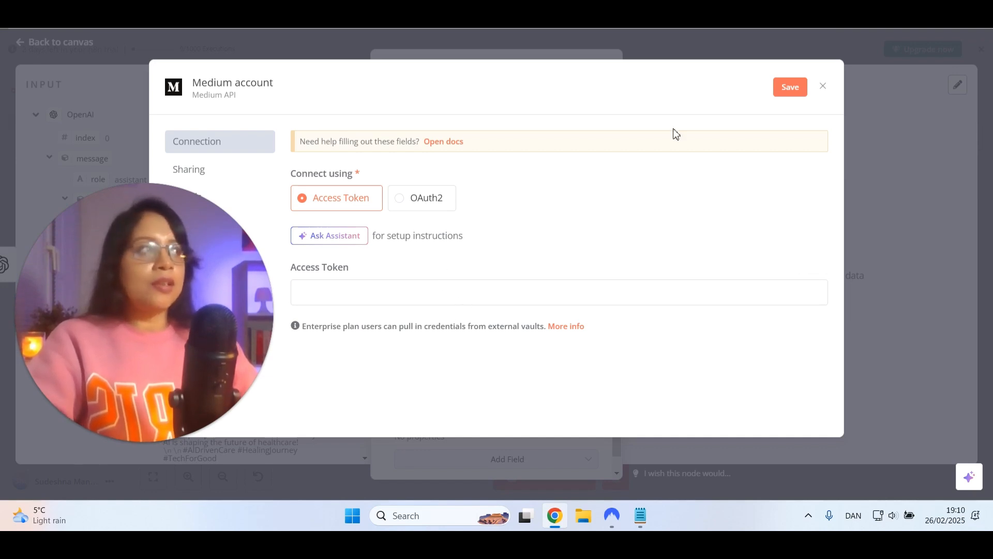
pyautogui.click(823, 86)
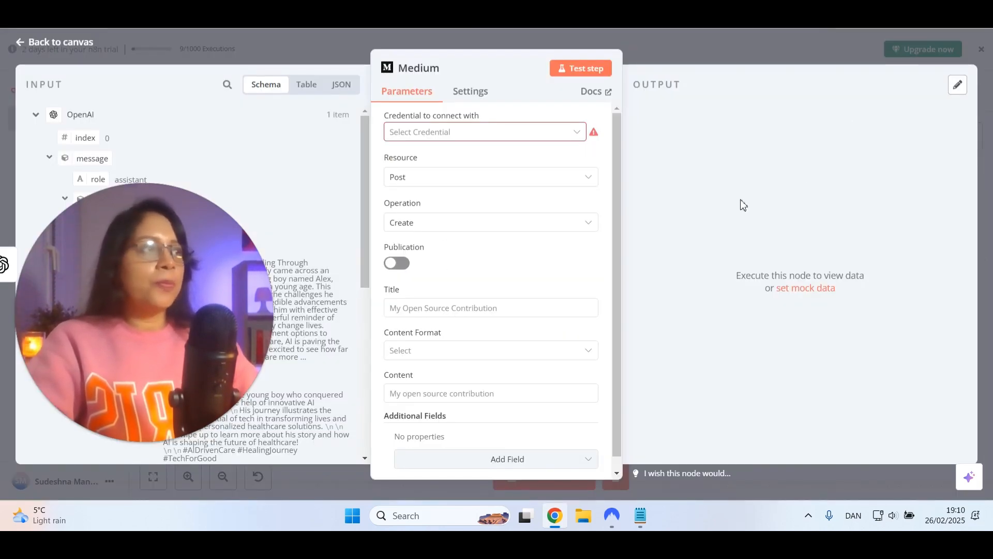
pyautogui.click(60, 42)
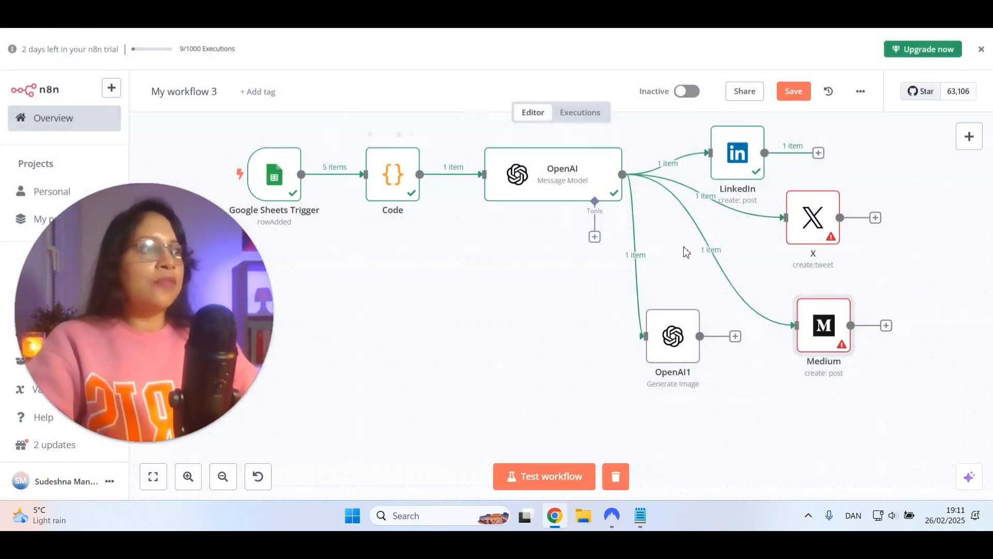
# Rearrange the canvas by moving the Medium node outward below X and the OpenAI1 image node slightly up
pyautogui.moveTo(865, 300); pyautogui.dragTo(894, 296)
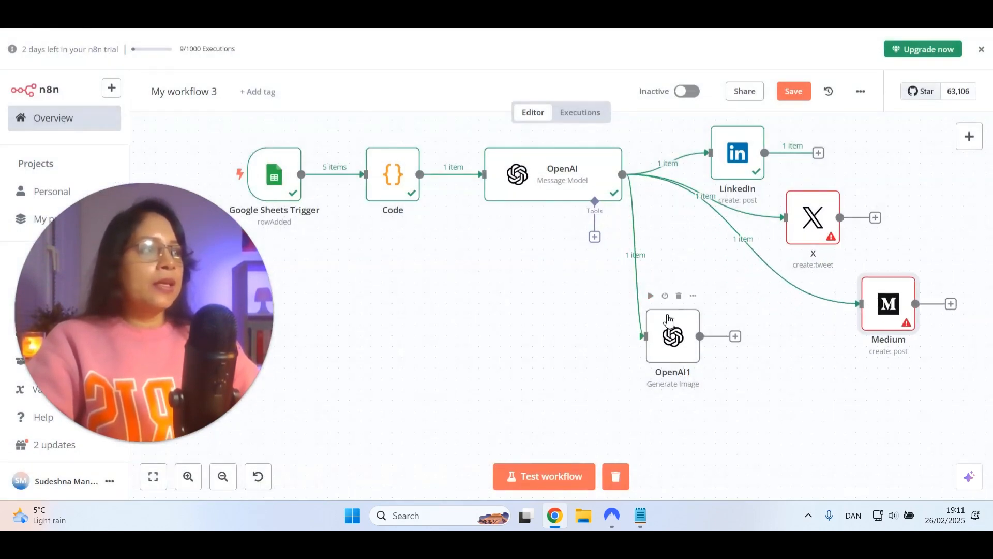
pyautogui.moveTo(637, 286)
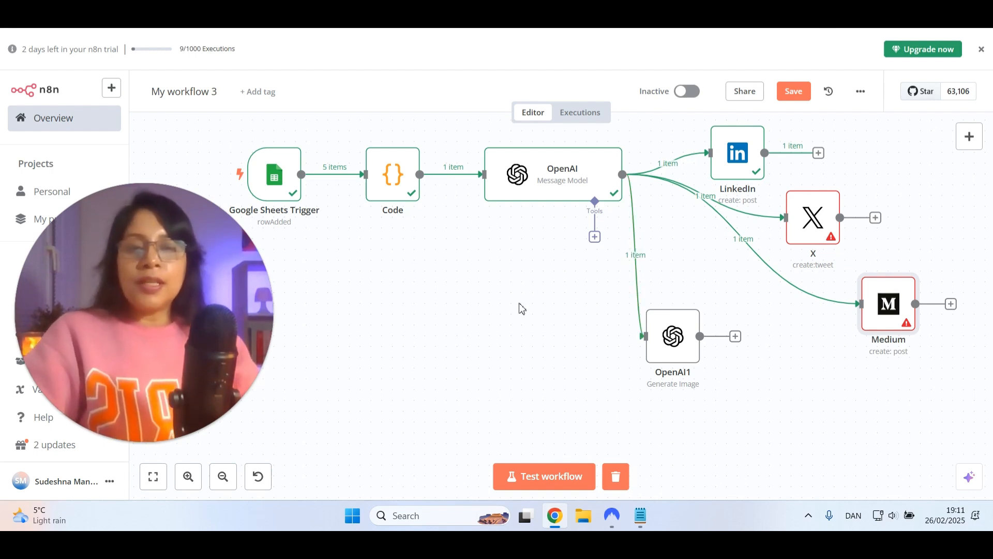
pyautogui.moveTo(675, 348); pyautogui.dragTo(685, 326)
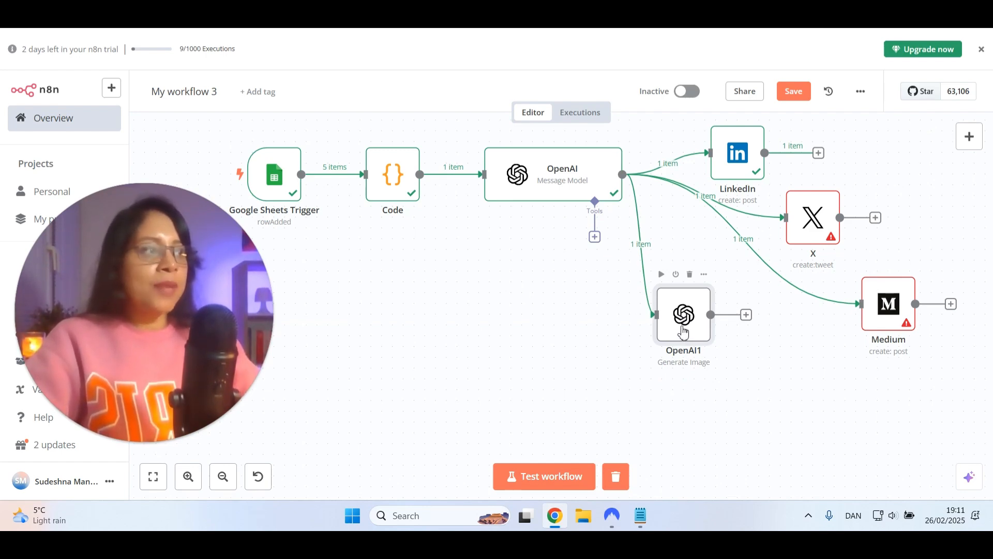
# Add a Facebook Graph API node after the OpenAI1 Generate Image node
pyautogui.click(746, 314)
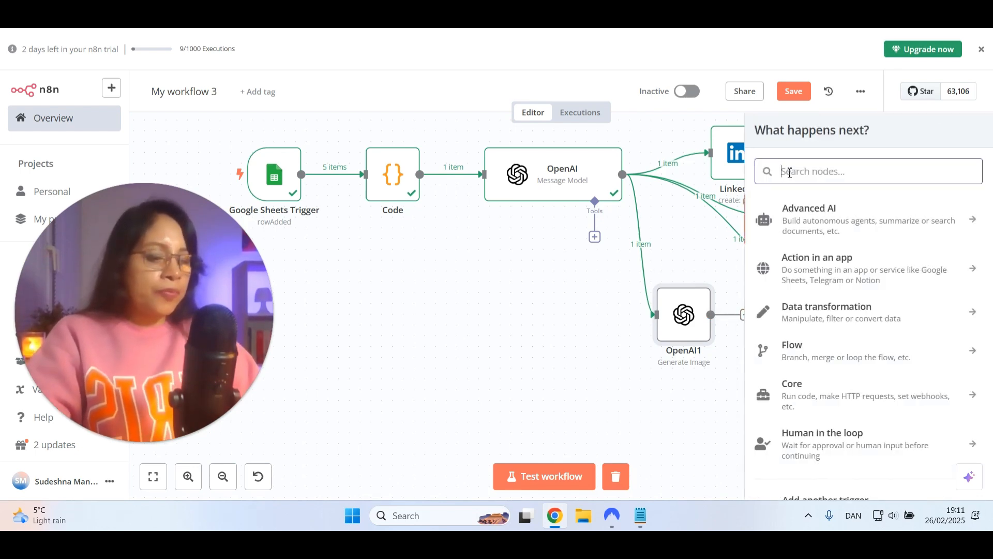
pyautogui.write('facebook')
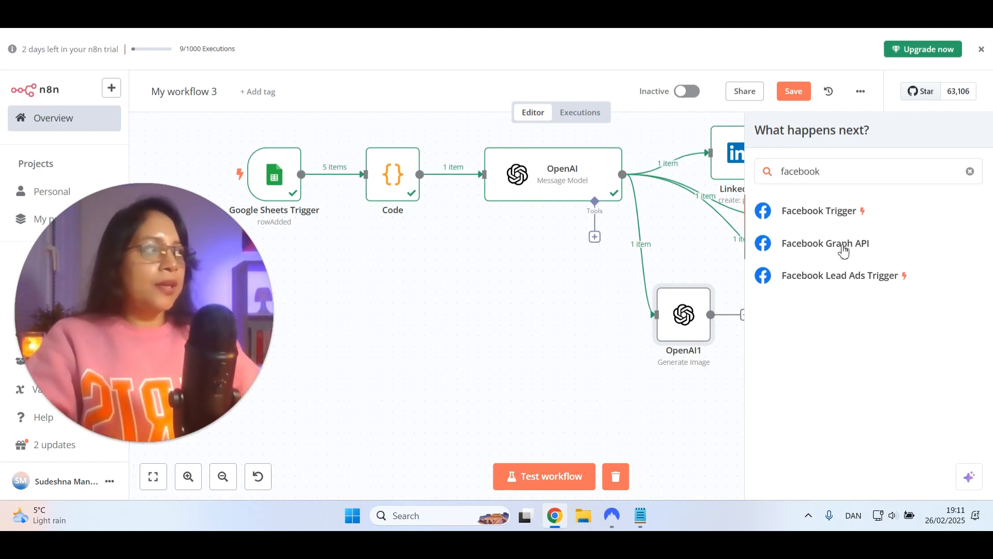
pyautogui.click(826, 243)
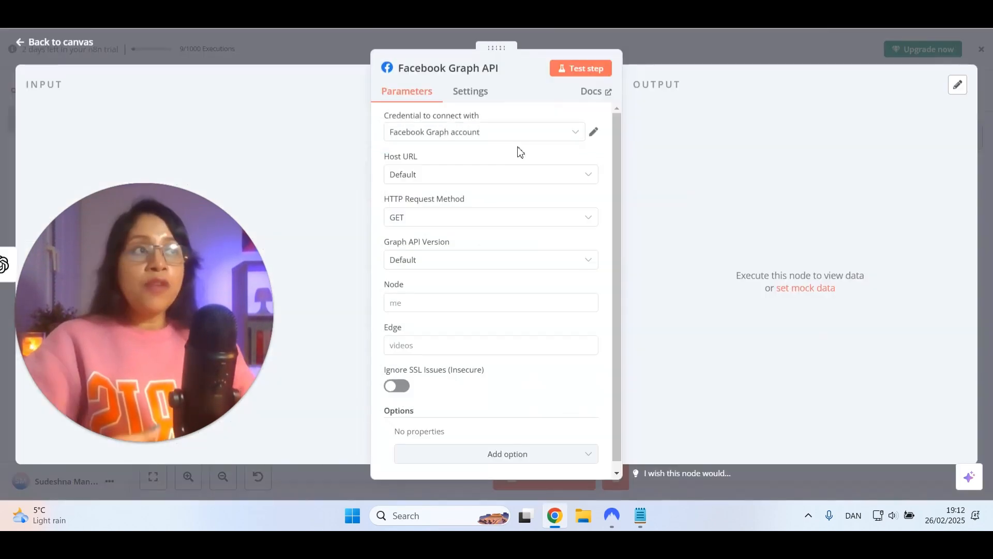
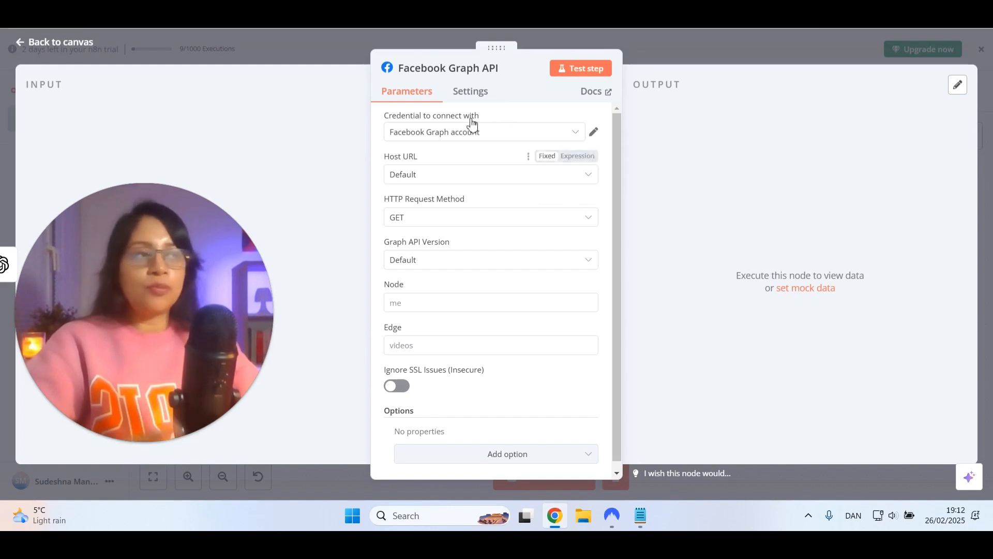
# Select the Facebook Graph account credential and the Default host URL for the Facebook Graph API node
pyautogui.click(428, 136)
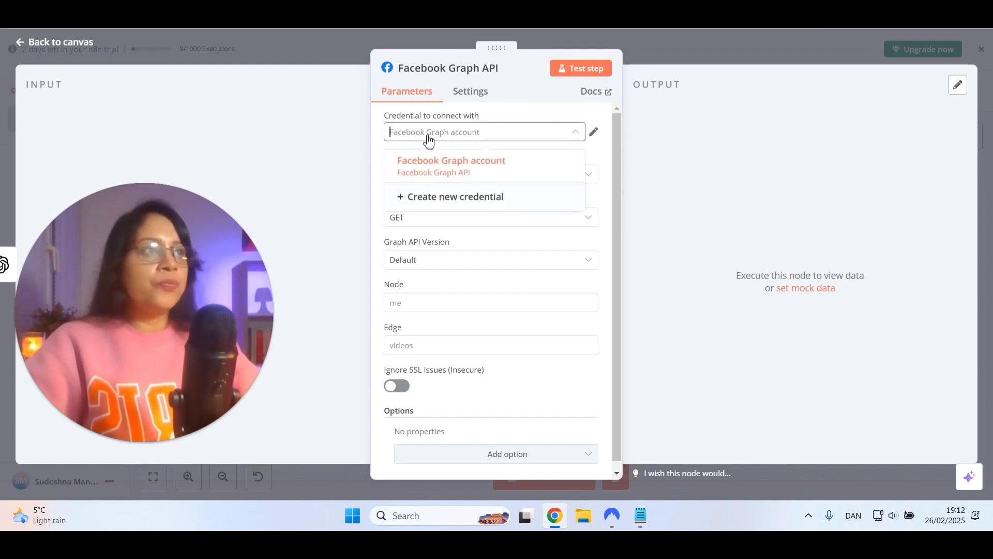
pyautogui.click(436, 163)
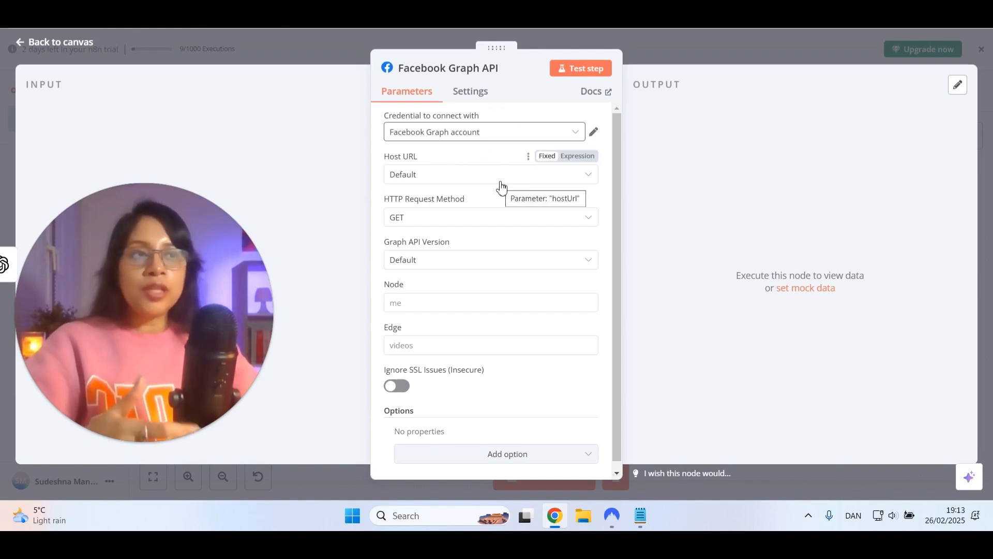
pyautogui.click(594, 91)
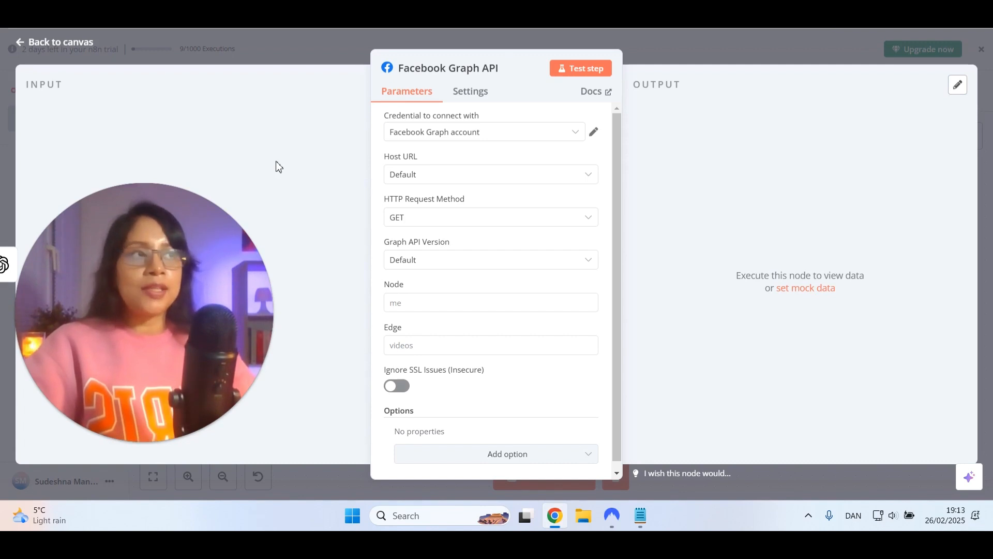
pyautogui.click(427, 178)
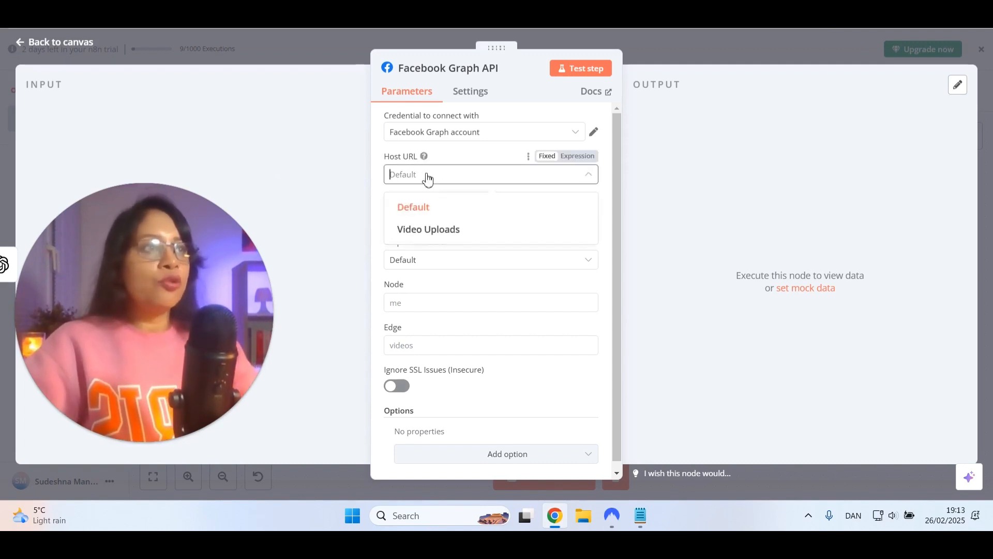
pyautogui.click(431, 207)
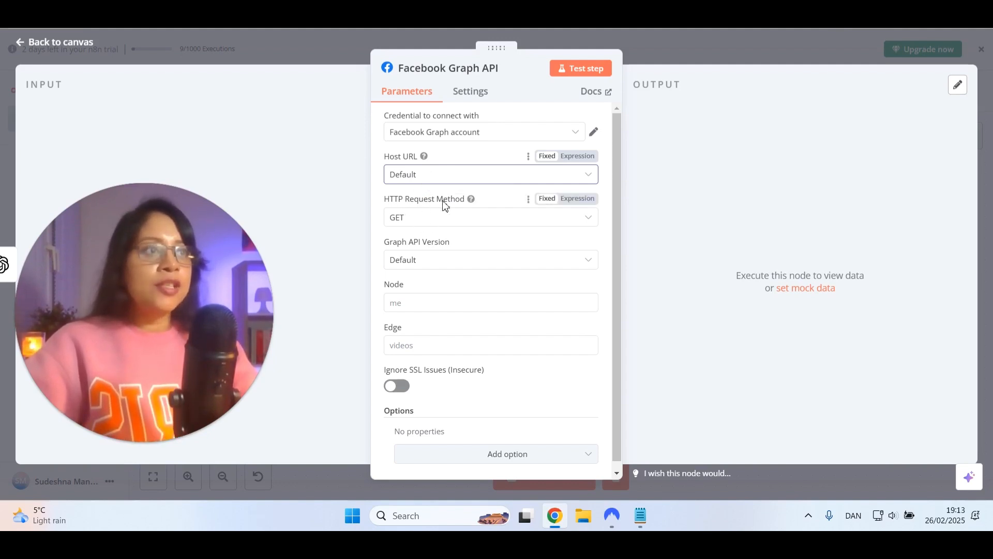
# Set the Facebook node's HTTP request method to POST and its Graph API version to v22.0
pyautogui.click(441, 219)
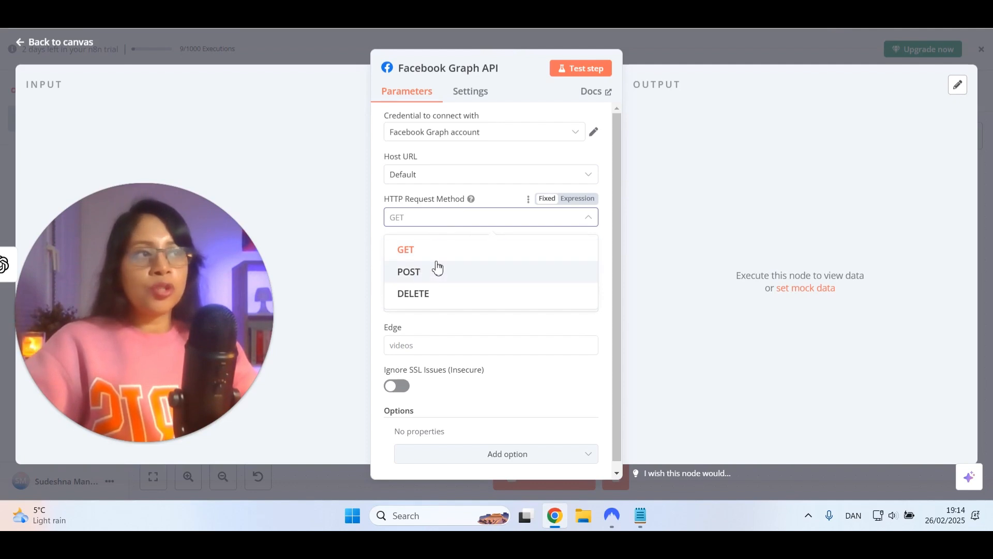
pyautogui.click(437, 270)
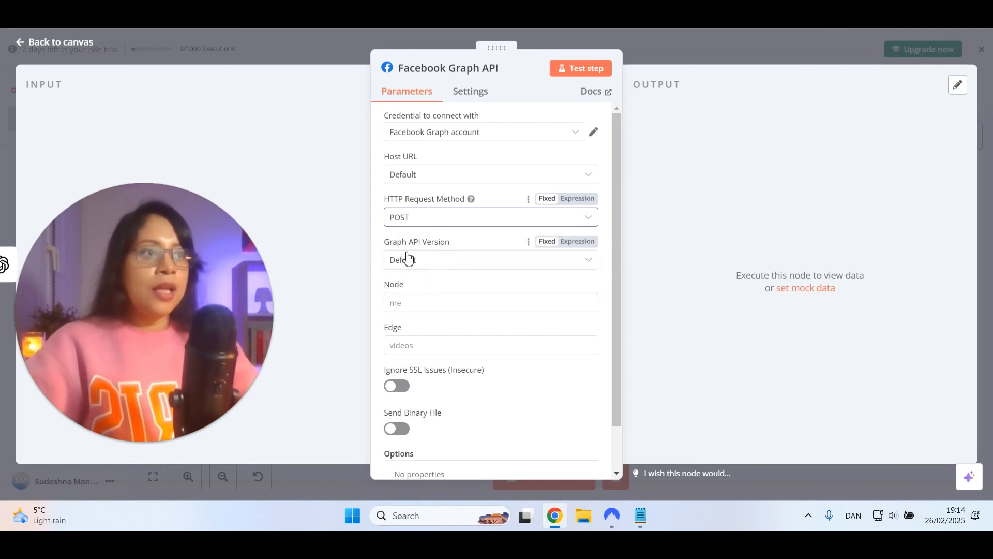
pyautogui.click(448, 264)
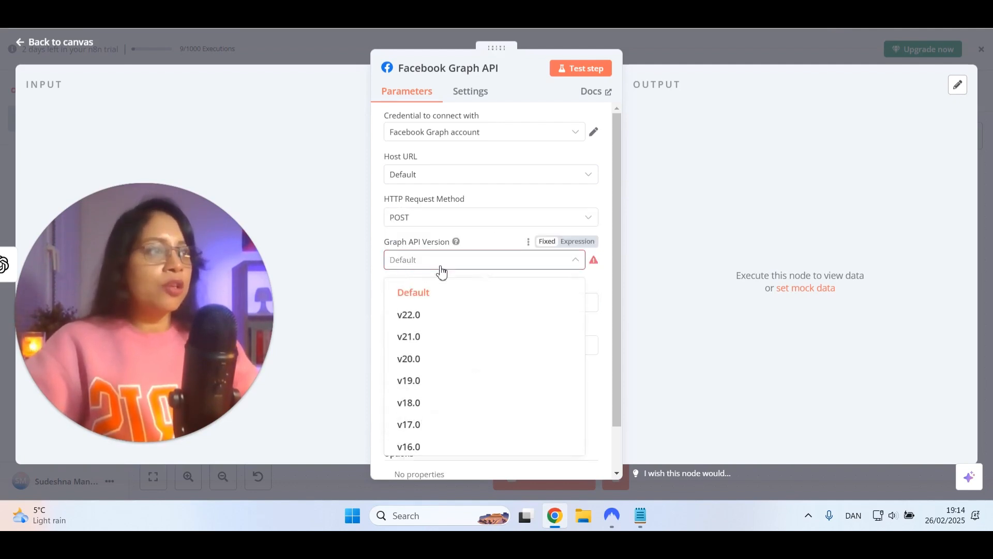
pyautogui.moveTo(594, 264)
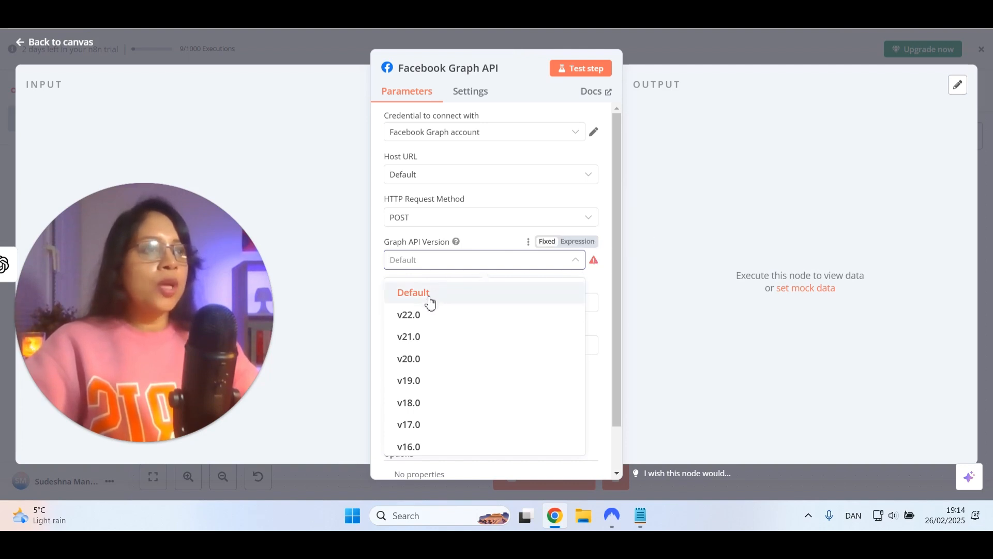
pyautogui.click(416, 317)
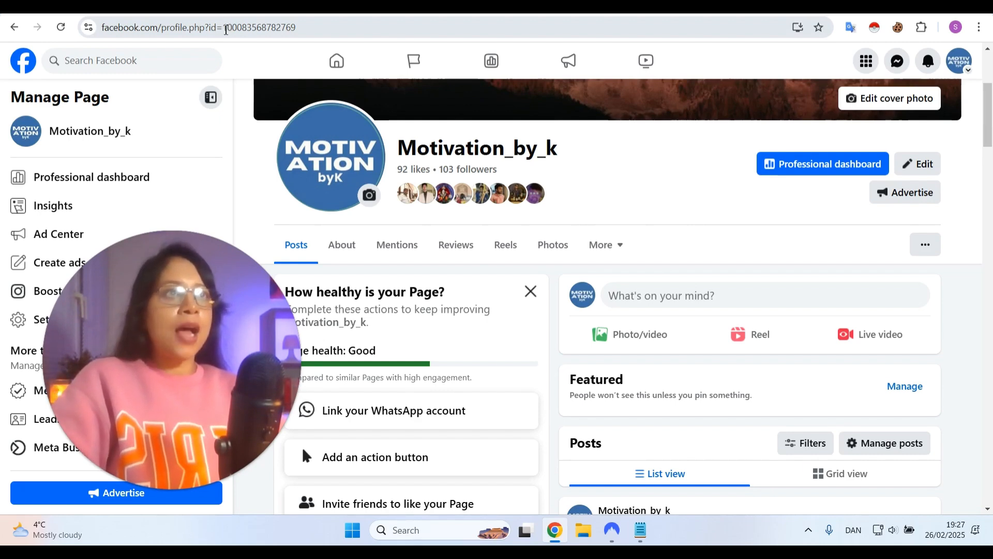
# Copy the profile ID from the Facebook page's web address into the Node field of the Facebook Graph API node
pyautogui.moveTo(224, 29); pyautogui.dragTo(303, 34)
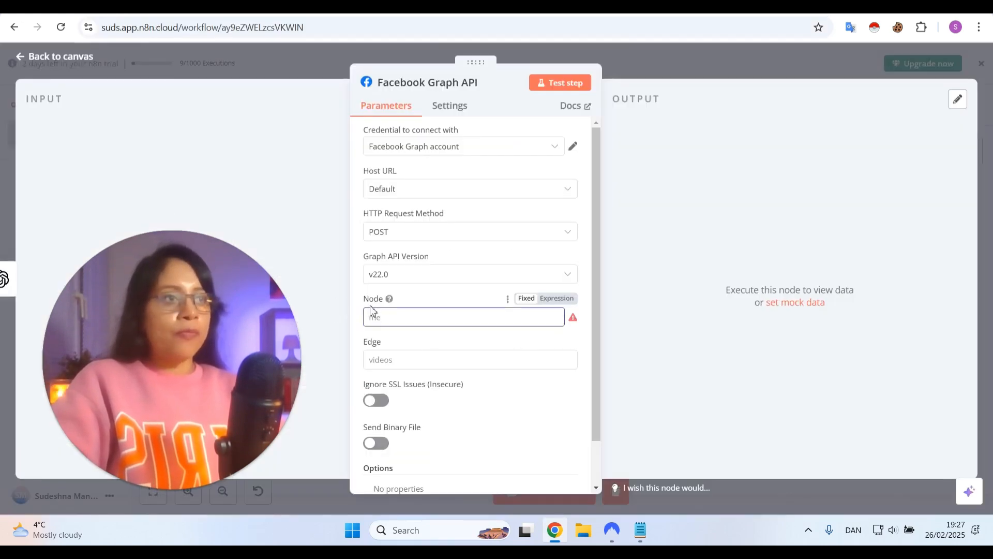
pyautogui.hotkey('ctrl', 'v')
pyautogui.moveTo(390, 301)
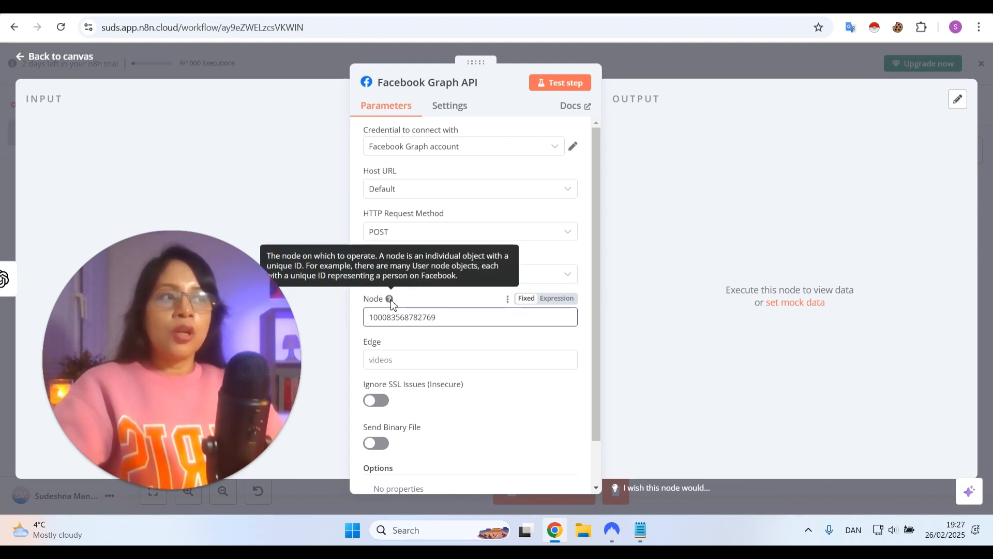
pyautogui.click(427, 296)
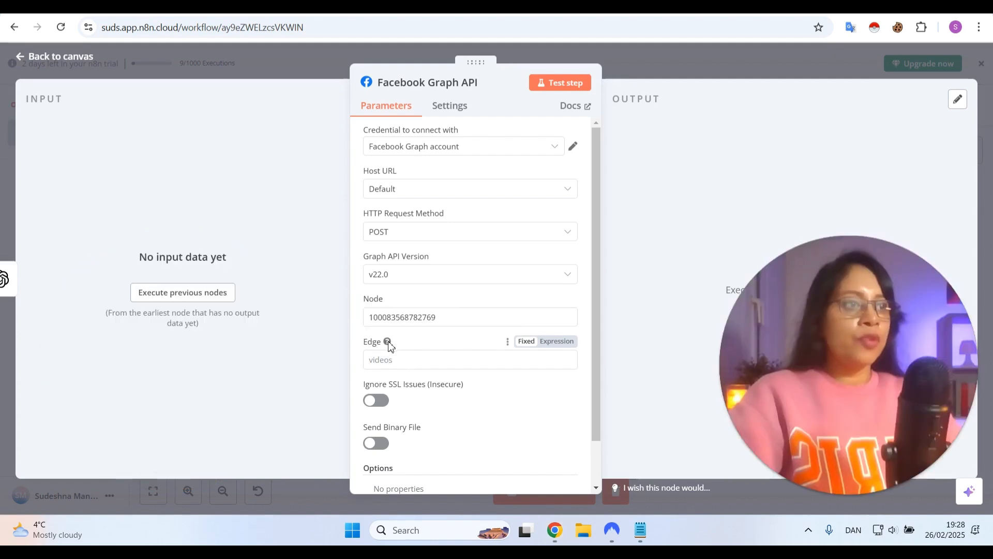
# Set the Edge of the Facebook Graph API node to /media_publish
pyautogui.moveTo(388, 343)
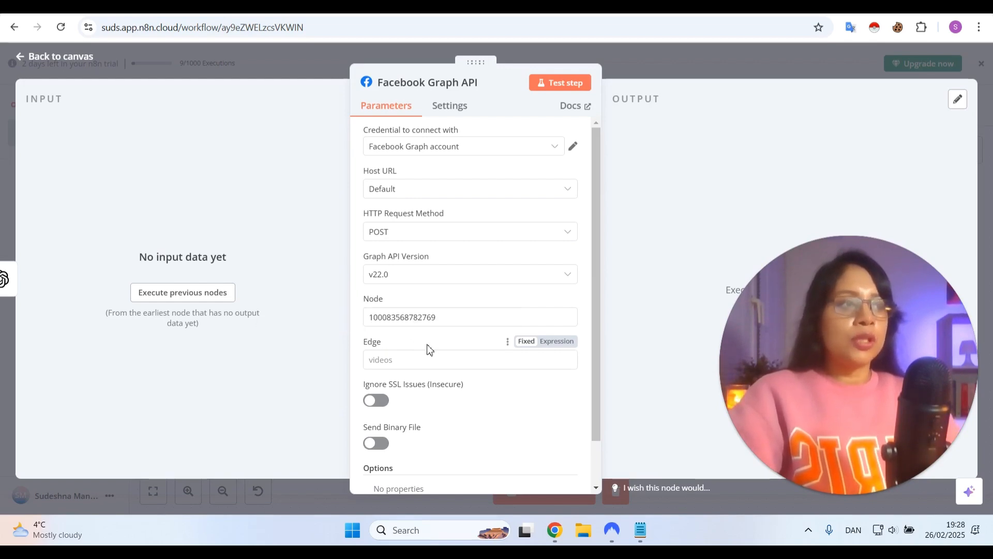
pyautogui.click(382, 360)
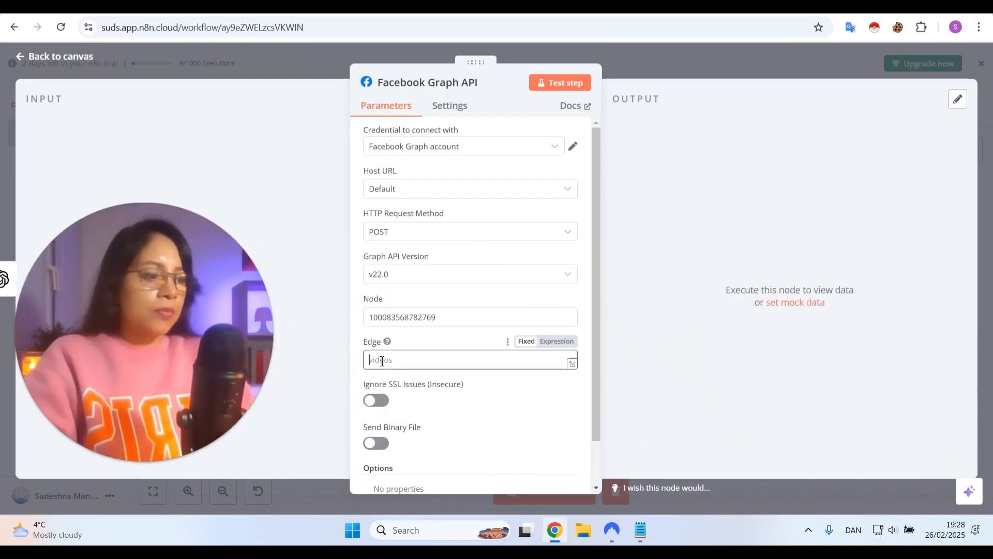
pyautogui.write('/me')
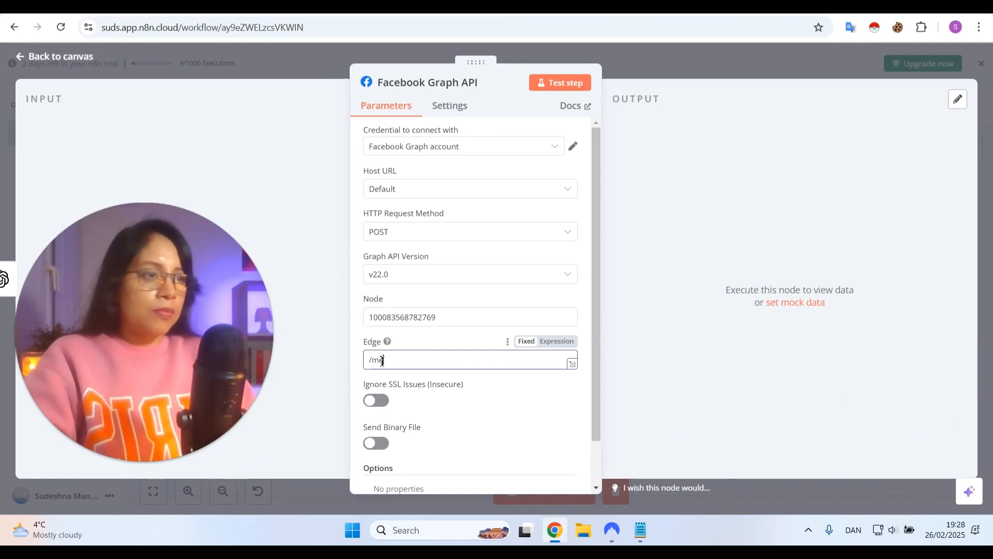
pyautogui.write('dia_pu')
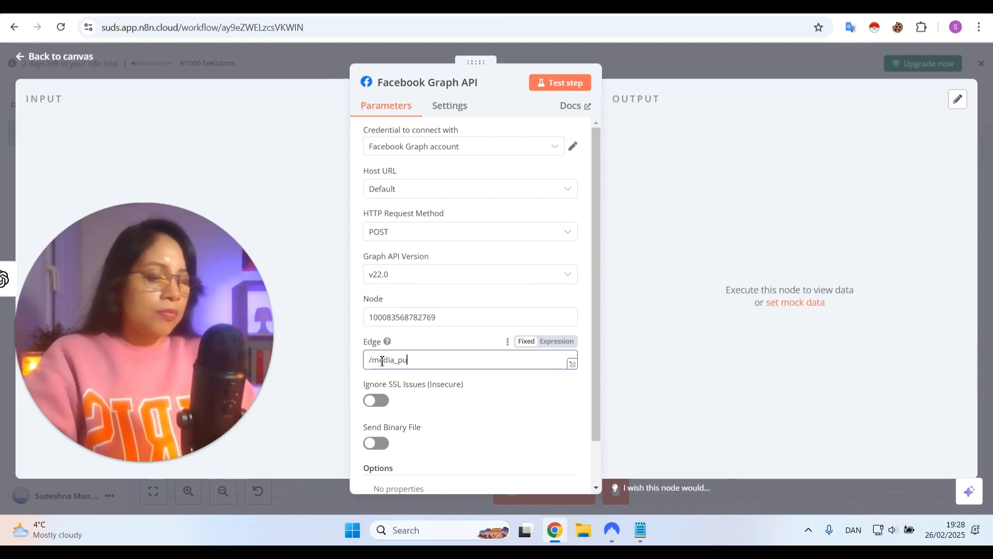
pyautogui.write('blish')
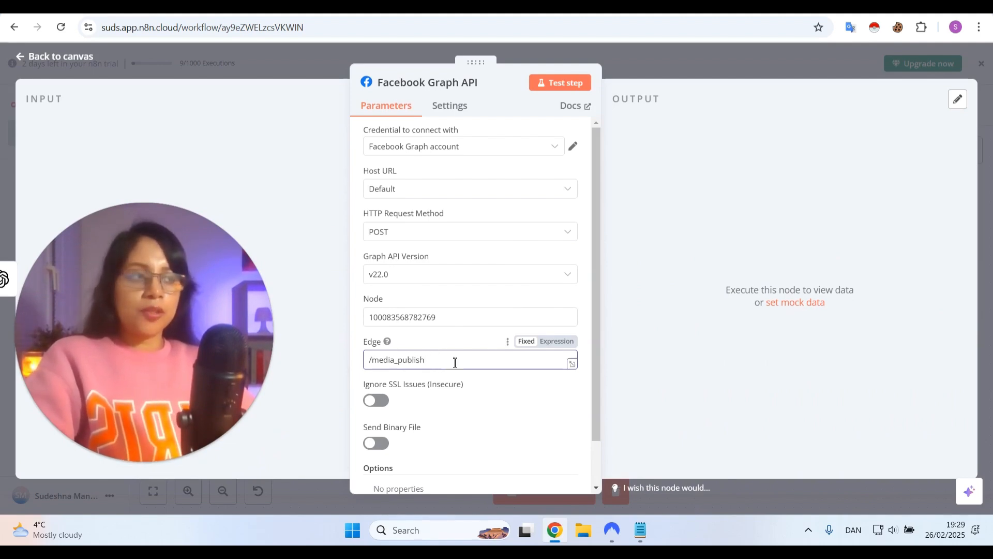
# Execute the previous nodes to load input data and look through the OpenAI1 image fields and the OpenAI posts
pyautogui.scroll(-1, 450, 373)
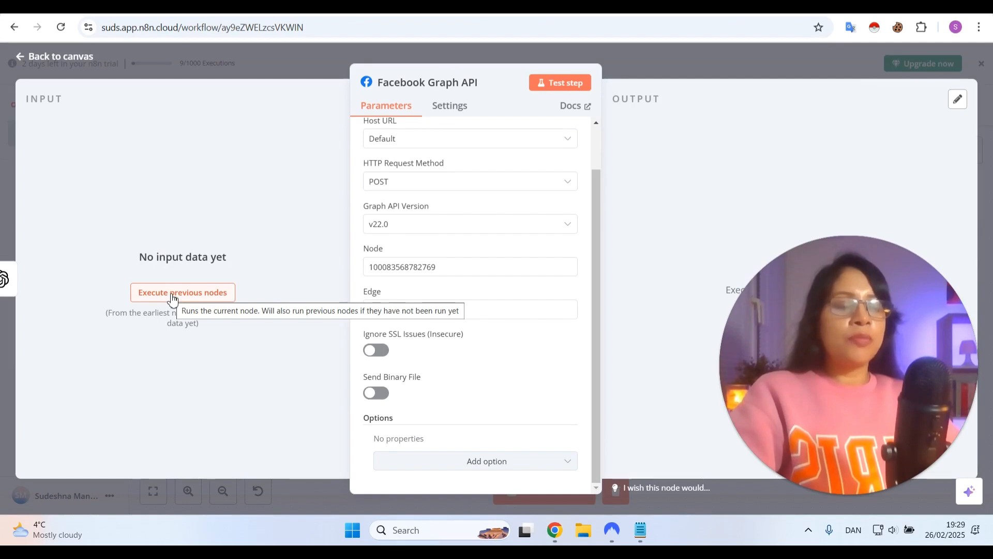
pyautogui.click(172, 296)
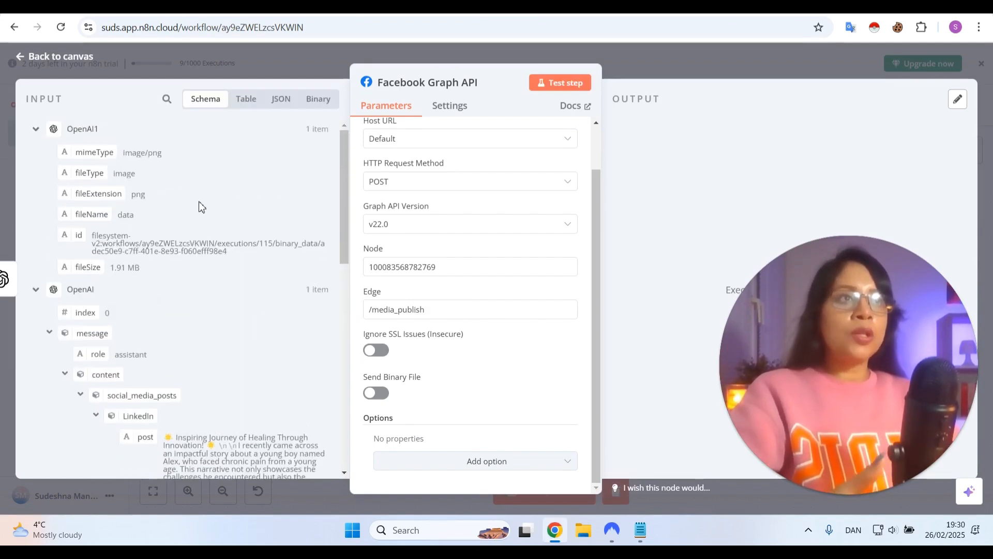
pyautogui.scroll(-1, 188, 233)
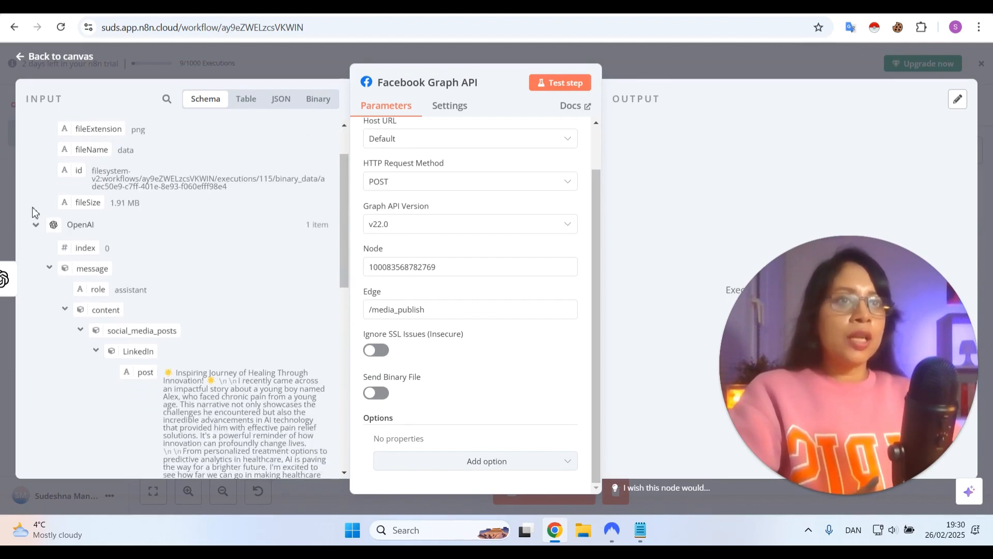
pyautogui.scroll(-2, 155, 253)
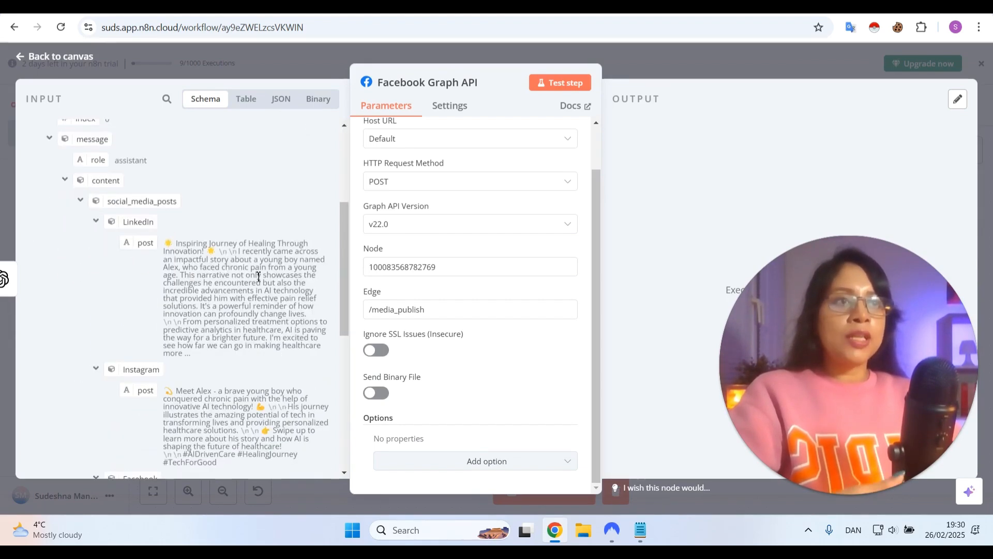
pyautogui.scroll(3, 243, 258)
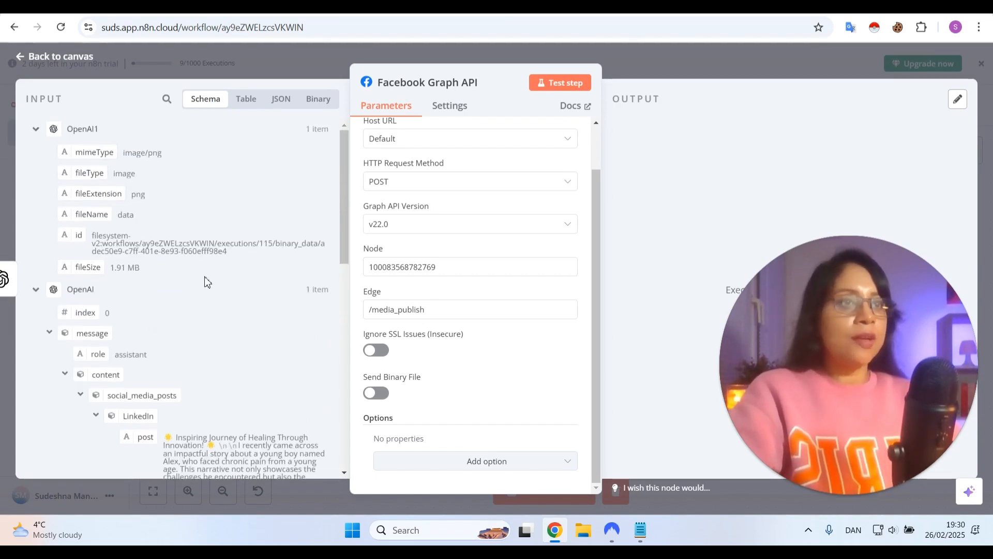
pyautogui.scroll(-4, 207, 282)
pyautogui.scroll(4, 204, 277)
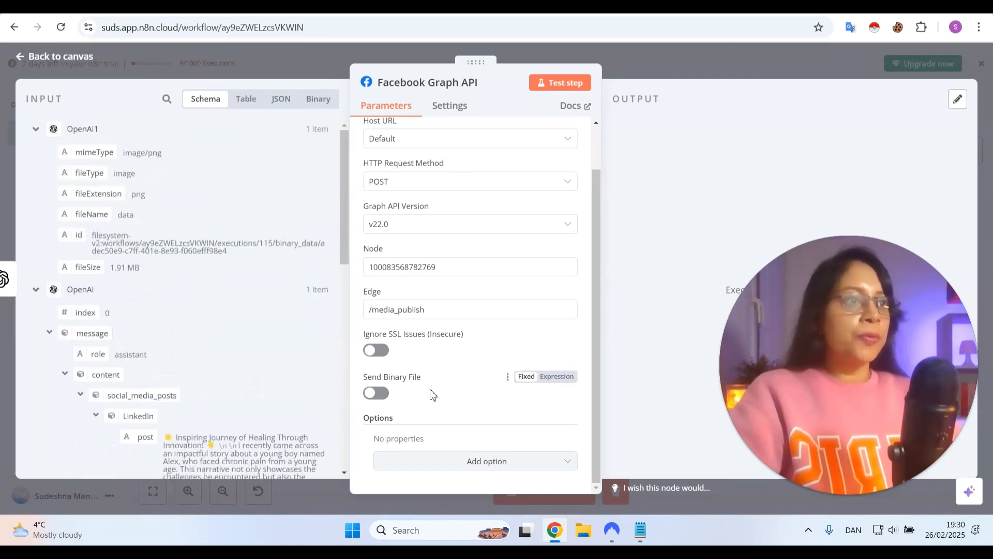
# Add the Query Parameters option with a parameter named id, mapping its value to the OpenAI1 id field as {{ $json.id }}
pyautogui.click(475, 466)
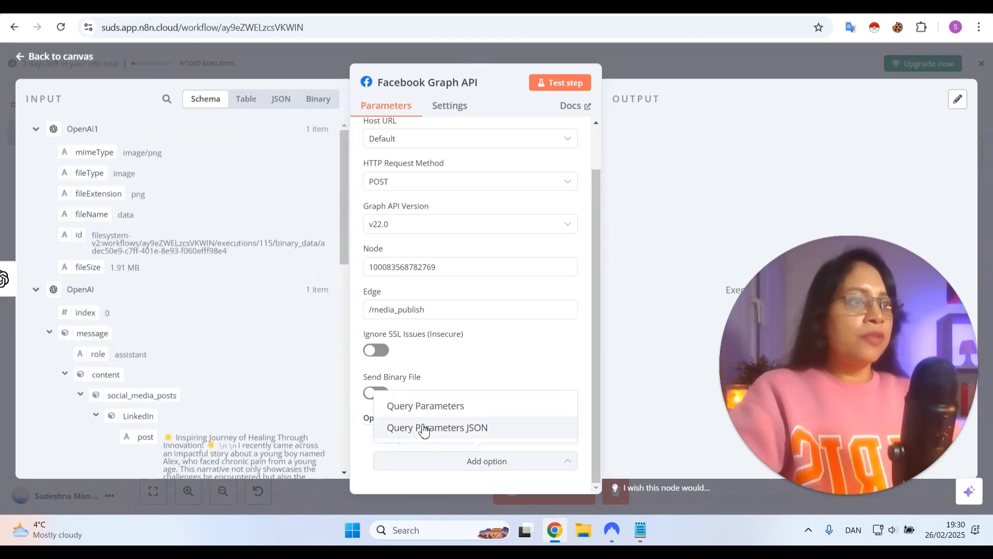
pyautogui.click(437, 407)
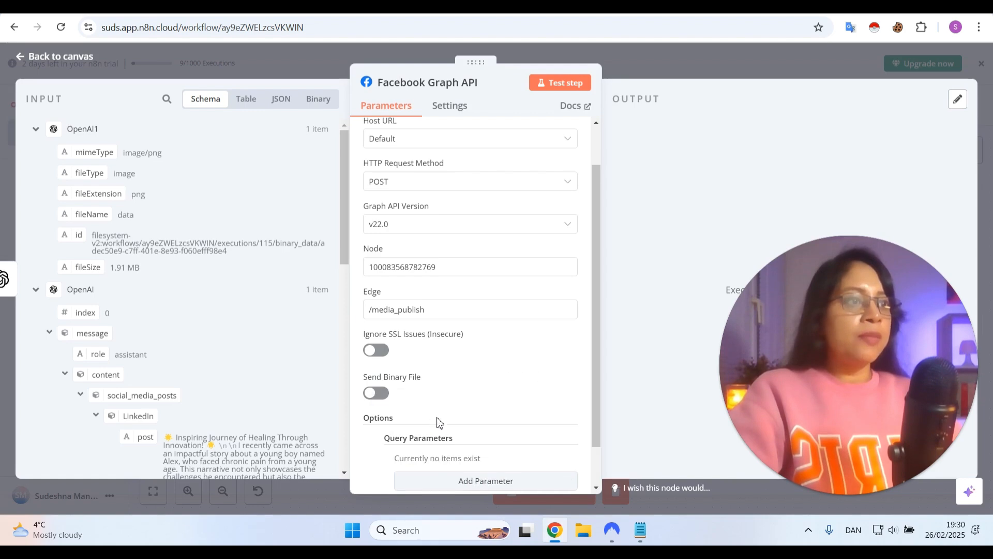
pyautogui.scroll(-1, 436, 419)
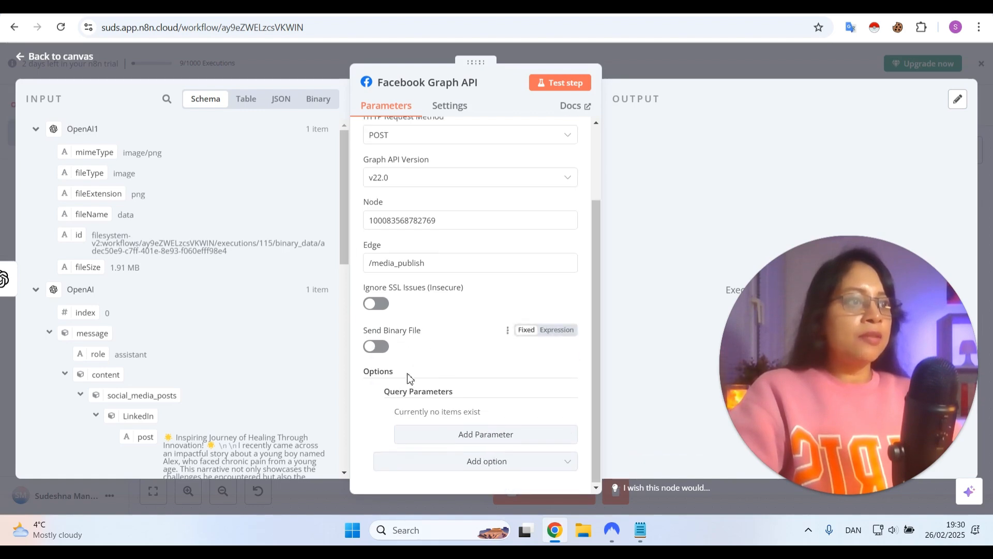
pyautogui.click(459, 435)
pyautogui.scroll(-2, 421, 362)
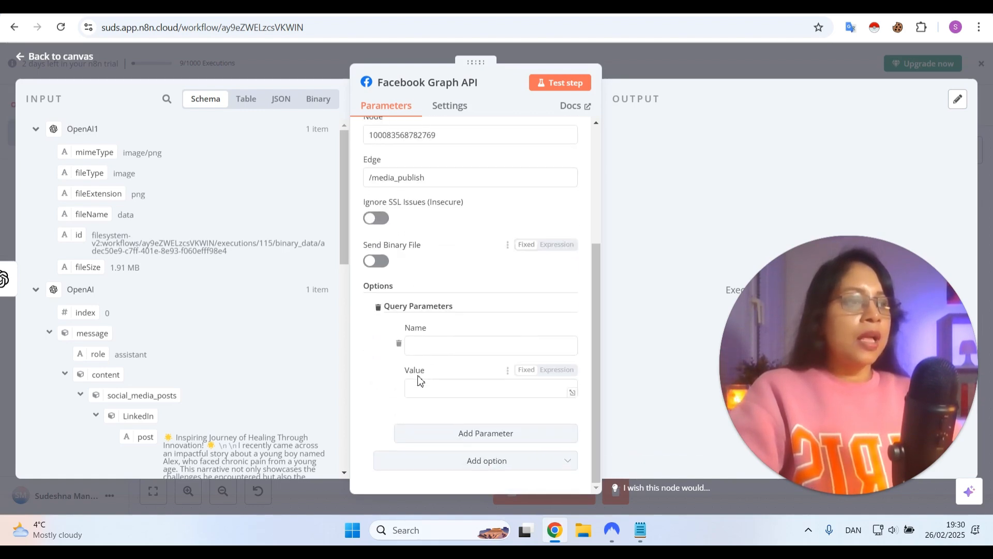
pyautogui.click(443, 351)
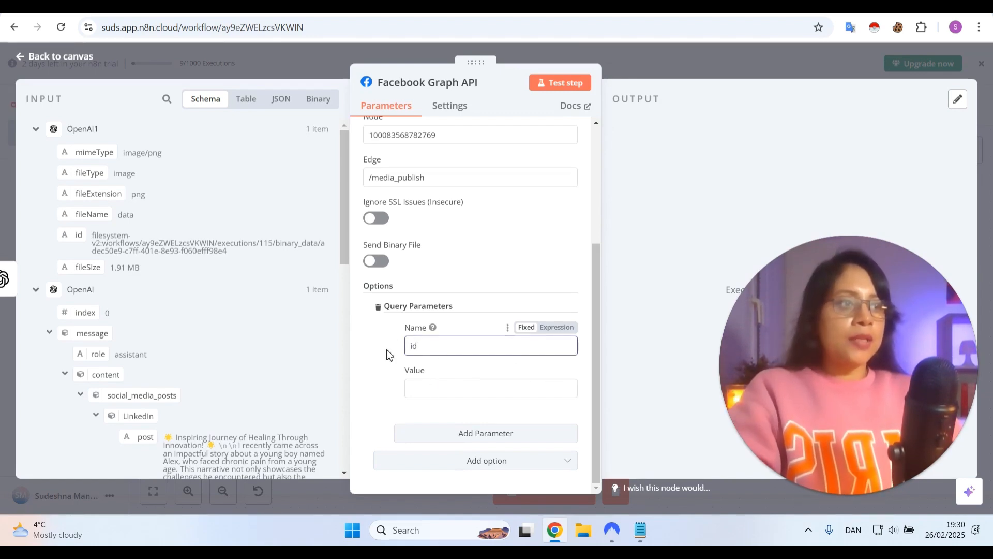
pyautogui.click(422, 387)
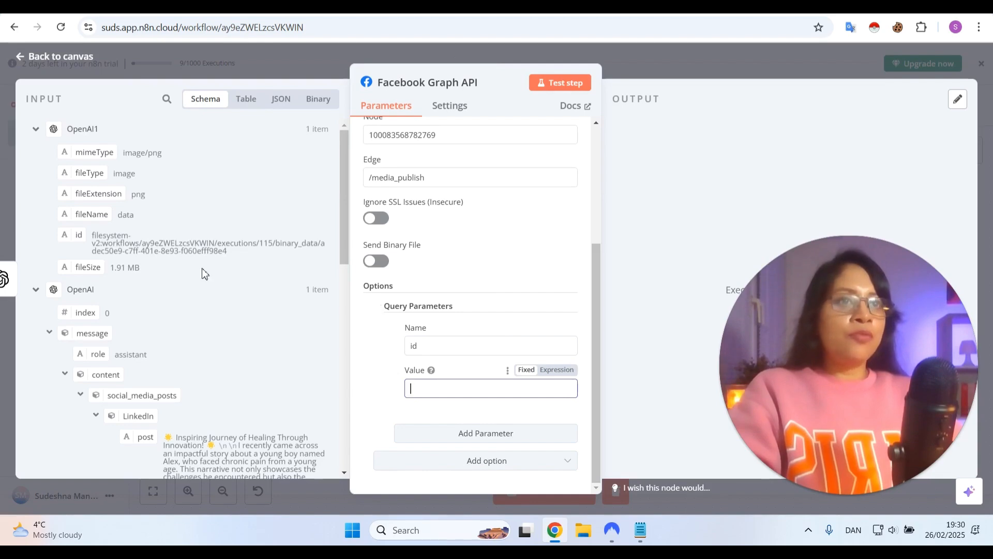
pyautogui.moveTo(81, 235); pyautogui.dragTo(409, 376)
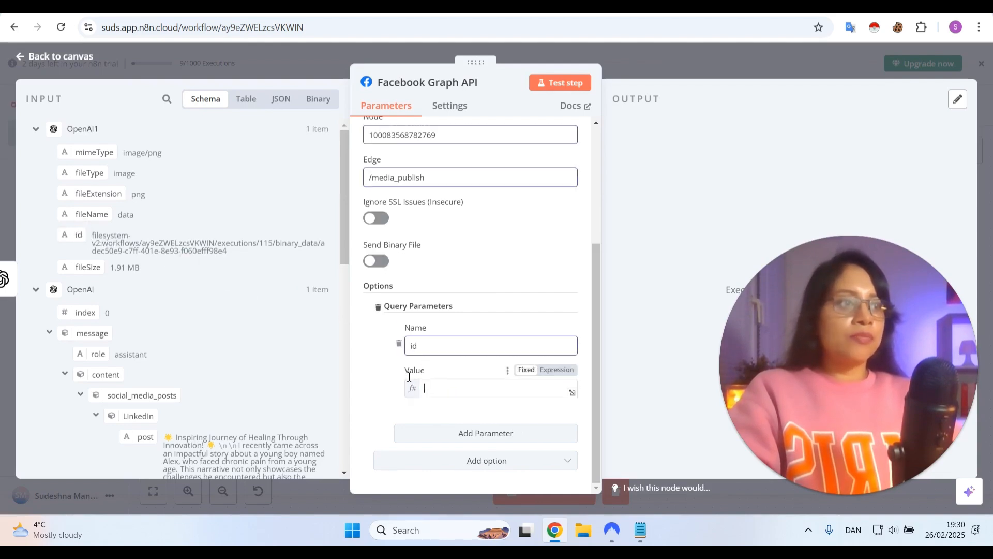
pyautogui.click(381, 361)
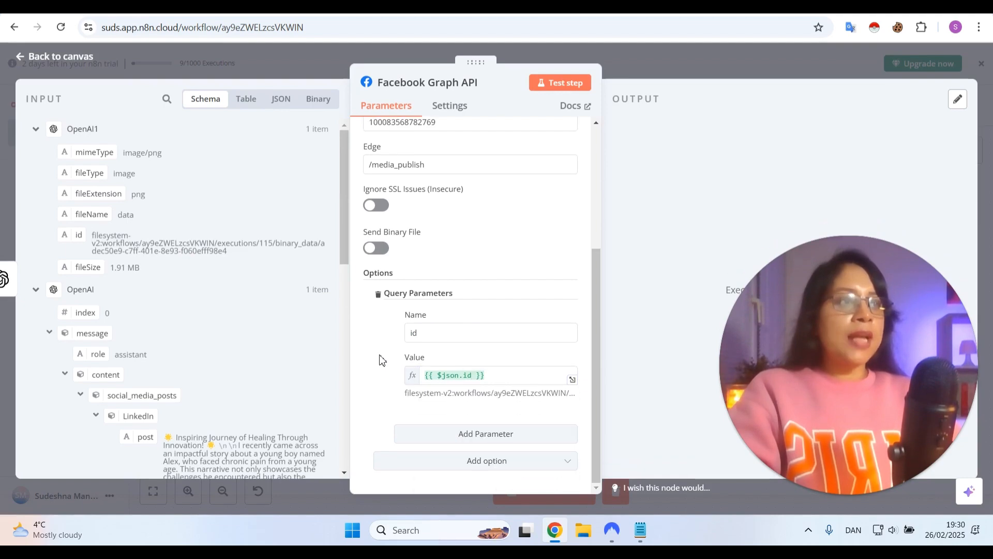
# Add a second query parameter named text and map its value to the Instagram post from the OpenAI output
pyautogui.click(452, 437)
pyautogui.click(435, 344)
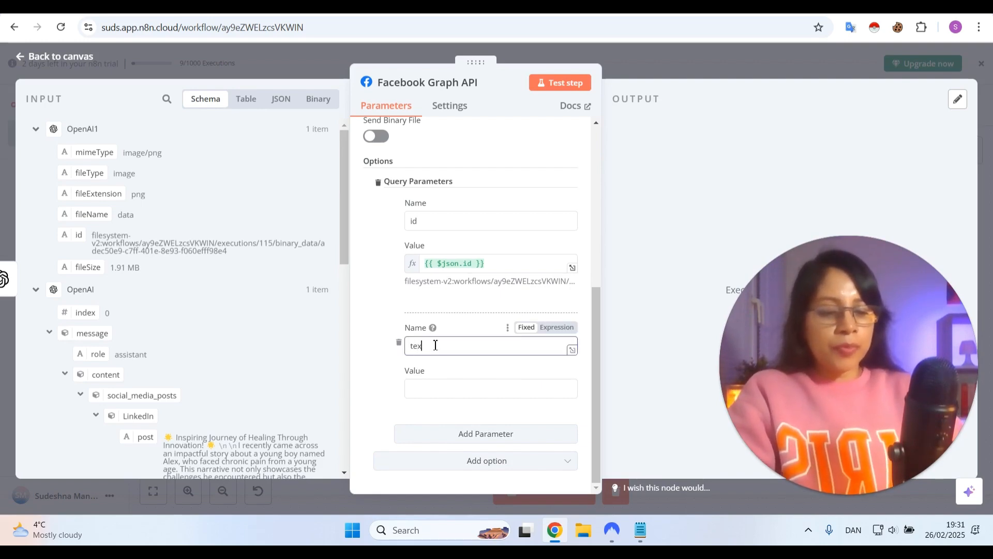
pyautogui.click(434, 389)
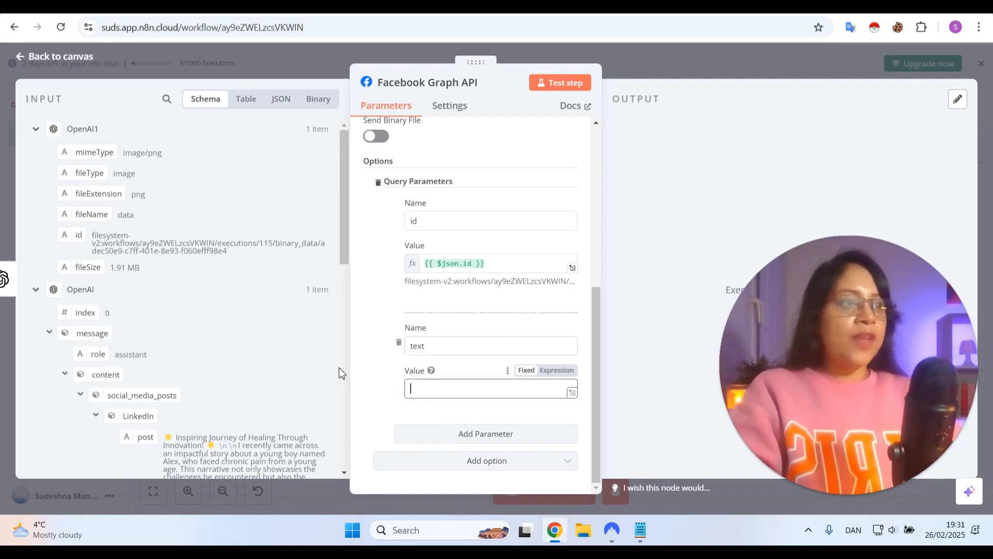
pyautogui.scroll(-3, 173, 318)
pyautogui.scroll(-5, 170, 312)
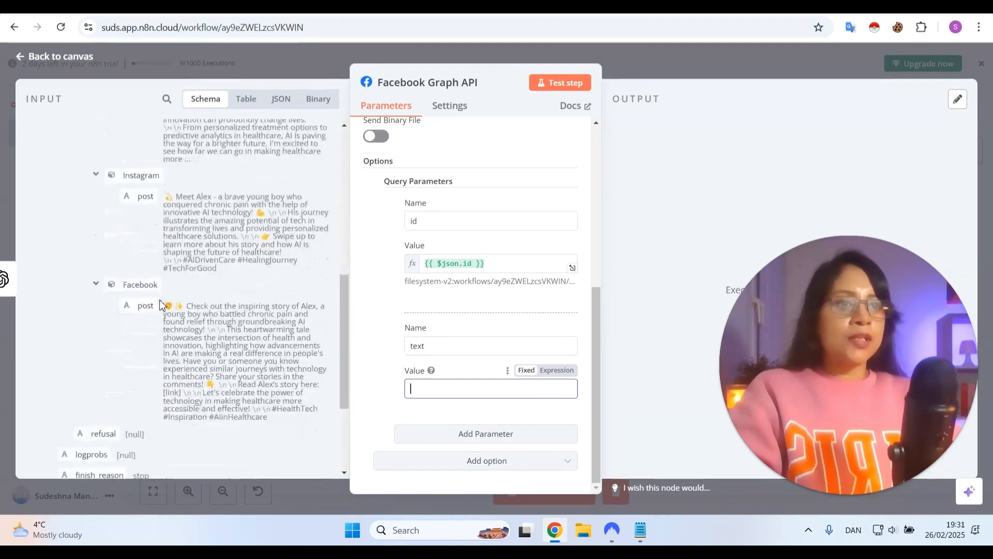
pyautogui.moveTo(146, 197); pyautogui.dragTo(453, 387)
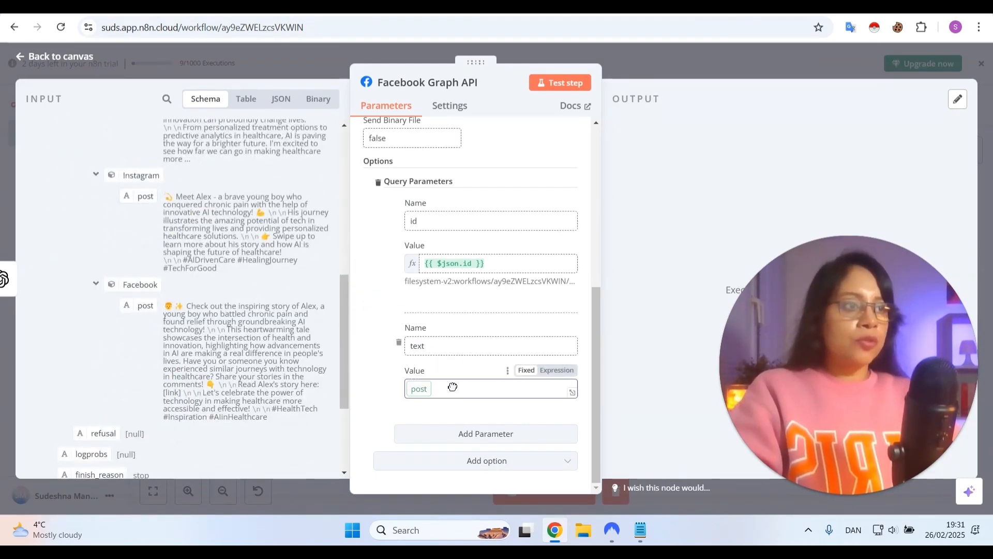
# Rename the id query parameter of the Facebook Graph API node to image and return to the workflow canvas
pyautogui.scroll(3, 371, 317)
pyautogui.doubleClick(414, 351)
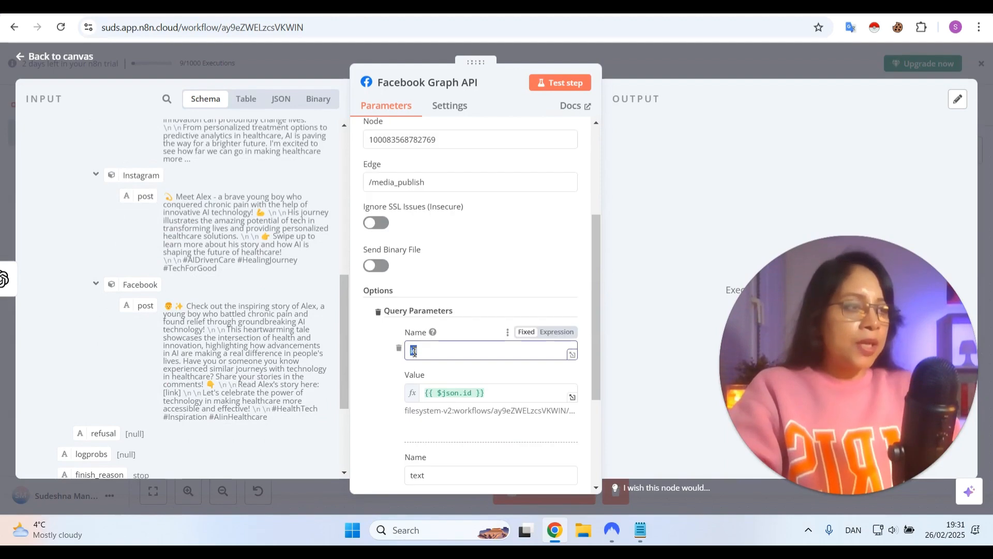
pyautogui.write('image')
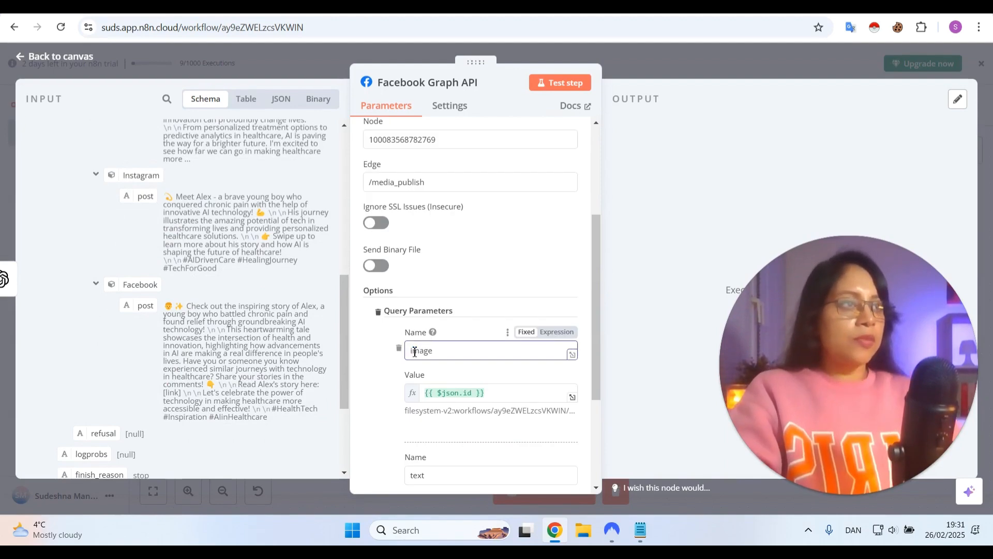
pyautogui.click(467, 279)
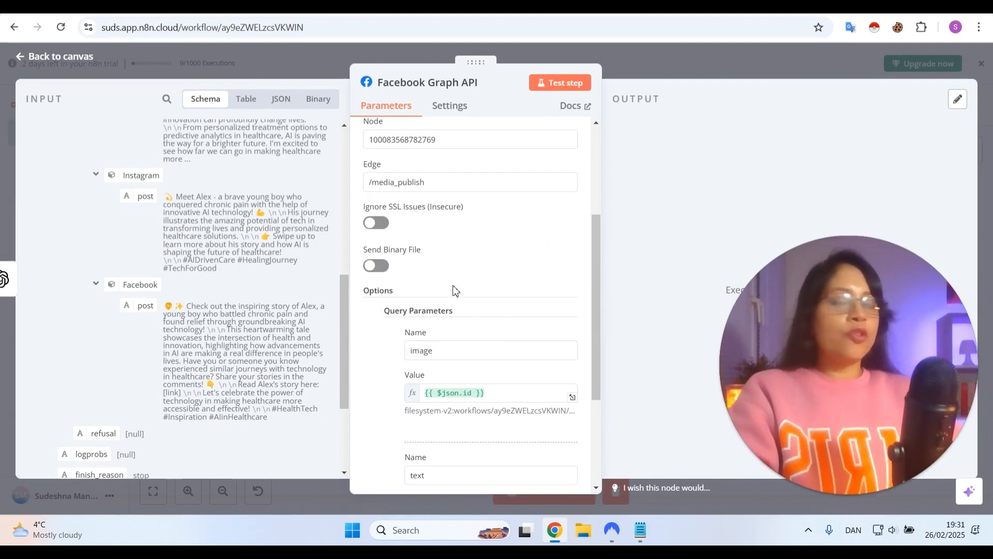
pyautogui.scroll(-3, 439, 341)
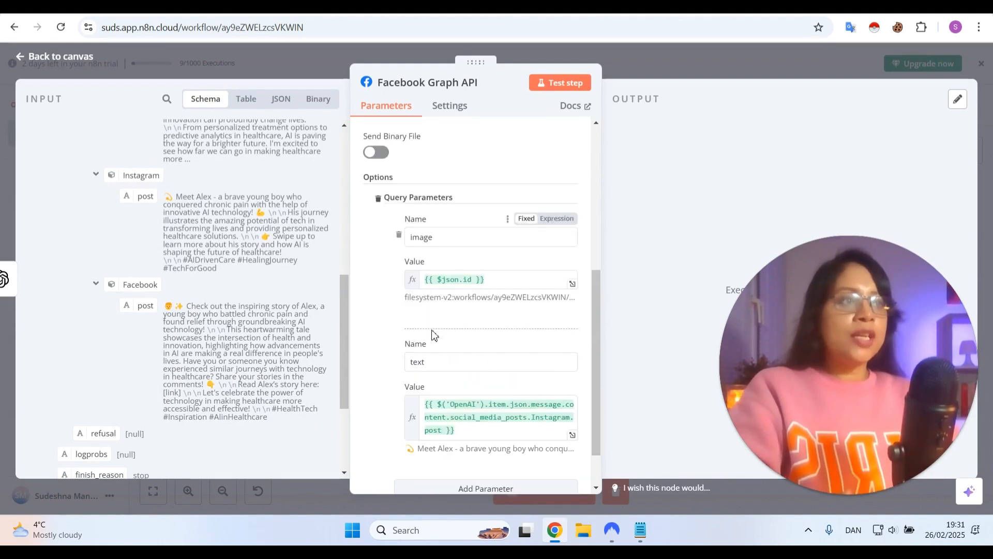
pyautogui.scroll(-1, 405, 355)
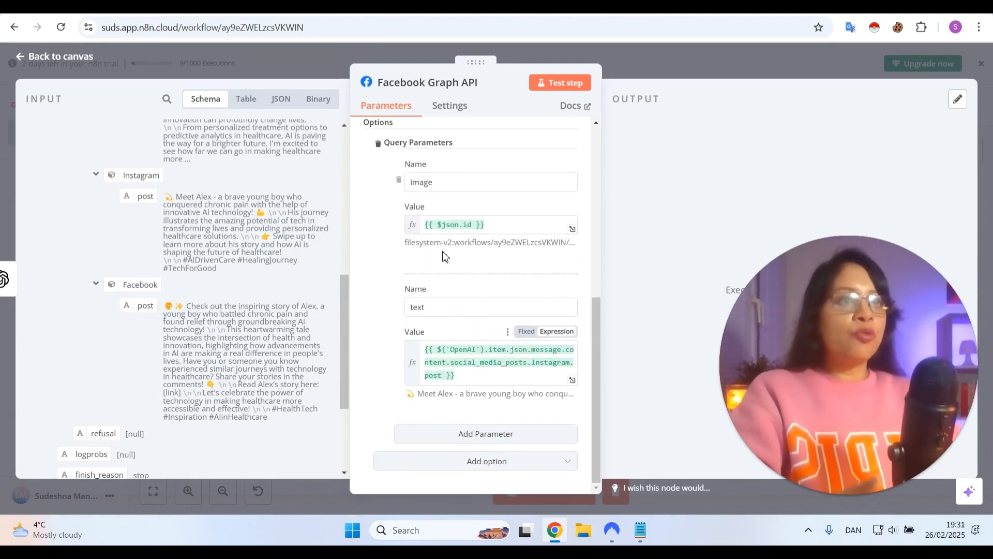
pyautogui.scroll(3, 444, 255)
pyautogui.scroll(4, 443, 255)
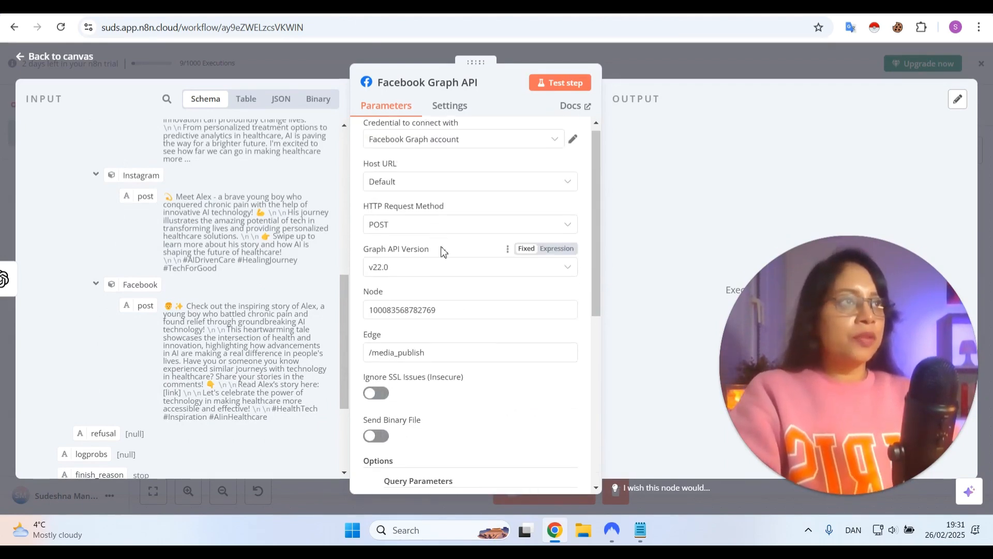
pyautogui.click(58, 57)
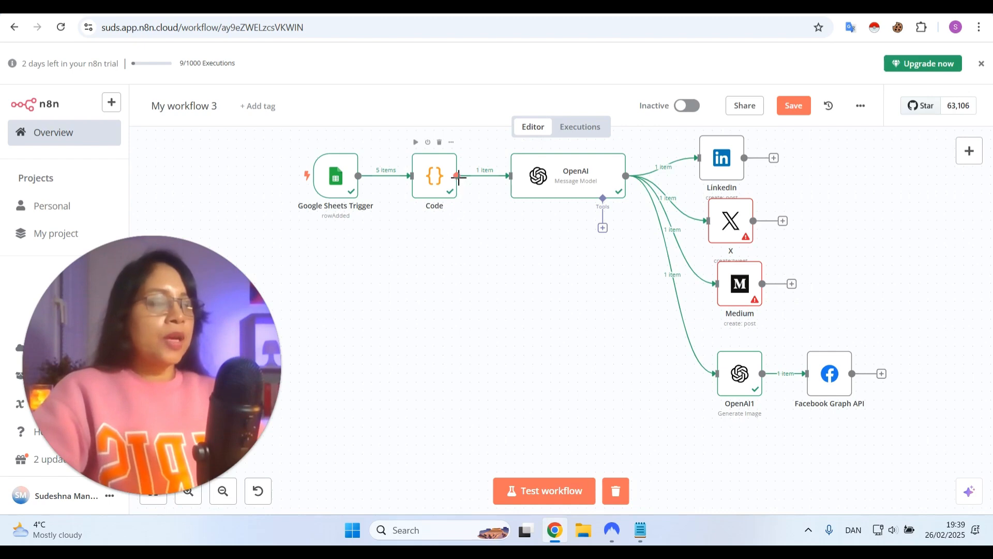
# Branch a new AI Agent node off the output of the Code node
pyautogui.moveTo(458, 177); pyautogui.dragTo(492, 326)
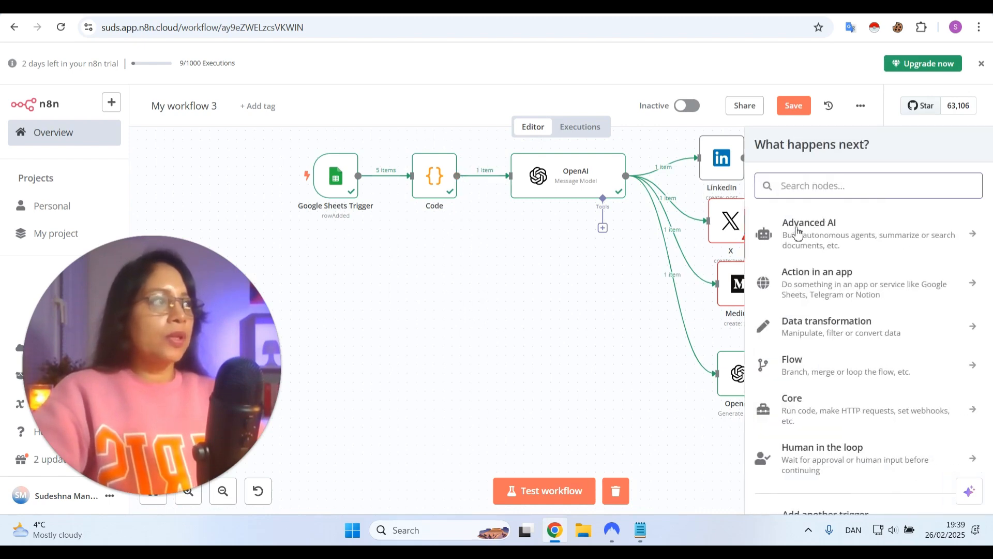
pyautogui.click(797, 232)
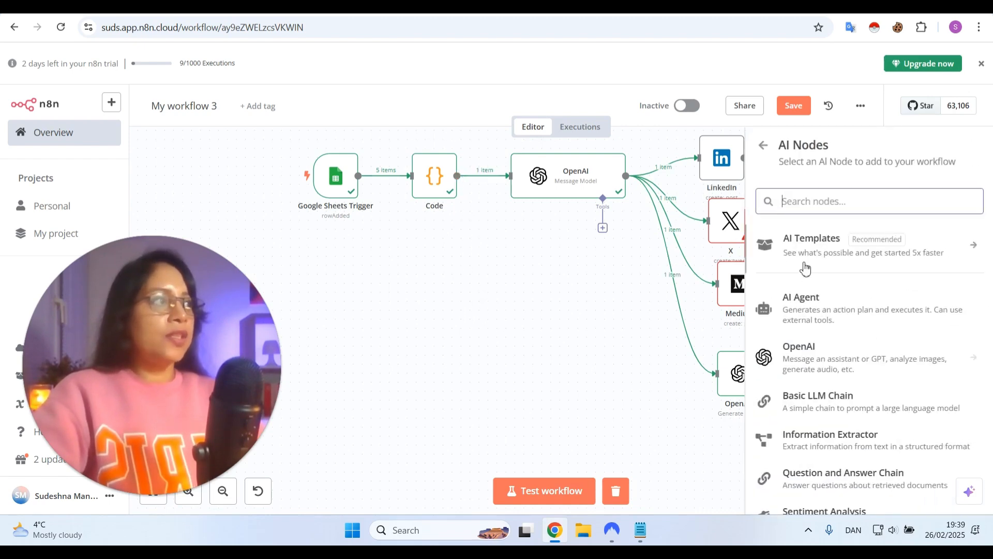
pyautogui.click(795, 317)
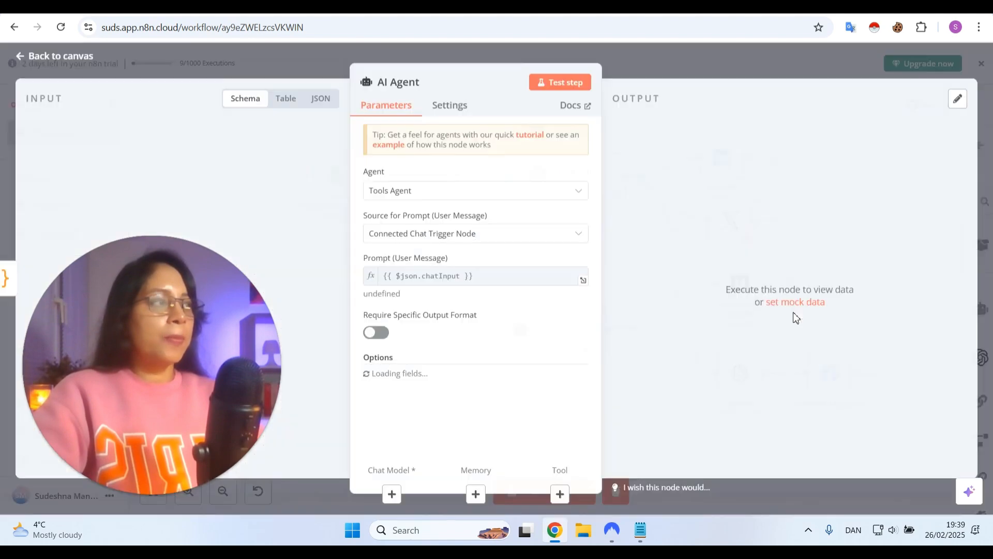
# Keep the AI Agent as Tools Agent and set its Source for Prompt (User Message) to Define below
pyautogui.click(424, 197)
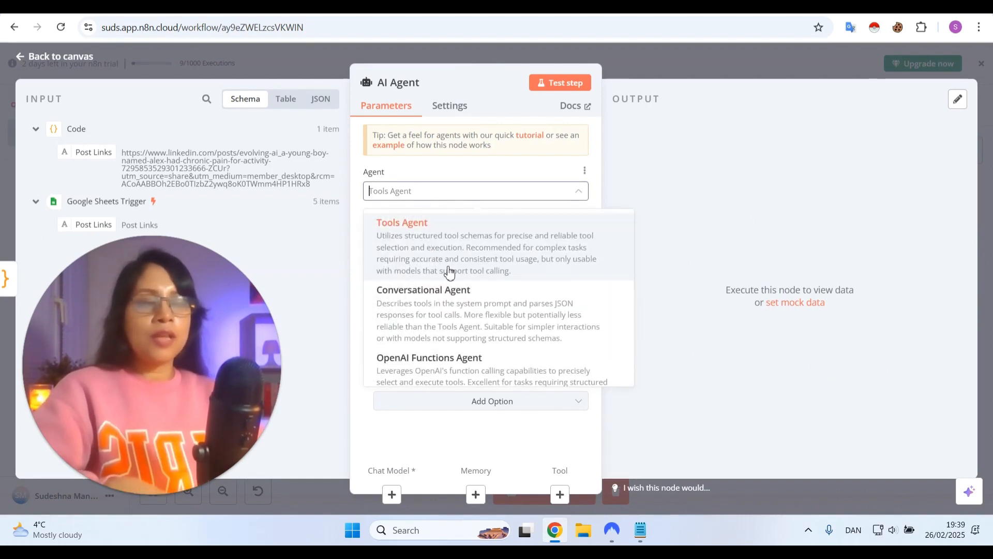
pyautogui.click(424, 176)
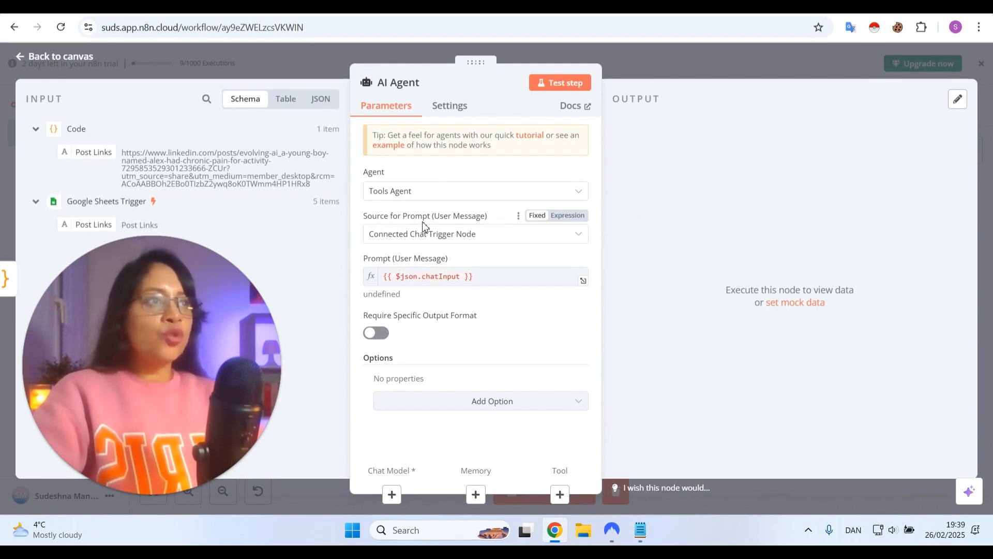
pyautogui.click(490, 240)
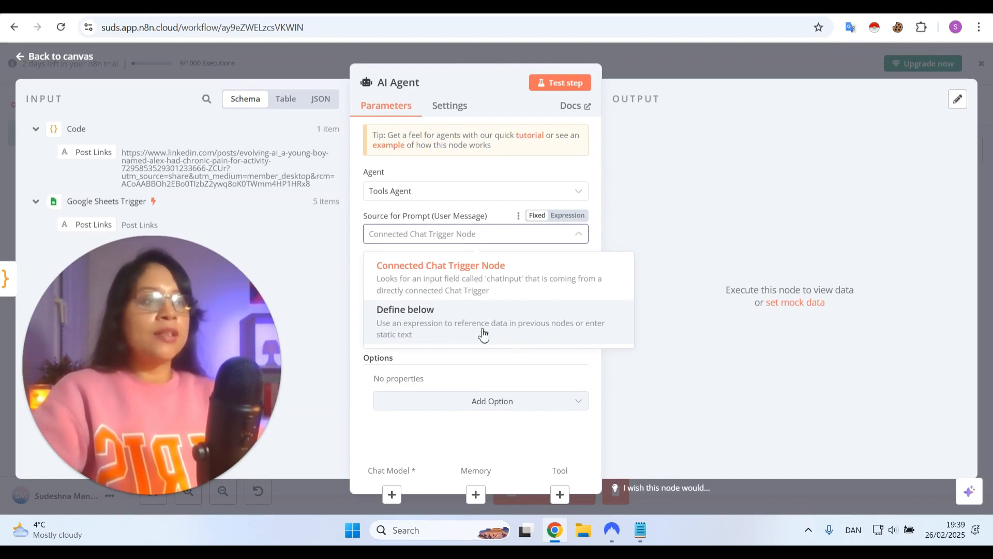
pyautogui.click(473, 318)
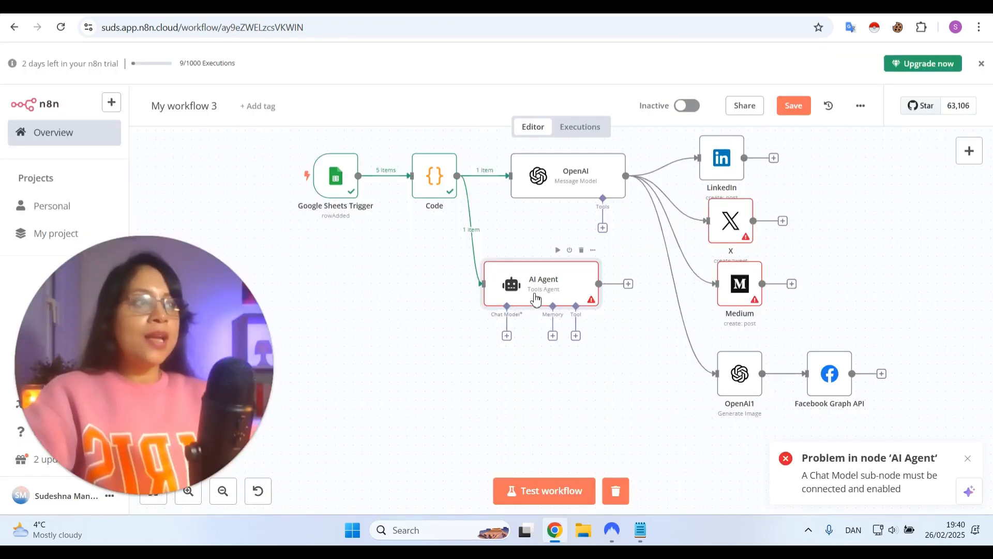
# Attach an OpenAI Chat Model sub-node to the AI Agent's Chat Model connection
pyautogui.click(507, 337)
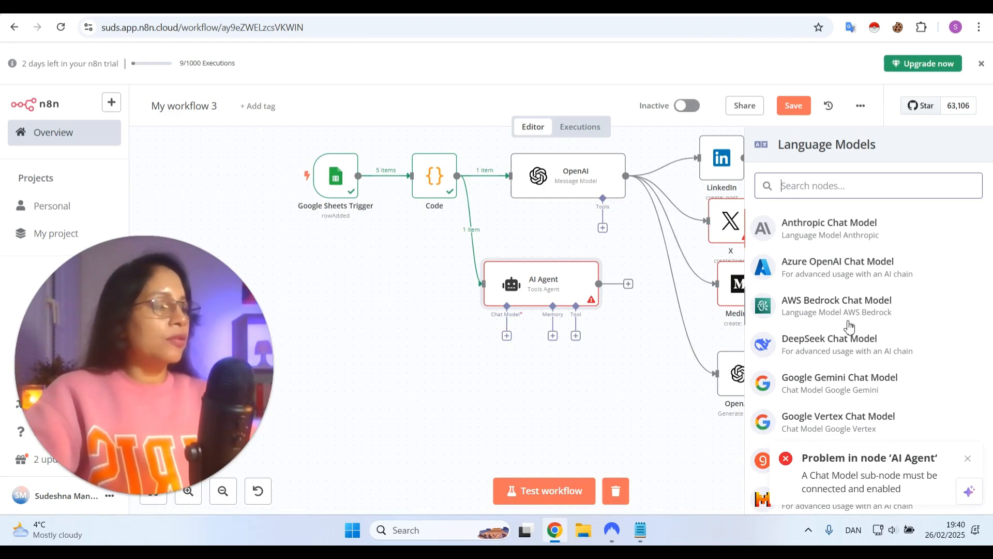
pyautogui.scroll(-3, 879, 362)
pyautogui.click(968, 458)
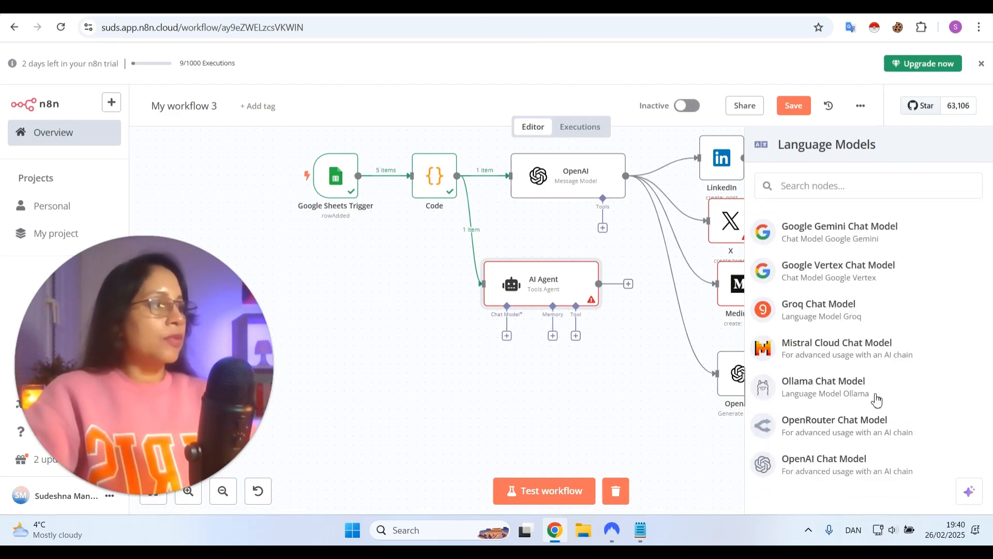
pyautogui.click(833, 465)
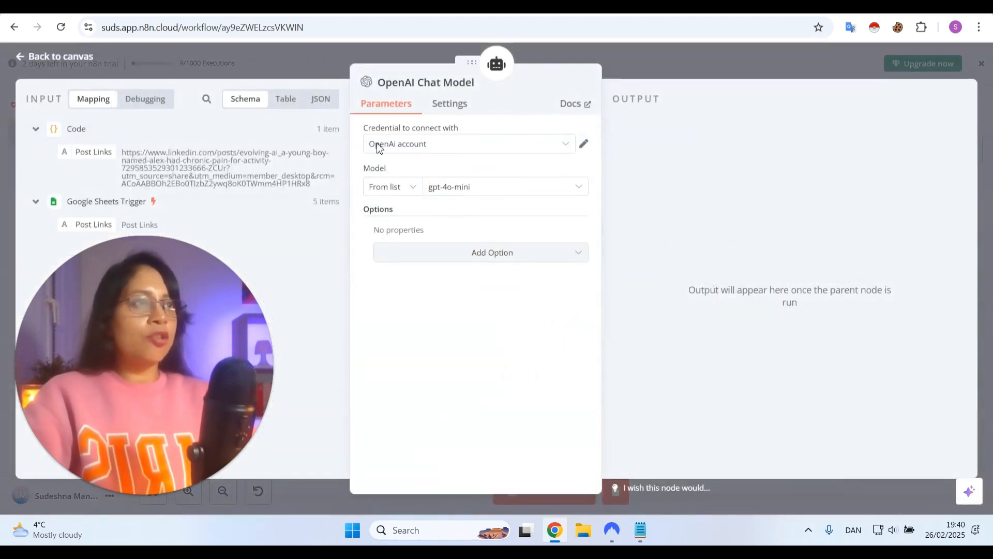
# Select the OpenAi account credential for the OpenAI Chat Model and check its connection settings
pyautogui.click(396, 147)
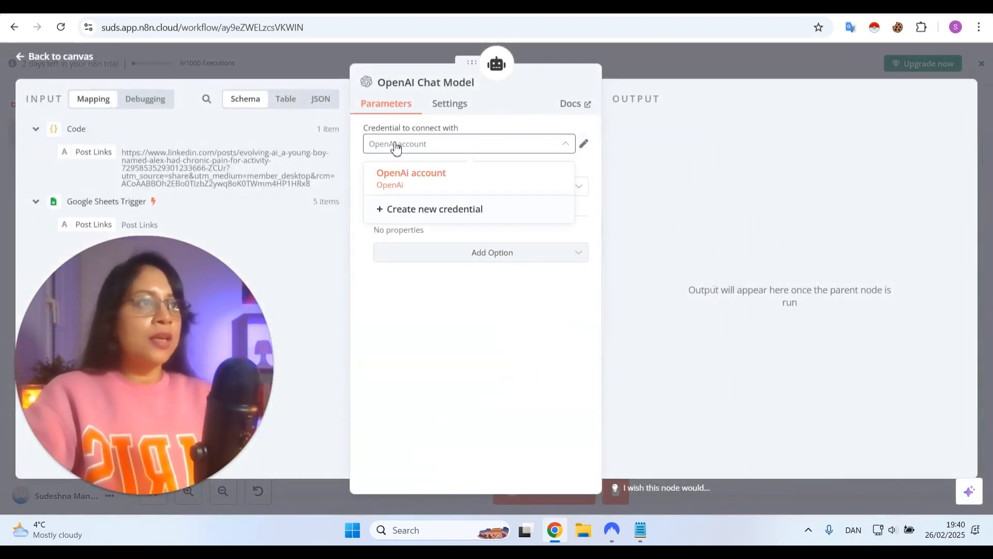
pyautogui.click(406, 179)
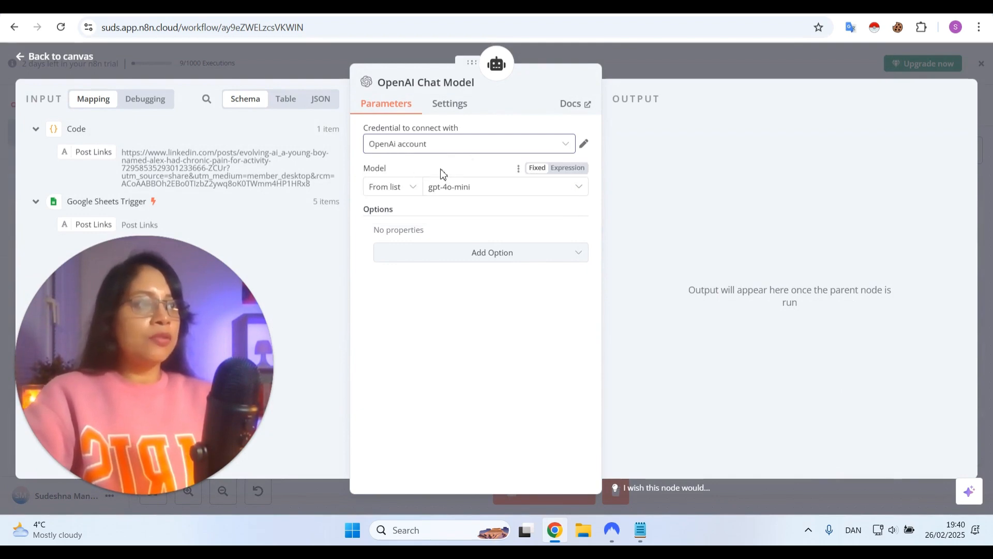
pyautogui.click(584, 145)
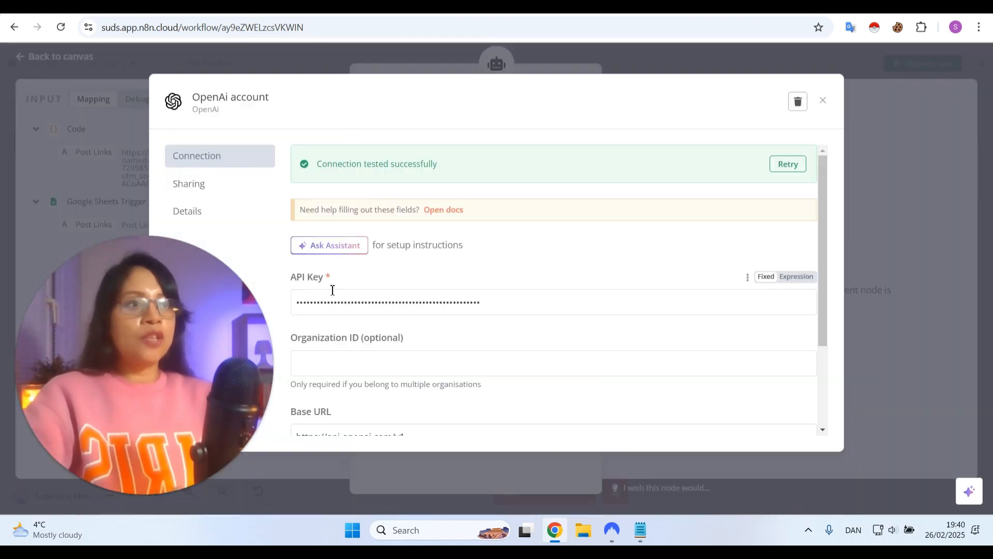
pyautogui.click(824, 103)
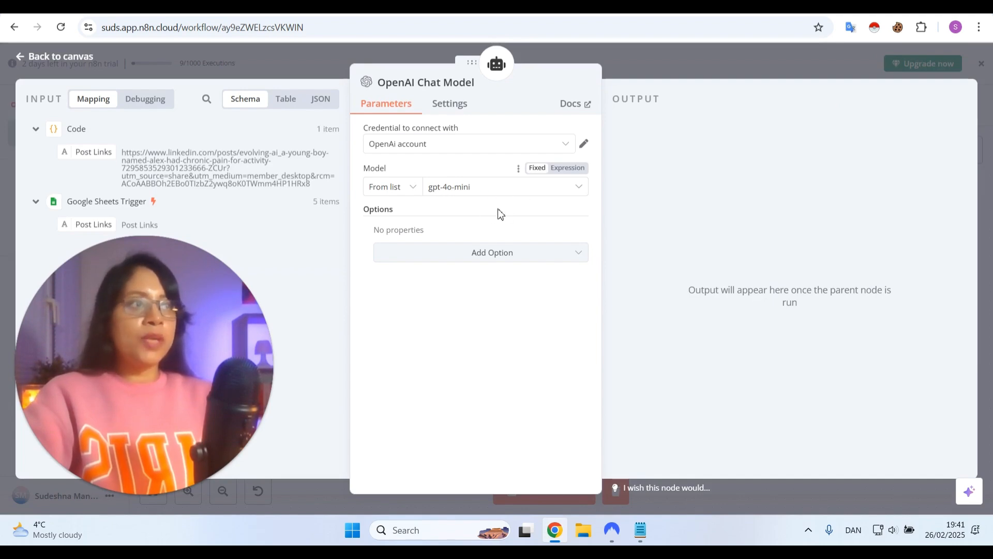
# Return to the canvas and move the OpenAI Chat Model and AI Agent nodes beneath the Code node
pyautogui.click(61, 57)
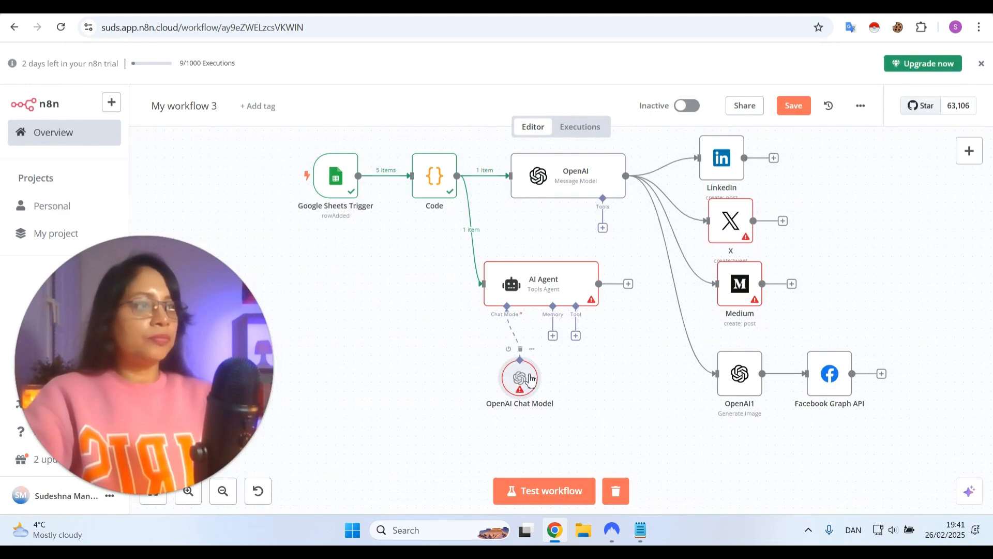
pyautogui.moveTo(531, 380); pyautogui.dragTo(423, 392)
pyautogui.moveTo(527, 292); pyautogui.dragTo(438, 301)
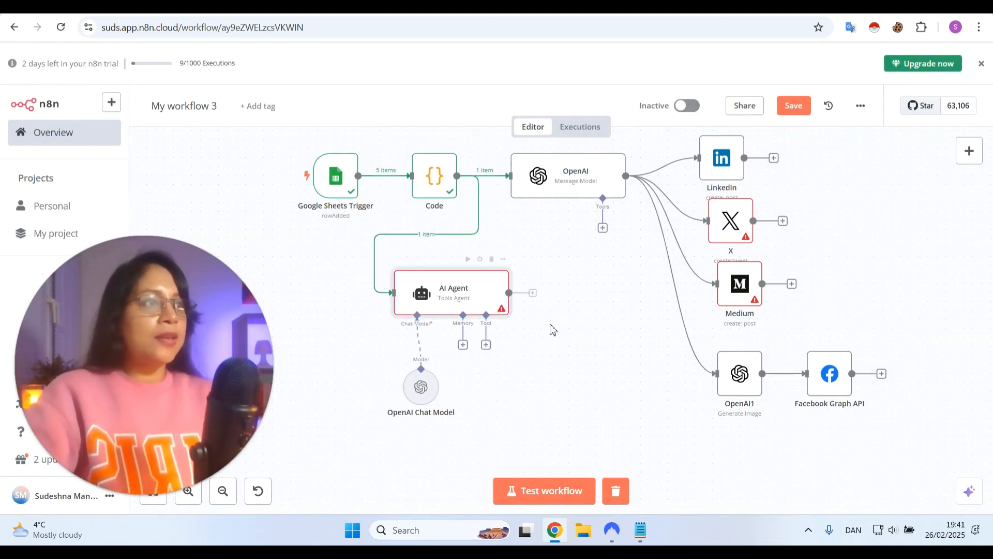
# Search for gmail and add a Gmail node with the Send a message action after the AI Agent
pyautogui.press('Tab')
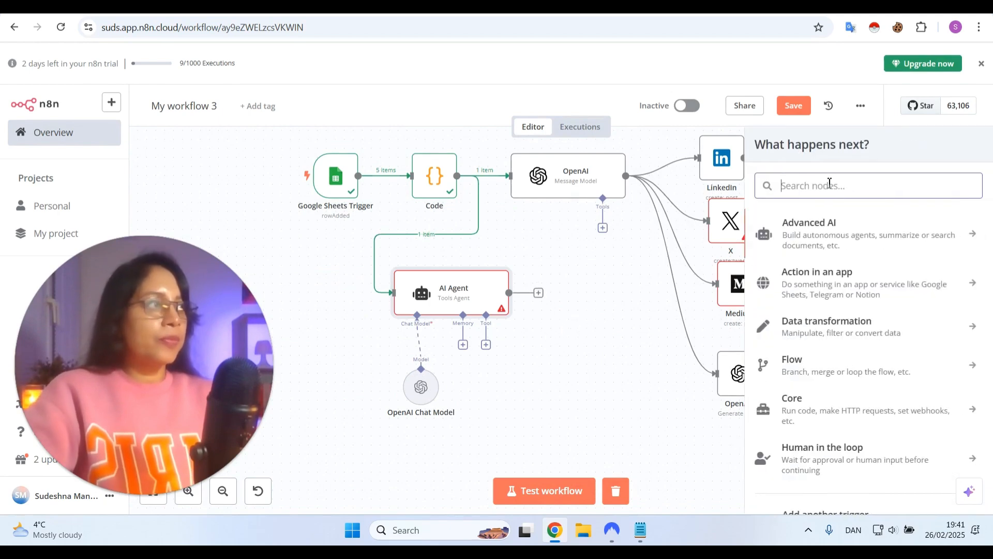
pyautogui.write('gamil')
pyautogui.press('BackSpace')
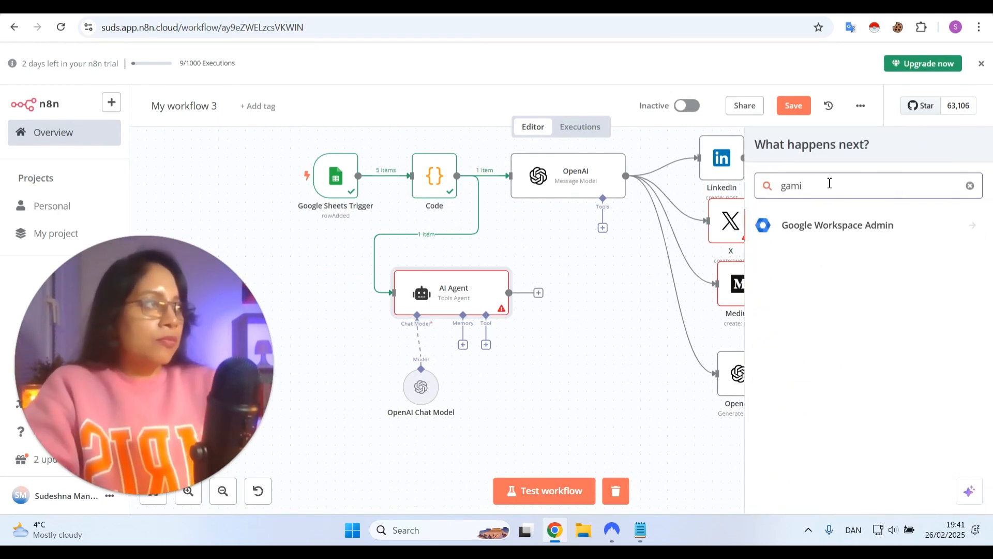
pyautogui.press('BackSpace')
pyautogui.press('BackSpace')
pyautogui.press('BackSpace')
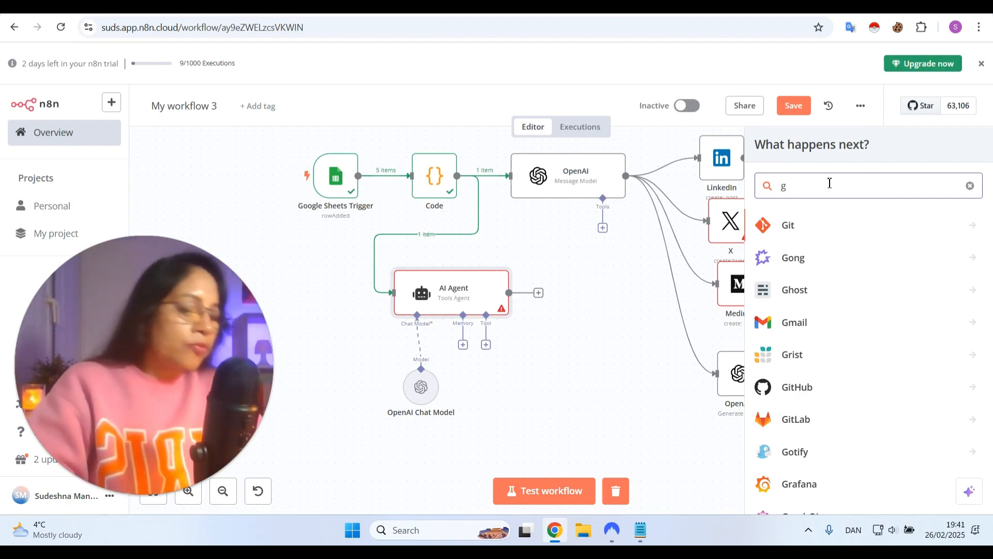
pyautogui.write('mail')
pyautogui.click(853, 229)
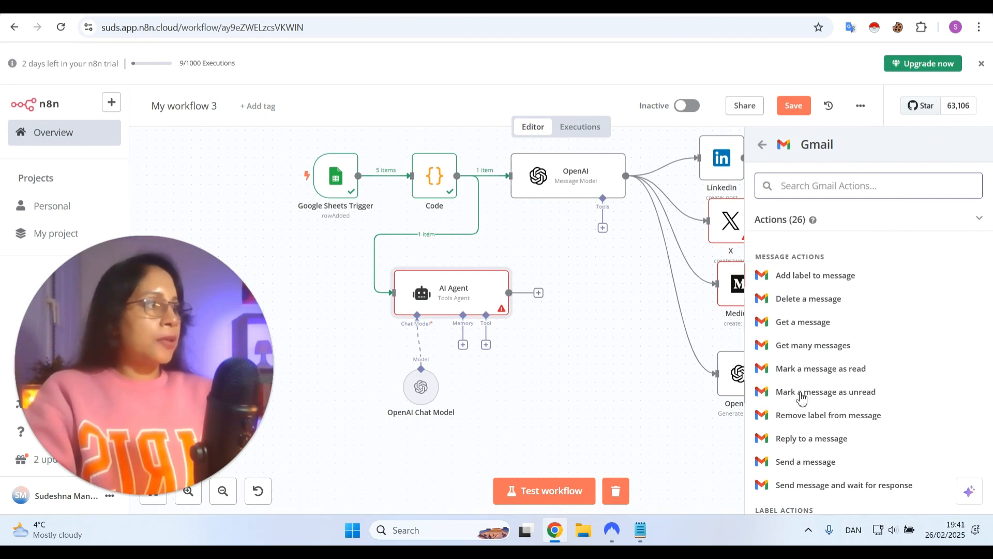
pyautogui.scroll(-2, 805, 446)
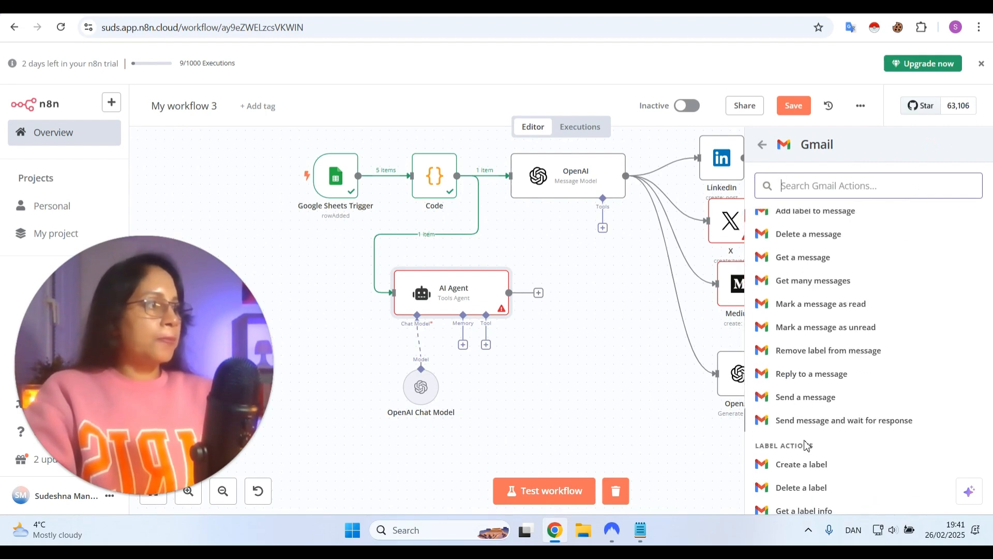
pyautogui.click(745, 396)
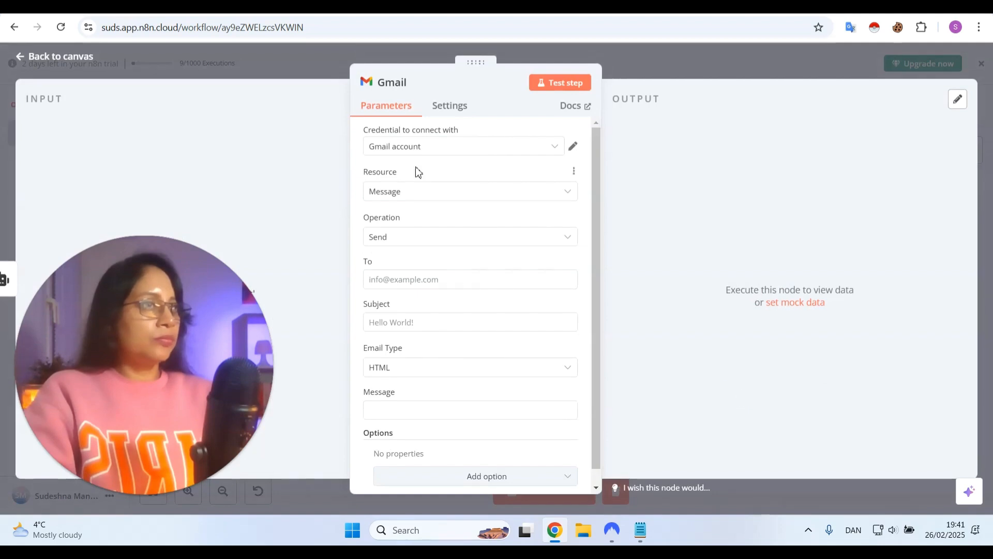
pyautogui.click(413, 150)
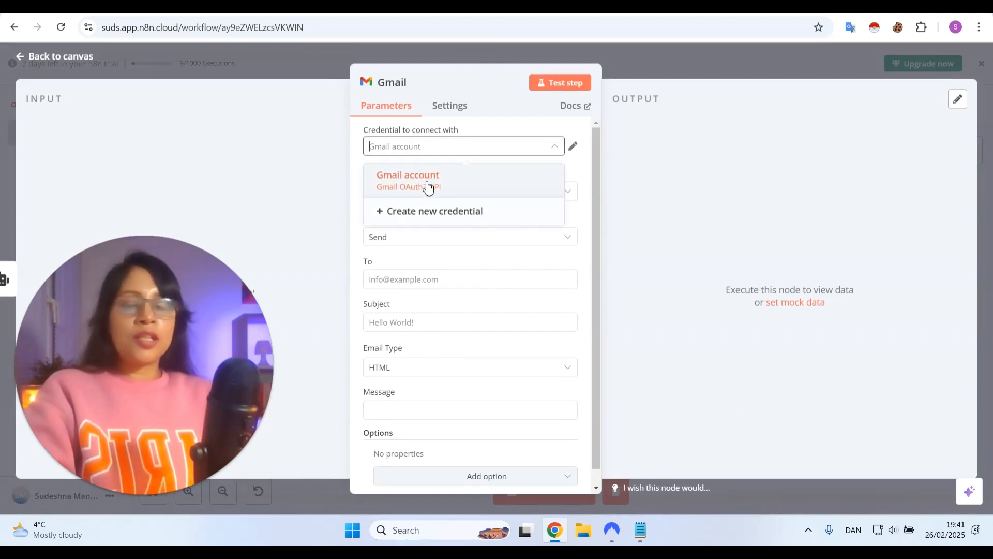
pyautogui.click(440, 212)
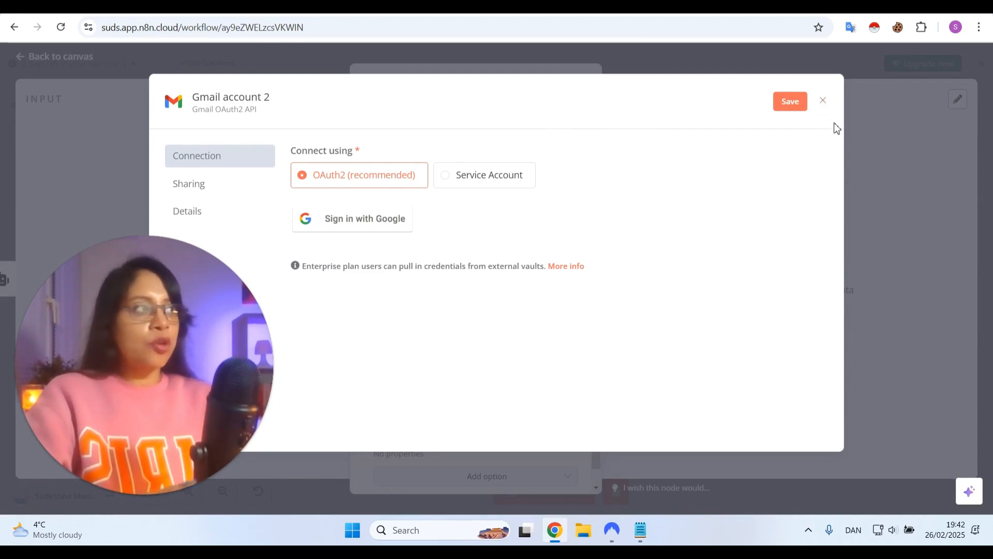
pyautogui.click(823, 101)
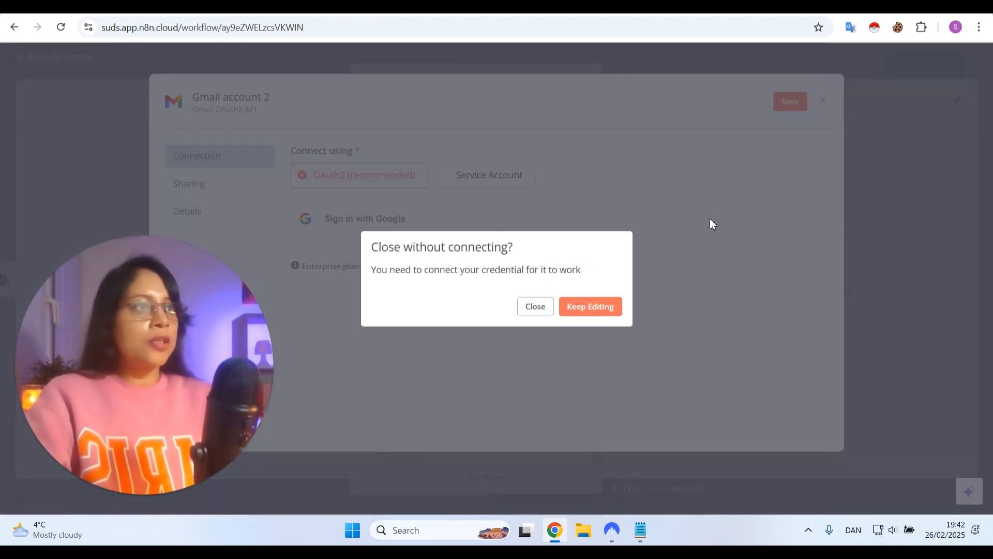
pyautogui.click(536, 308)
# Select the existing Gmail account credential and set the Gmail node's resource to Message
pyautogui.click(431, 149)
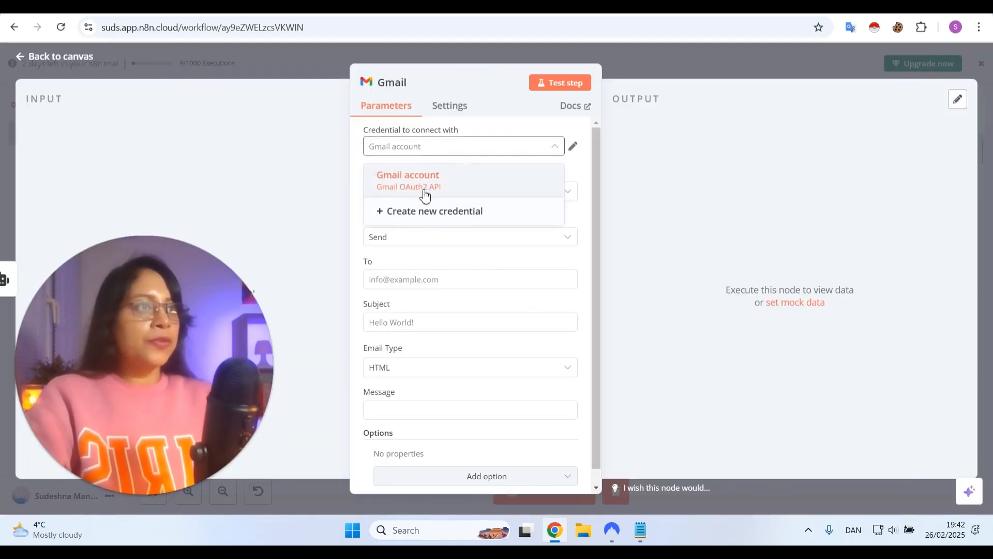
pyautogui.click(425, 181)
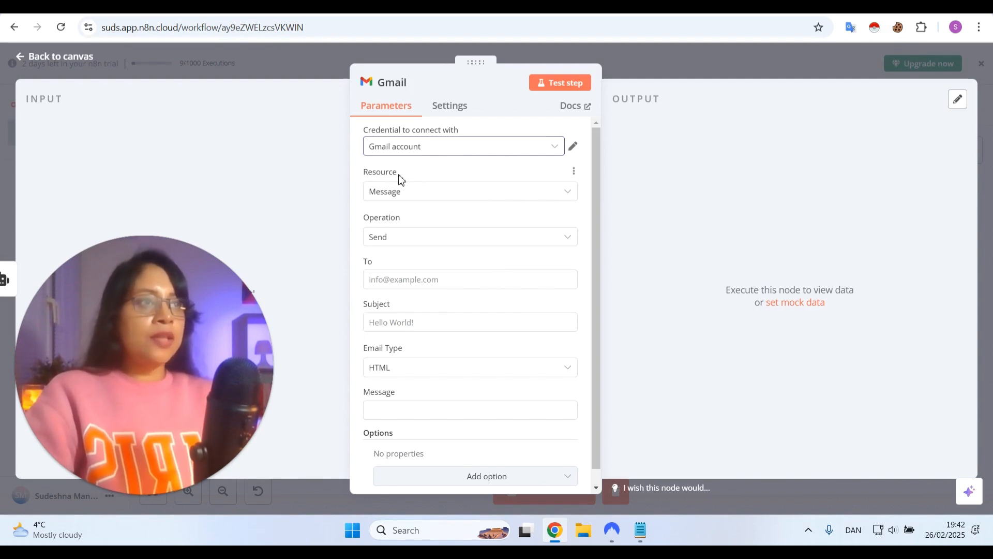
pyautogui.click(419, 196)
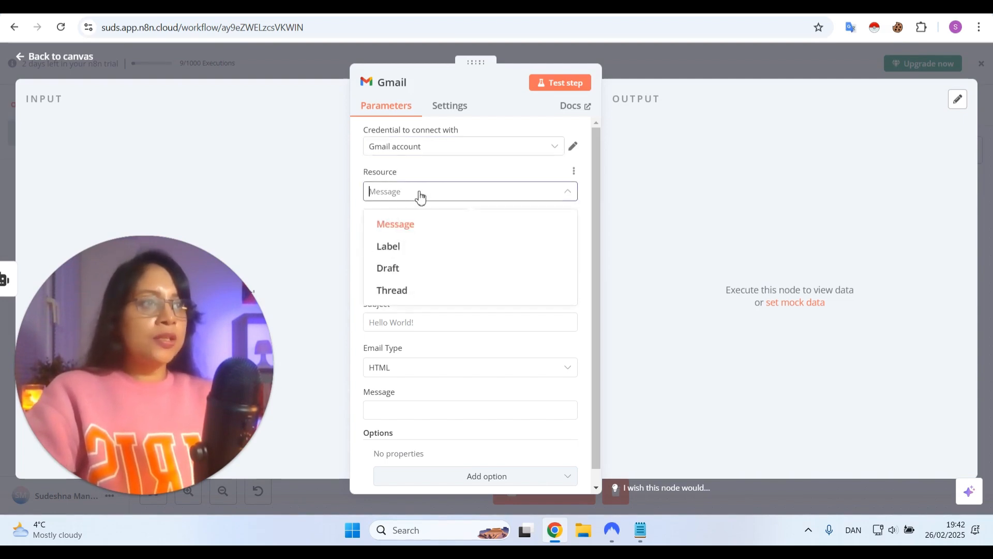
pyautogui.click(413, 228)
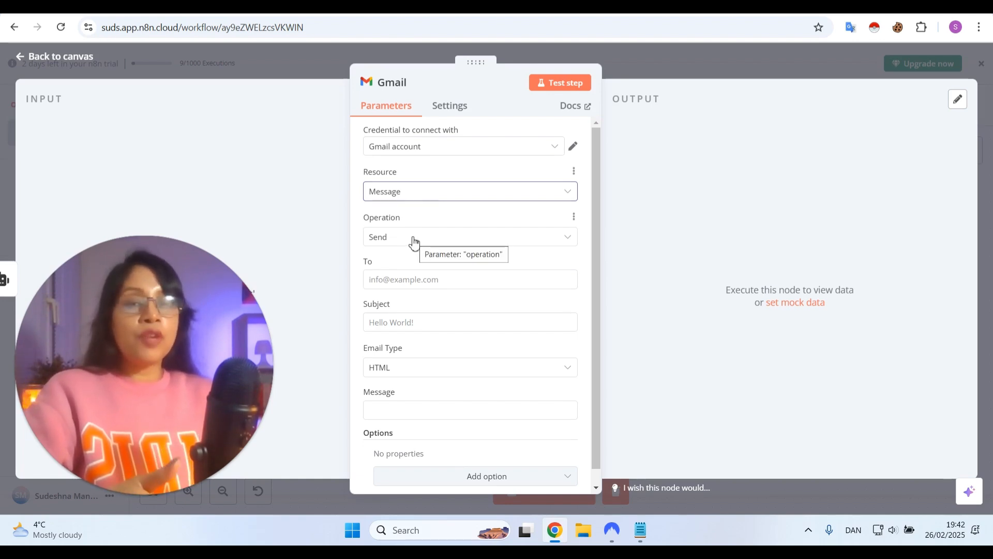
# Fill in the recipient's e-mail address in the Gmail node and set the subject to test-n8n
pyautogui.click(408, 282)
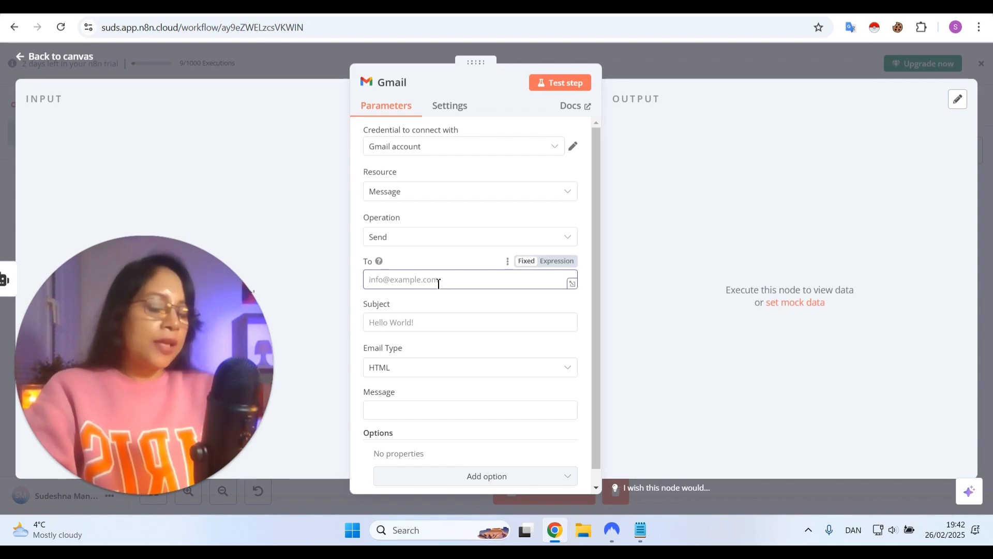
pyautogui.hotkey('ctrl', 'v')
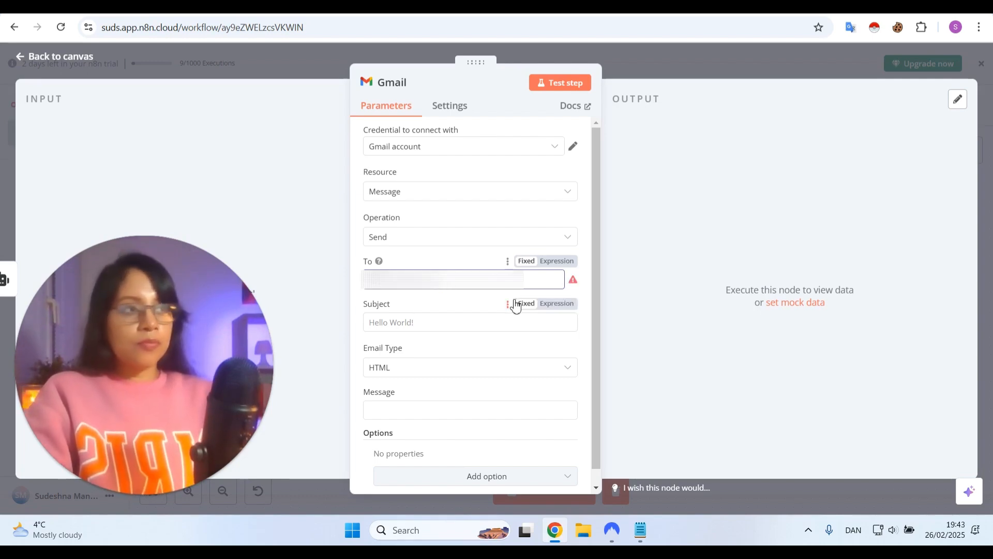
pyautogui.click(414, 323)
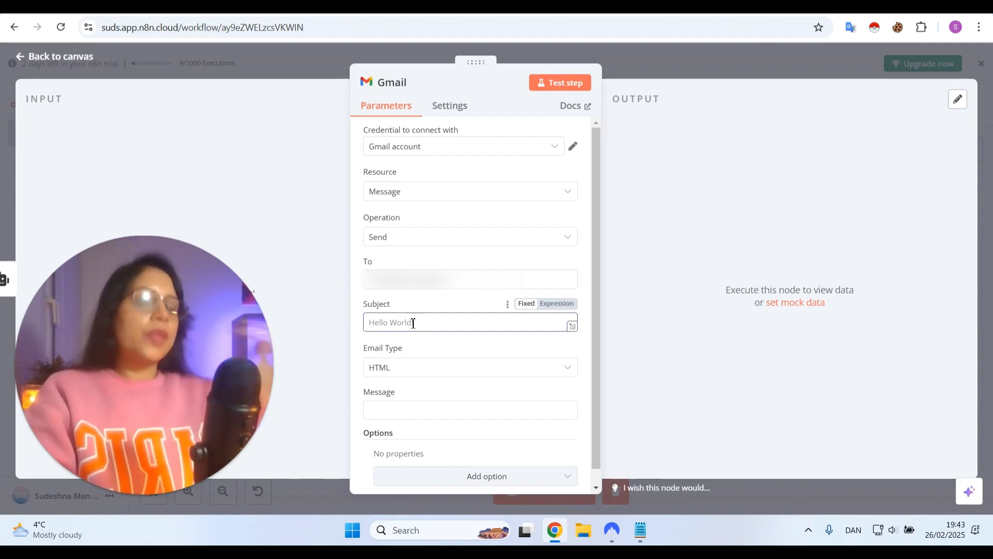
pyautogui.write('test-n8n')
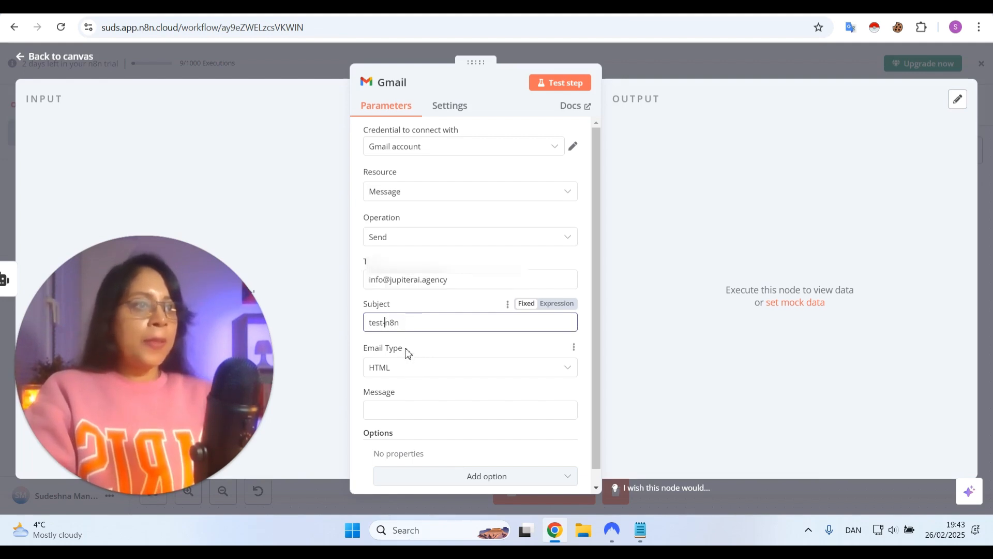
# Keep the email type as HTML and write the message "Hi there<br>Here is today's post for instagram:"
pyautogui.scroll(-1, 418, 352)
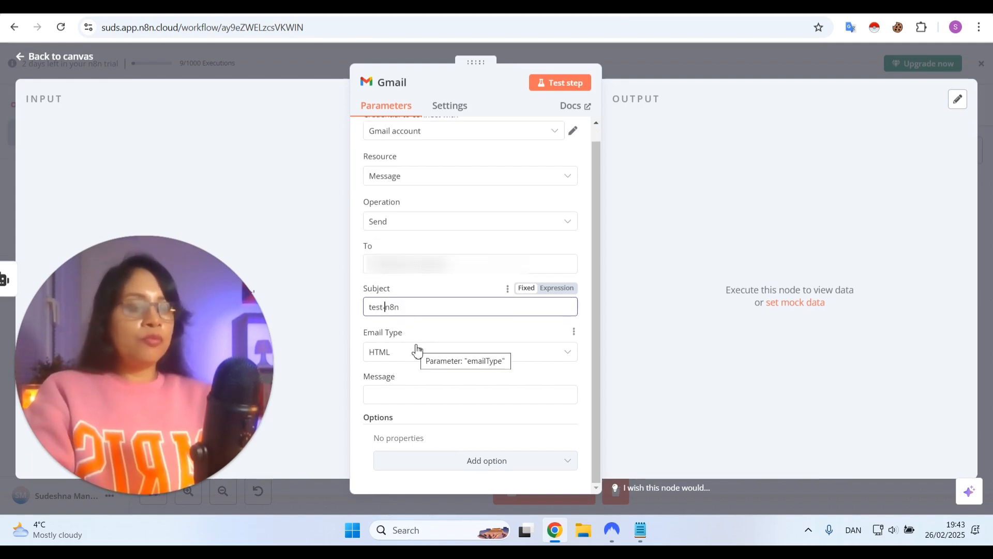
pyautogui.click(406, 357)
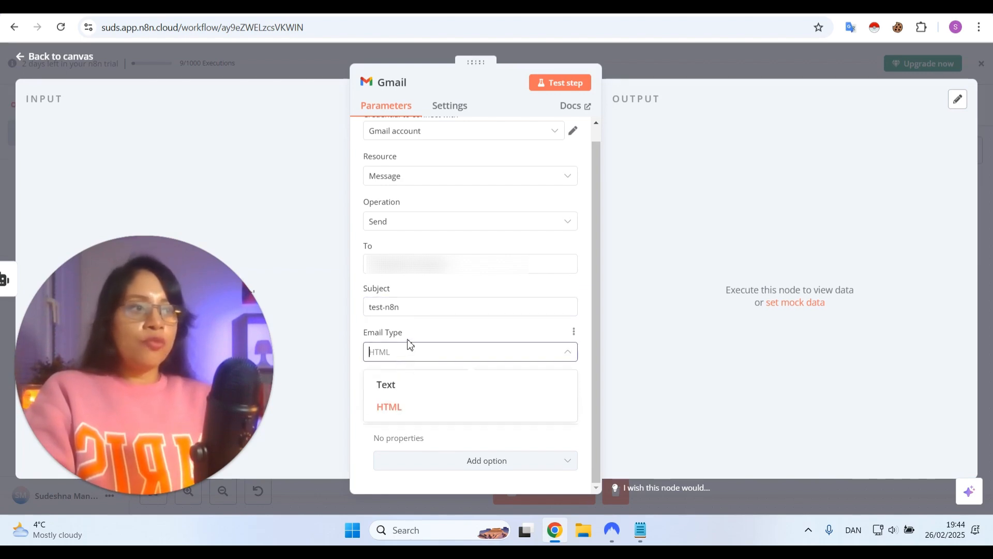
pyautogui.click(412, 407)
pyautogui.click(412, 396)
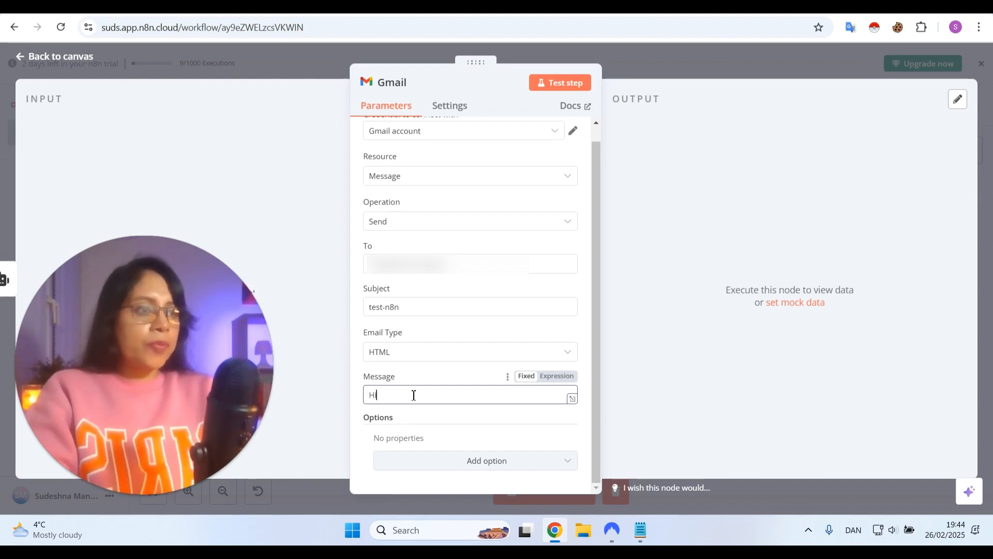
pyautogui.write('Hi there<')
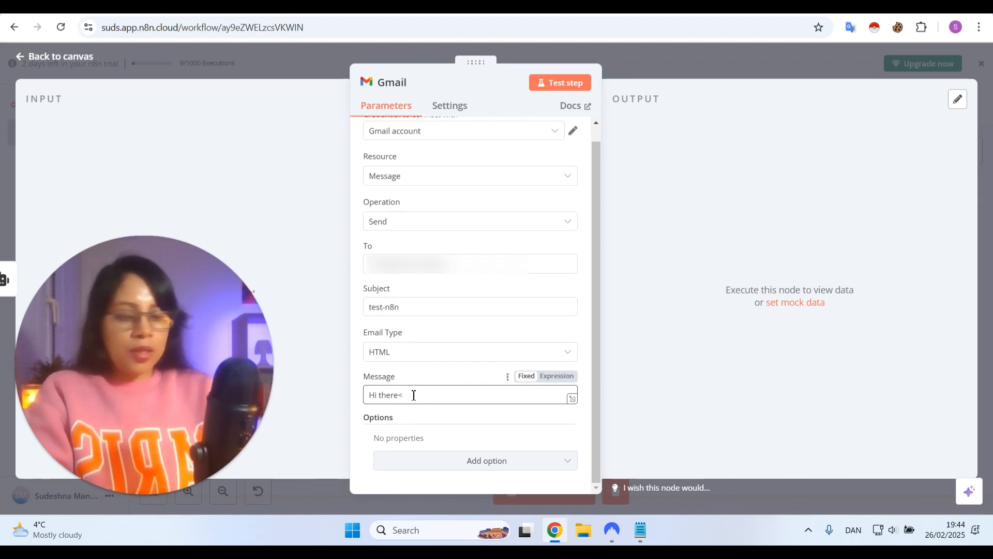
pyautogui.write('br')
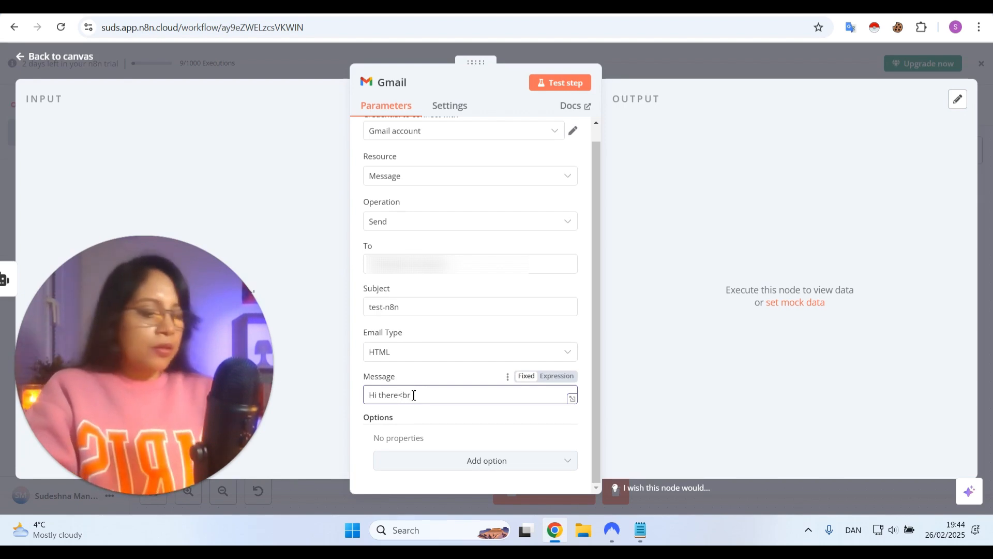
pyautogui.write('>He')
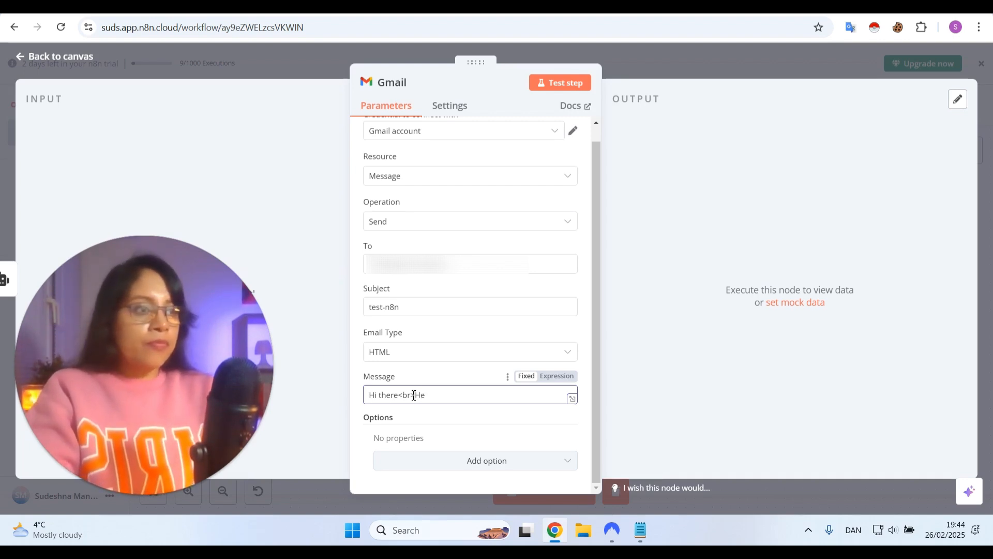
pyautogui.write('re')
pyautogui.write(' us')
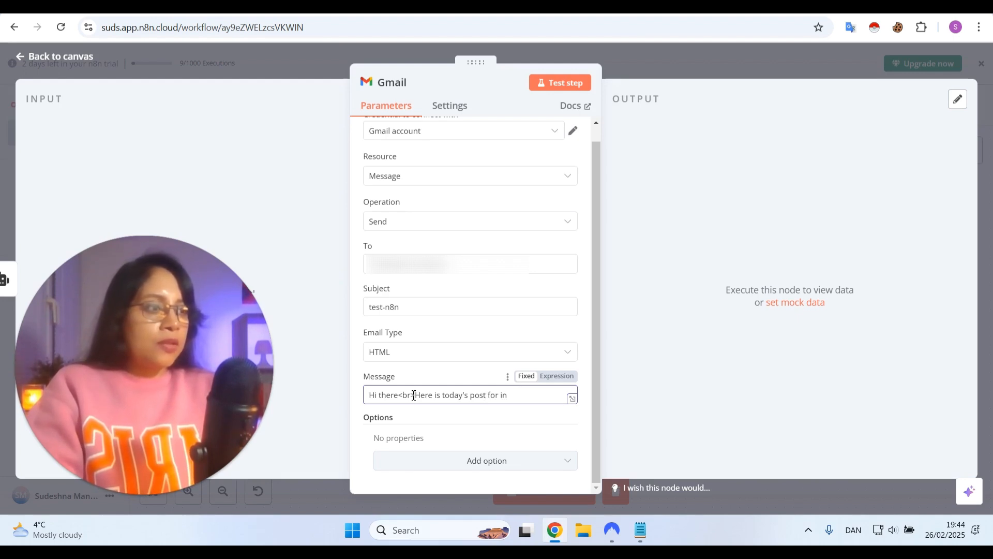
pyautogui.write('gr')
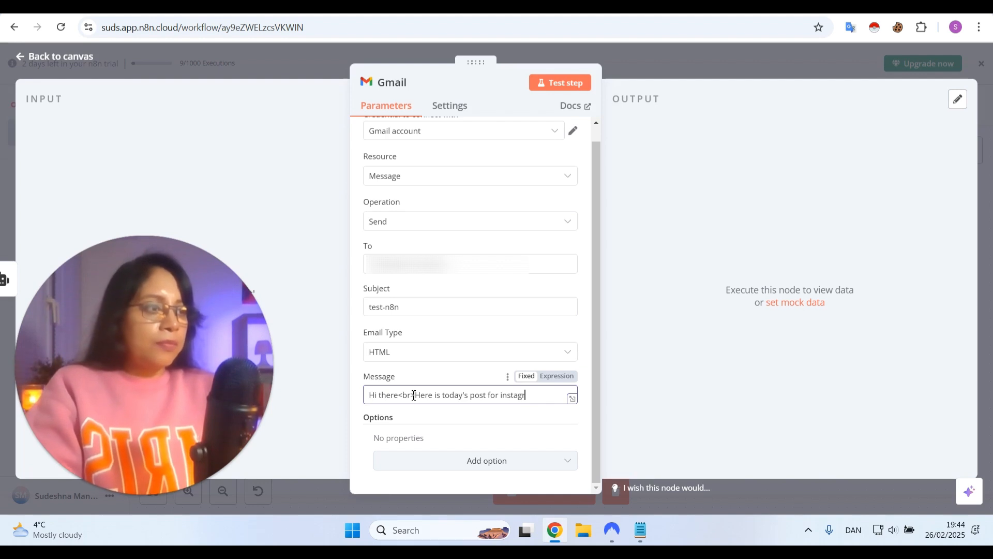
pyautogui.write('am:')
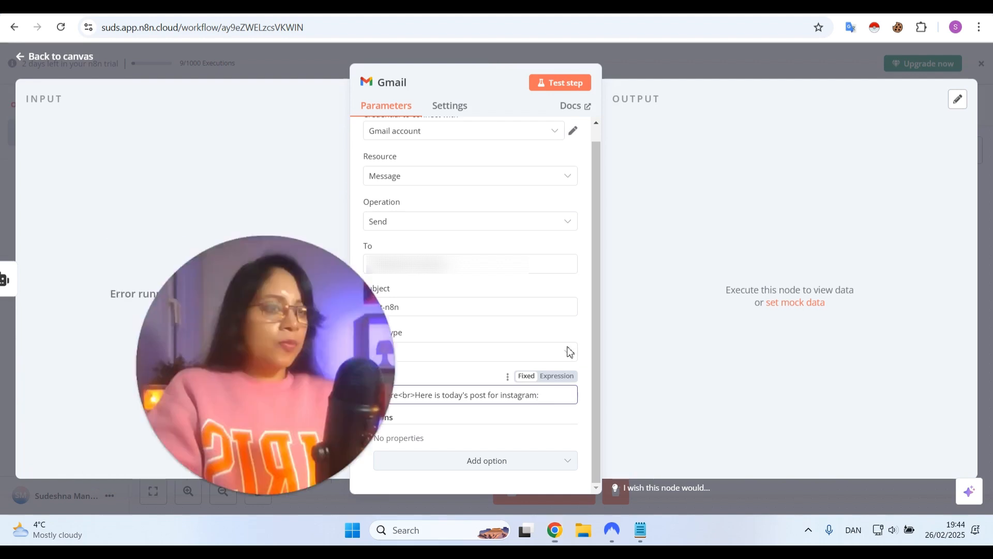
# Return to the canvas from the Gmail node and open the AI Agent node
pyautogui.click(281, 311)
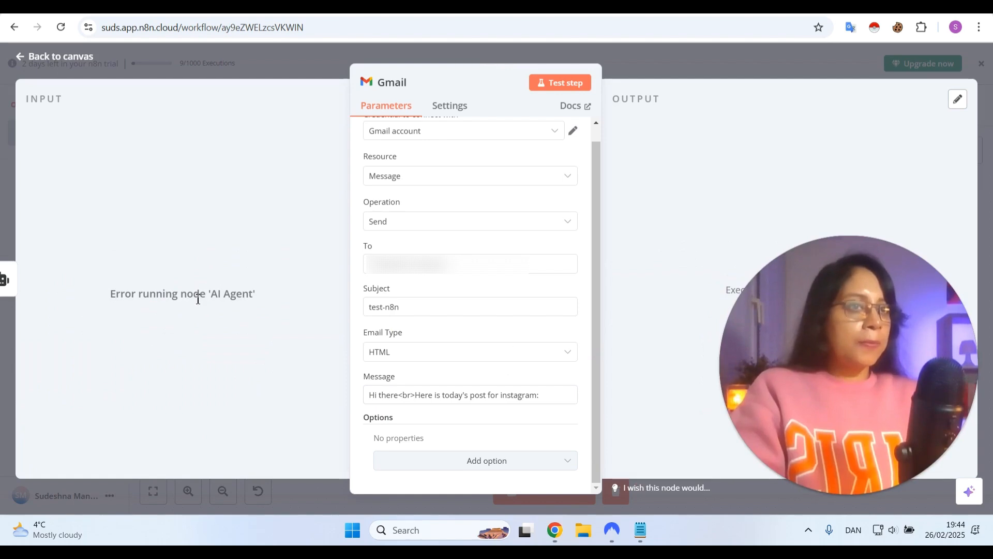
pyautogui.moveTo(829, 369)
pyautogui.mouseDown()
pyautogui.moveTo(749, 384)
pyautogui.moveTo(821, 370)
pyautogui.mouseUp()
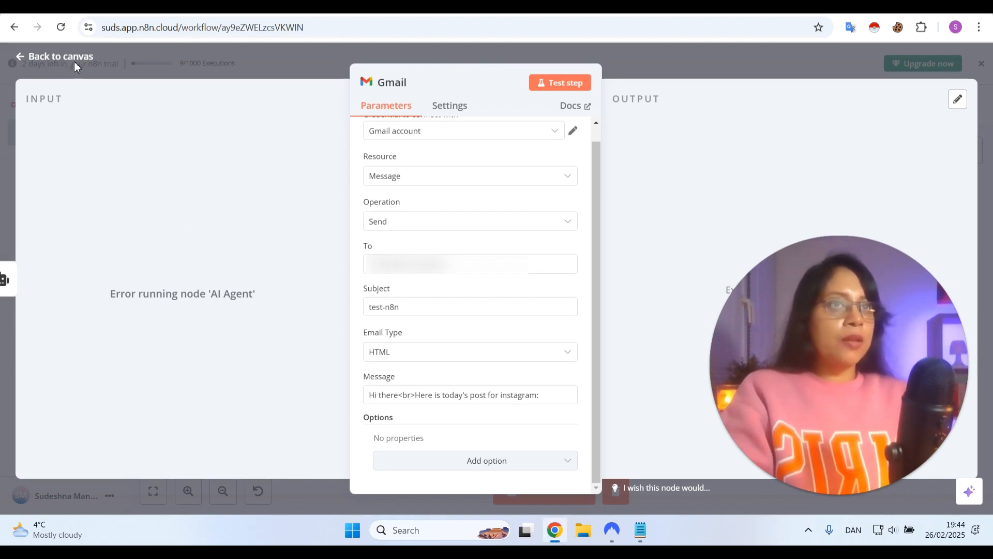
pyautogui.click(72, 56)
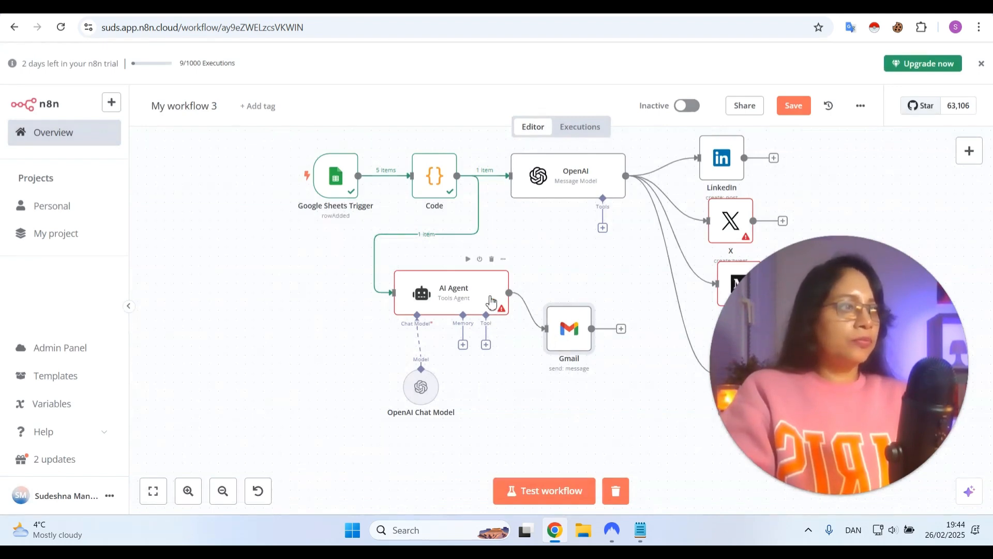
pyautogui.moveTo(485, 295)
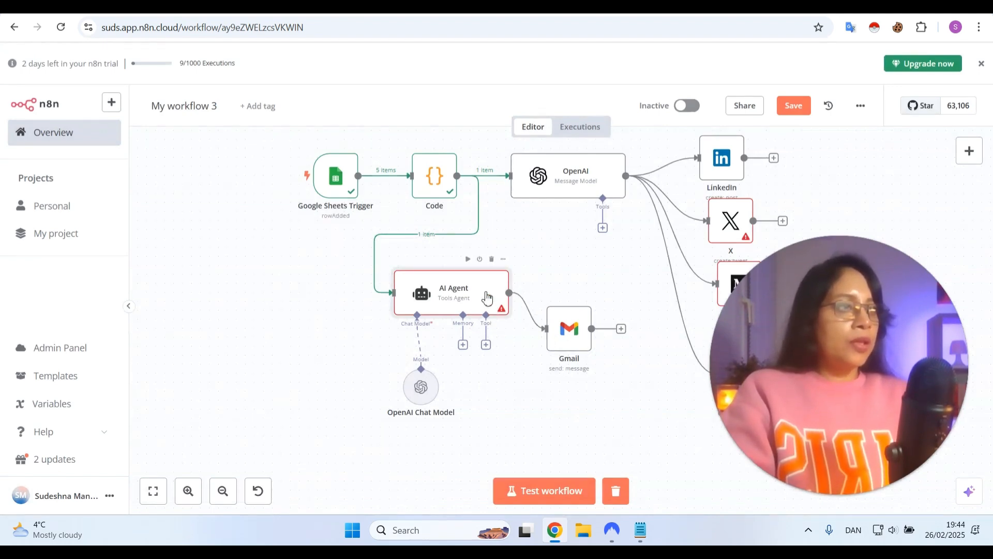
pyautogui.doubleClick(485, 296)
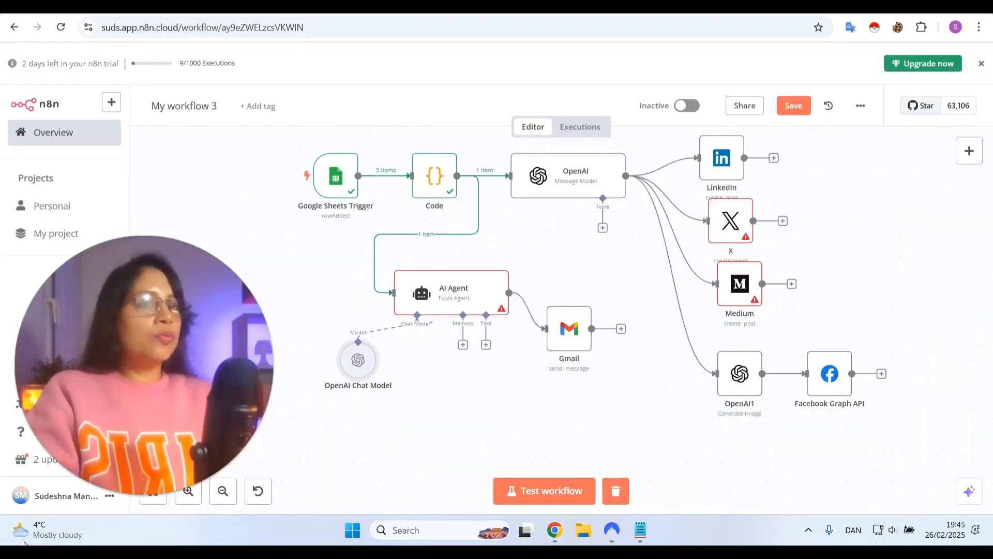
# Attach a Window Buffer Memory sub-node to the AI Agent's Memory connection and set its Session ID to Define below
pyautogui.click(462, 345)
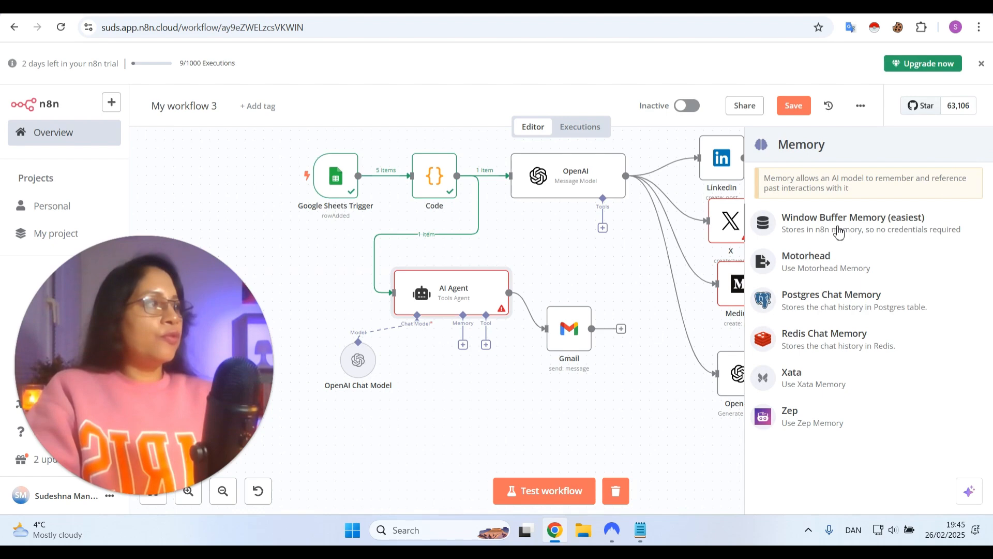
pyautogui.click(839, 233)
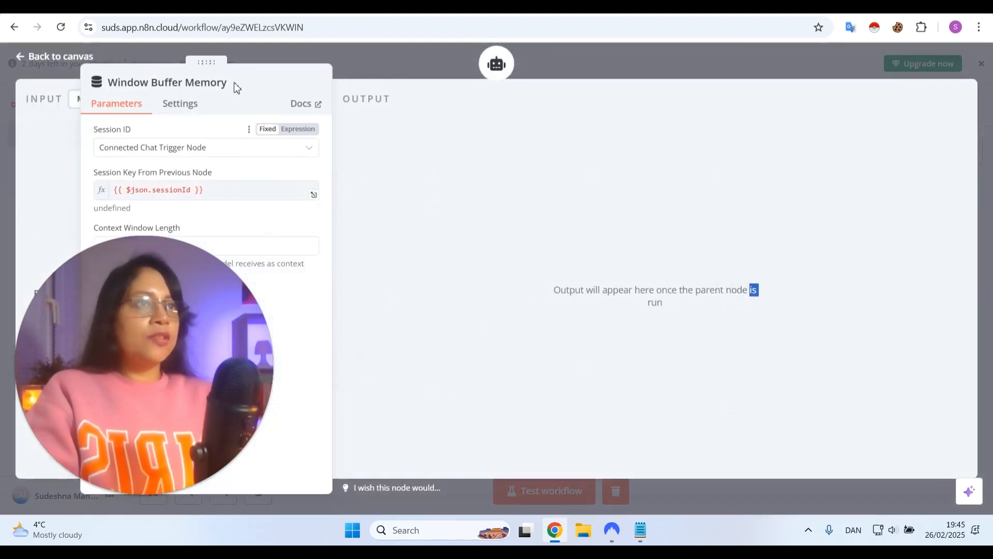
pyautogui.moveTo(207, 63); pyautogui.dragTo(536, 82)
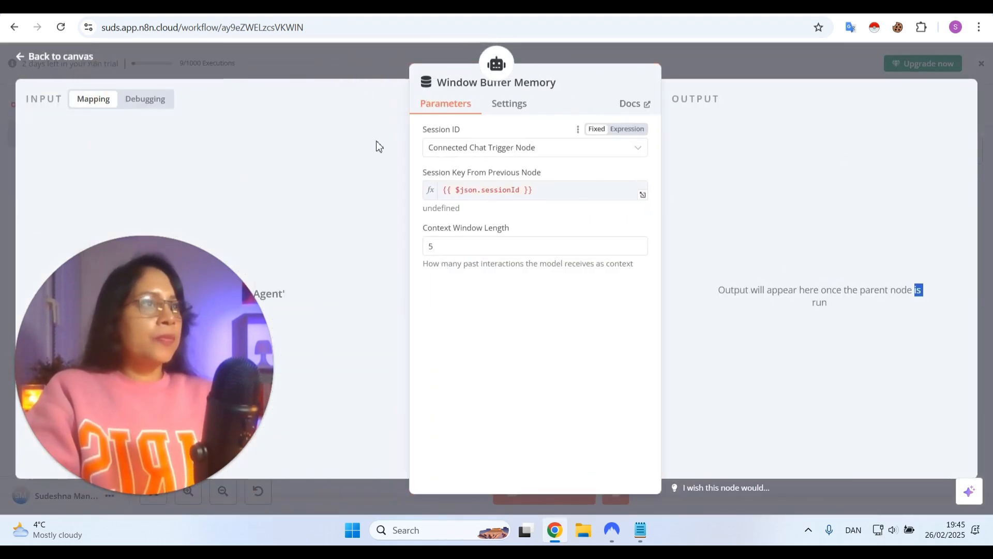
pyautogui.click(454, 153)
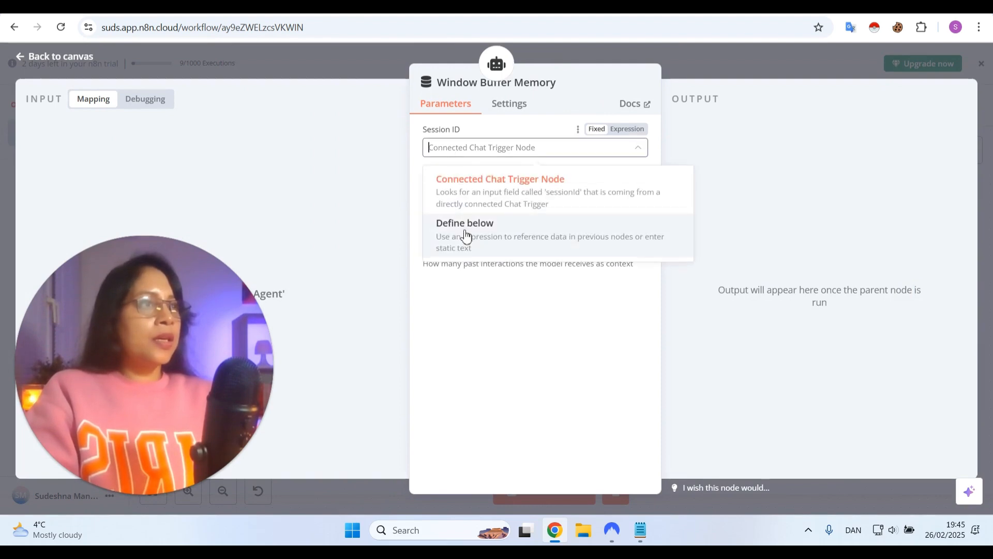
pyautogui.click(466, 234)
pyautogui.click(444, 192)
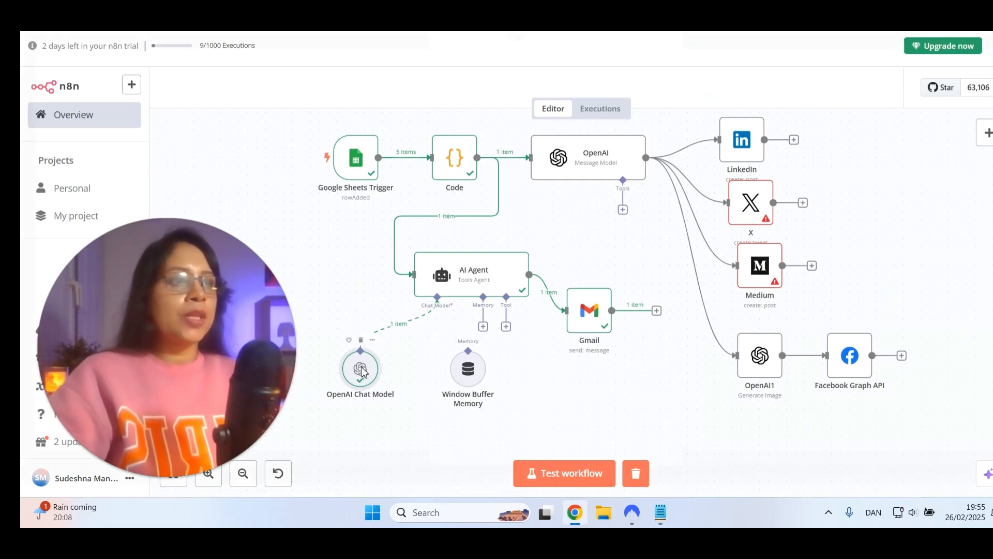
# Check the OpenAI Chat Model node's settings and its input and output data, and return to the canvas
pyautogui.doubleClick(362, 370)
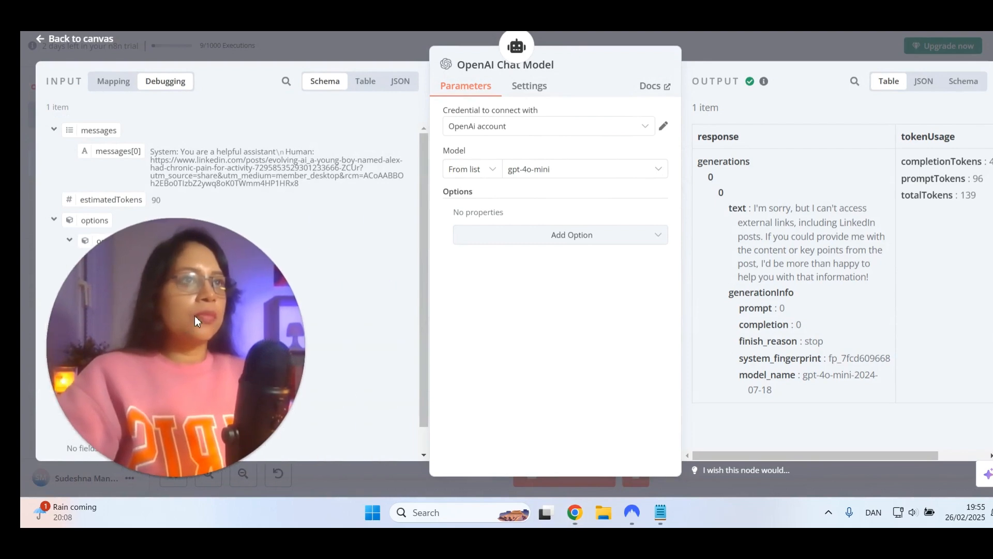
pyautogui.click(80, 39)
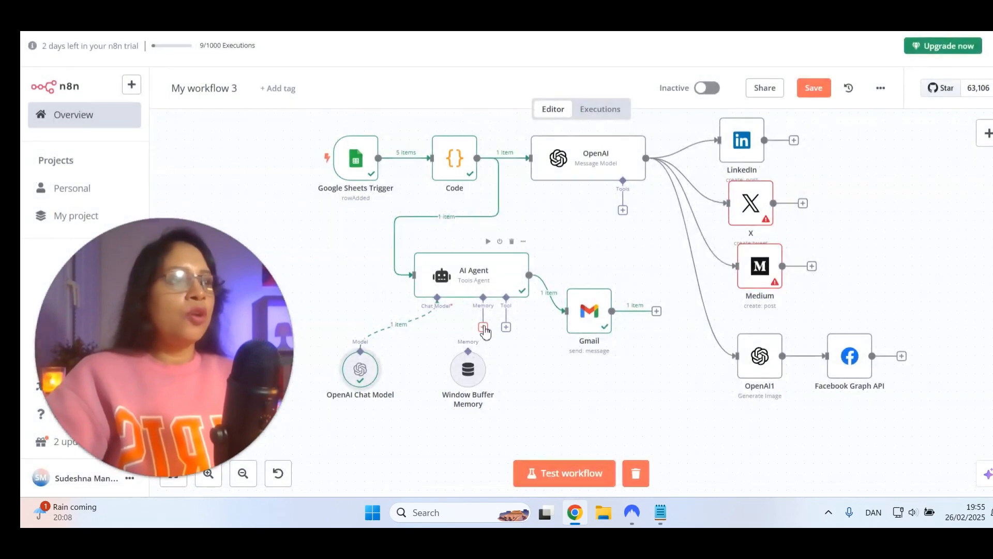
# Connect the Window Buffer Memory to the AI Agent's Memory input, map its Key to the Code node's Post Links, and return to the canvas
pyautogui.moveTo(485, 331); pyautogui.dragTo(469, 356)
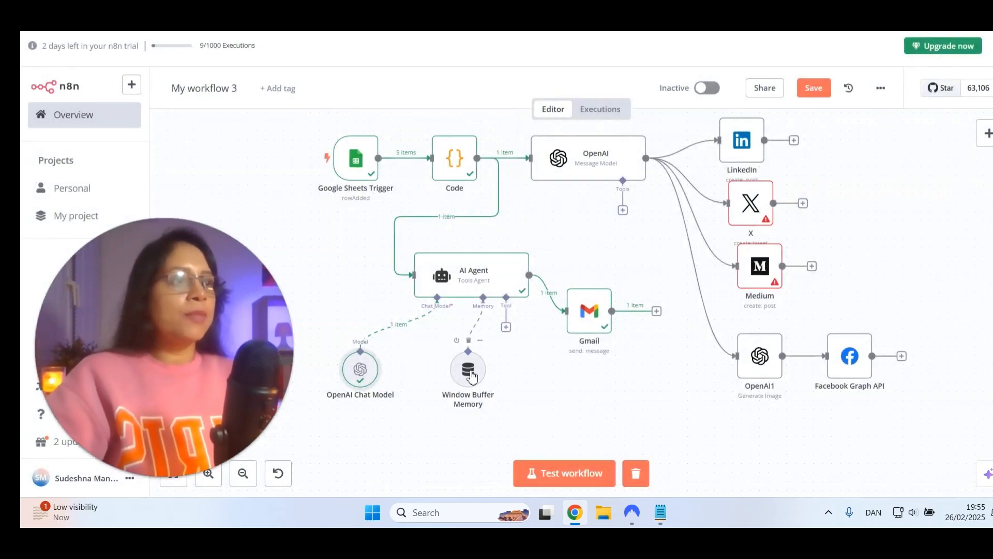
pyautogui.doubleClick(469, 371)
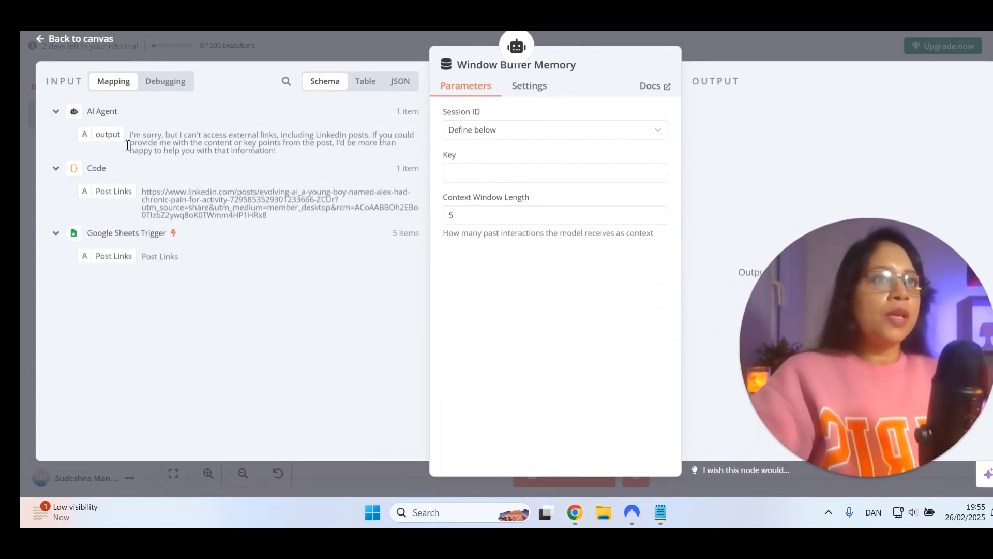
pyautogui.moveTo(108, 141)
pyautogui.mouseDown()
pyautogui.moveTo(264, 154)
pyautogui.moveTo(288, 178)
pyautogui.moveTo(109, 139)
pyautogui.mouseUp()
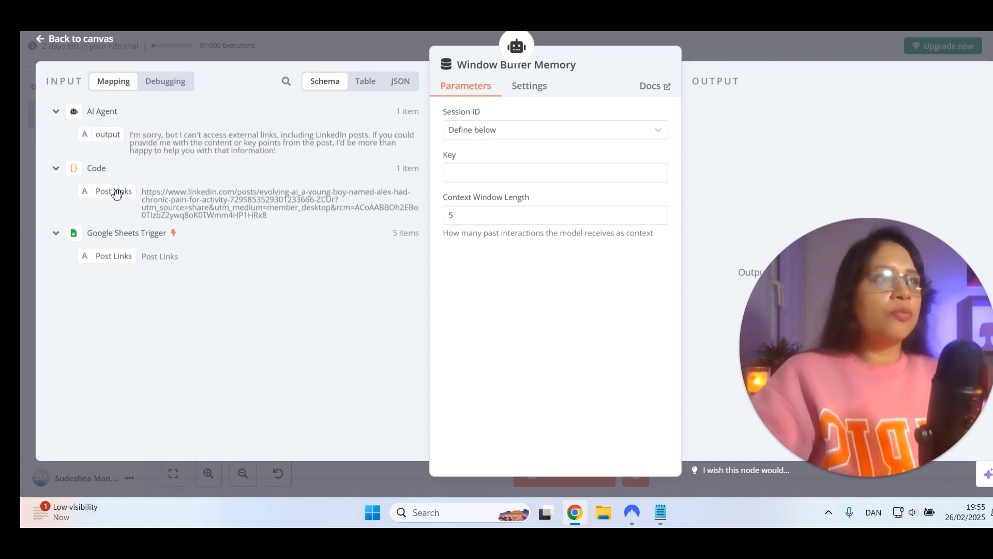
pyautogui.moveTo(112, 191); pyautogui.dragTo(533, 179)
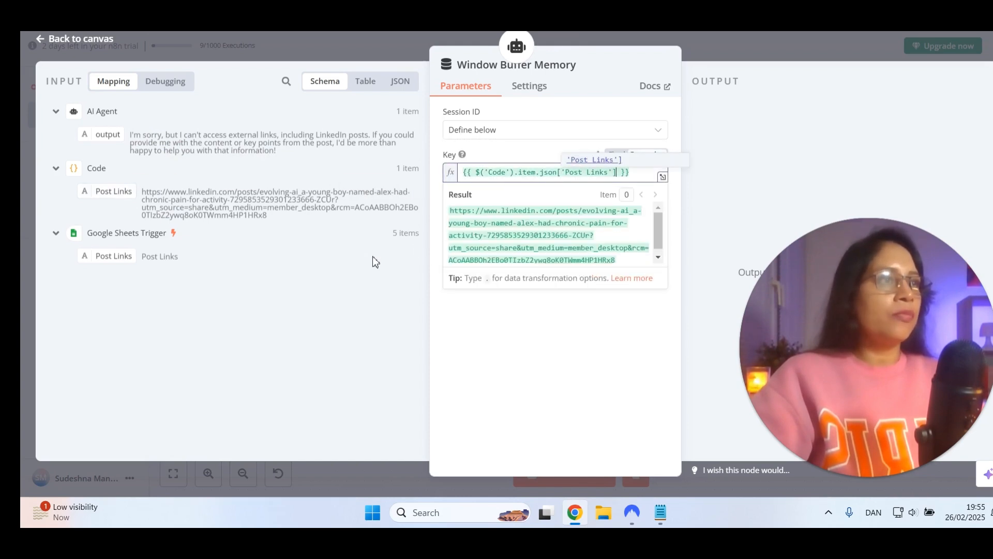
pyautogui.click(221, 49)
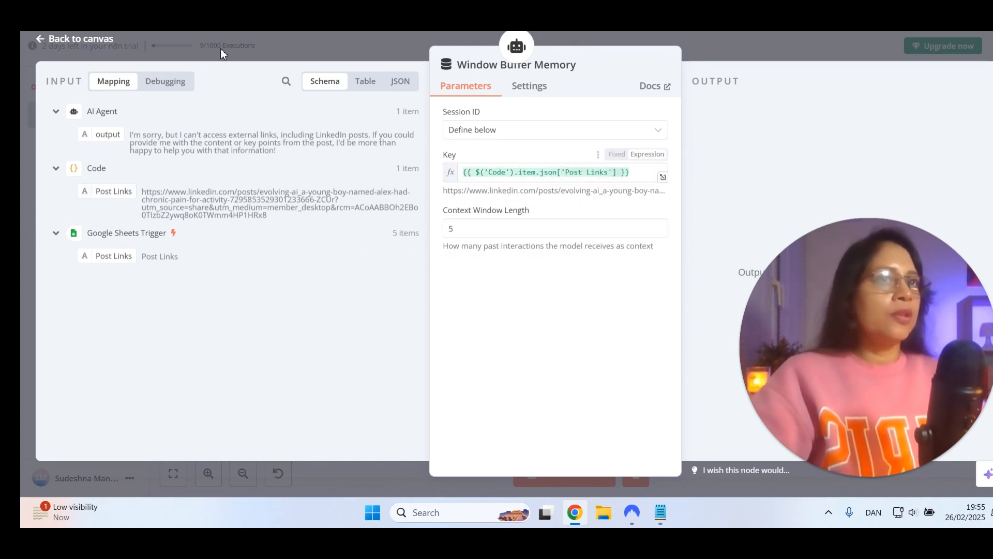
pyautogui.click(103, 42)
# Space out the AI Agent and Gmail nodes on the canvas and review the Gmail node's parameters
pyautogui.moveTo(476, 282); pyautogui.dragTo(484, 274)
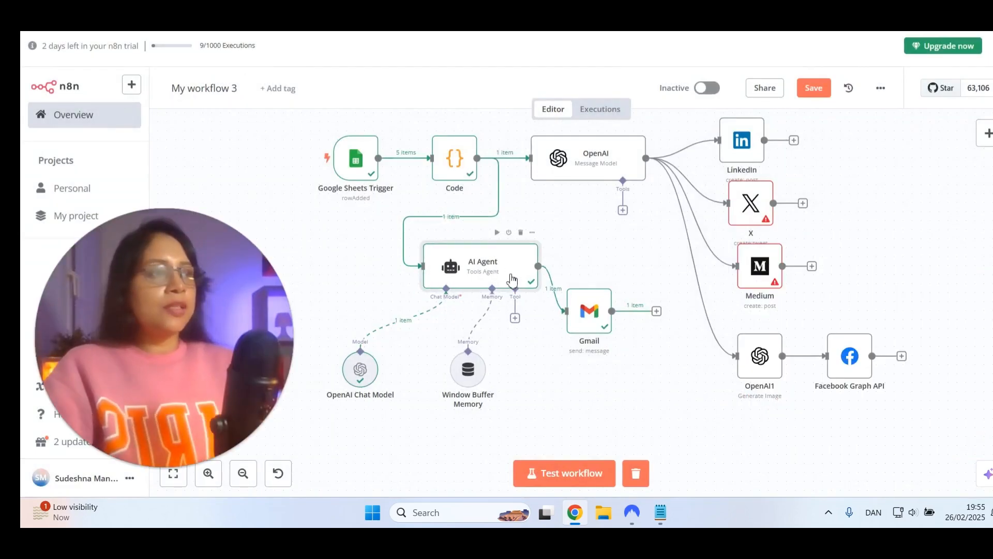
pyautogui.moveTo(596, 333); pyautogui.dragTo(622, 369)
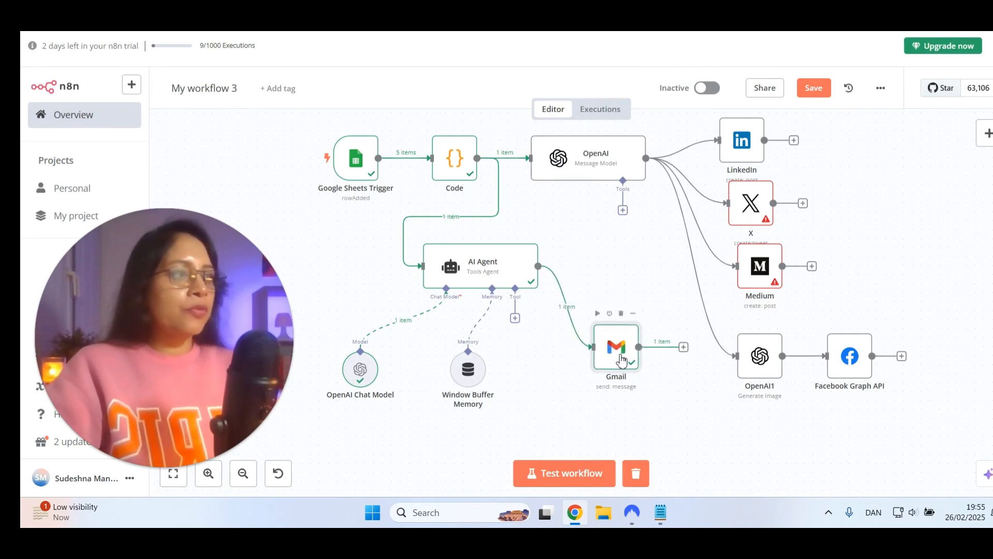
pyautogui.doubleClick(619, 361)
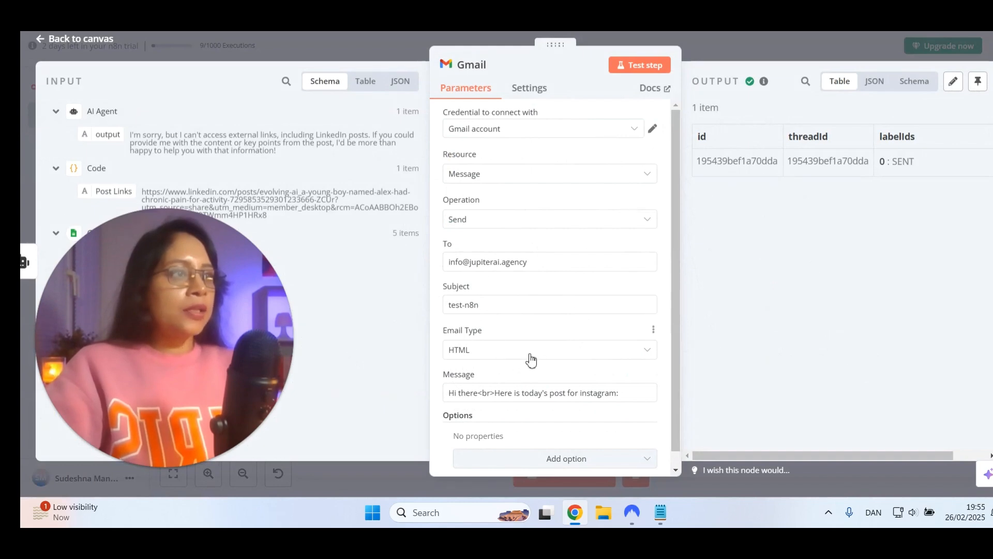
pyautogui.scroll(-1, 531, 356)
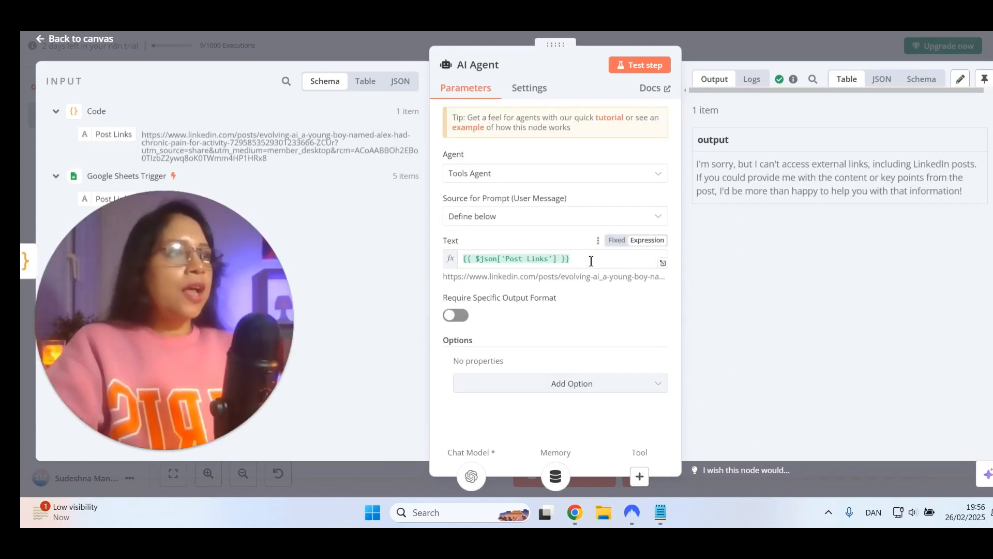
# Replace the AI Agent's prompt text with "write an email using this link:" followed by the Code node's Post Links value
pyautogui.click(581, 259)
pyautogui.hotkey('ctrl', 'a')
pyautogui.press('BackSpace')
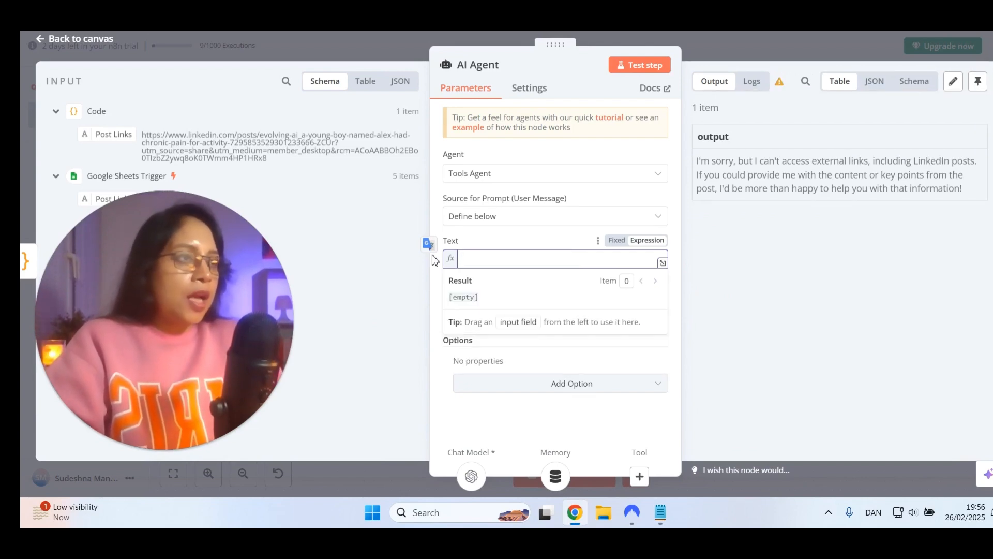
pyautogui.write('write an email bo')
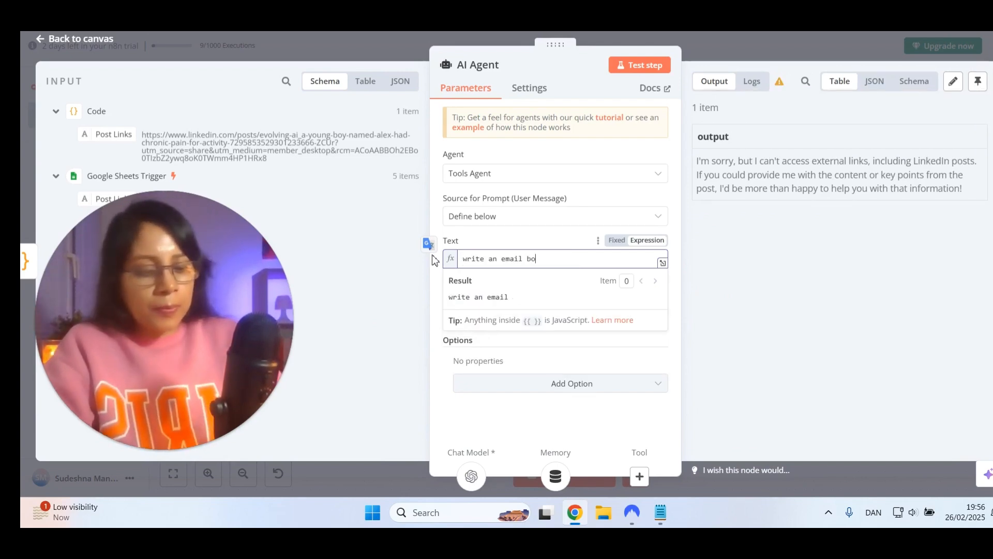
pyautogui.write('dy')
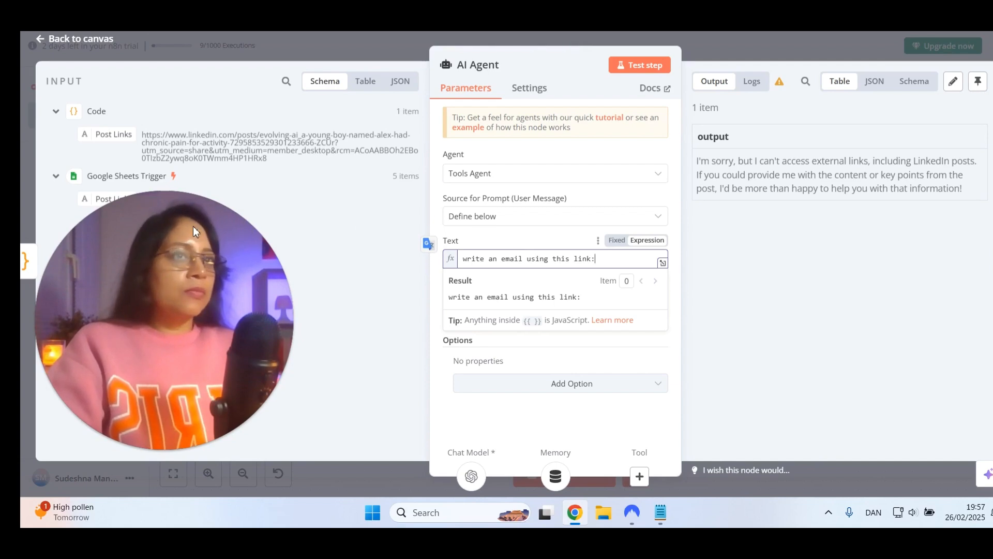
pyautogui.moveTo(119, 137); pyautogui.dragTo(612, 255)
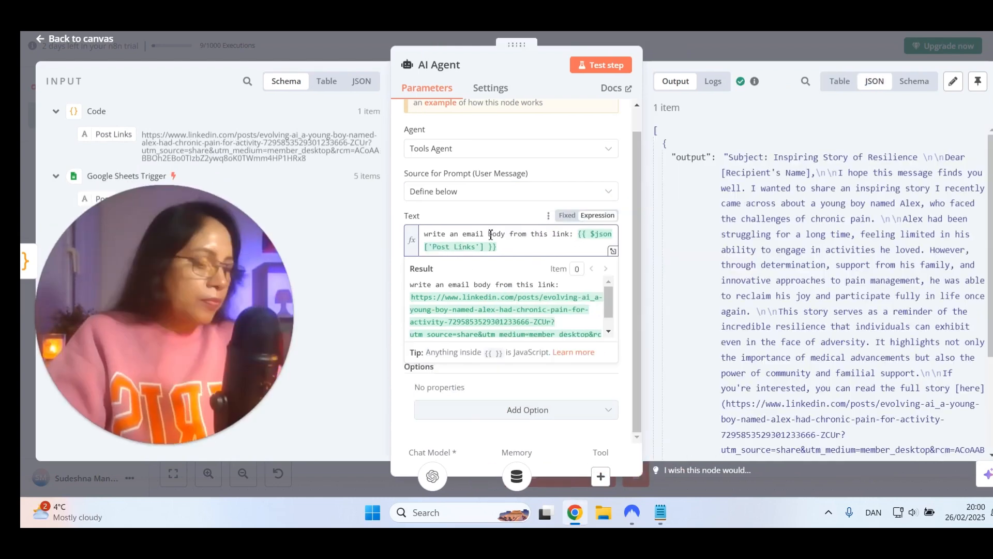
# Reword the AI Agent's prompt before the Post Links expression to "write an email (only body, not subject or any other thing) from this link:"
pyautogui.write('(o')
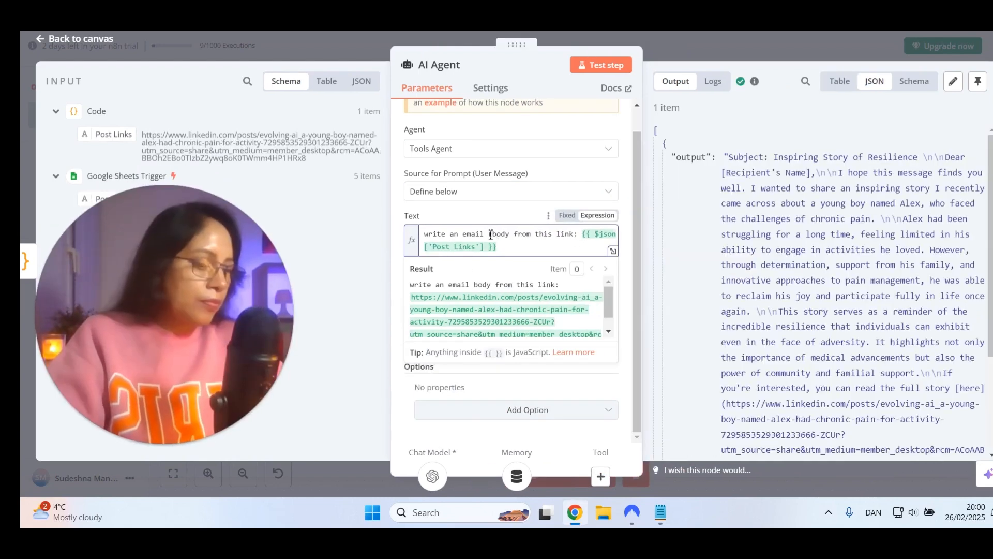
pyautogui.write('nly')
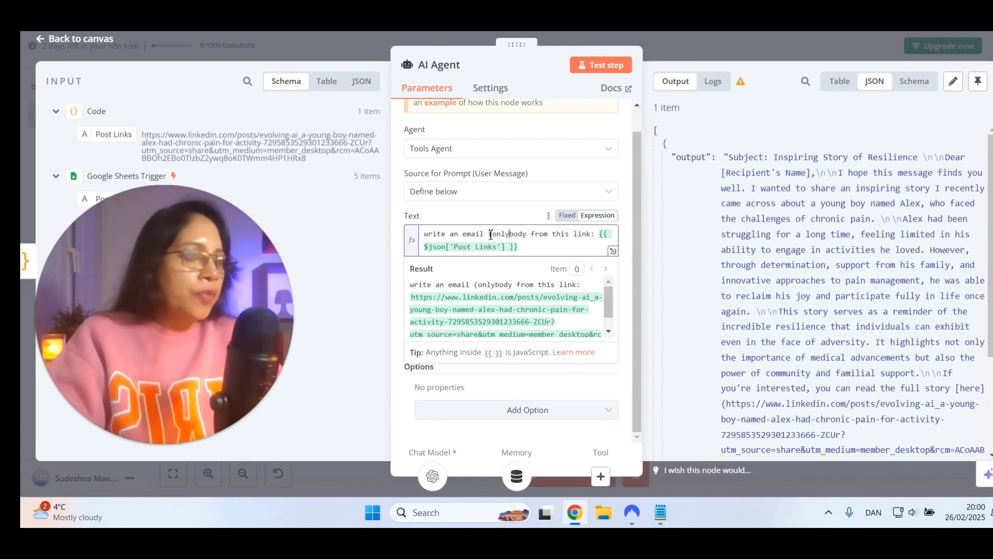
pyautogui.write(' body')
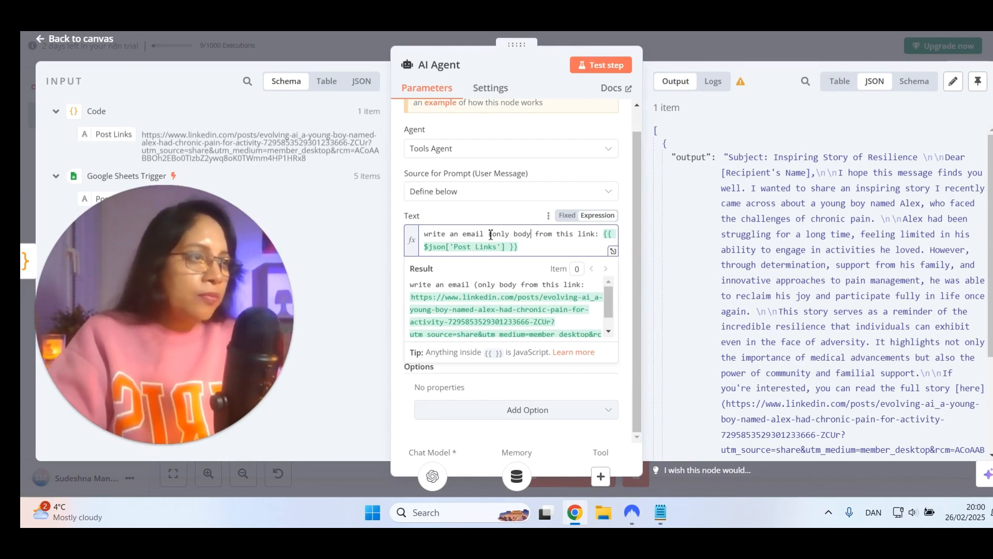
pyautogui.write(', nno')
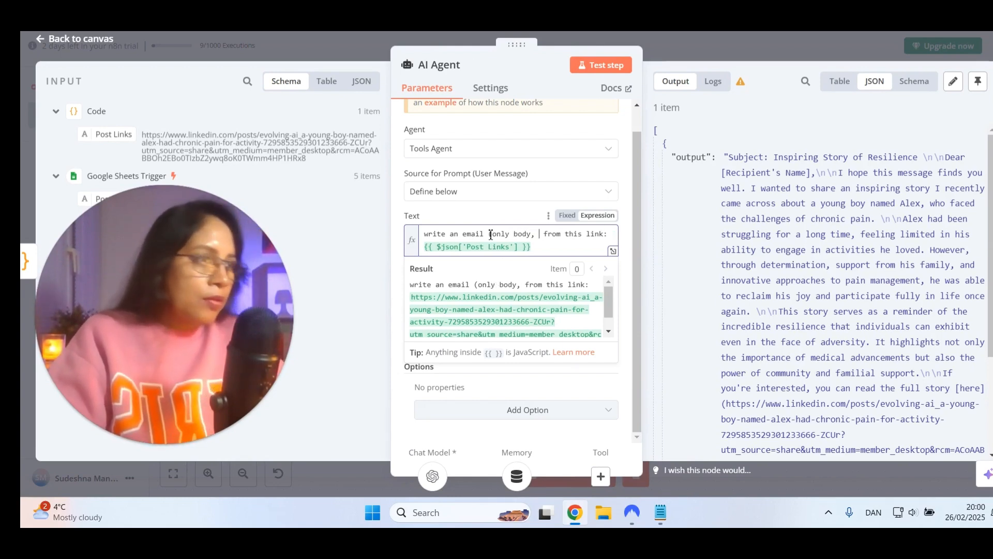
pyautogui.press('BackSpace')
pyautogui.press('BackSpace')
pyautogui.write('ot ')
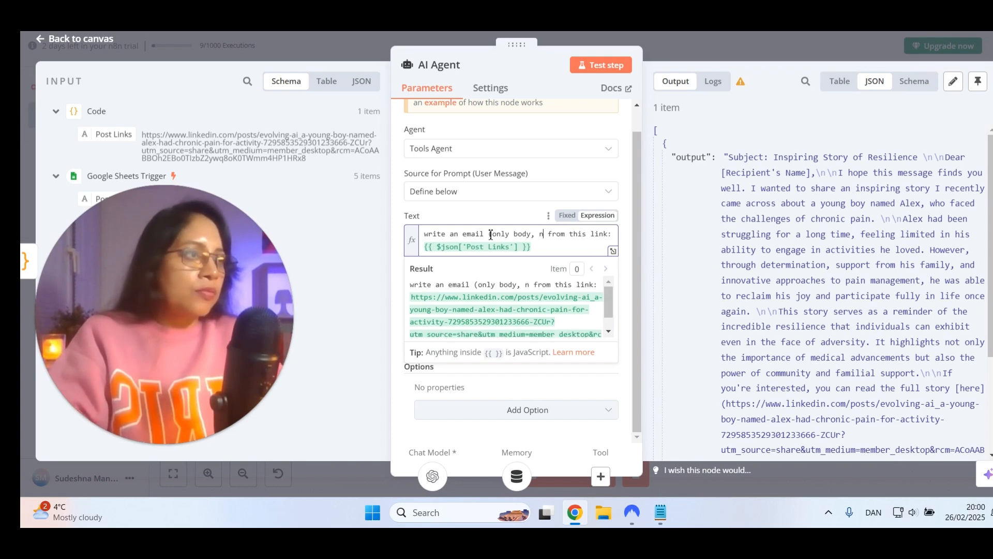
pyautogui.write('subject')
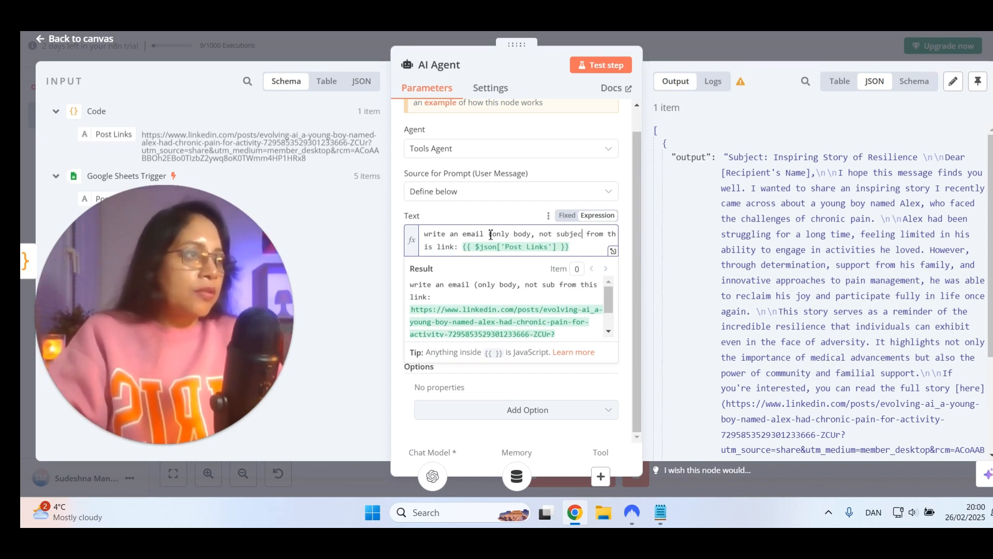
pyautogui.write(' or any ')
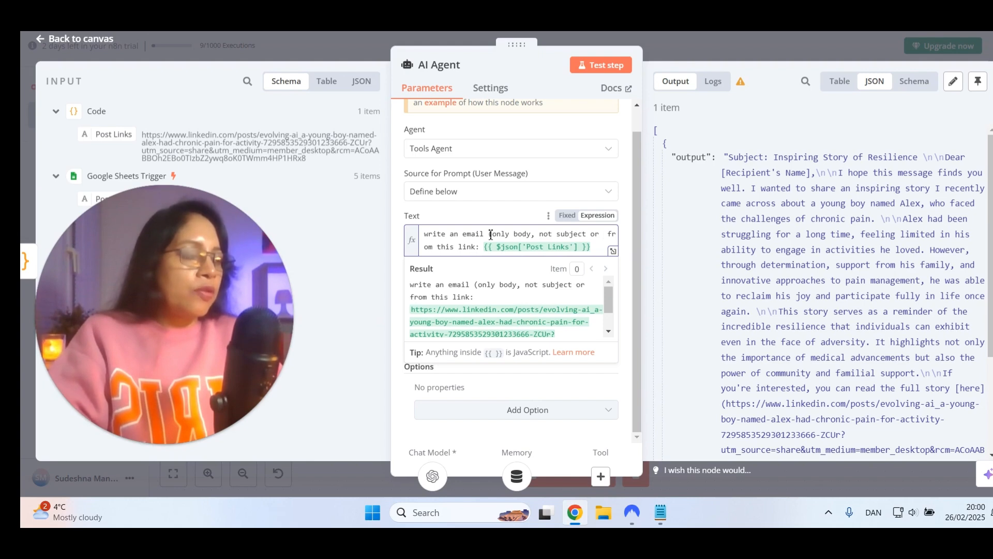
pyautogui.write('other thibg')
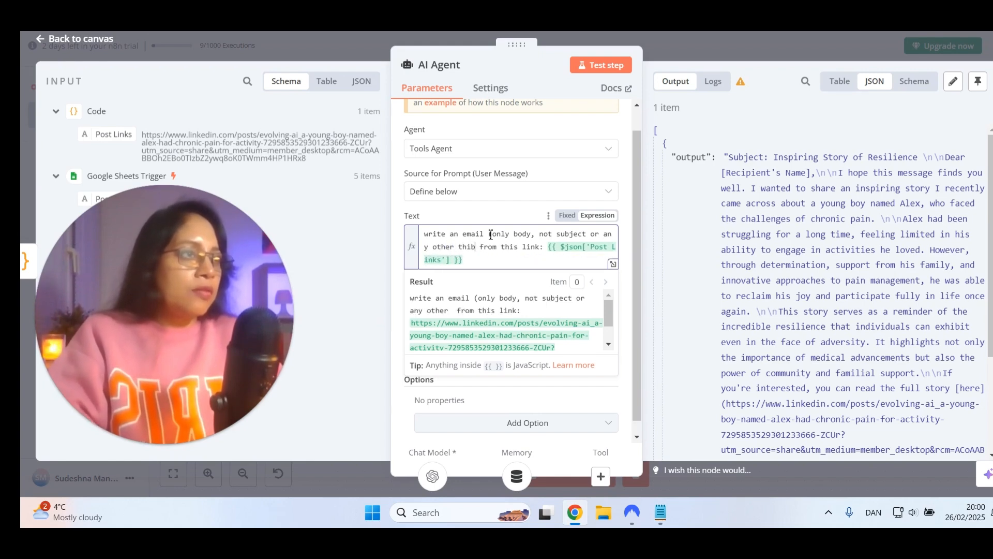
pyautogui.press('BackSpace')
pyautogui.press('BackSpace')
pyautogui.write('ng)')
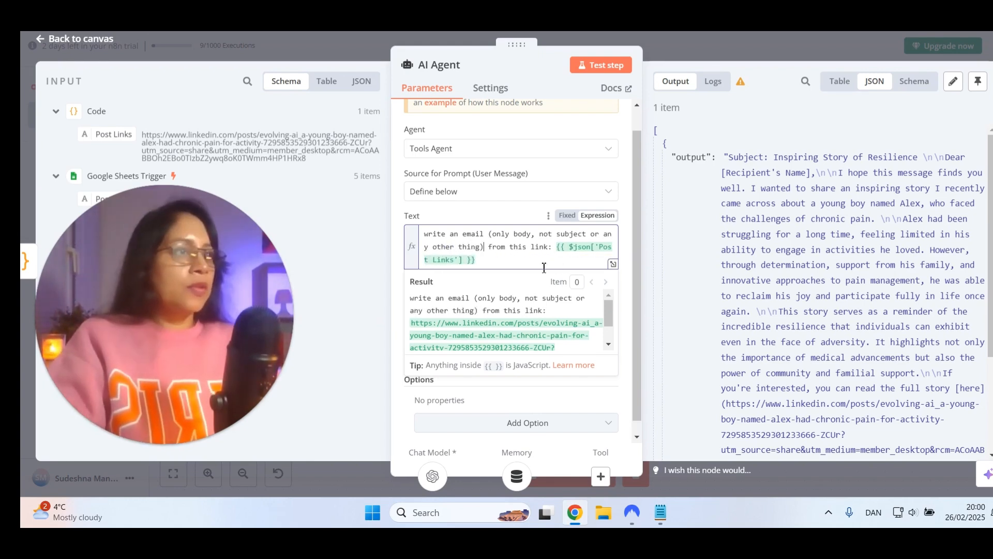
# Test the AI Agent step and read through the generated email body in its JSON output
pyautogui.click(610, 70)
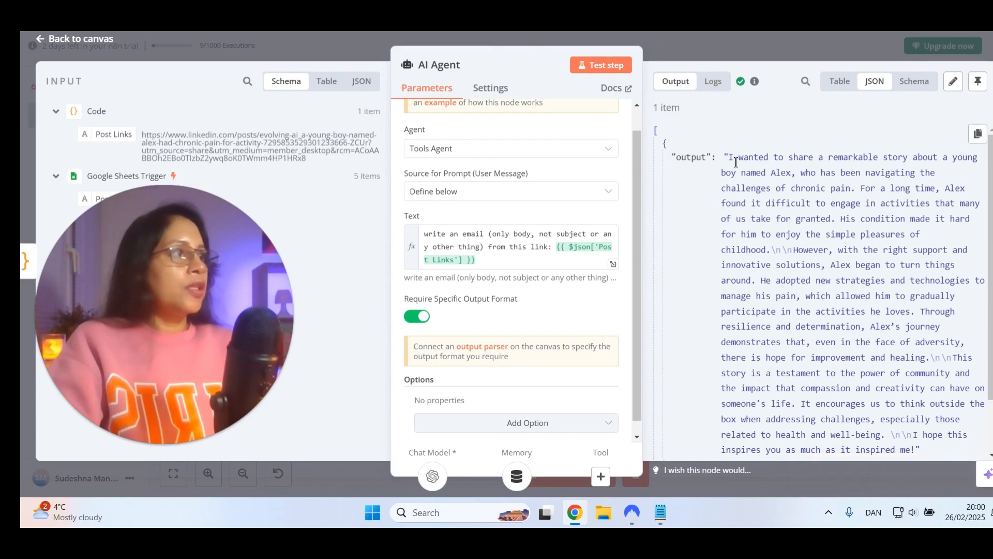
pyautogui.scroll(-2, 726, 168)
pyautogui.scroll(2, 765, 219)
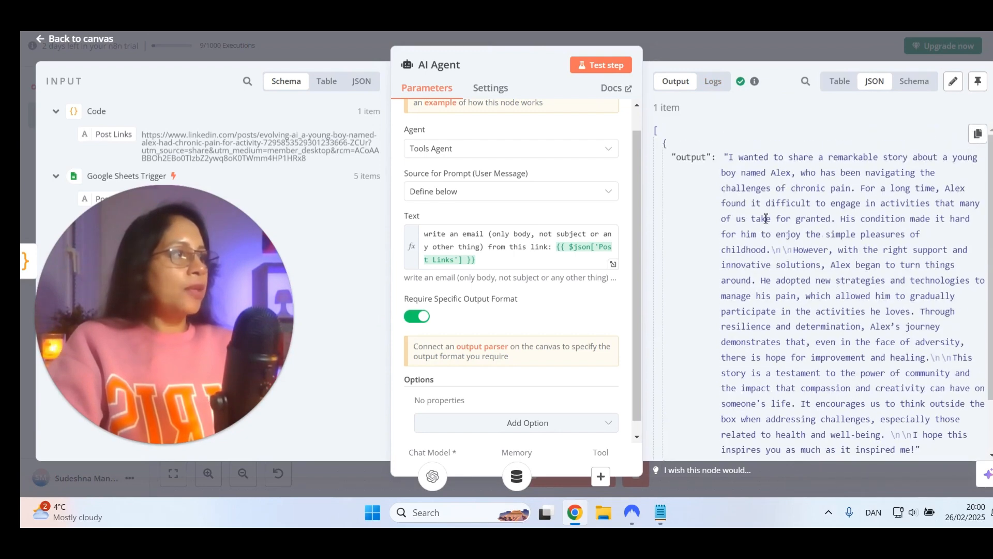
# Examine the Window Buffer Memory's input and output in the AI Agent's logs, and go back to the canvas
pyautogui.click(712, 83)
pyautogui.scroll(-4, 598, 202)
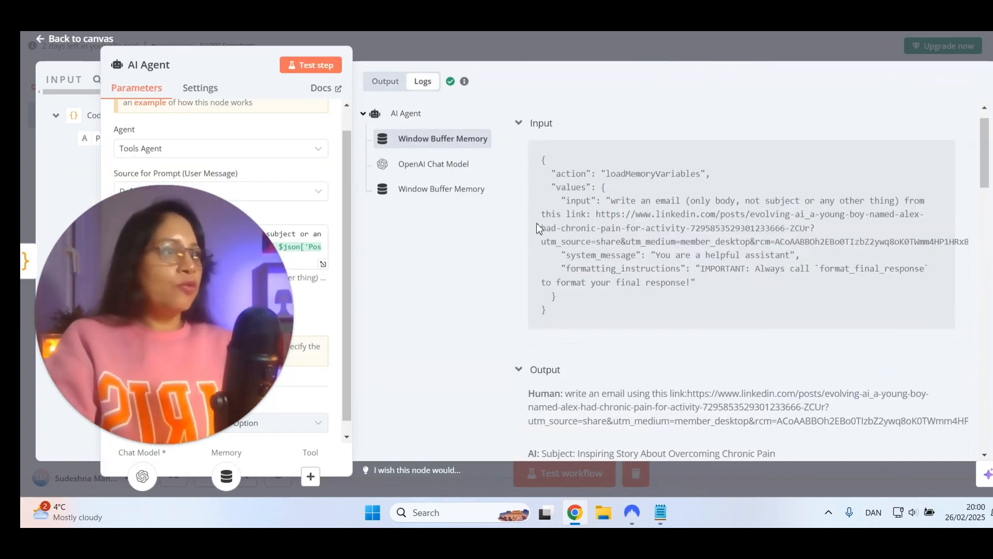
pyautogui.scroll(-2, 557, 234)
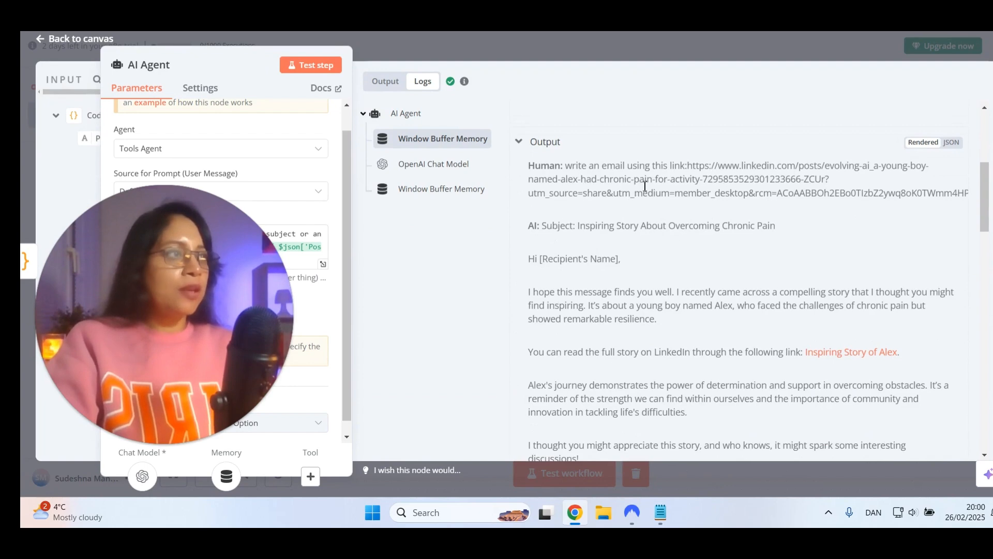
pyautogui.scroll(-2, 645, 186)
pyautogui.scroll(-2, 558, 203)
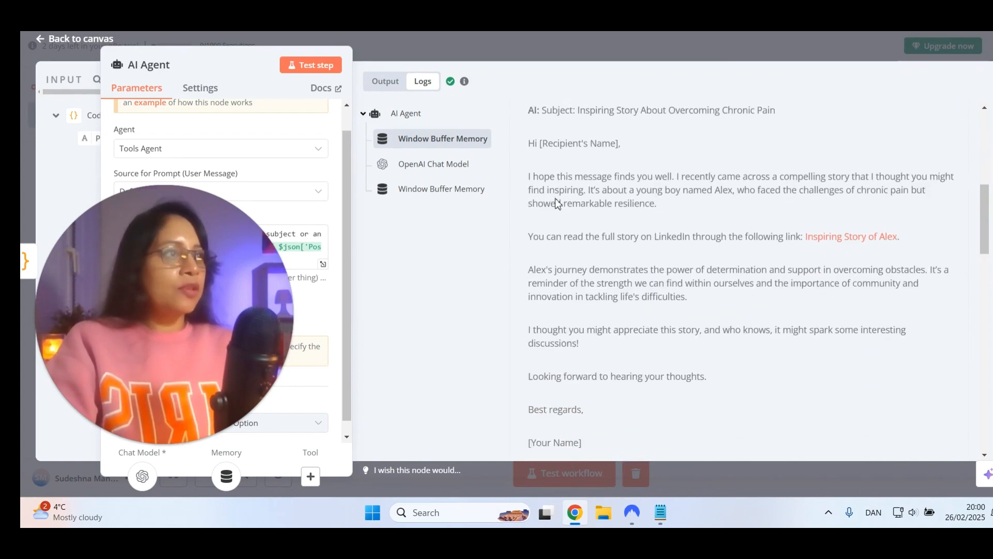
pyautogui.scroll(-1, 558, 203)
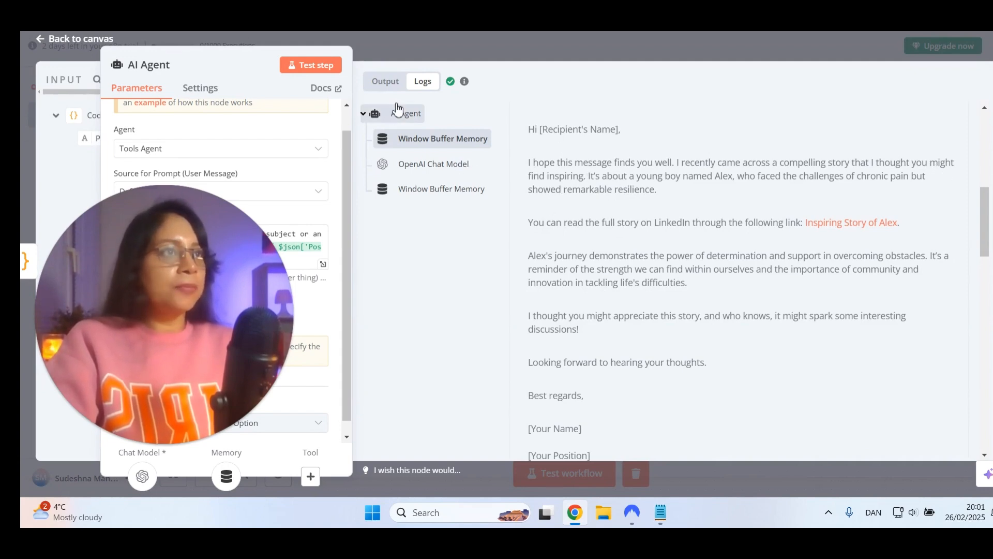
pyautogui.click(385, 81)
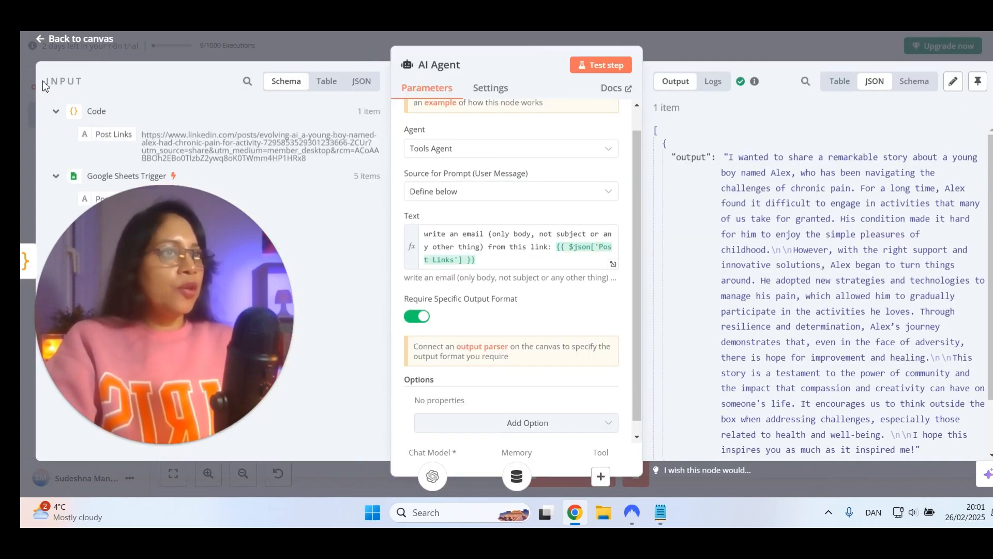
pyautogui.click(63, 39)
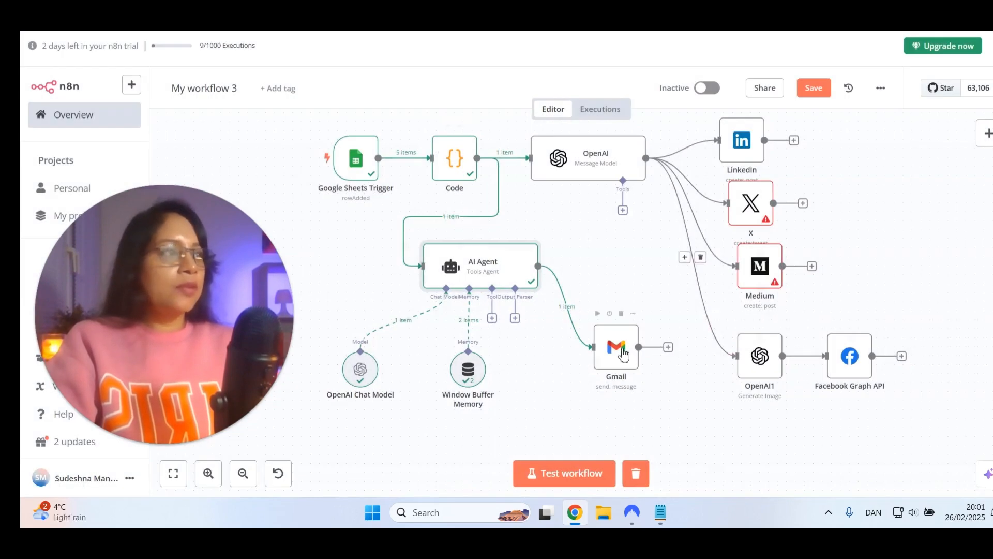
# Append the AI Agent's output expression {{ $json.output }} to the Gmail node's message and test the step
pyautogui.click(624, 354)
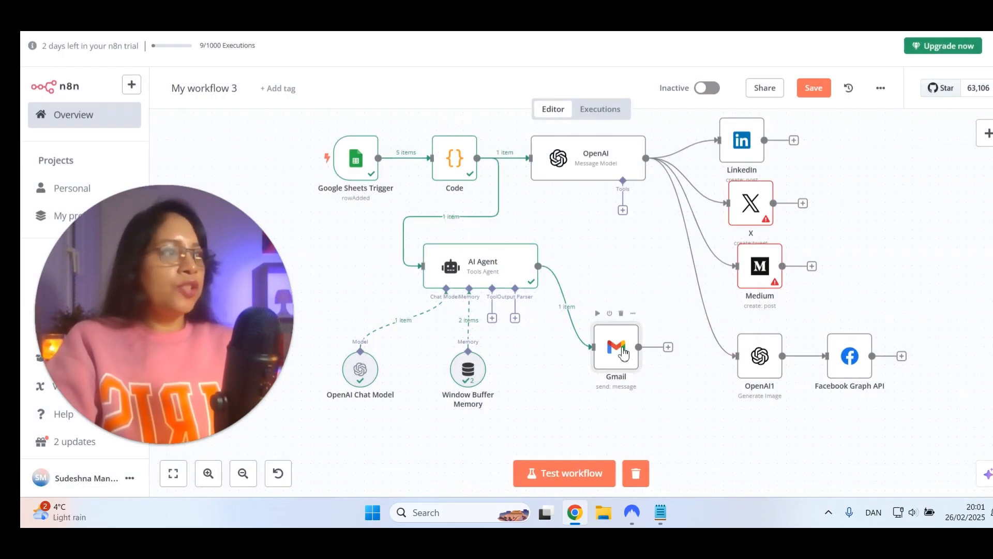
pyautogui.doubleClick(623, 352)
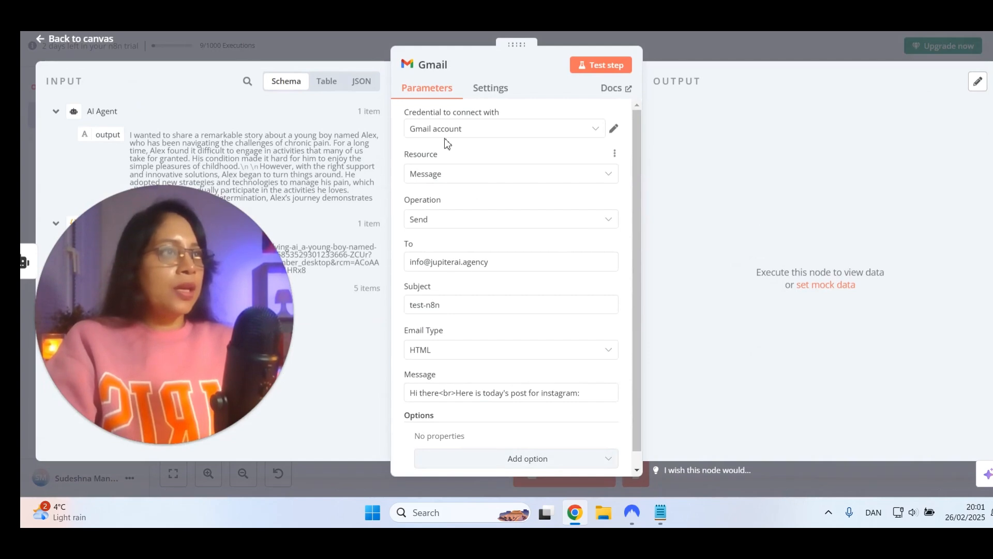
pyautogui.scroll(-1, 451, 226)
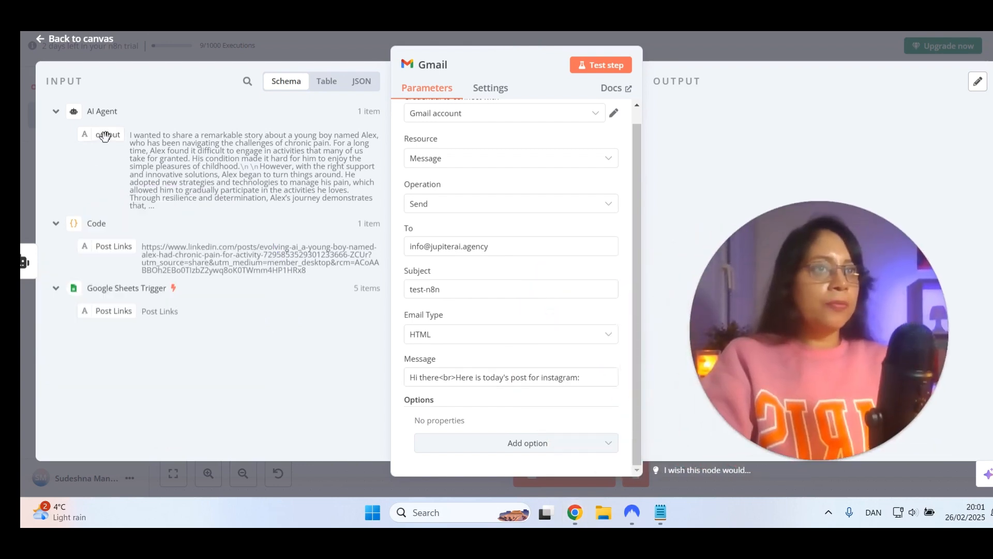
pyautogui.moveTo(105, 136); pyautogui.dragTo(600, 378)
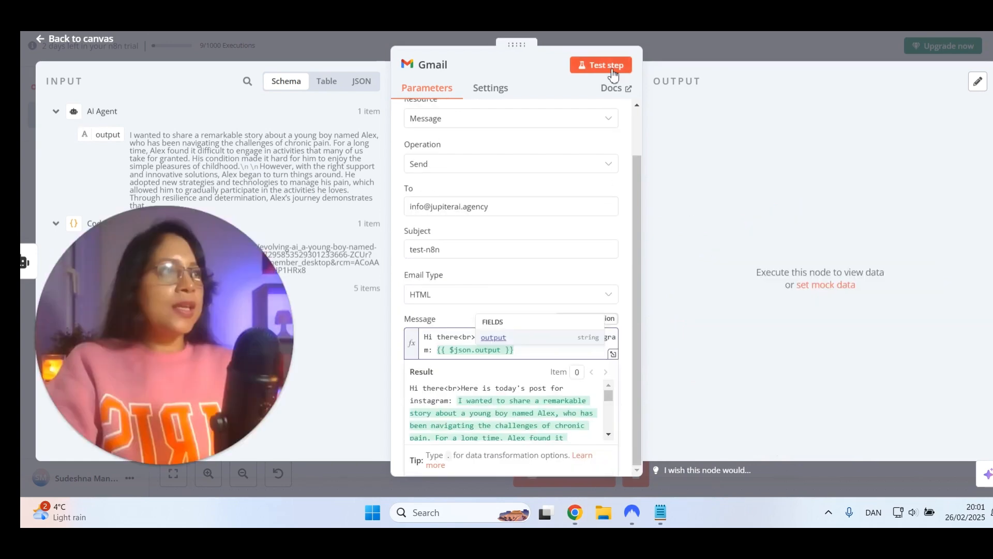
pyautogui.click(613, 75)
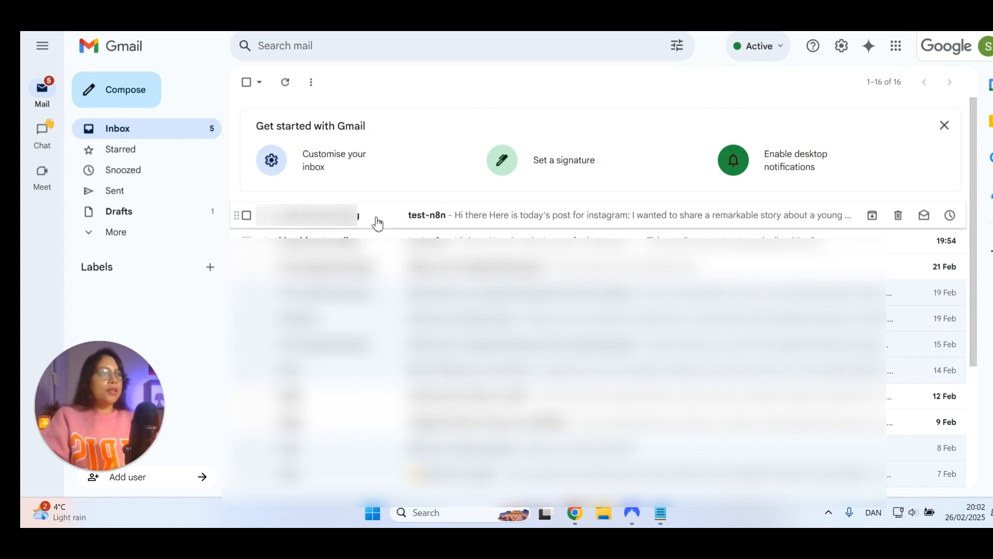
# Open the received test-n8n email in the Gmail inbox, and move the Gmail node slightly lower on the n8n canvas
pyautogui.click(442, 221)
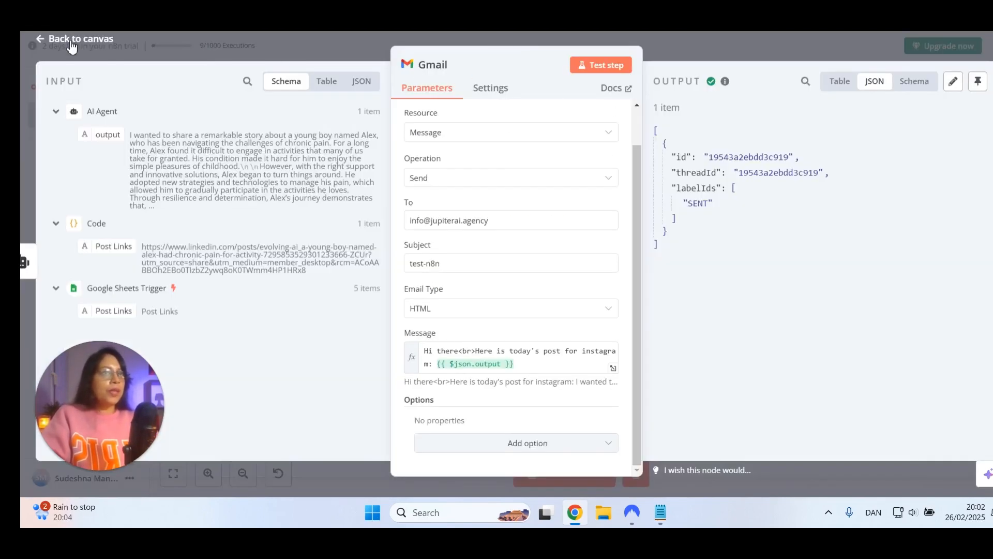
pyautogui.click(72, 40)
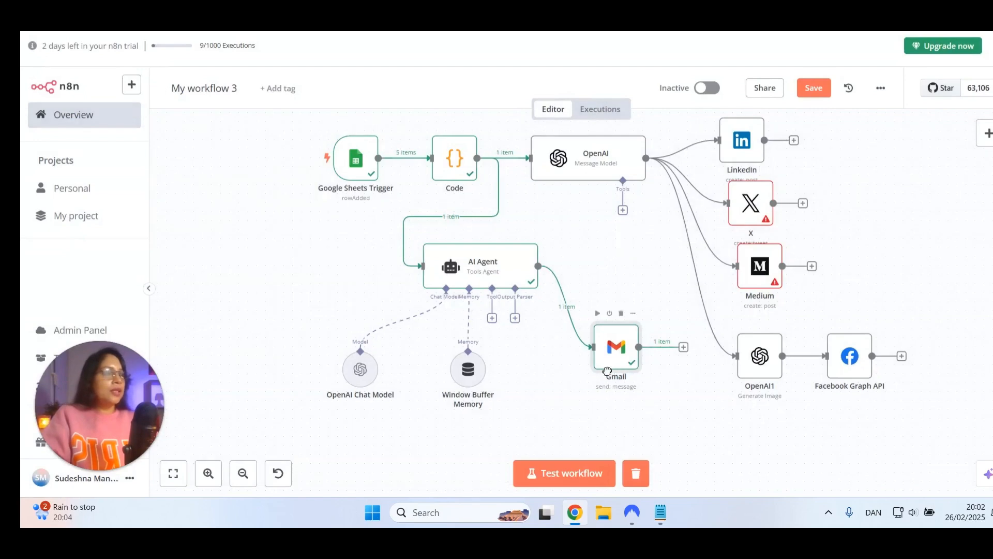
pyautogui.moveTo(606, 370); pyautogui.dragTo(608, 379)
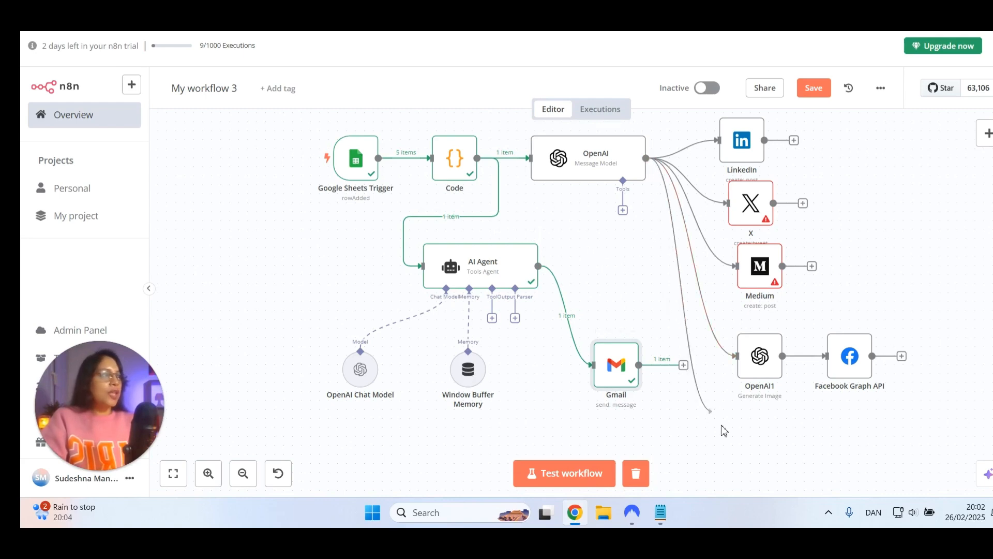
# Add a Slack node with the Send a message action as a new branch from the OpenAI node's output
pyautogui.press('Tab')
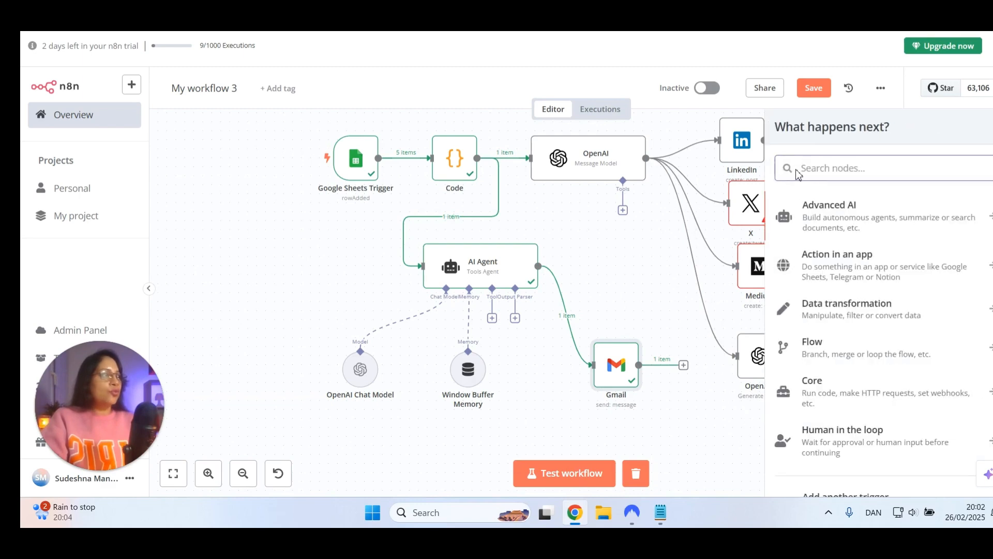
pyautogui.write('slac')
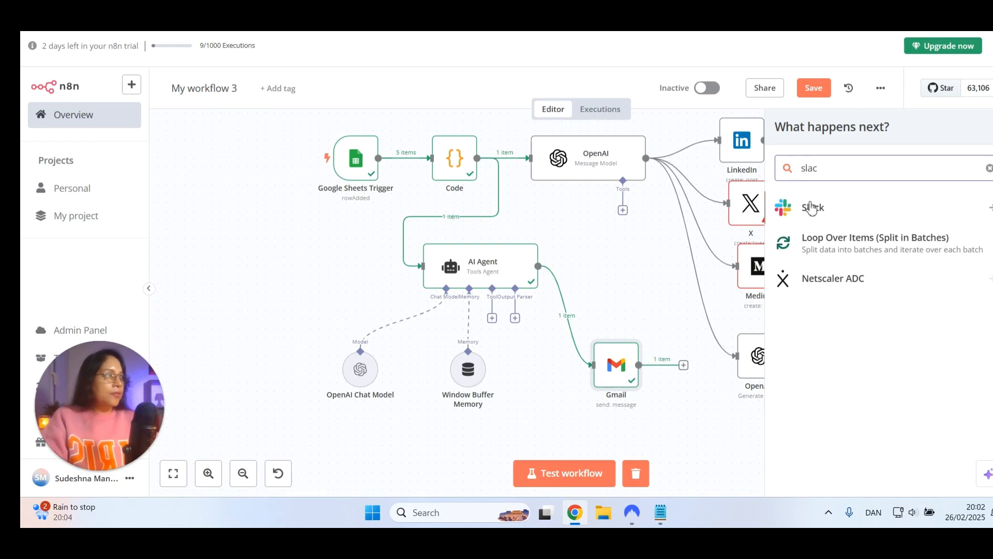
pyautogui.click(812, 207)
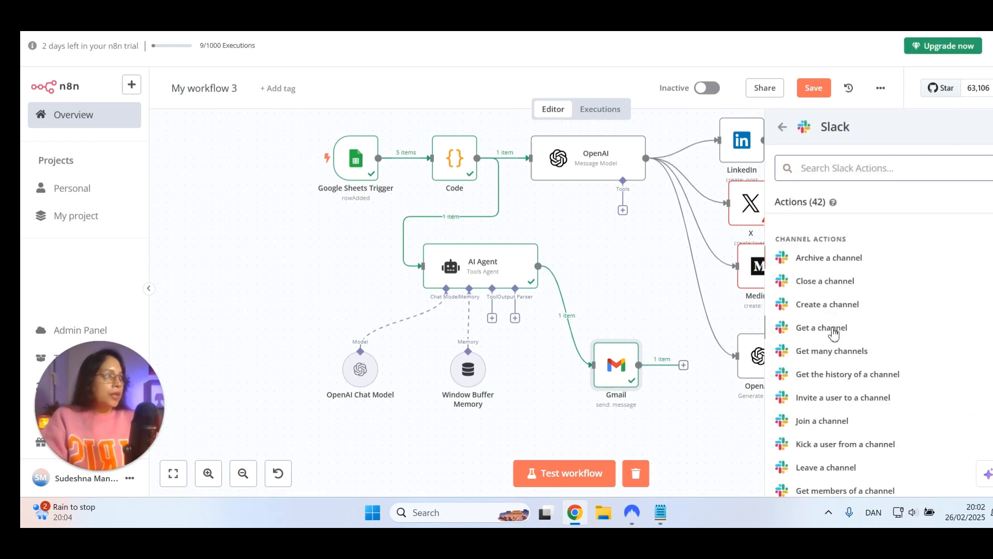
pyautogui.scroll(-4, 829, 339)
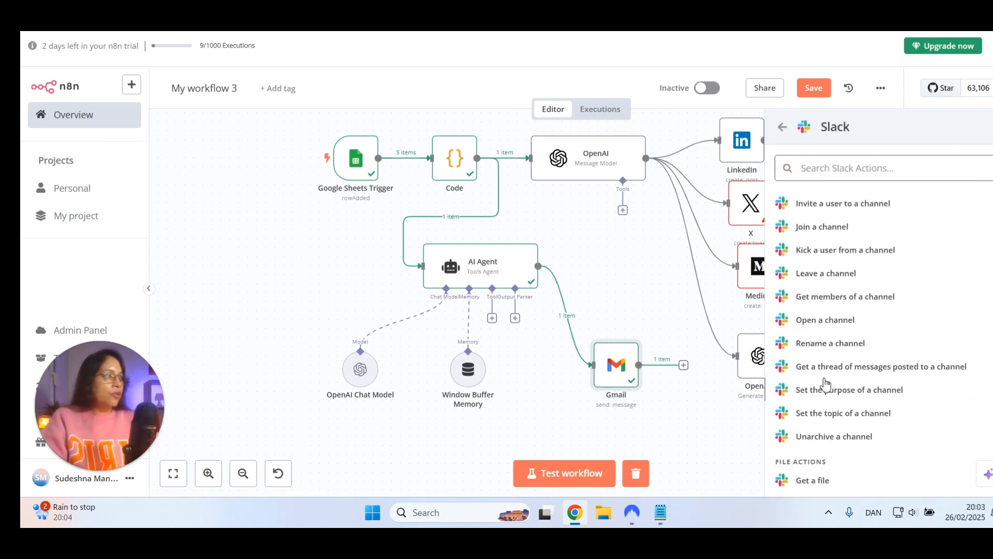
pyautogui.scroll(3, 824, 344)
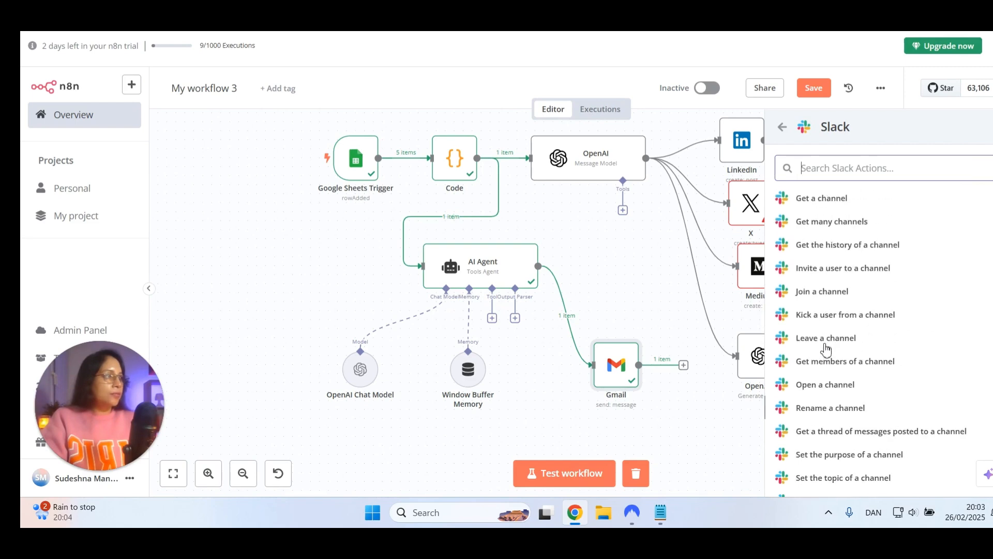
pyautogui.scroll(2, 824, 345)
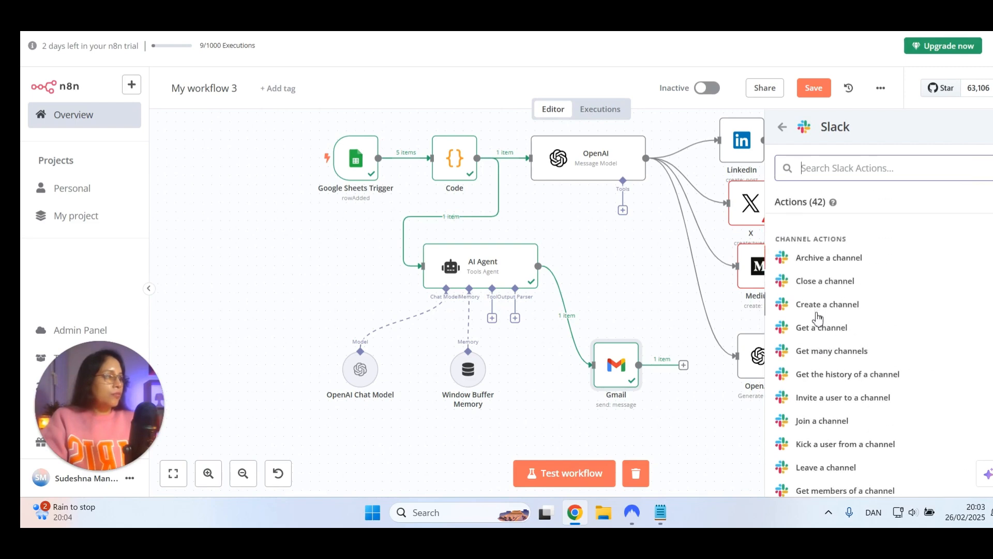
pyautogui.scroll(-1, 817, 324)
pyautogui.scroll(-1, 821, 333)
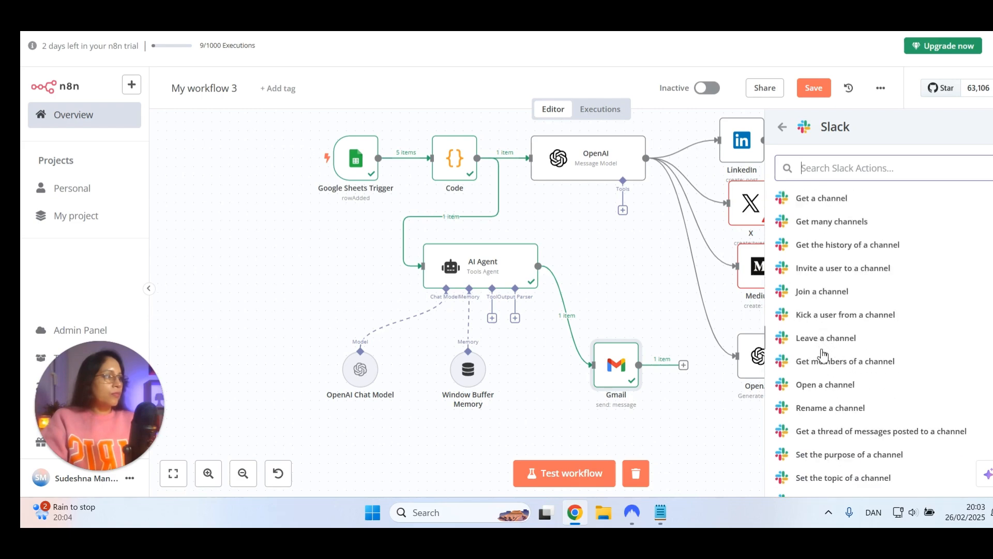
pyautogui.scroll(-1, 830, 362)
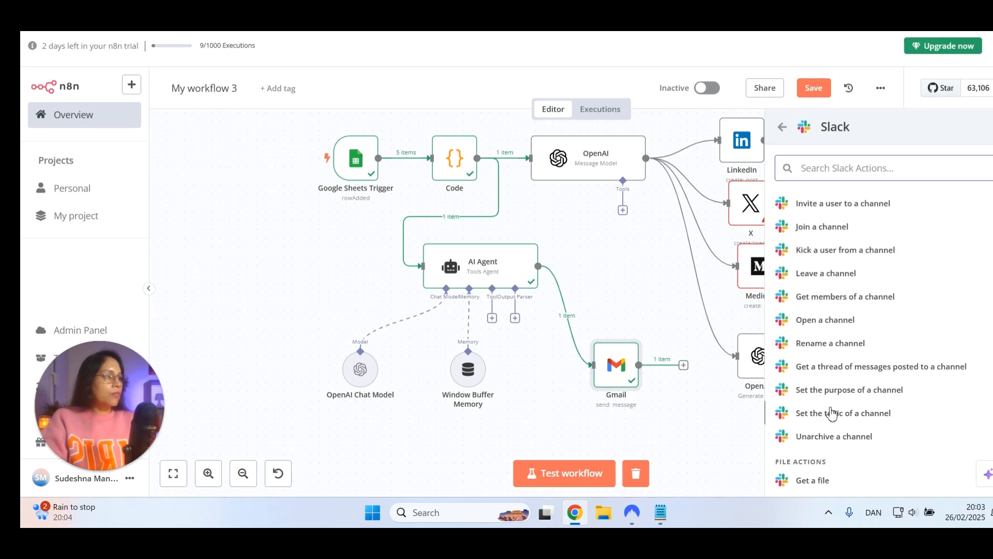
pyautogui.scroll(1, 816, 316)
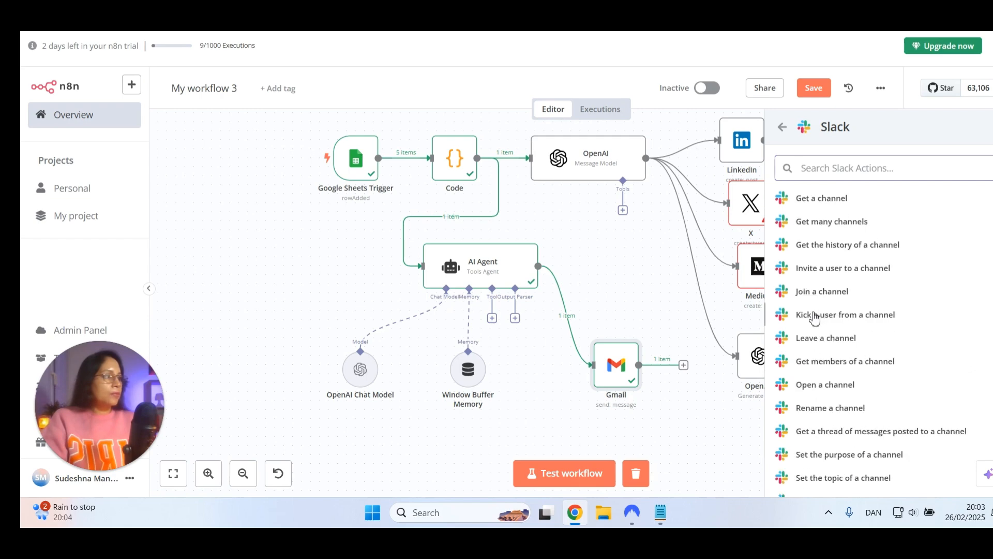
pyautogui.scroll(1, 818, 293)
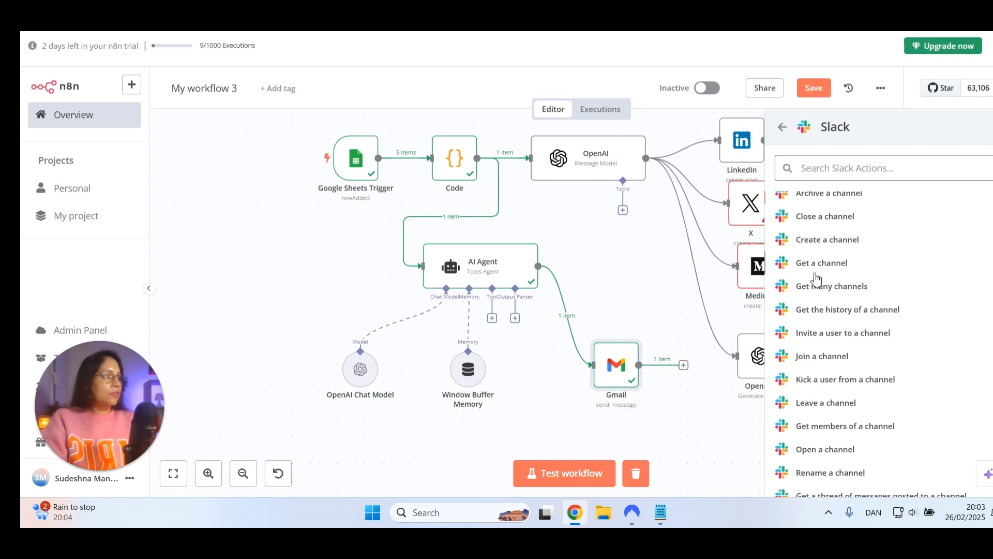
pyautogui.scroll(1, 816, 280)
pyautogui.scroll(-1, 816, 280)
pyautogui.scroll(-1, 822, 355)
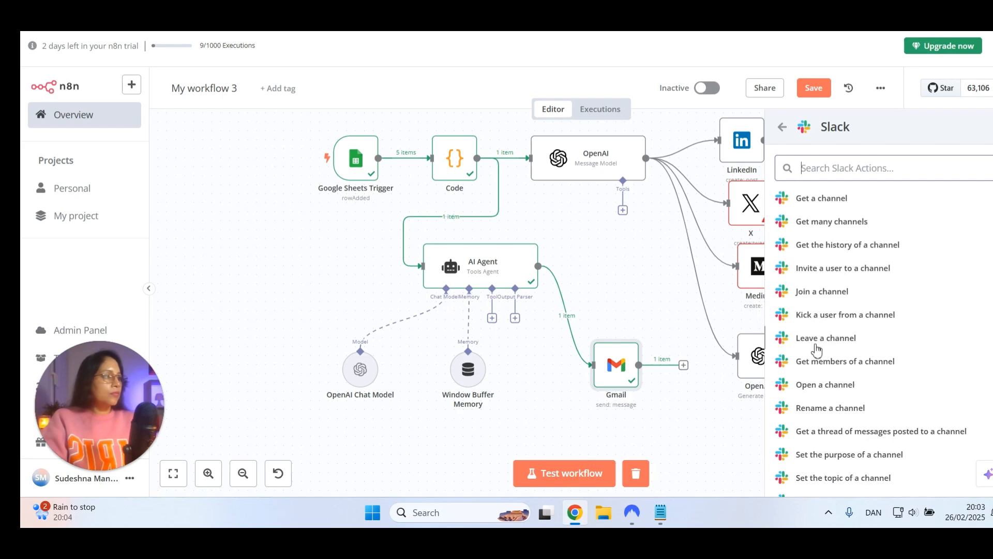
pyautogui.scroll(-2, 799, 389)
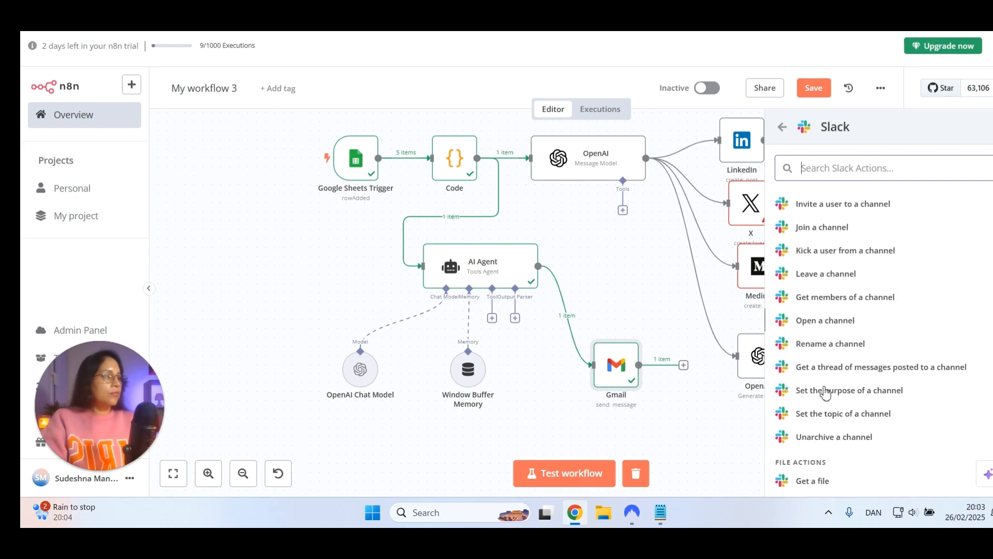
pyautogui.scroll(-2, 823, 380)
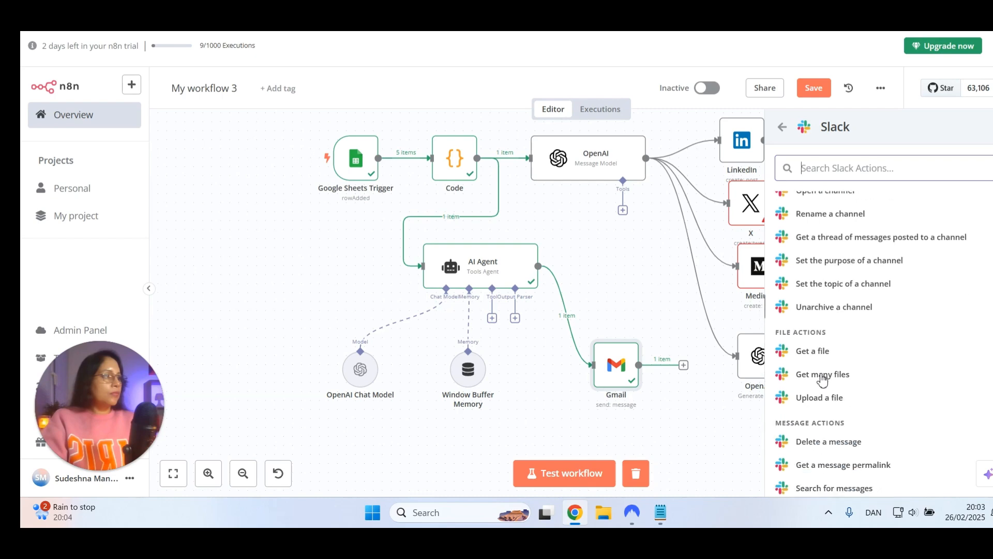
pyautogui.scroll(-1, 840, 382)
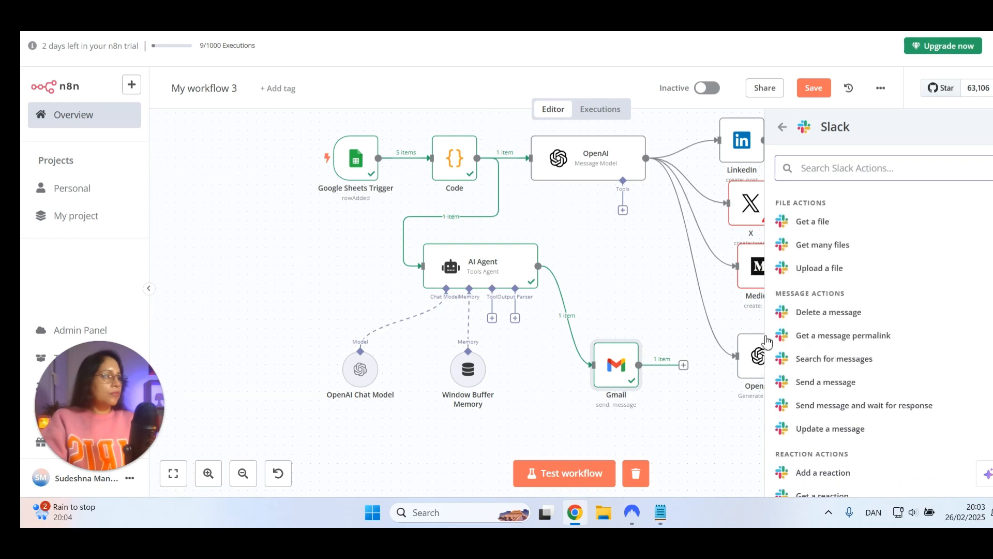
pyautogui.click(813, 387)
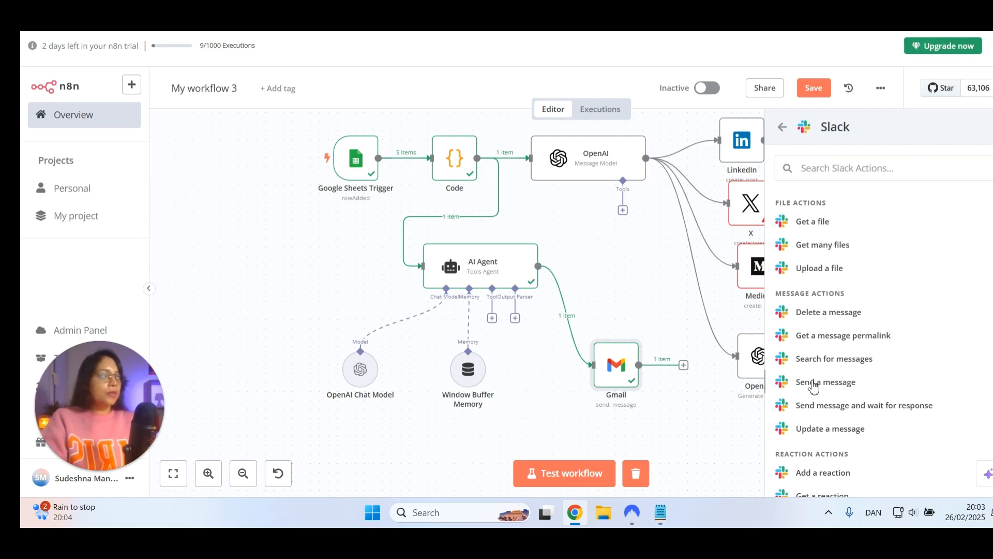
pyautogui.click(813, 386)
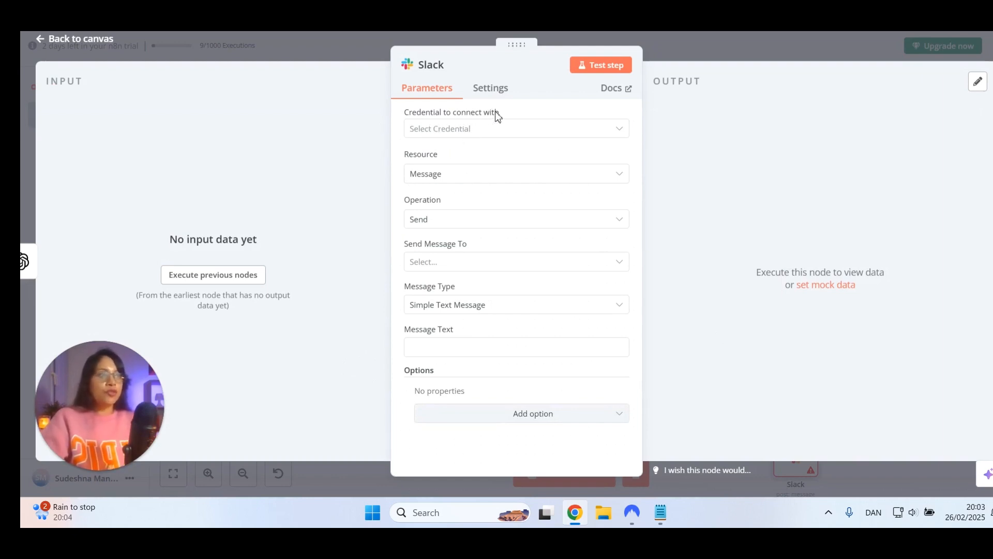
pyautogui.click(497, 128)
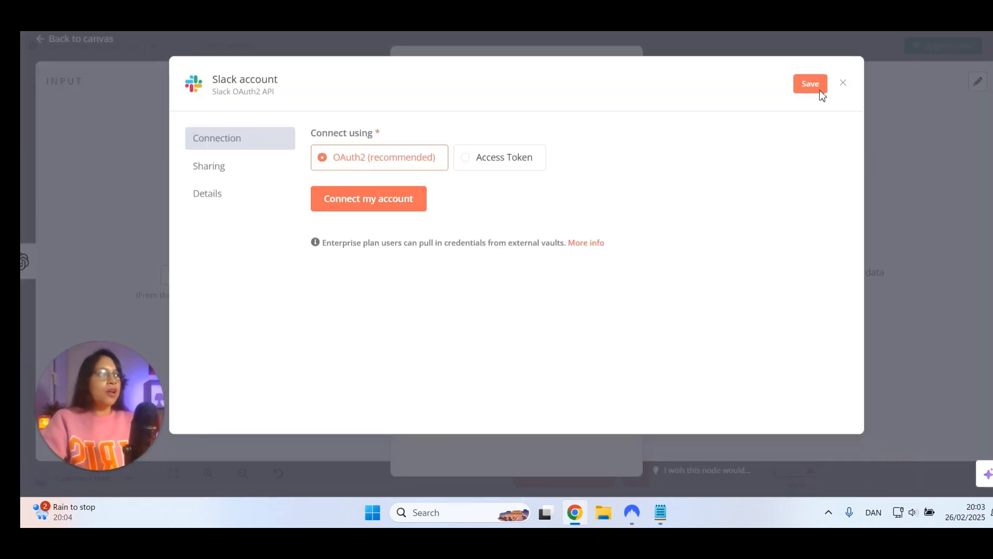
pyautogui.click(843, 83)
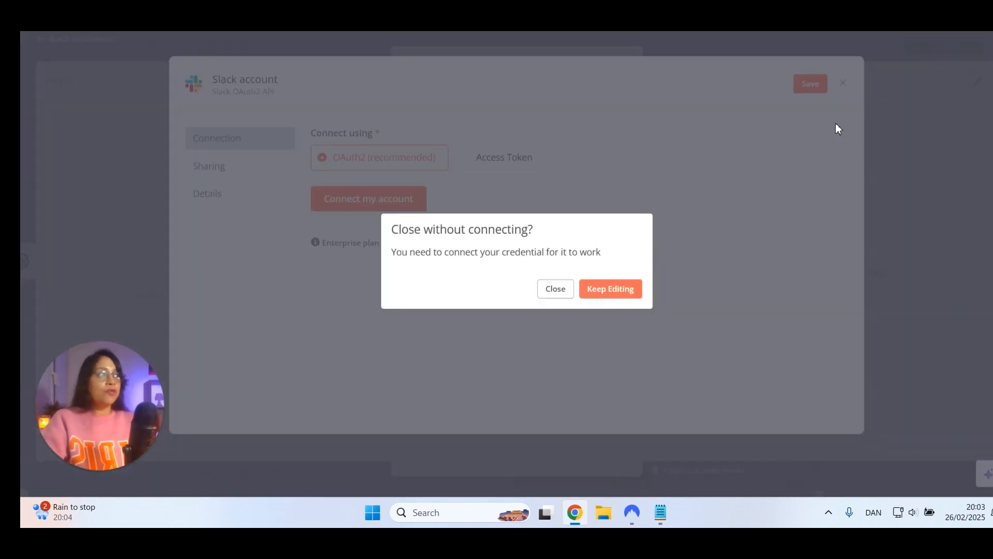
pyautogui.click(556, 289)
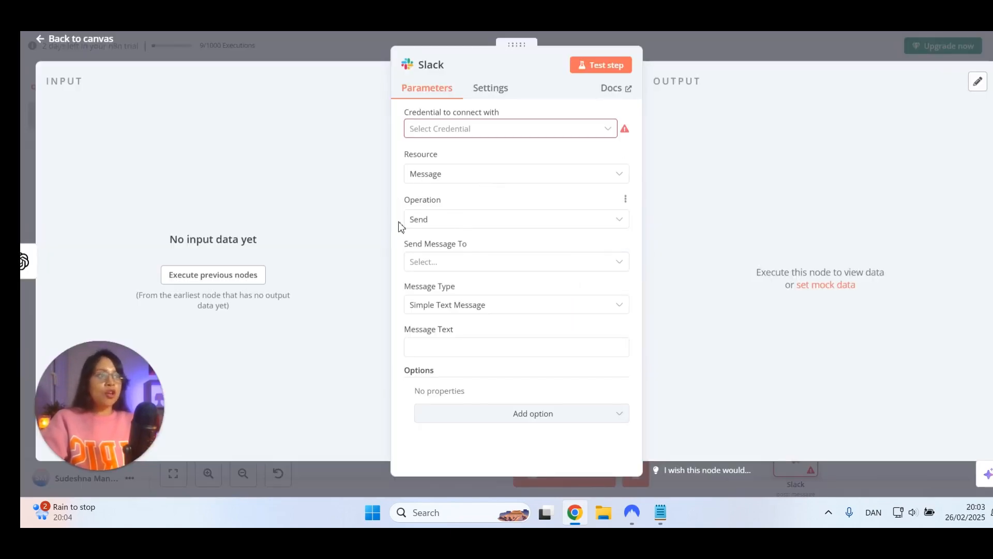
# Choose Simple Text Message as the Slack message type, and execute the previous nodes to load the OpenAI input data
pyautogui.click(452, 266)
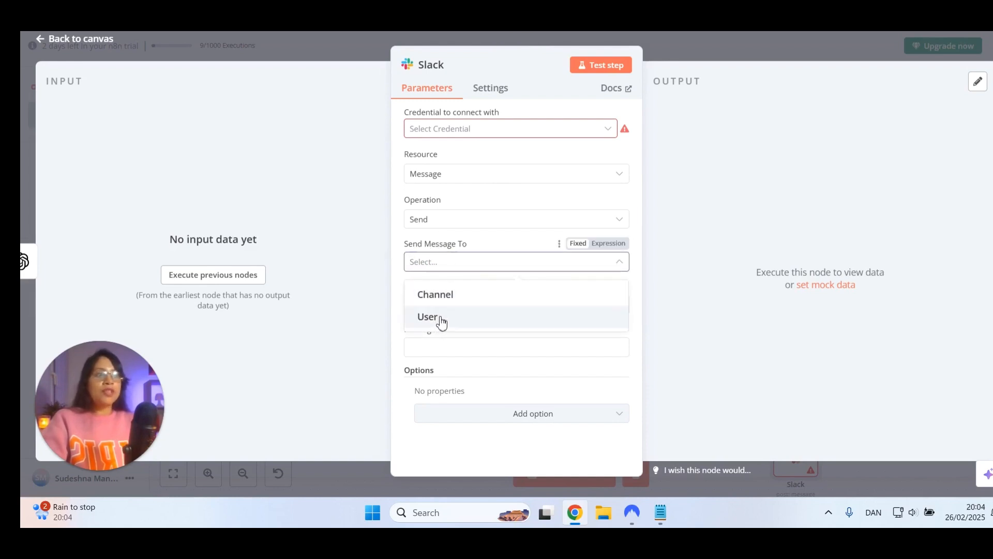
pyautogui.click(468, 243)
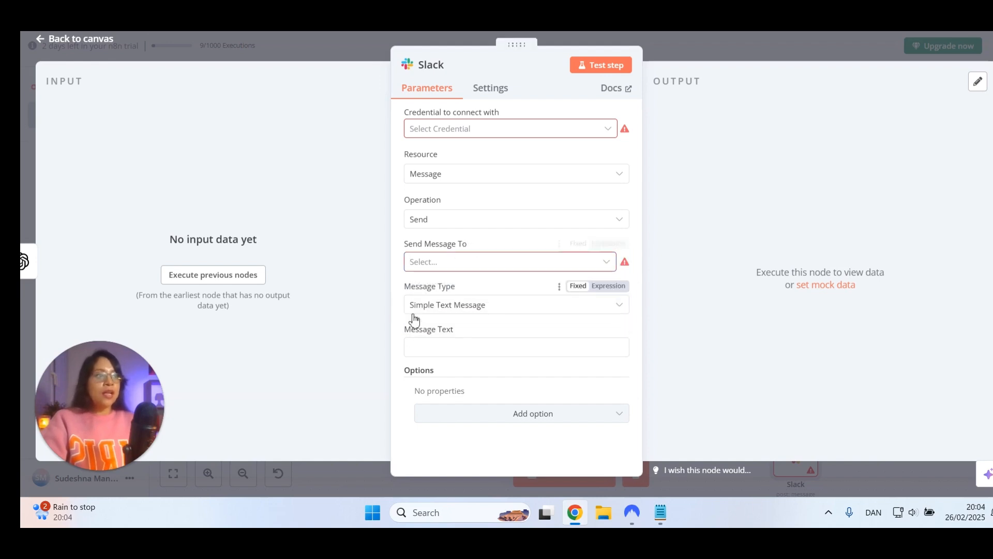
pyautogui.click(459, 312)
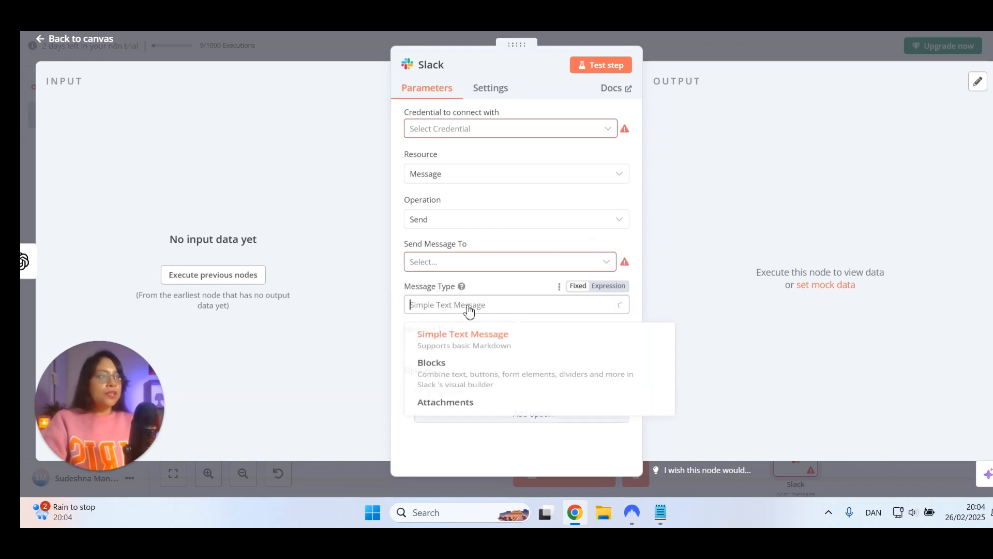
pyautogui.click(455, 344)
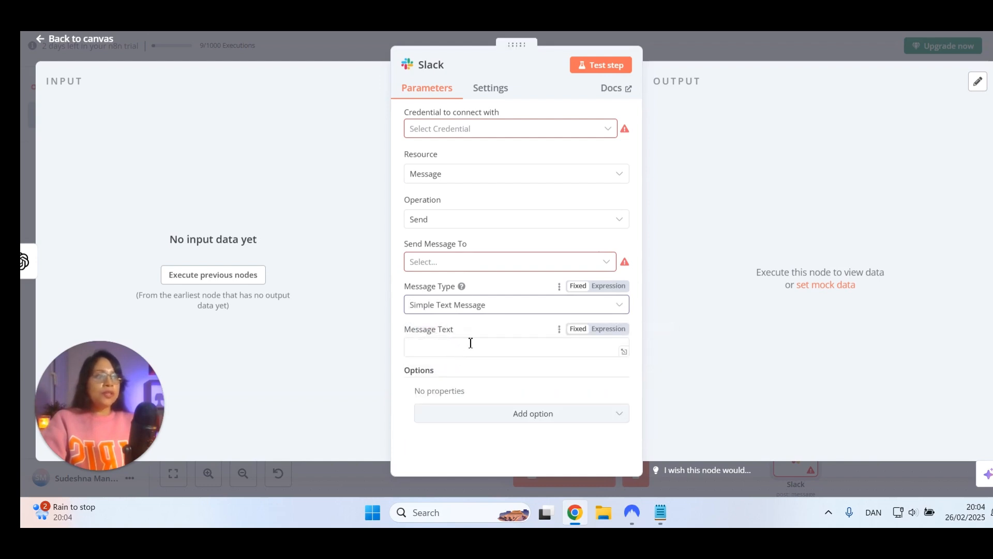
pyautogui.click(434, 351)
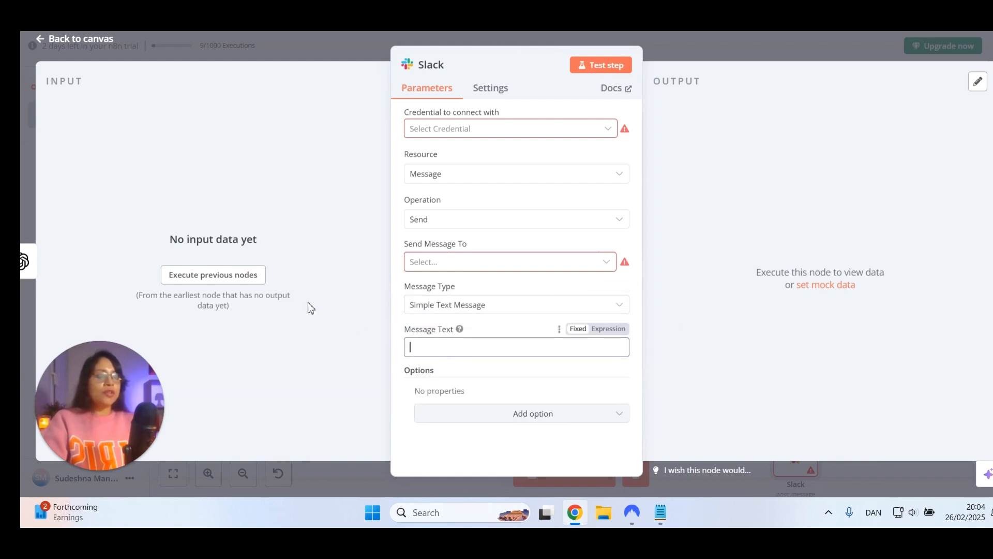
pyautogui.click(229, 280)
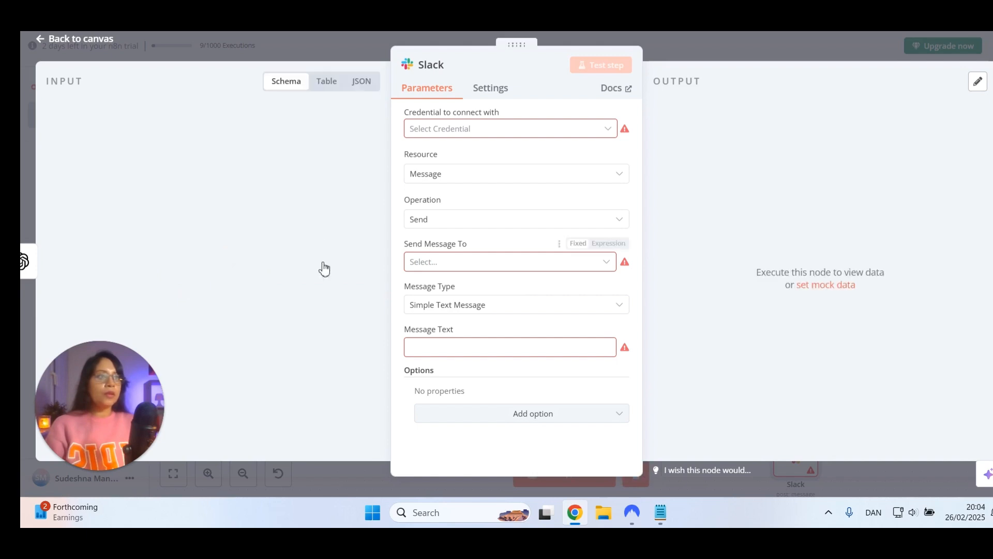
# Set the Slack node's message recipient type to User
pyautogui.click(432, 262)
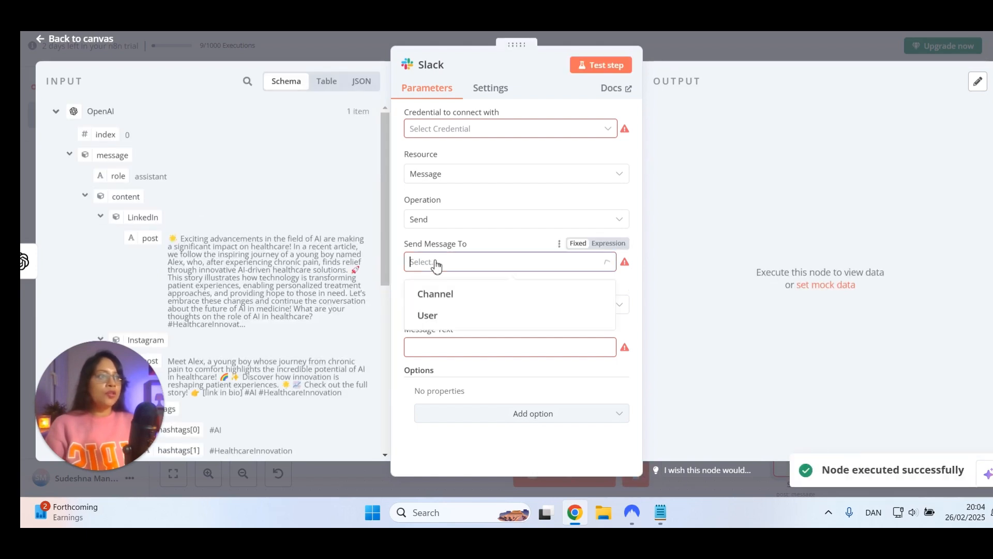
pyautogui.click(451, 318)
pyautogui.scroll(-1, 444, 344)
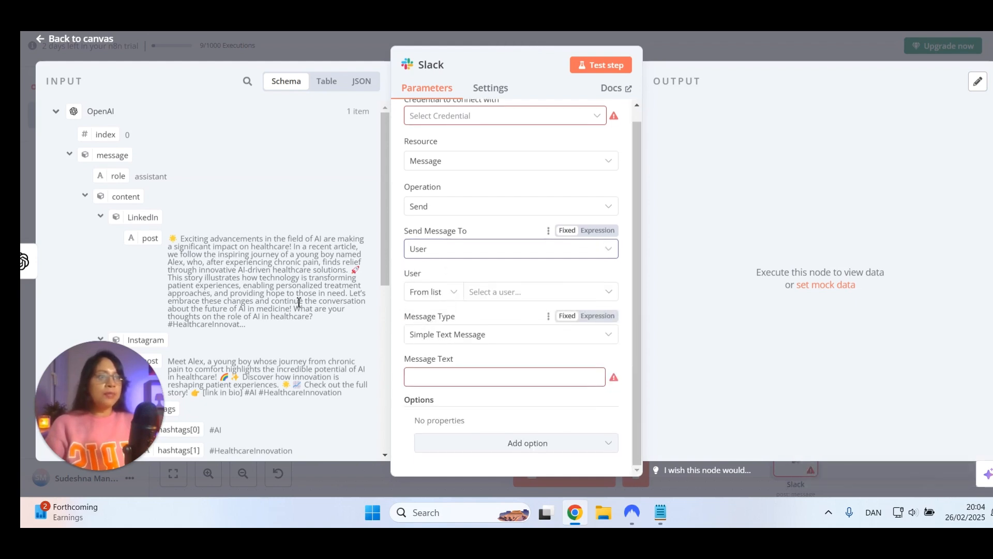
# Fill the Slack message text with the Facebook post expression {{ $json.message.content.Facebook.post }} and return to the canvas
pyautogui.scroll(-5, 228, 271)
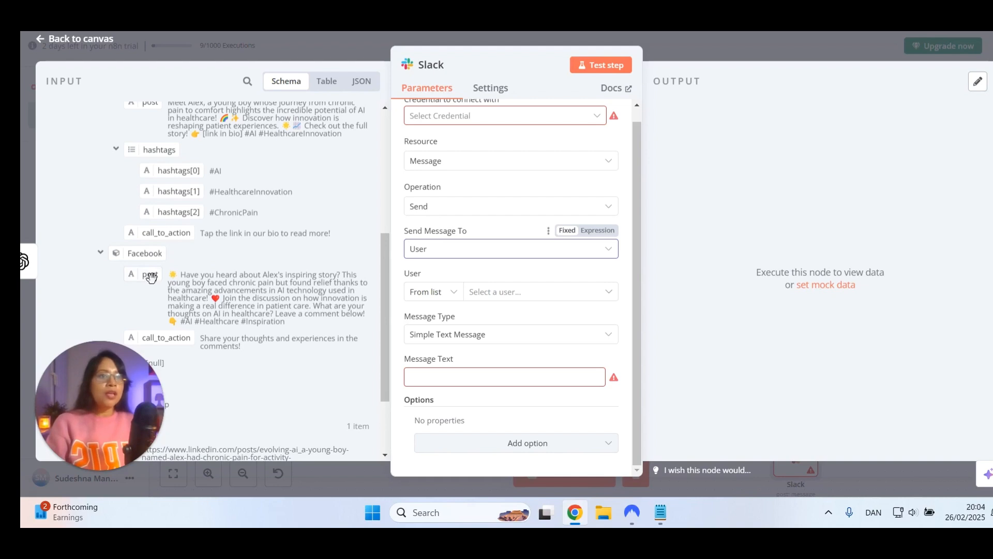
pyautogui.click(446, 378)
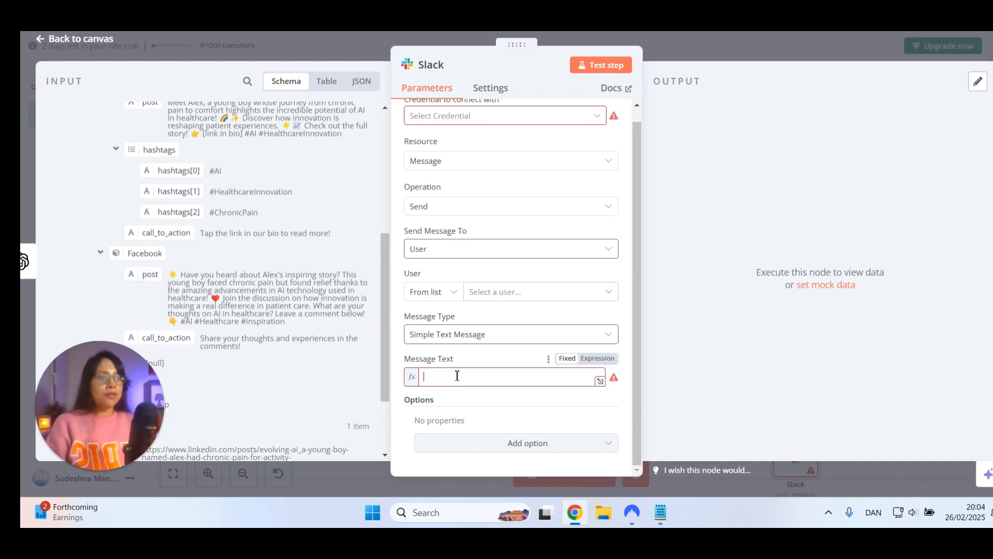
pyautogui.write('{{ $json.message.content.Facebook.post }}')
pyautogui.click(751, 316)
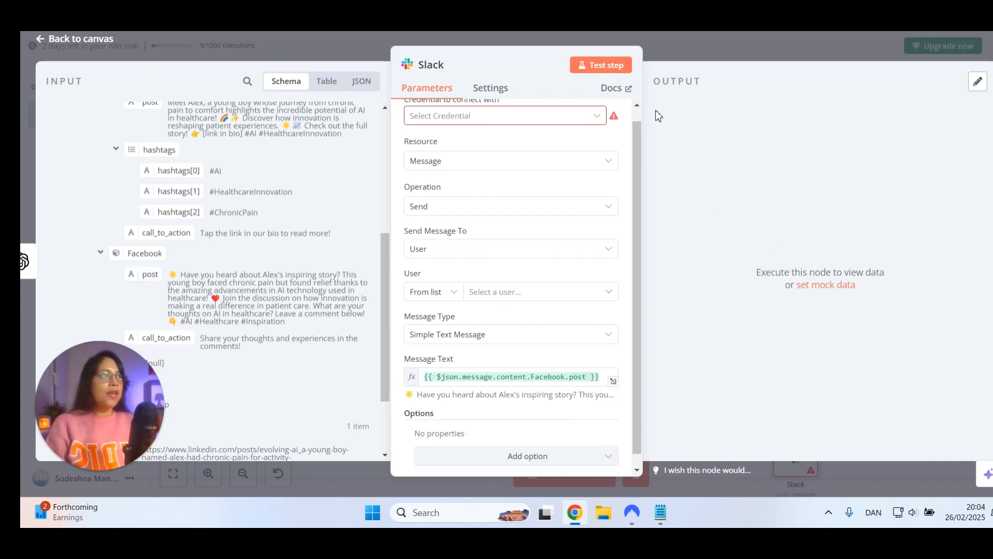
pyautogui.click(63, 41)
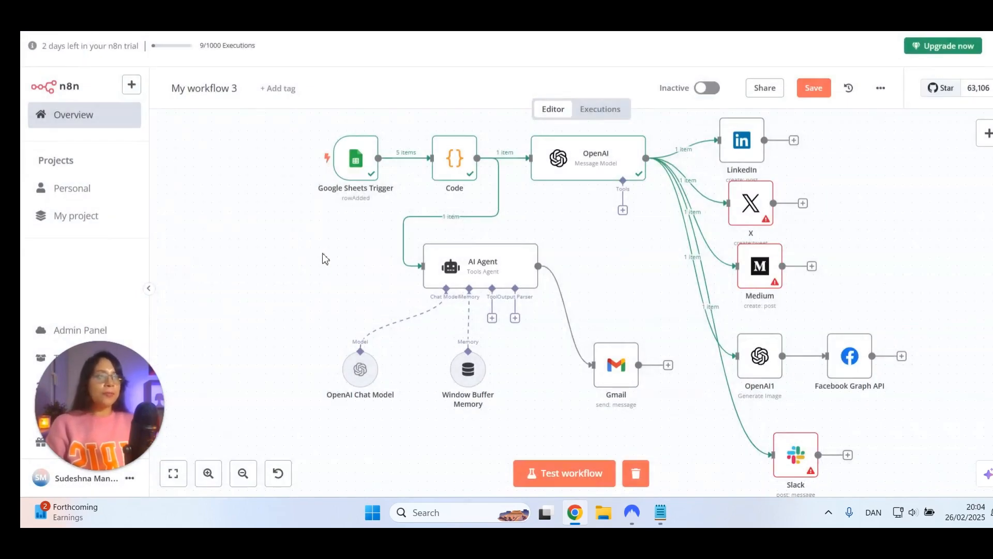